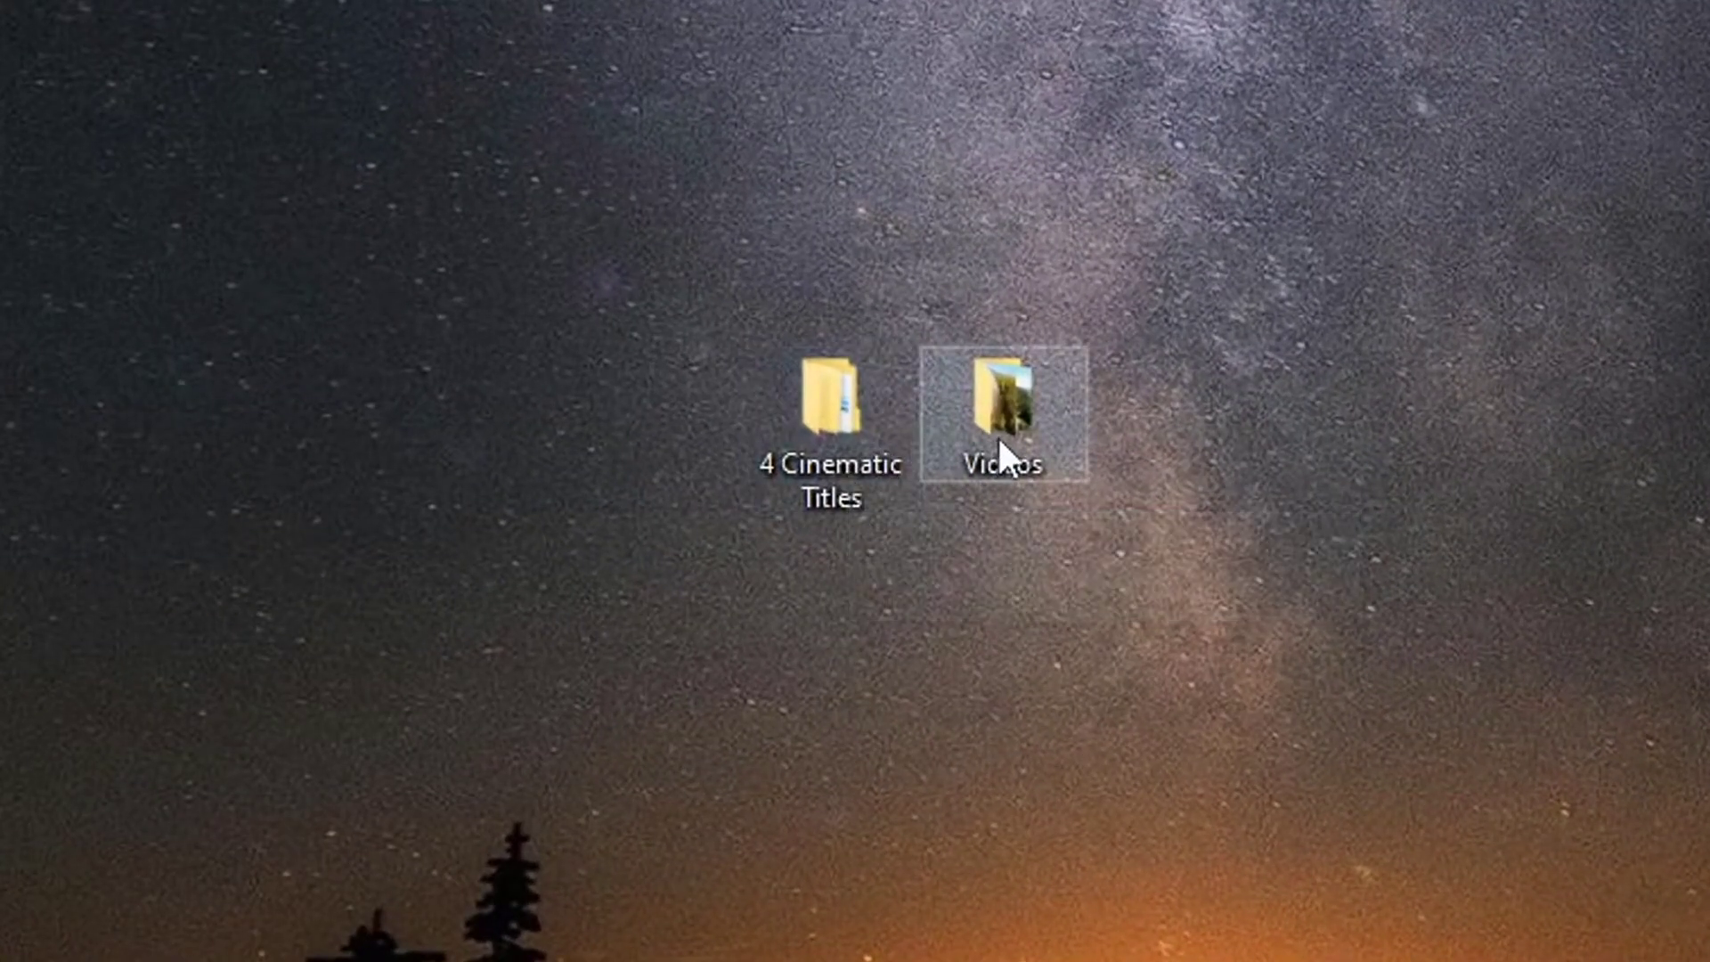
- Review the three drone video files in the Videos folder, then close it
{"action": "mouse_move", "coordinate": [1036, 398]}
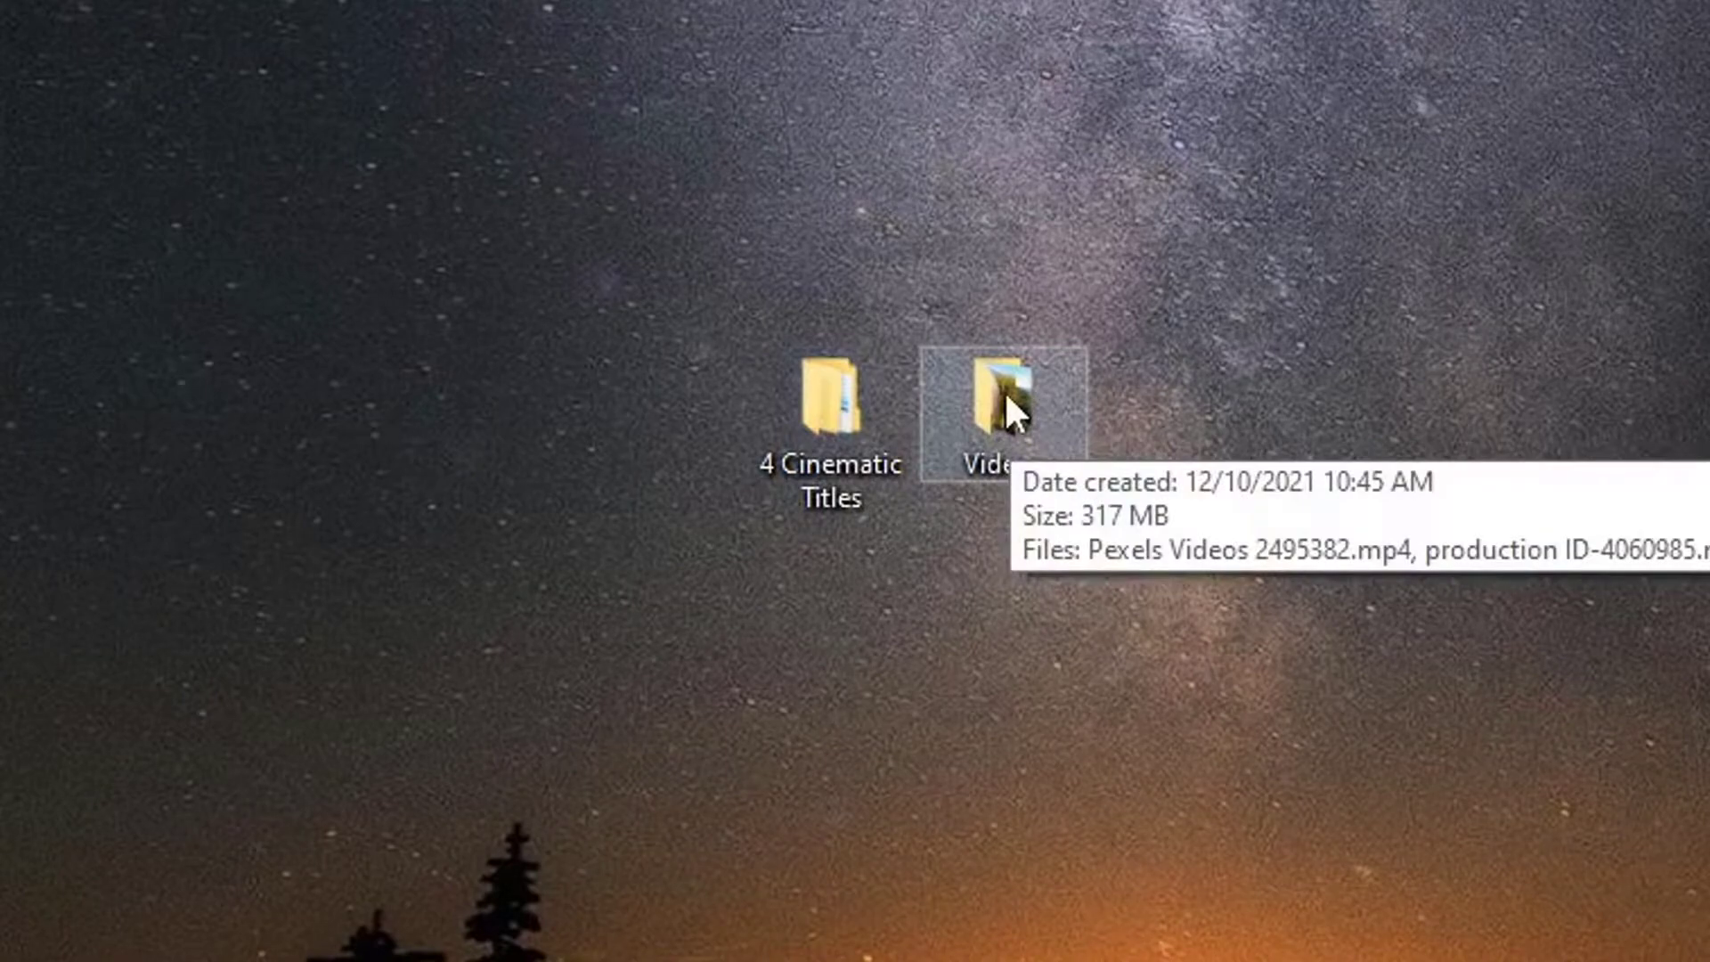
{"action": "double_click", "coordinate": [1006, 396]}
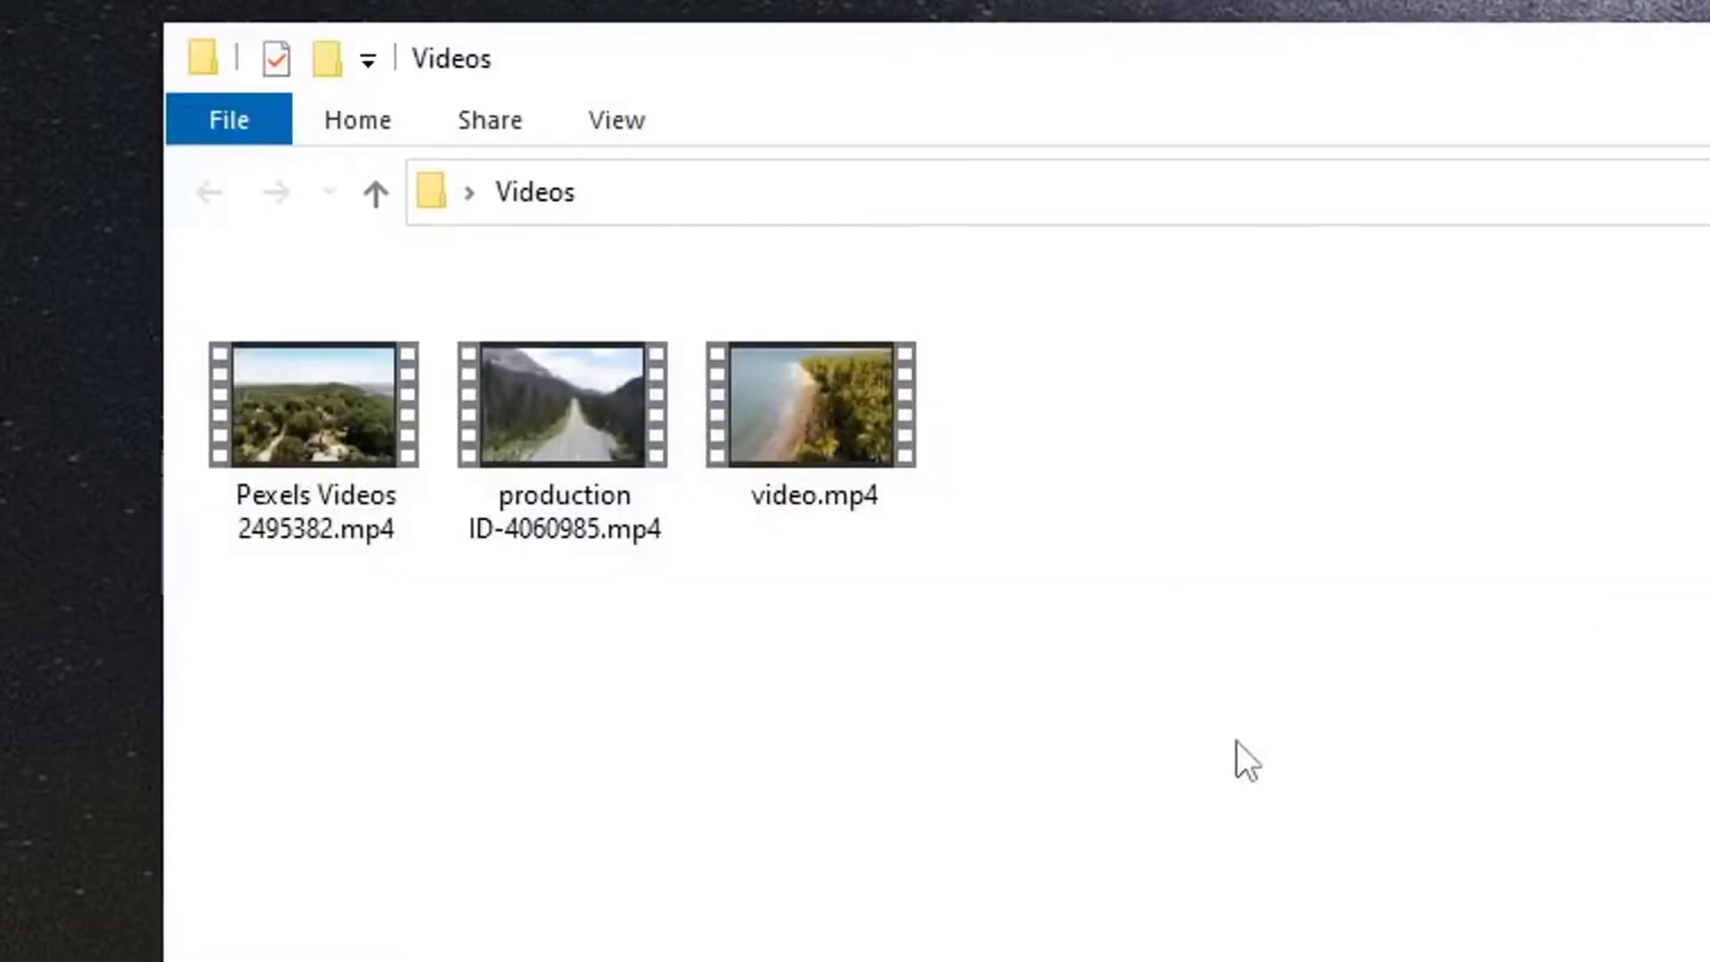
{"action": "left_click_drag", "start_coordinate": [1236, 740], "coordinate": [262, 342]}
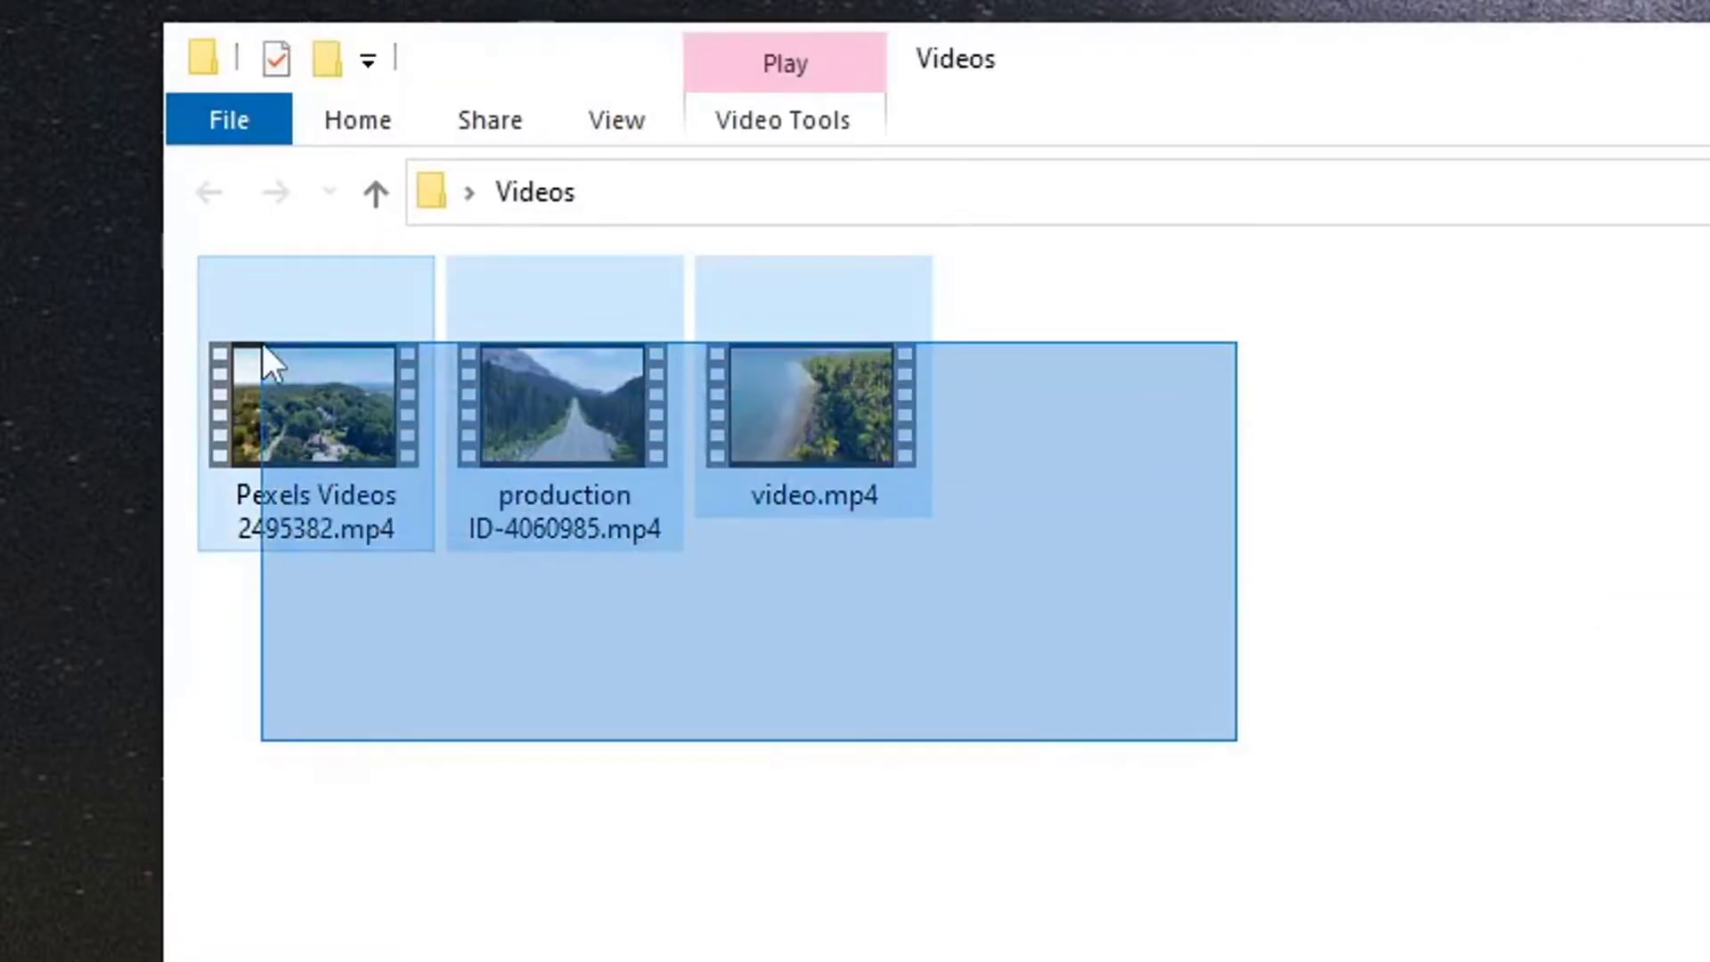
{"action": "left_click", "coordinate": [1326, 712]}
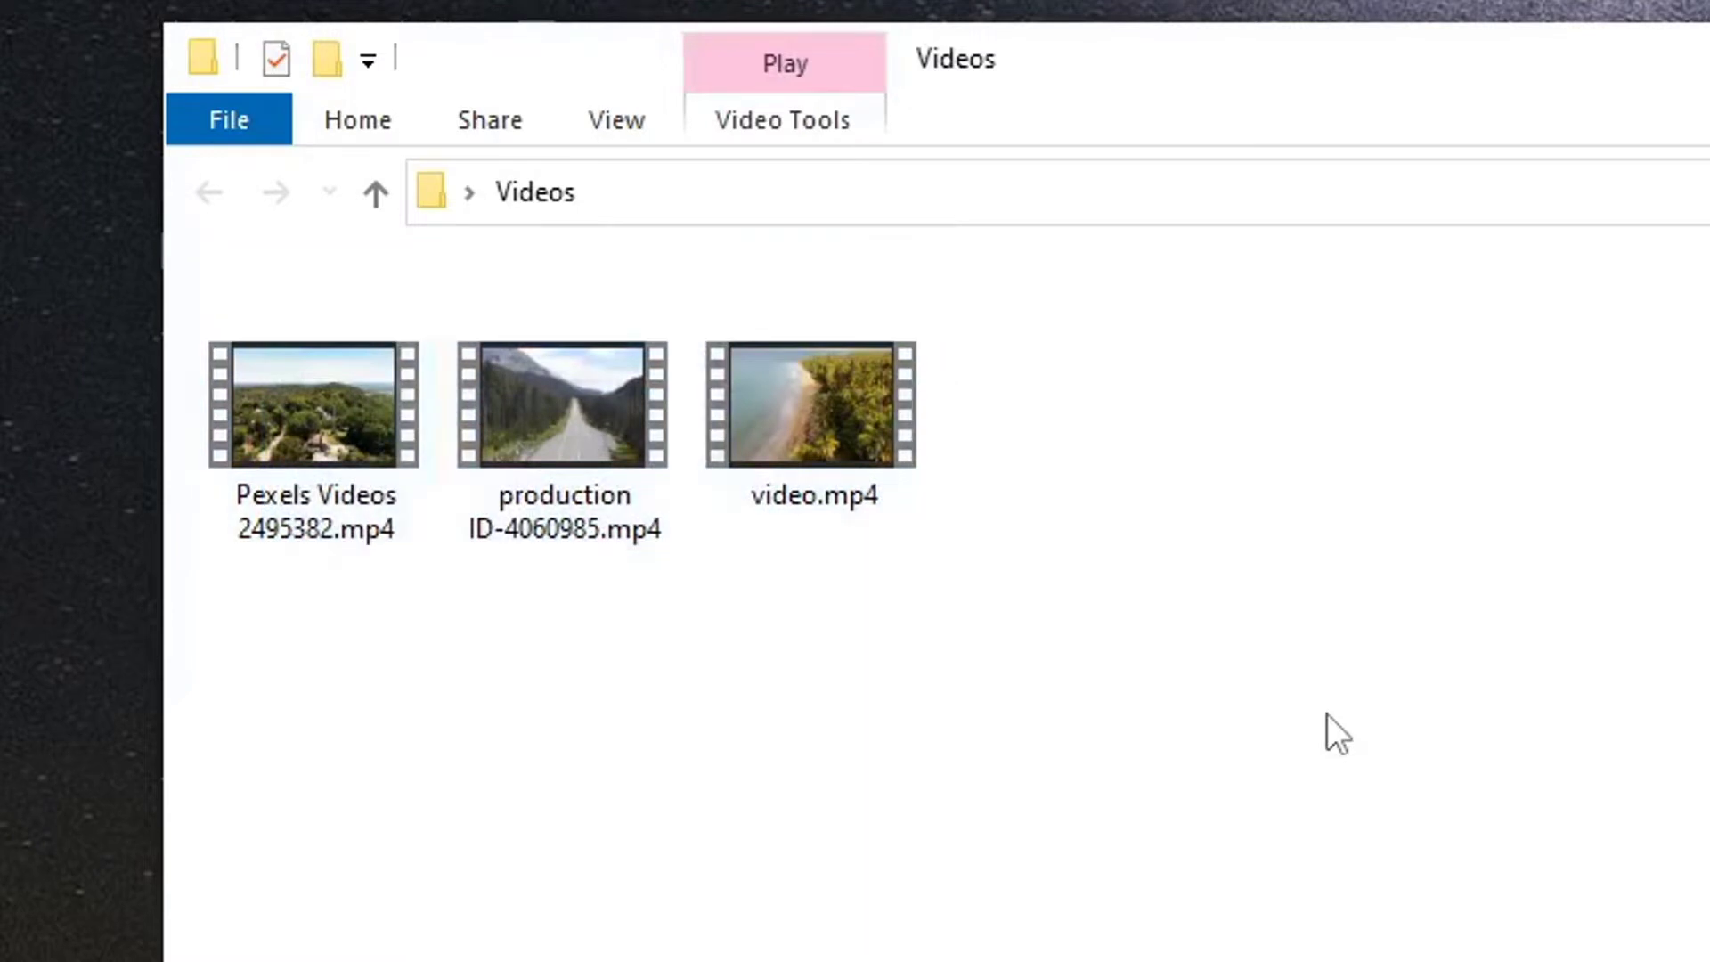
{"action": "key", "text": "alt+F4"}
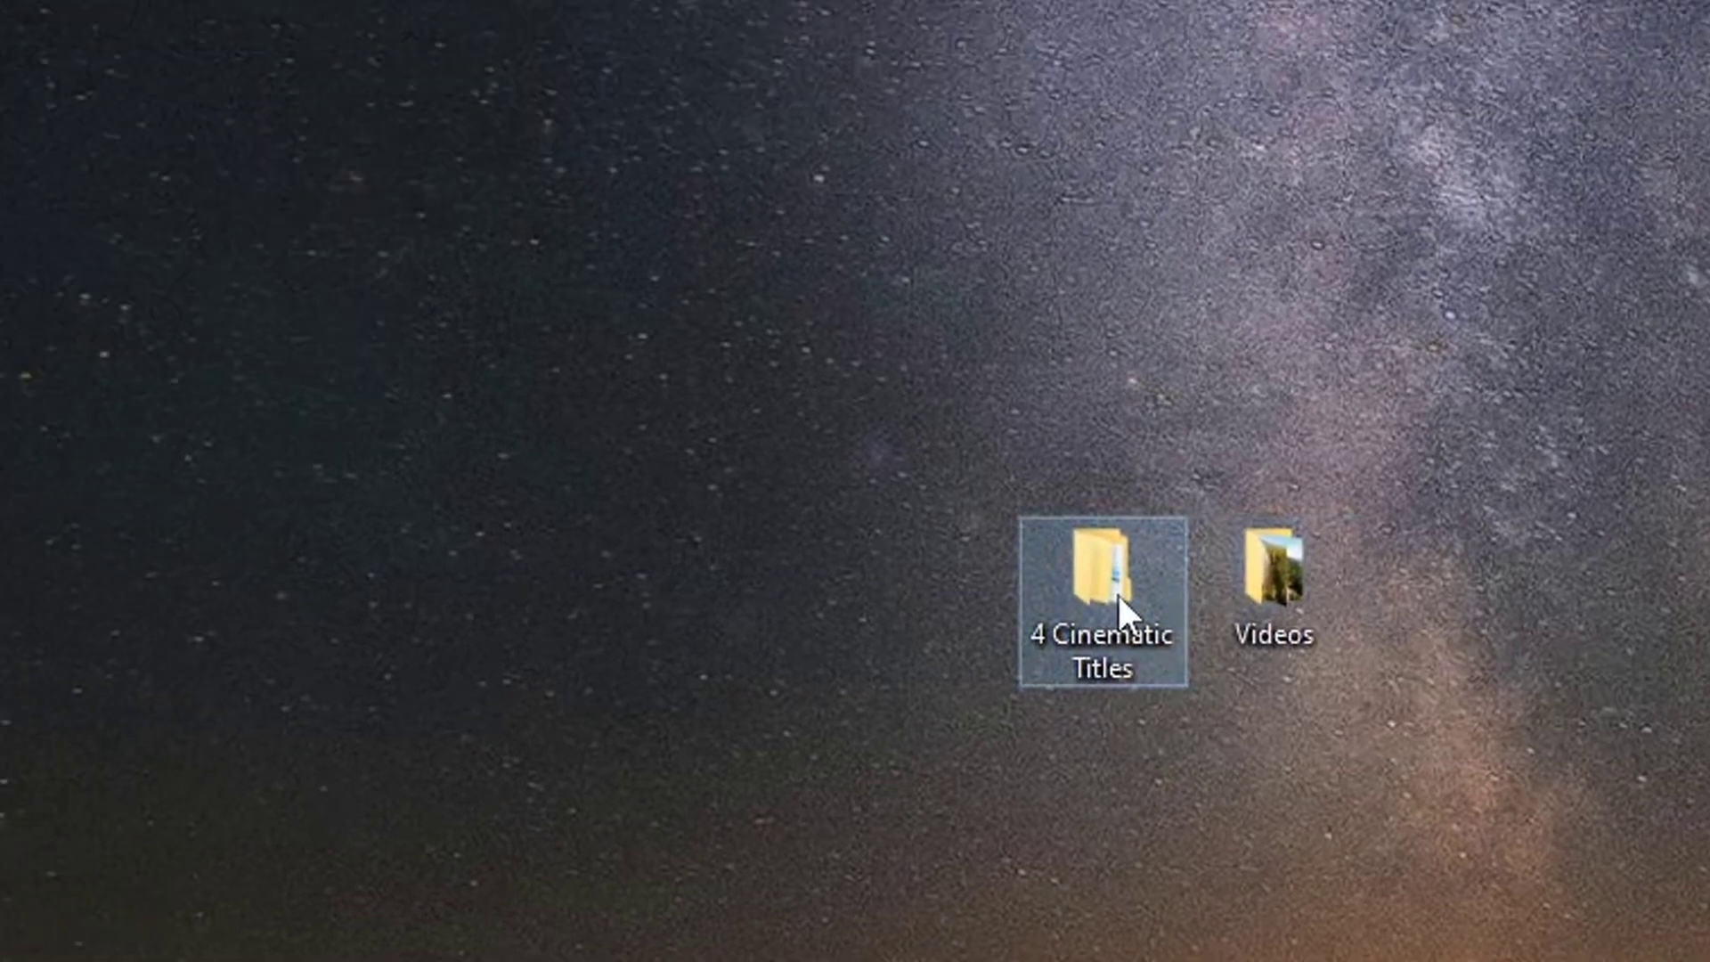
- Inspect the Drop Text, Minimal, Reveal and Slide folders inside 4 Cinematic Titles
{"action": "double_click", "coordinate": [1119, 597]}
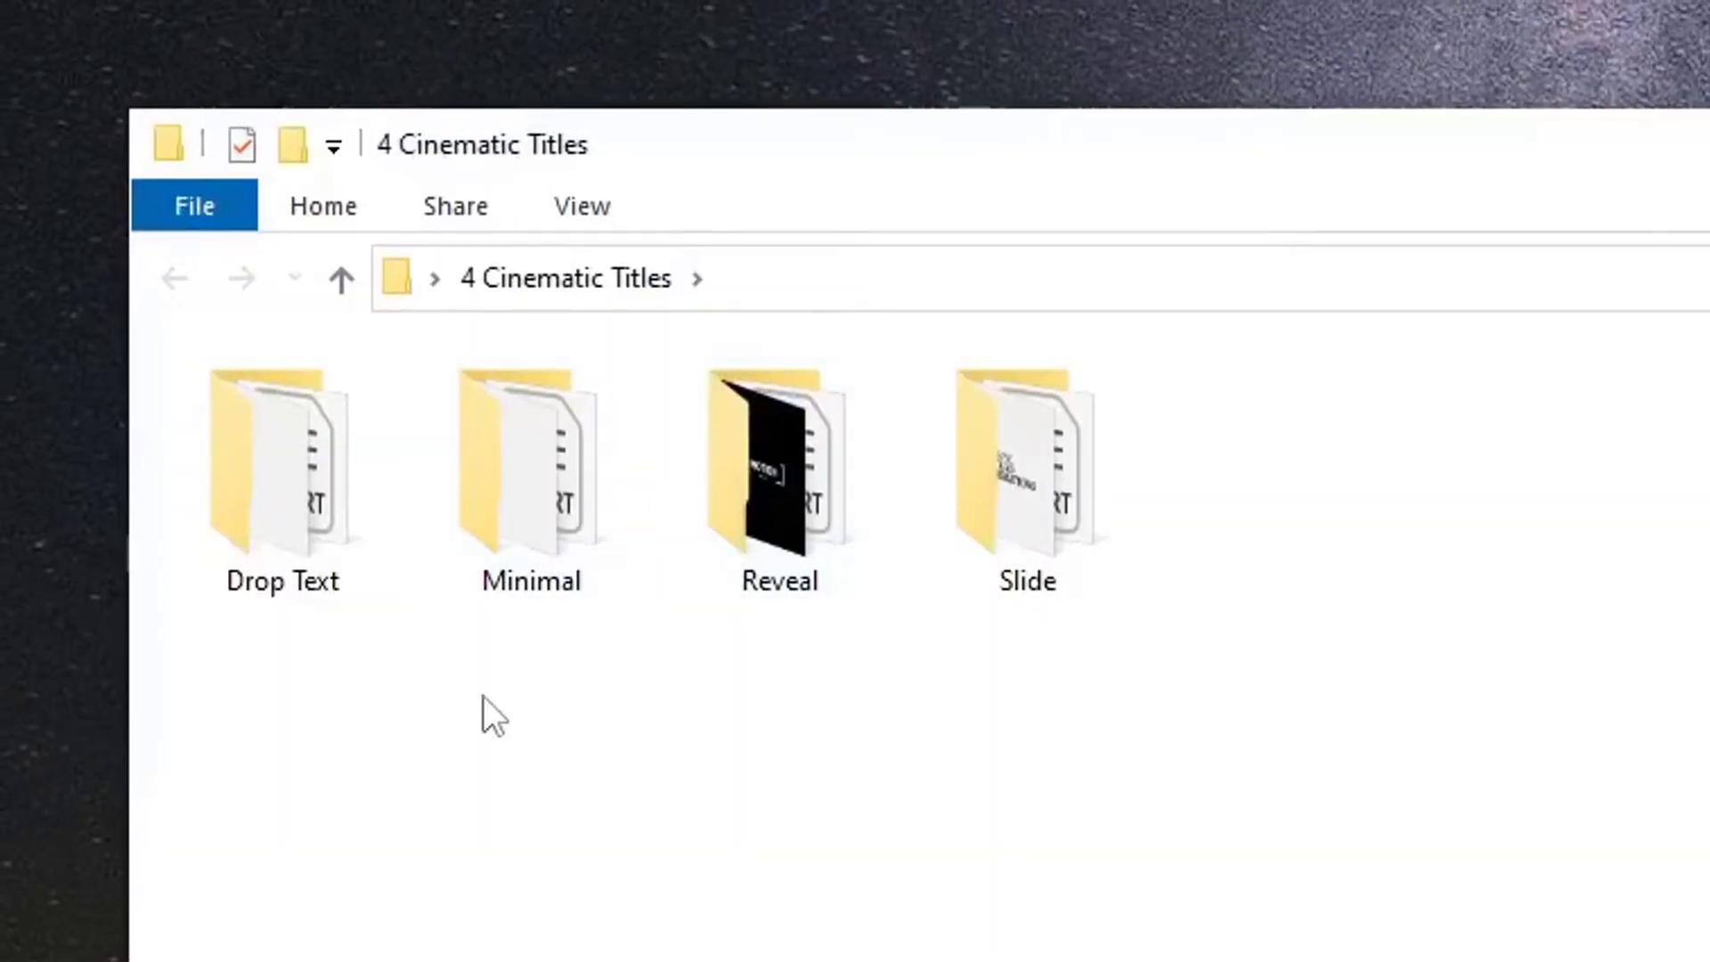
{"action": "mouse_move", "coordinate": [304, 501]}
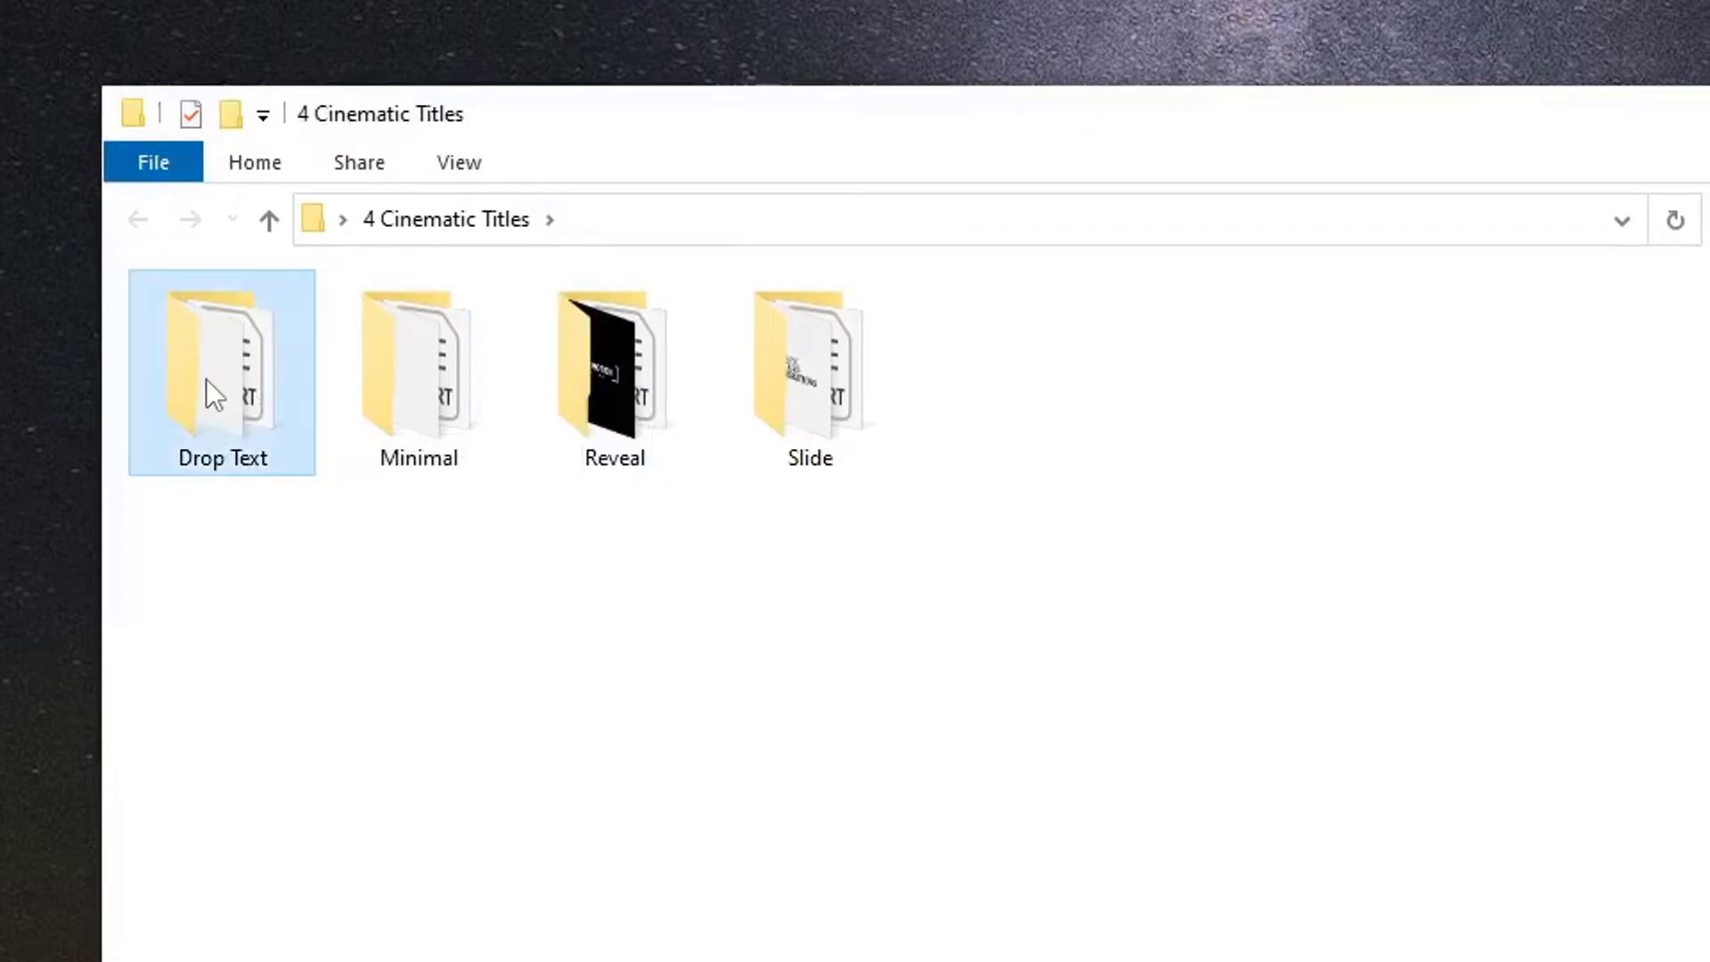
{"action": "double_click", "coordinate": [205, 377]}
{"action": "key", "text": "alt+Left"}
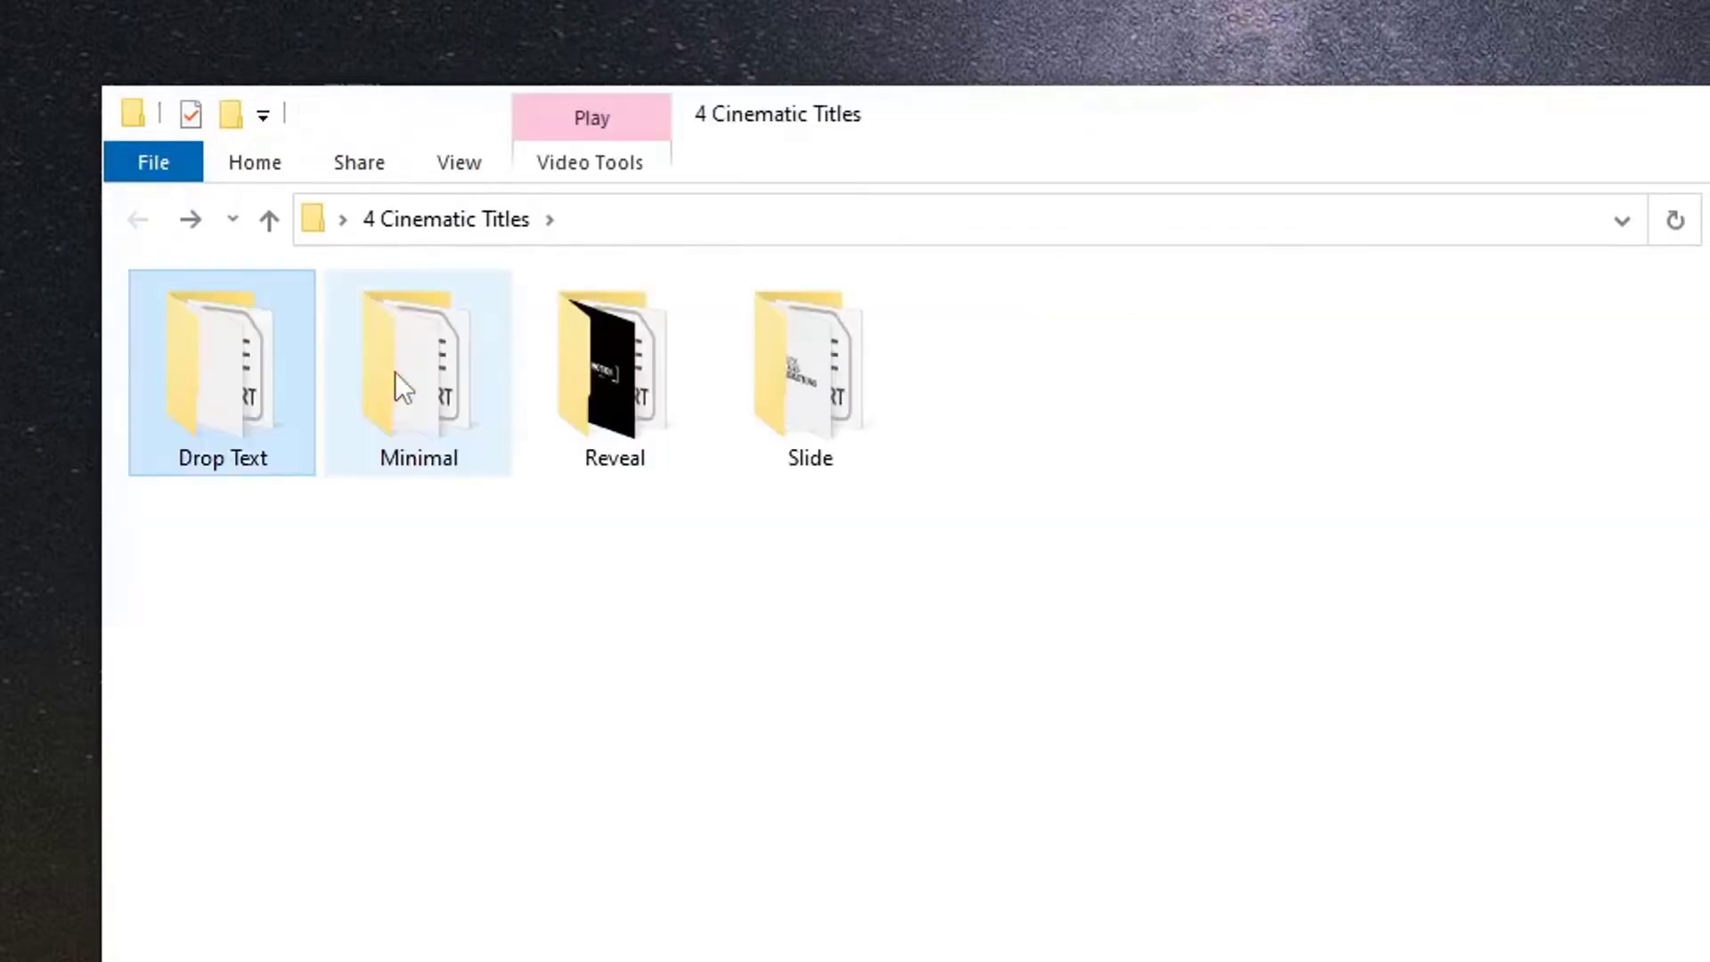
{"action": "double_click", "coordinate": [398, 372]}
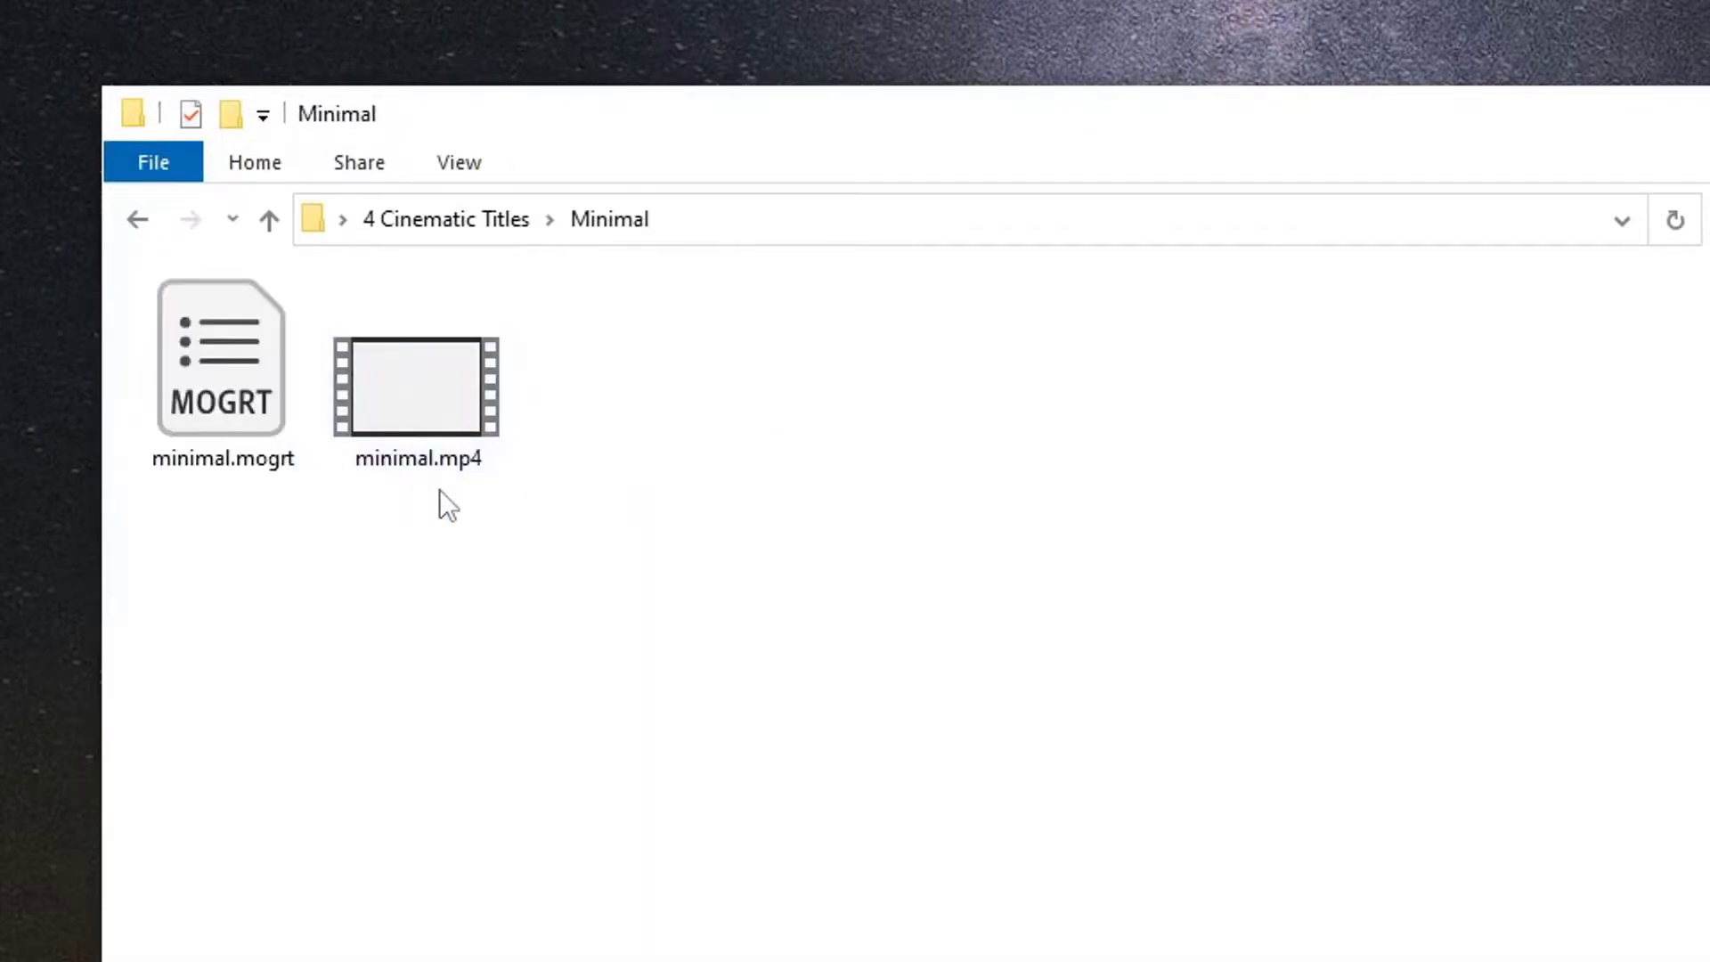
{"action": "key", "text": "alt+Left"}
{"action": "double_click", "coordinate": [602, 390]}
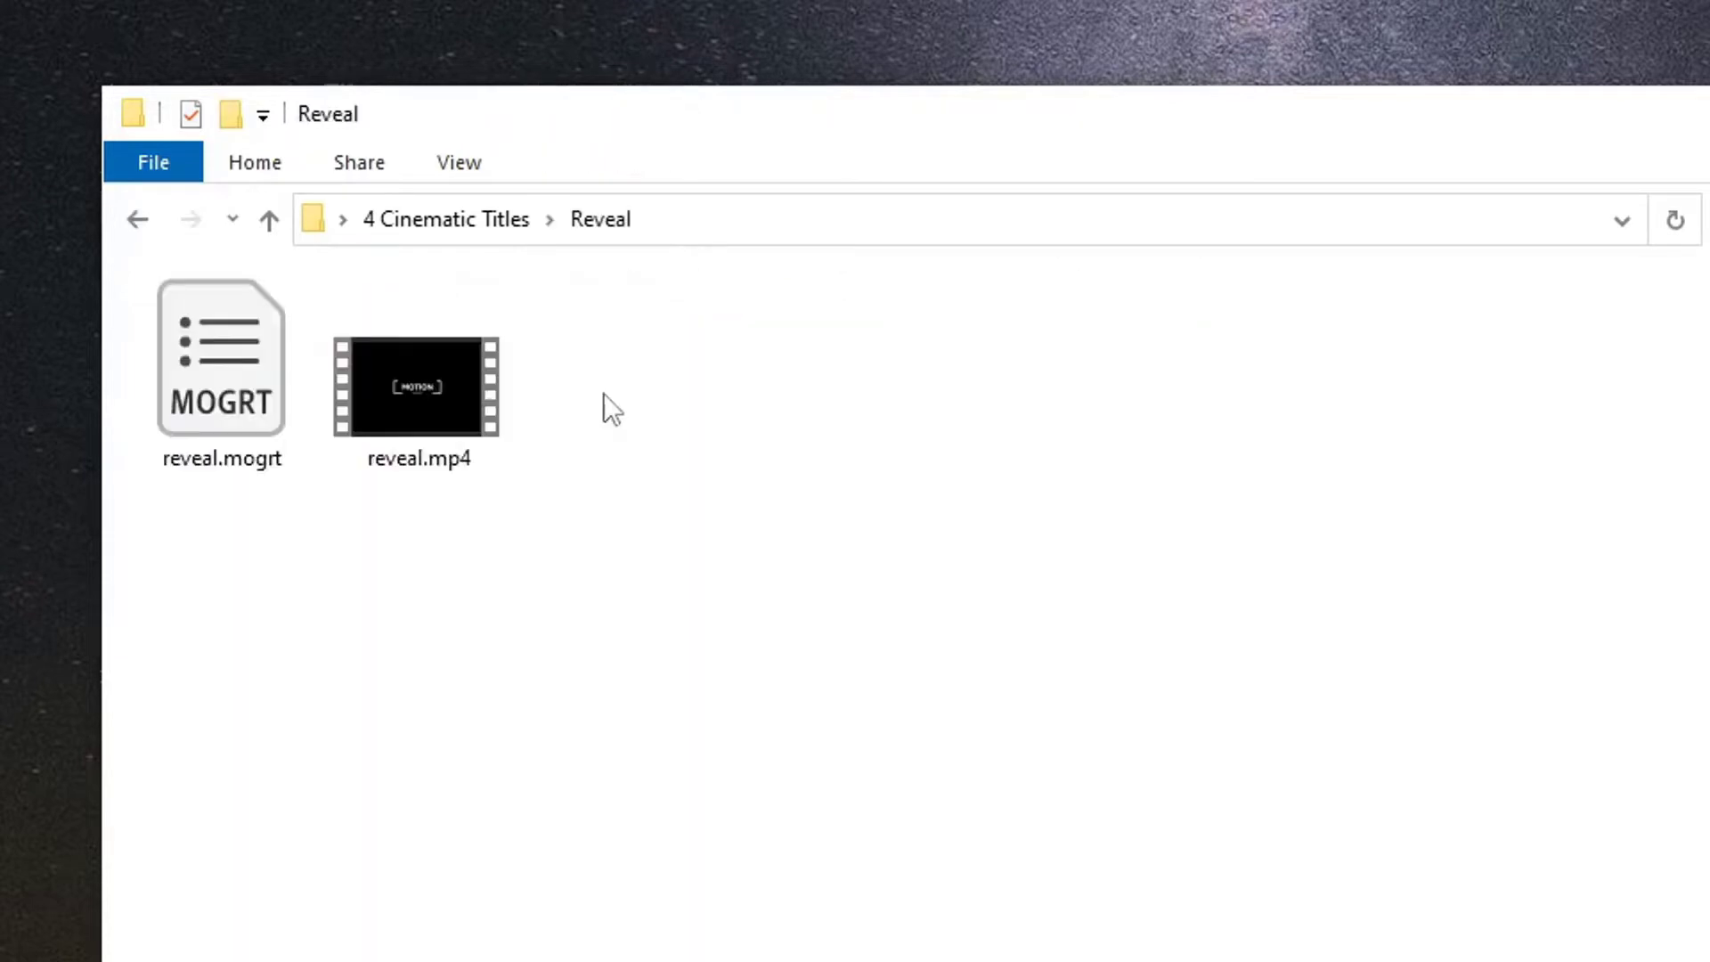
{"action": "key", "text": "alt+Left"}
{"action": "double_click", "coordinate": [777, 431]}
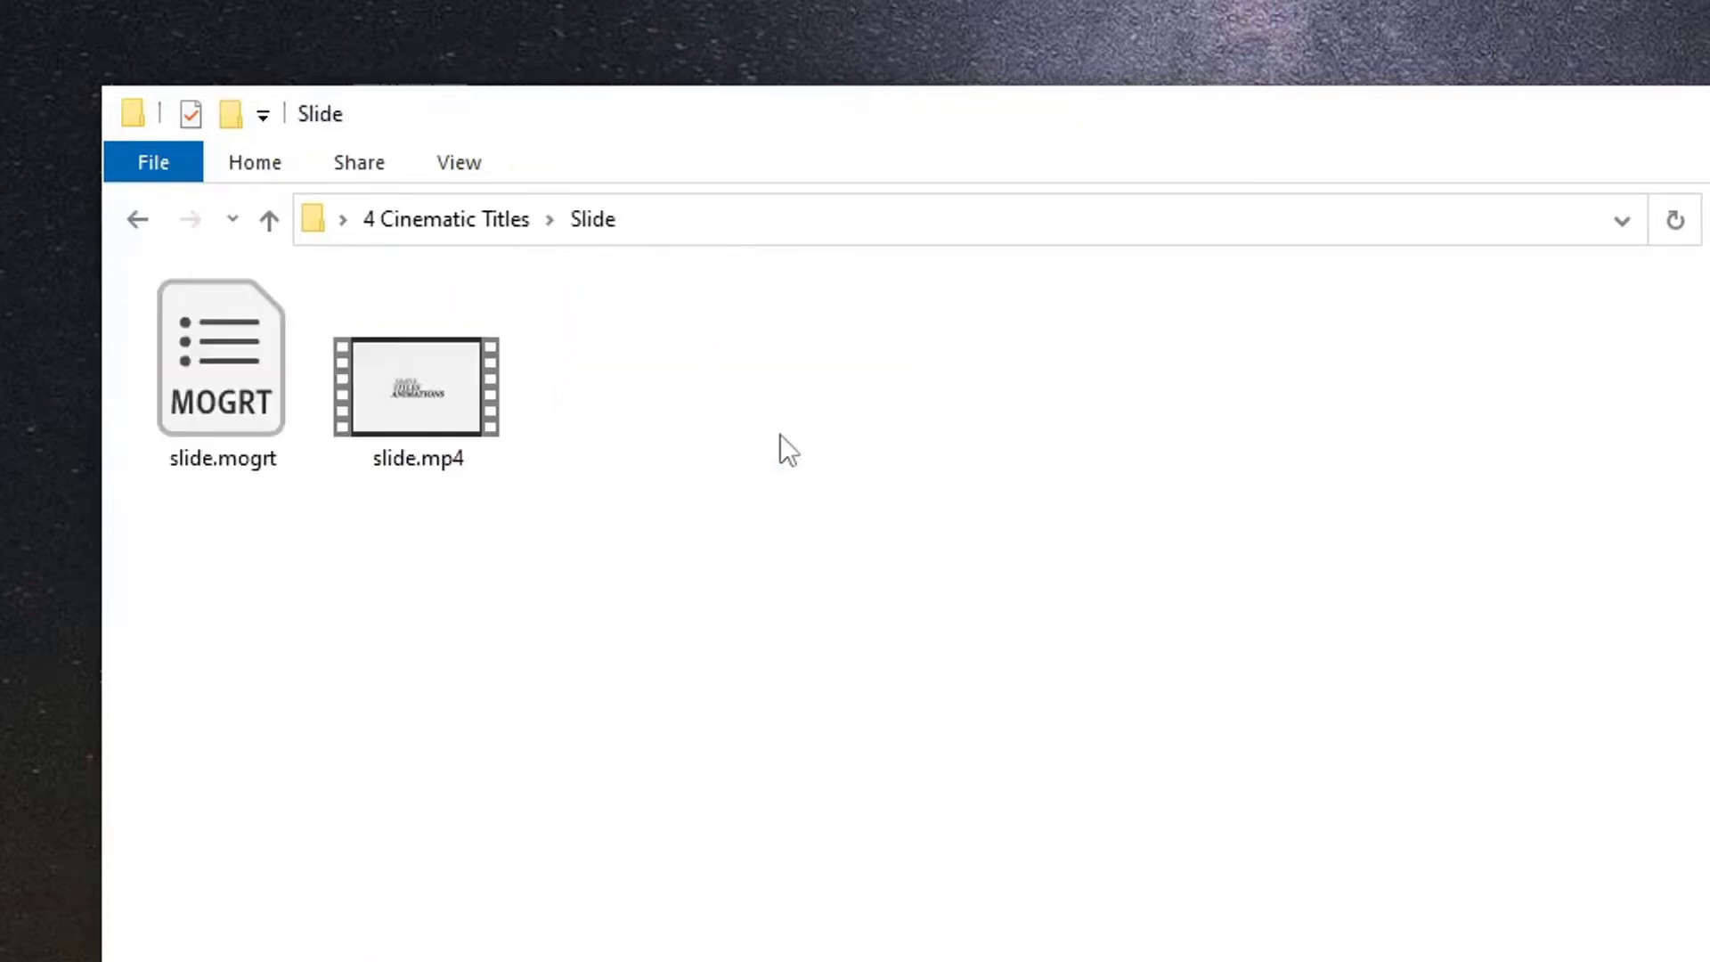
{"action": "key", "text": "alt+Left"}
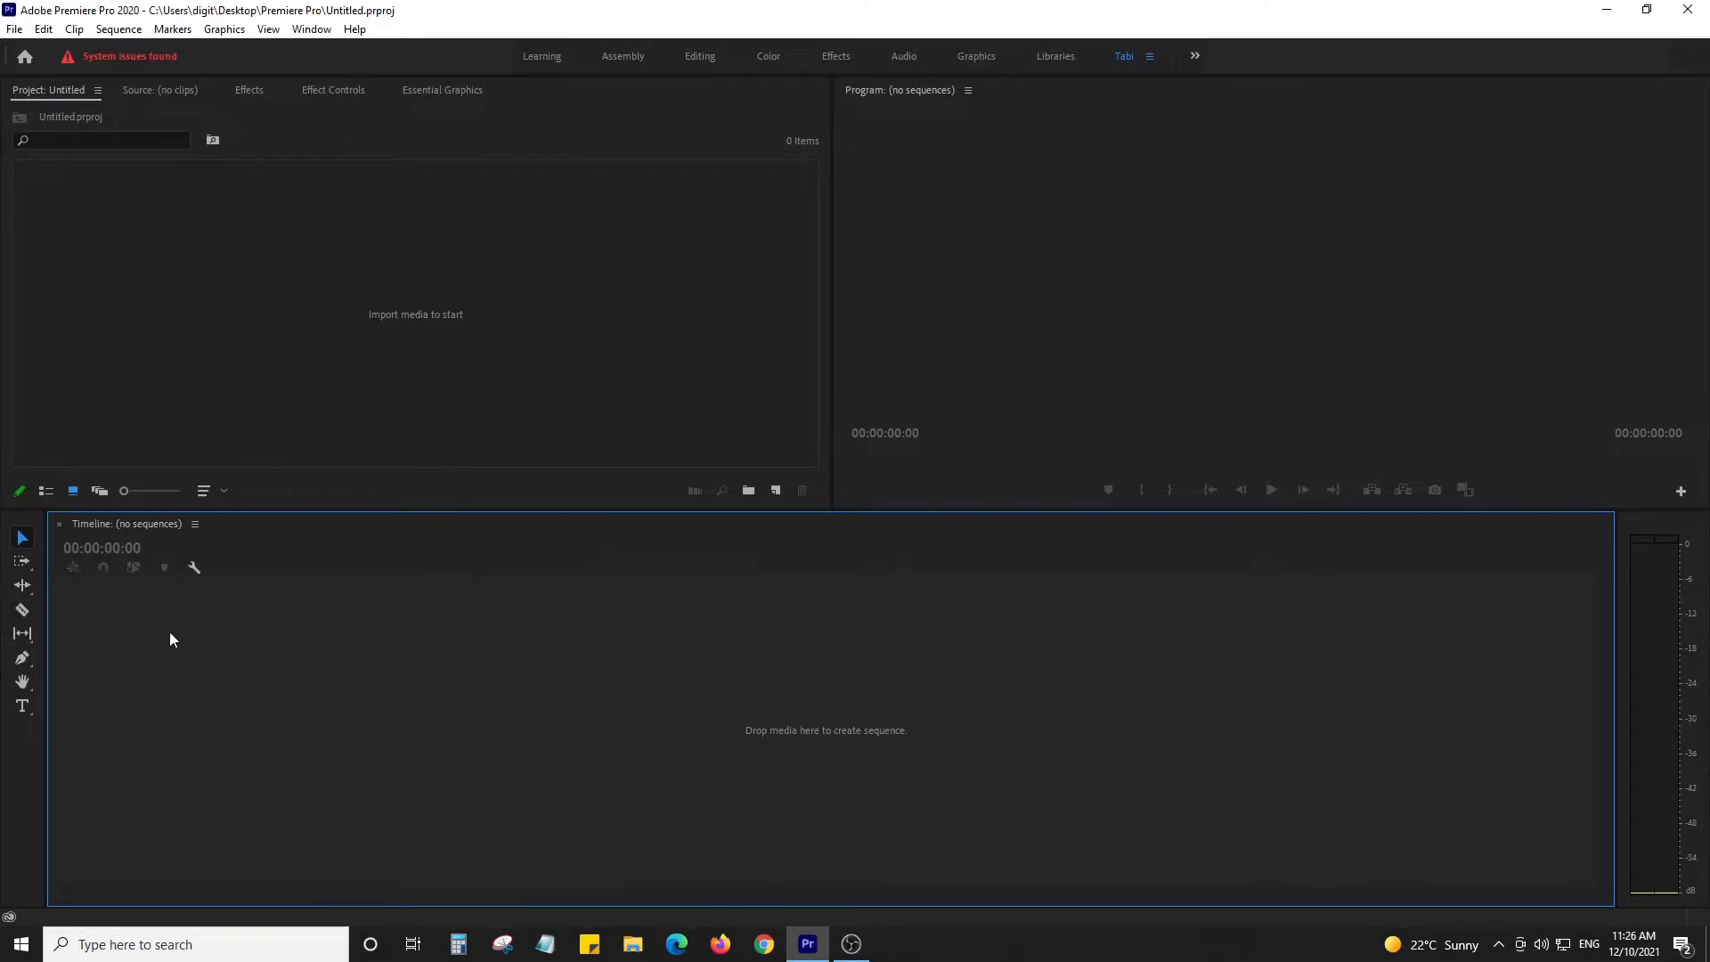
{"action": "left_click", "coordinate": [314, 32]}
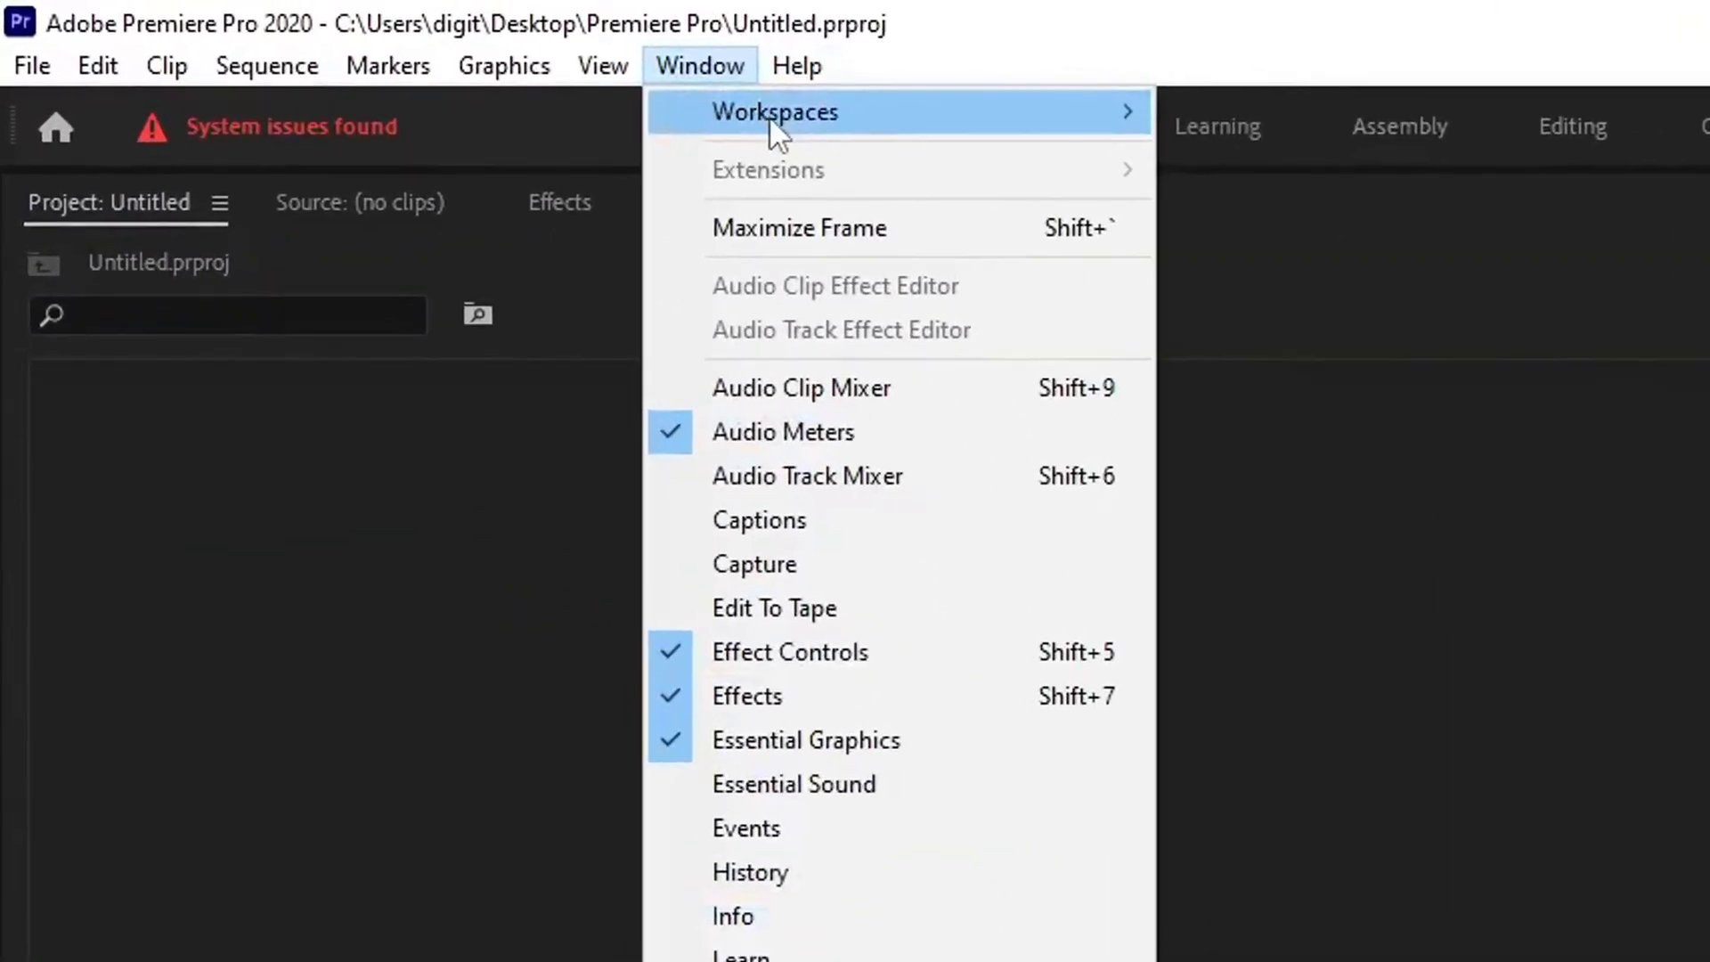
{"action": "mouse_move", "coordinate": [922, 120]}
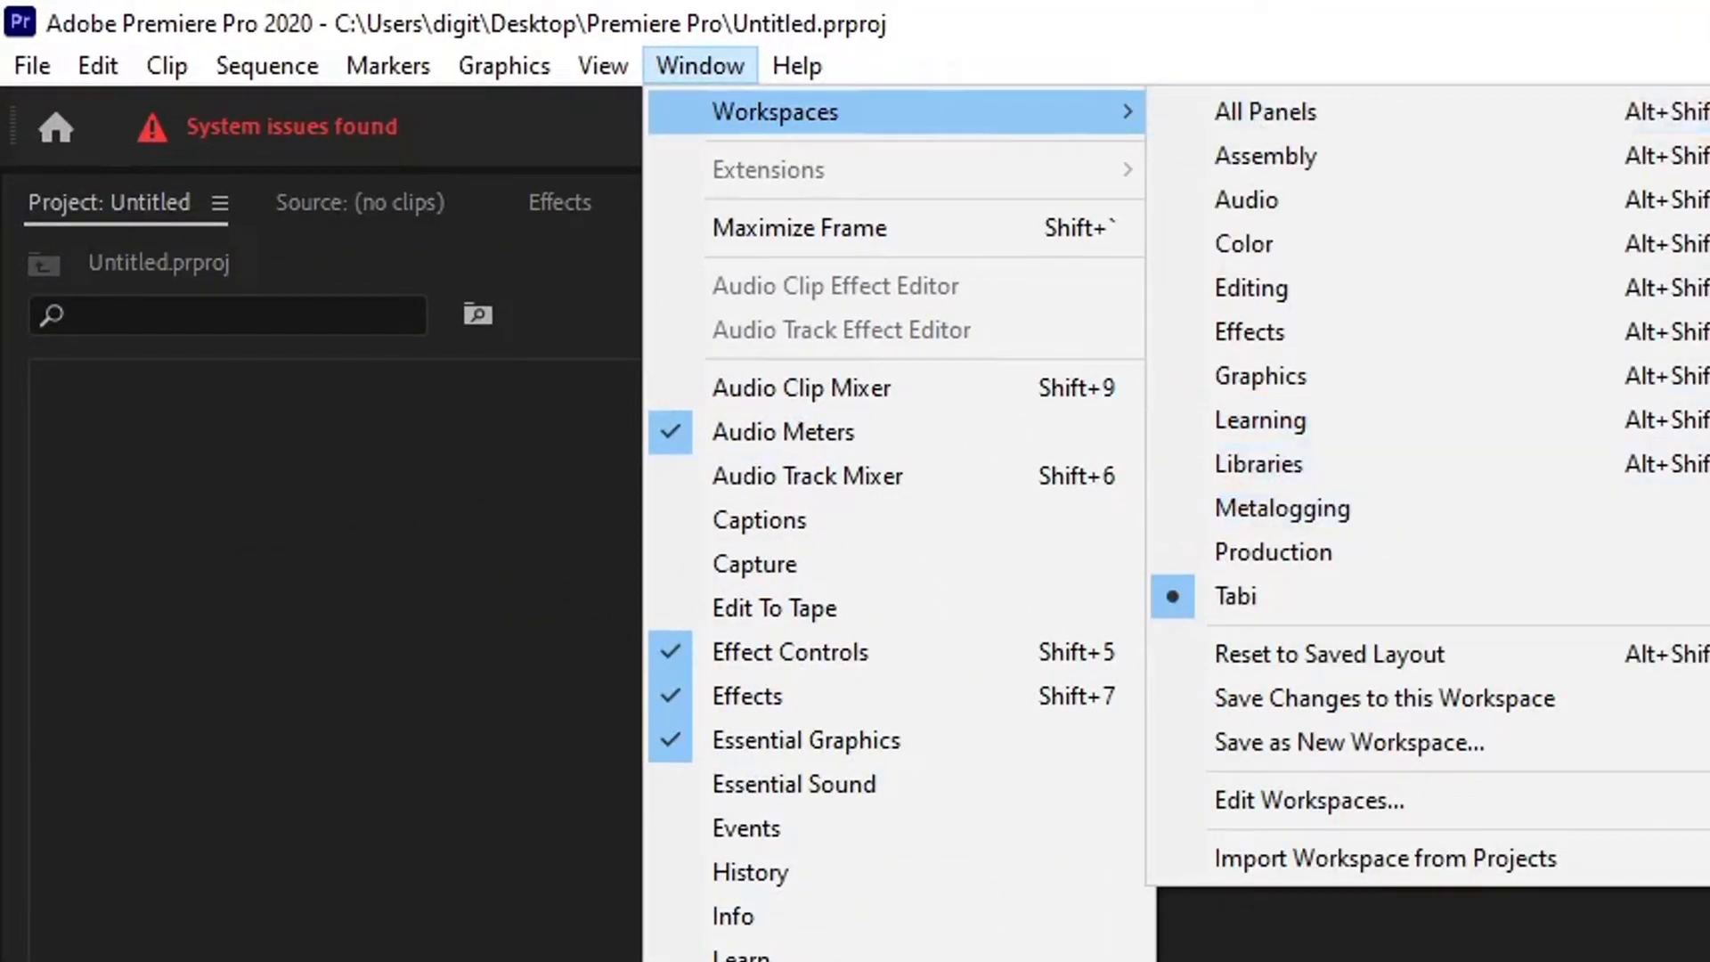
{"action": "key", "text": "Escape"}
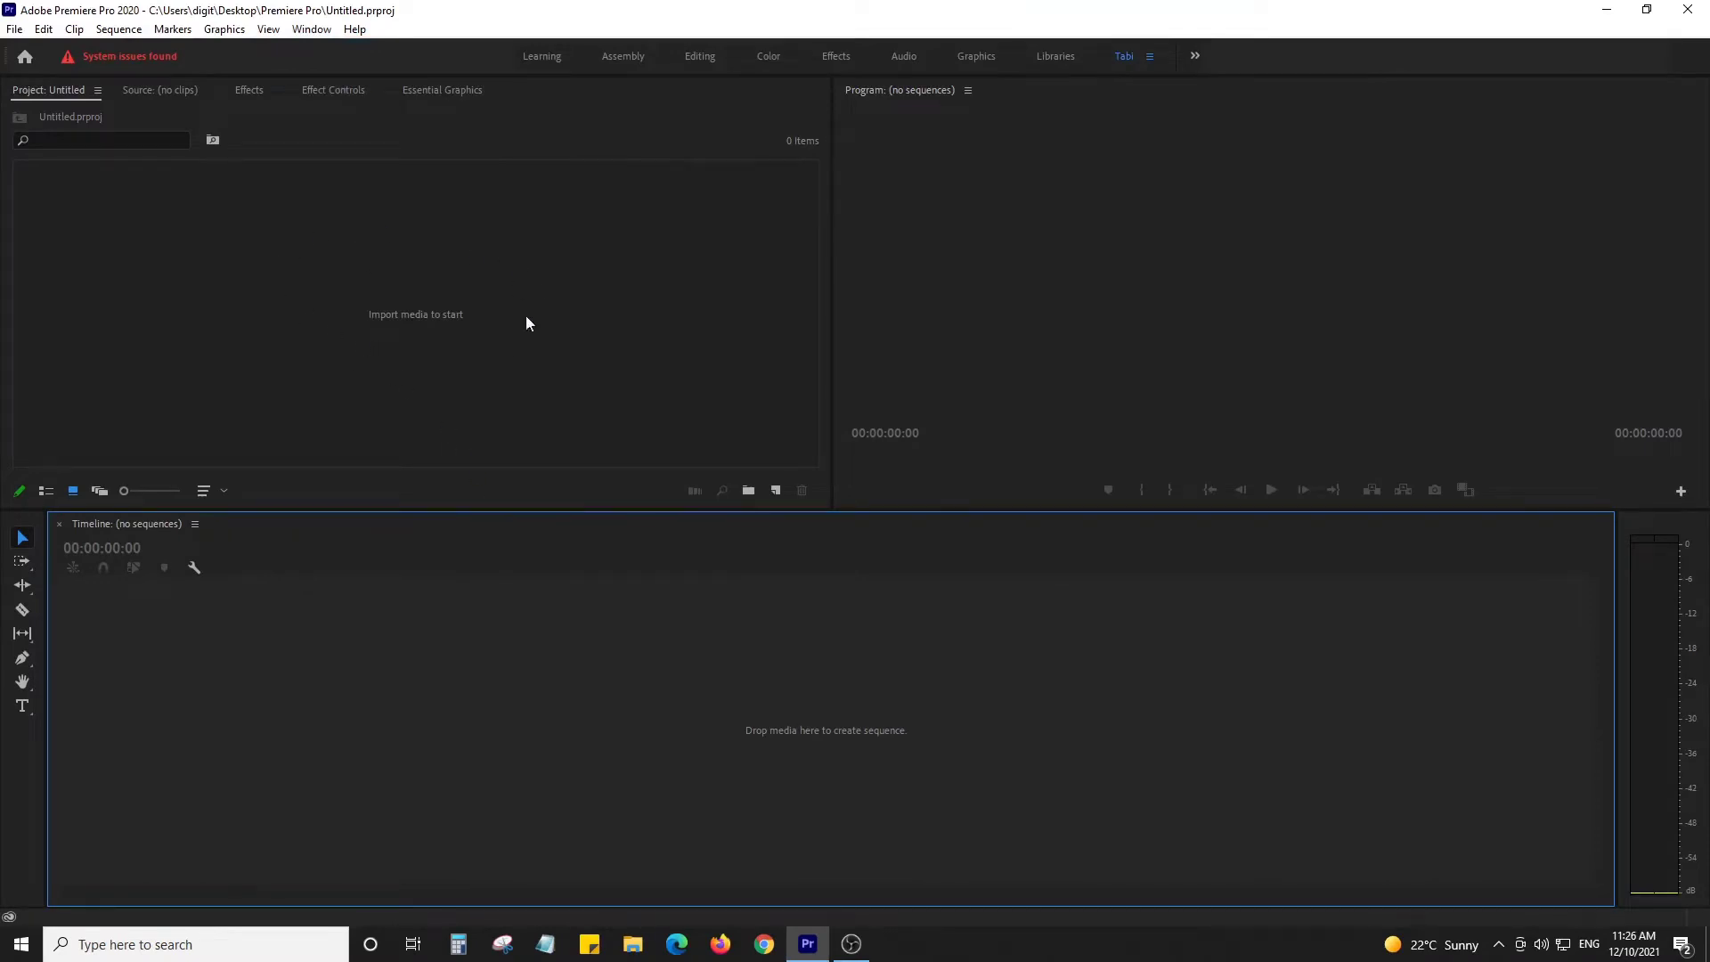
{"action": "left_click", "coordinate": [548, 336]}
{"action": "left_click", "coordinate": [250, 673]}
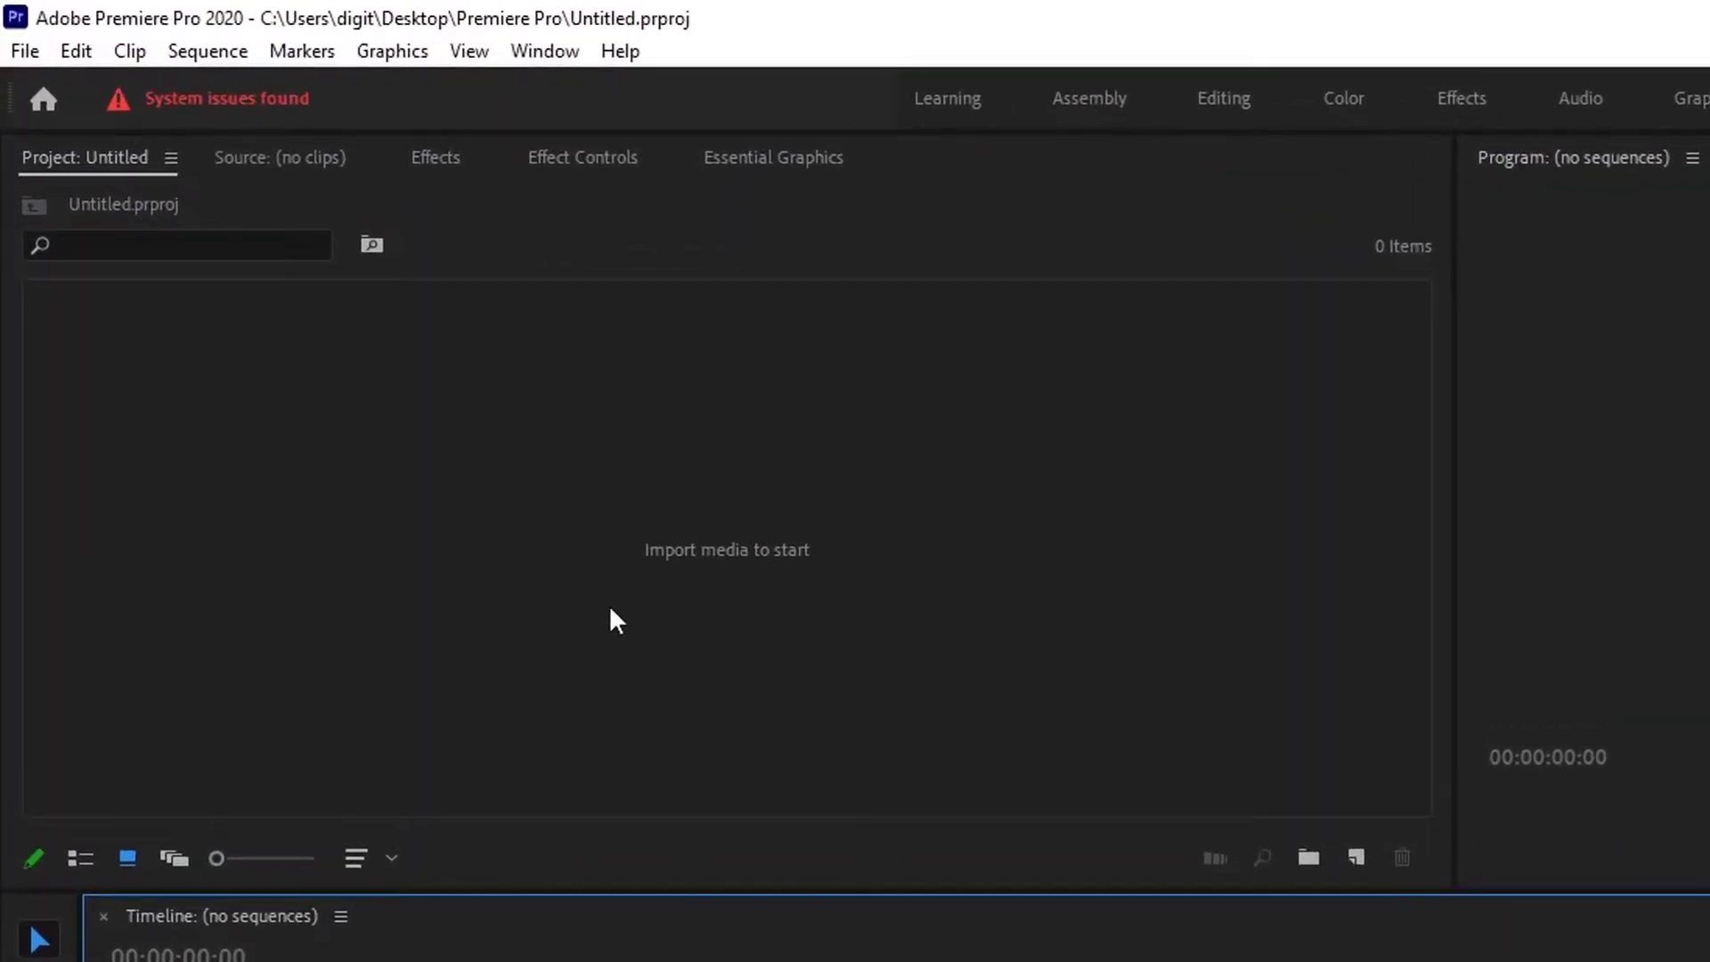
- Import the three drone clips from Desktop > Videos and make a sequence from production ID-4060985.mp4
{"action": "left_click", "coordinate": [610, 611]}
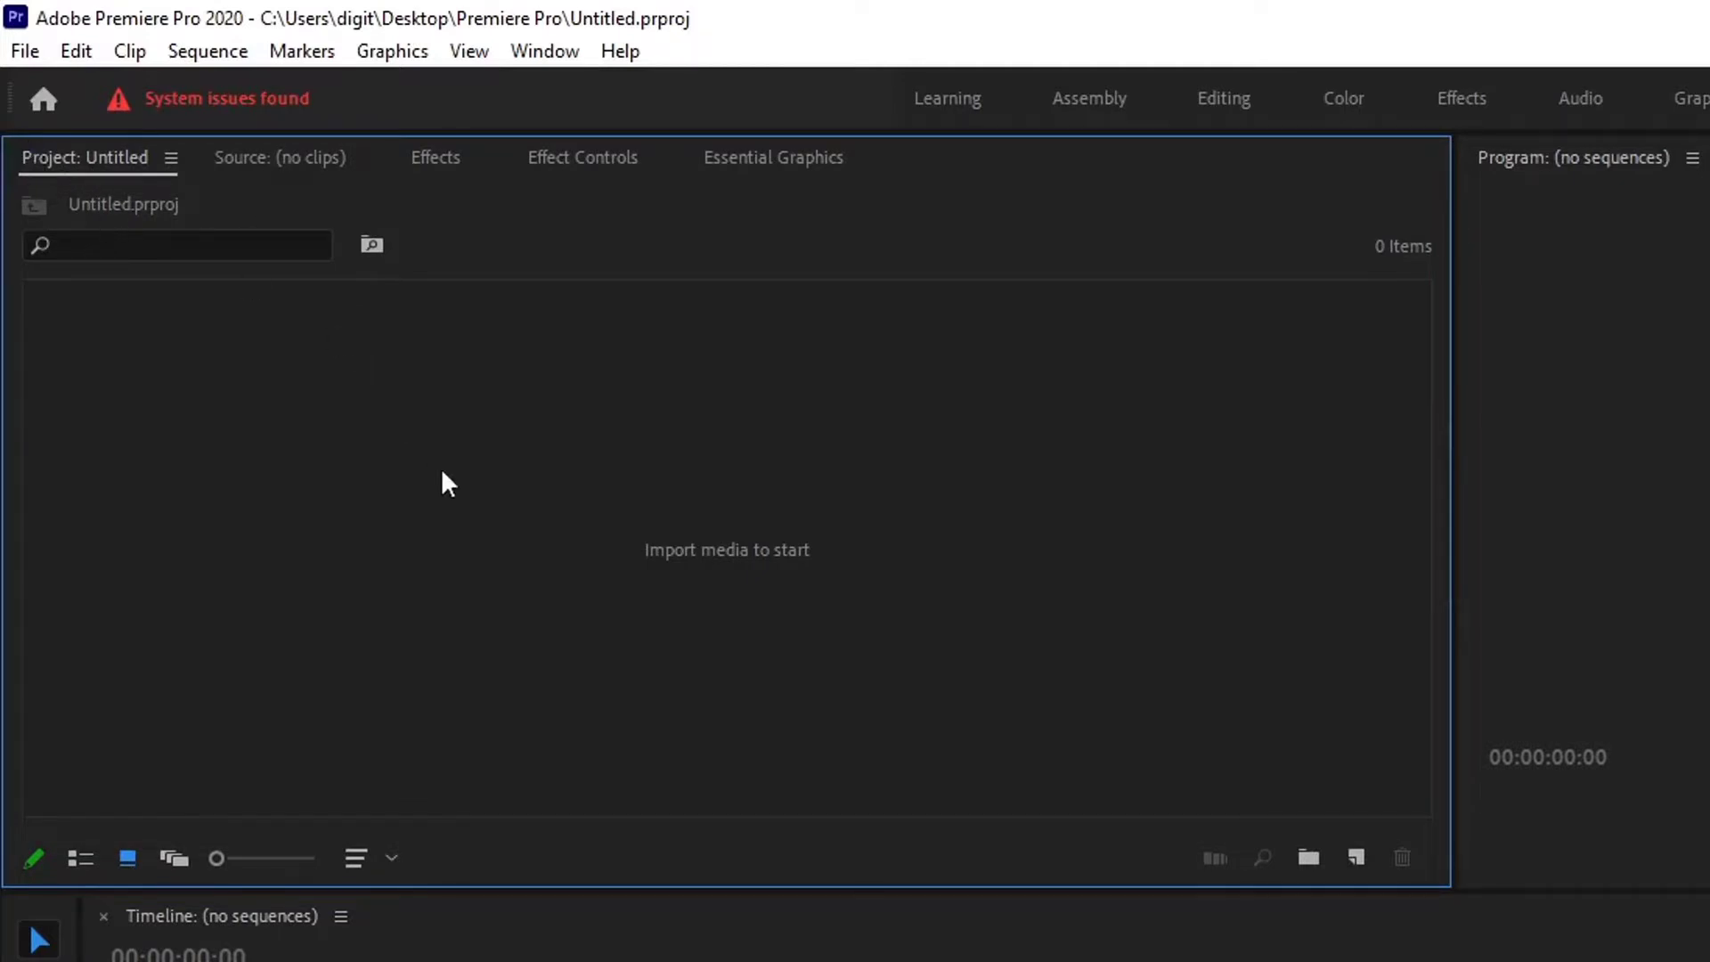
{"action": "double_click", "coordinate": [514, 570]}
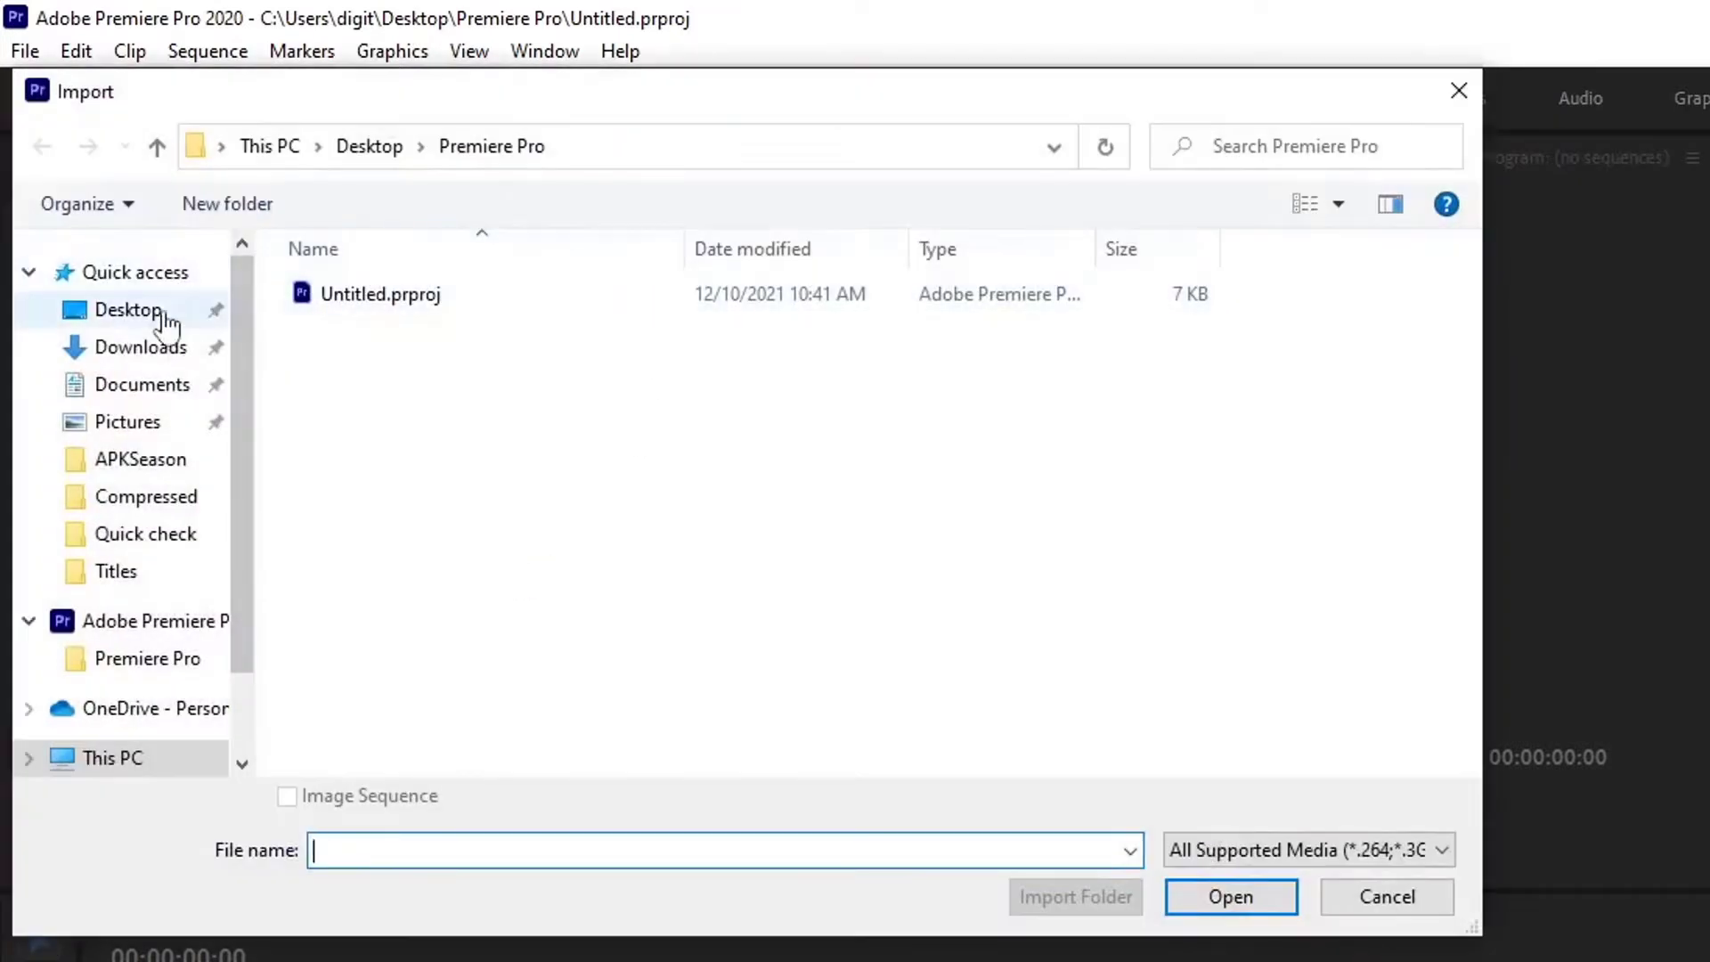
{"action": "left_click", "coordinate": [127, 309]}
{"action": "double_click", "coordinate": [365, 339]}
{"action": "left_click_drag", "start_coordinate": [787, 500], "coordinate": [397, 356]}
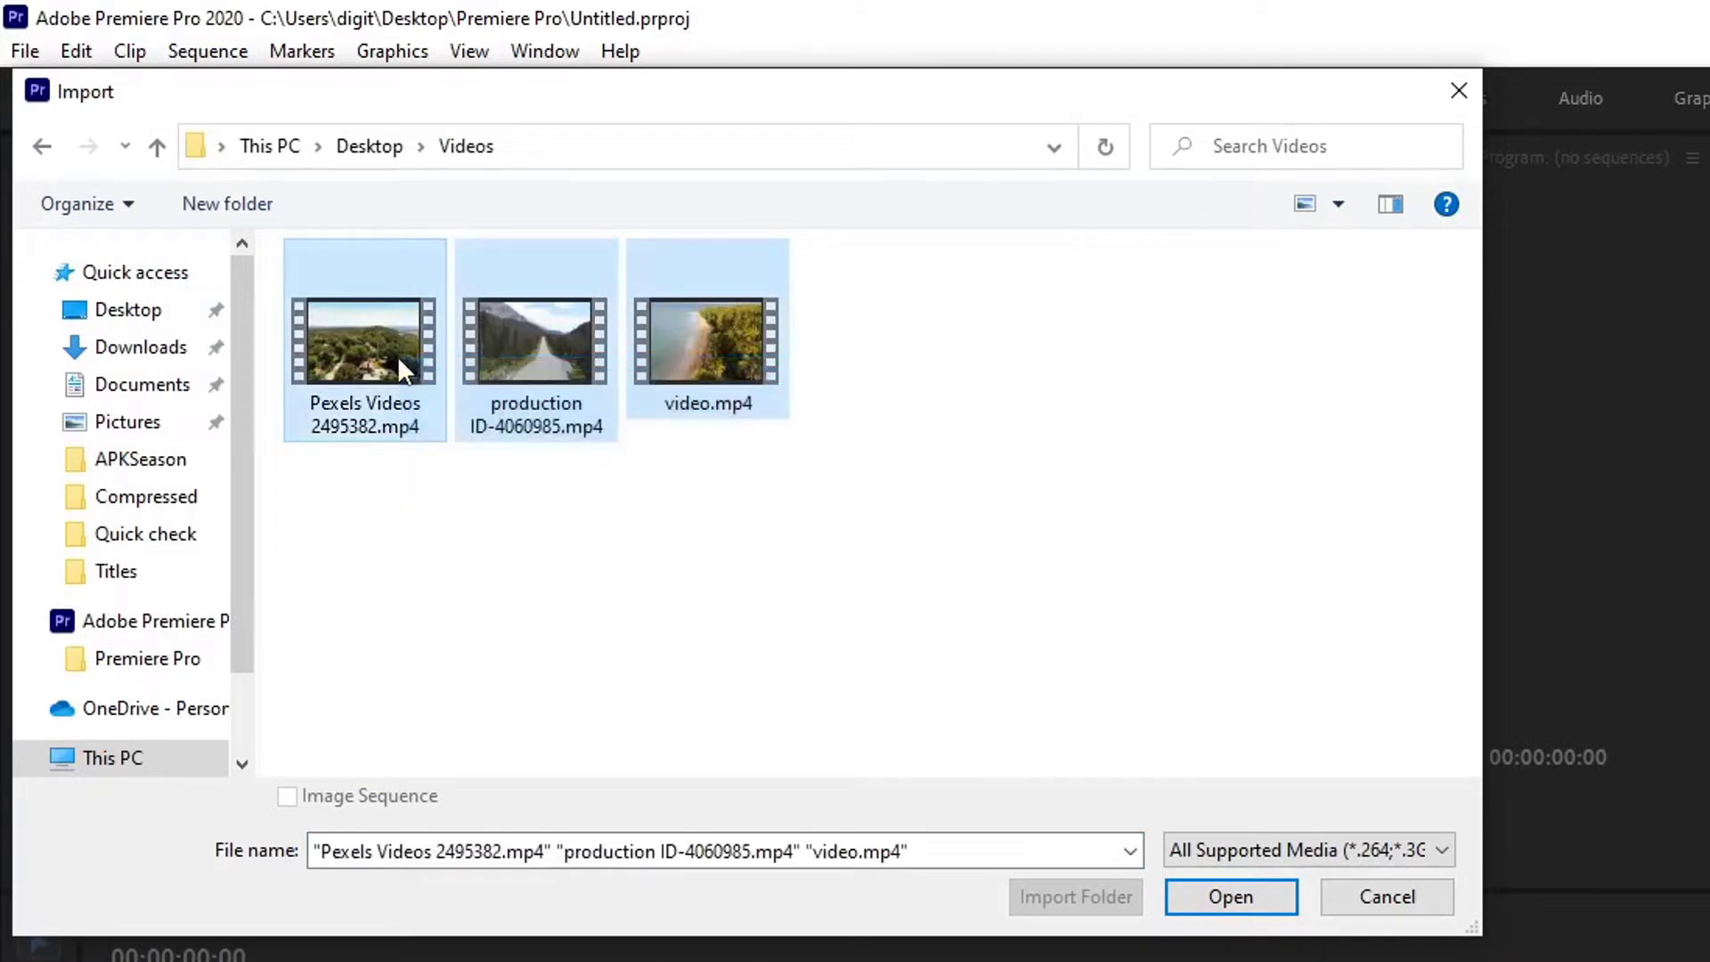
{"action": "left_click", "coordinate": [1258, 914]}
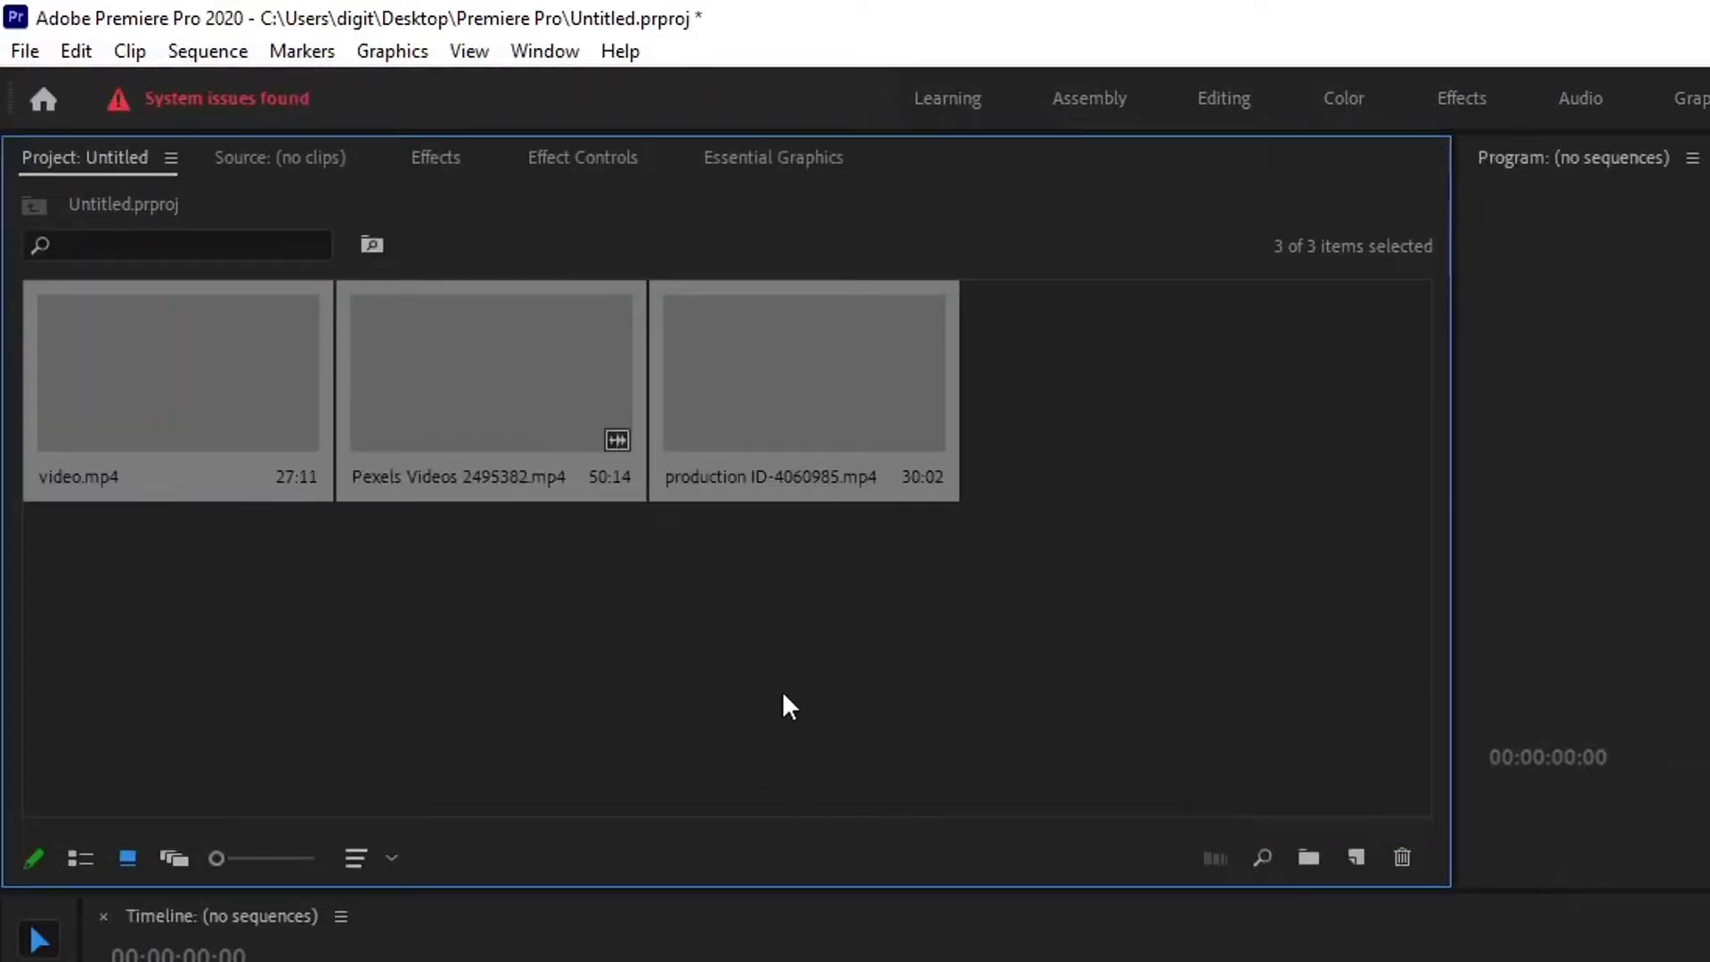
{"action": "left_click", "coordinate": [784, 688]}
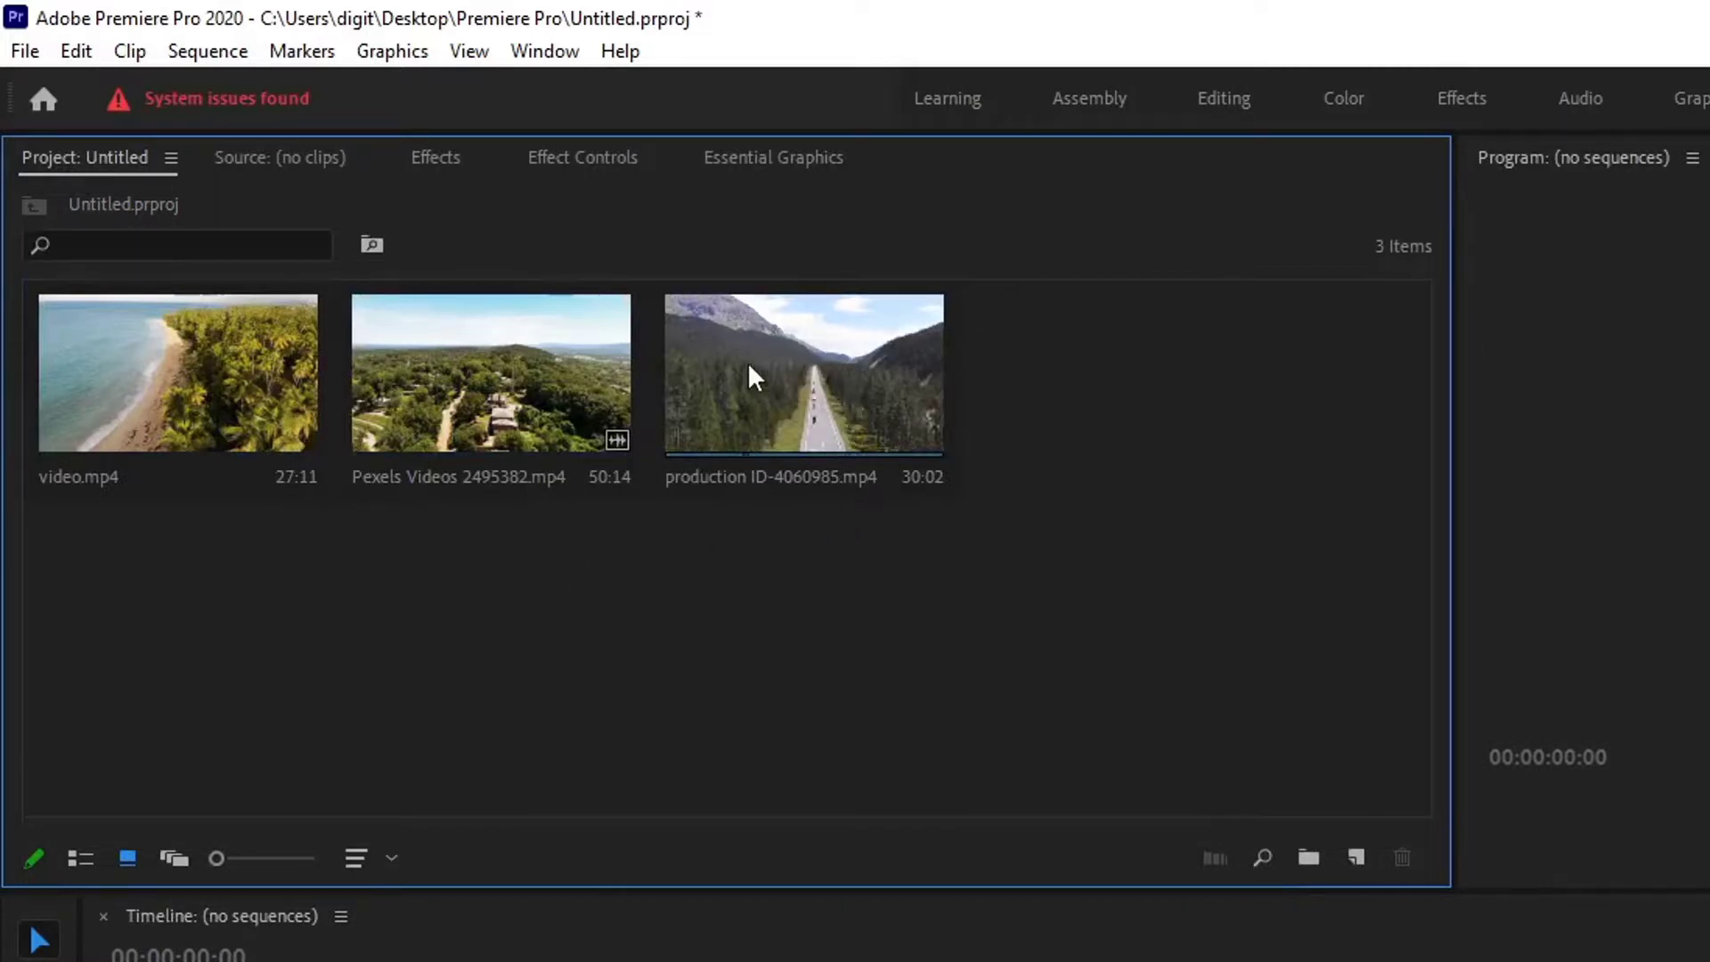
{"action": "mouse_move", "coordinate": [748, 374]}
{"action": "left_mouse_down"}
{"action": "mouse_move", "coordinate": [763, 530]}
{"action": "mouse_move", "coordinate": [634, 564]}
{"action": "left_mouse_up"}
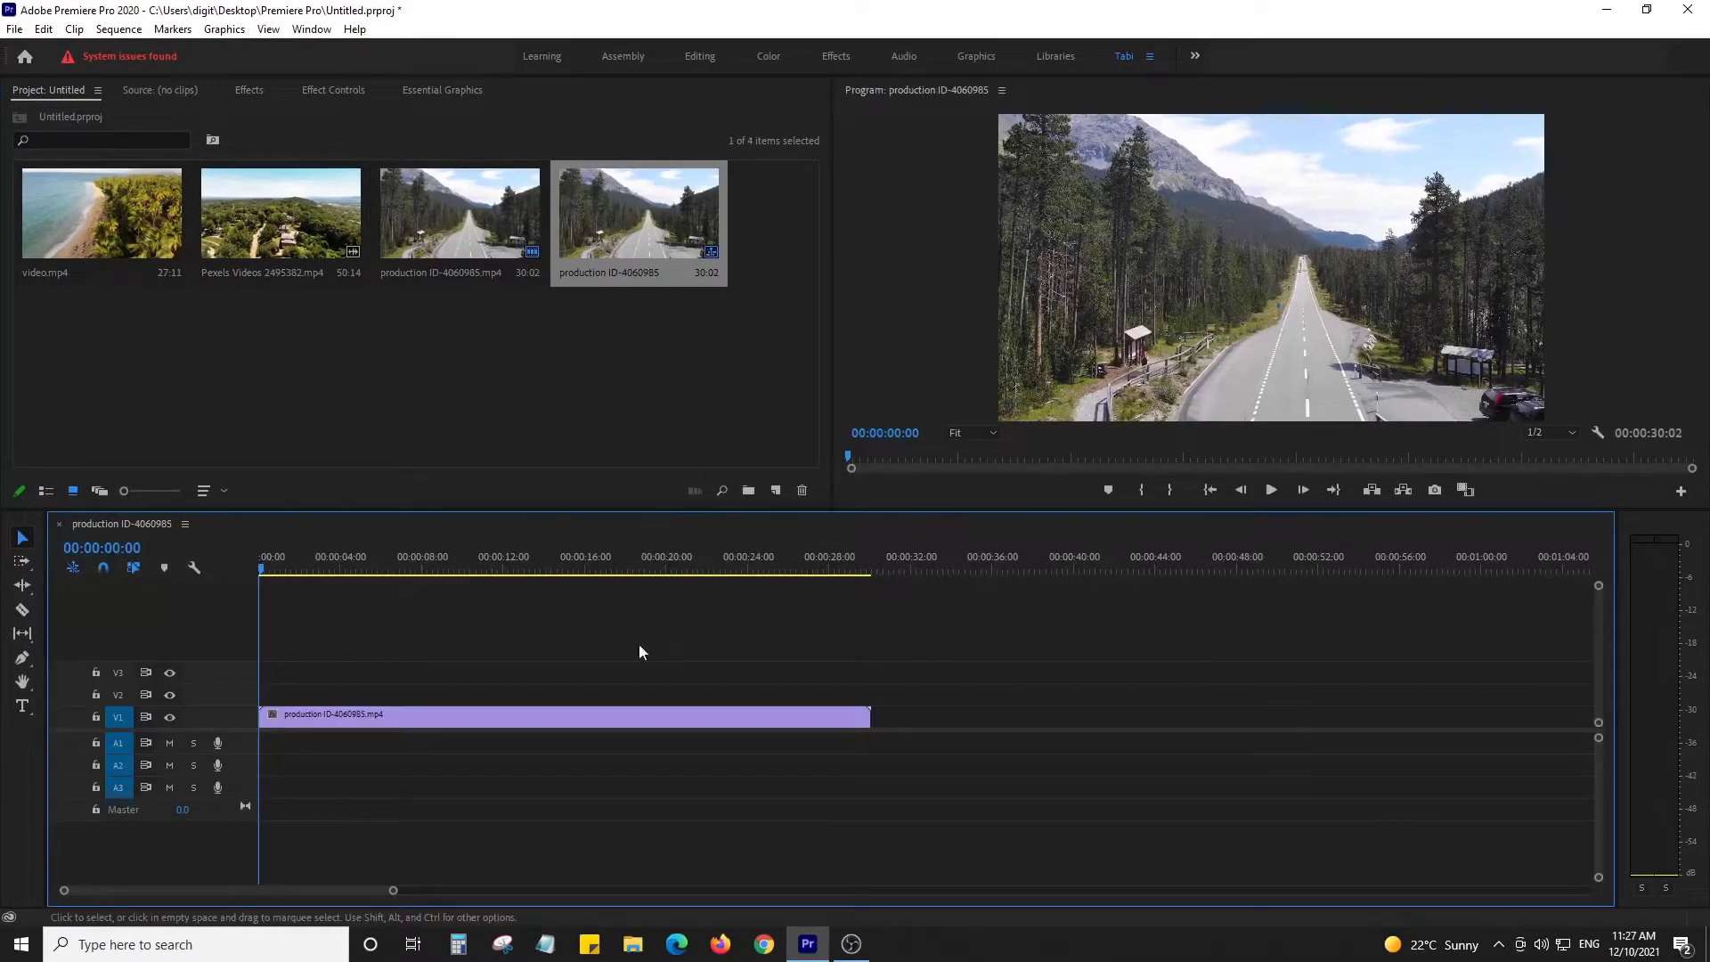
- Preview the mountain-road sequence up to about eight seconds and enlarge the Program monitor
{"action": "mouse_move", "coordinate": [285, 568]}
{"action": "left_mouse_down"}
{"action": "mouse_move", "coordinate": [349, 570]}
{"action": "mouse_move", "coordinate": [226, 568]}
{"action": "left_mouse_up"}
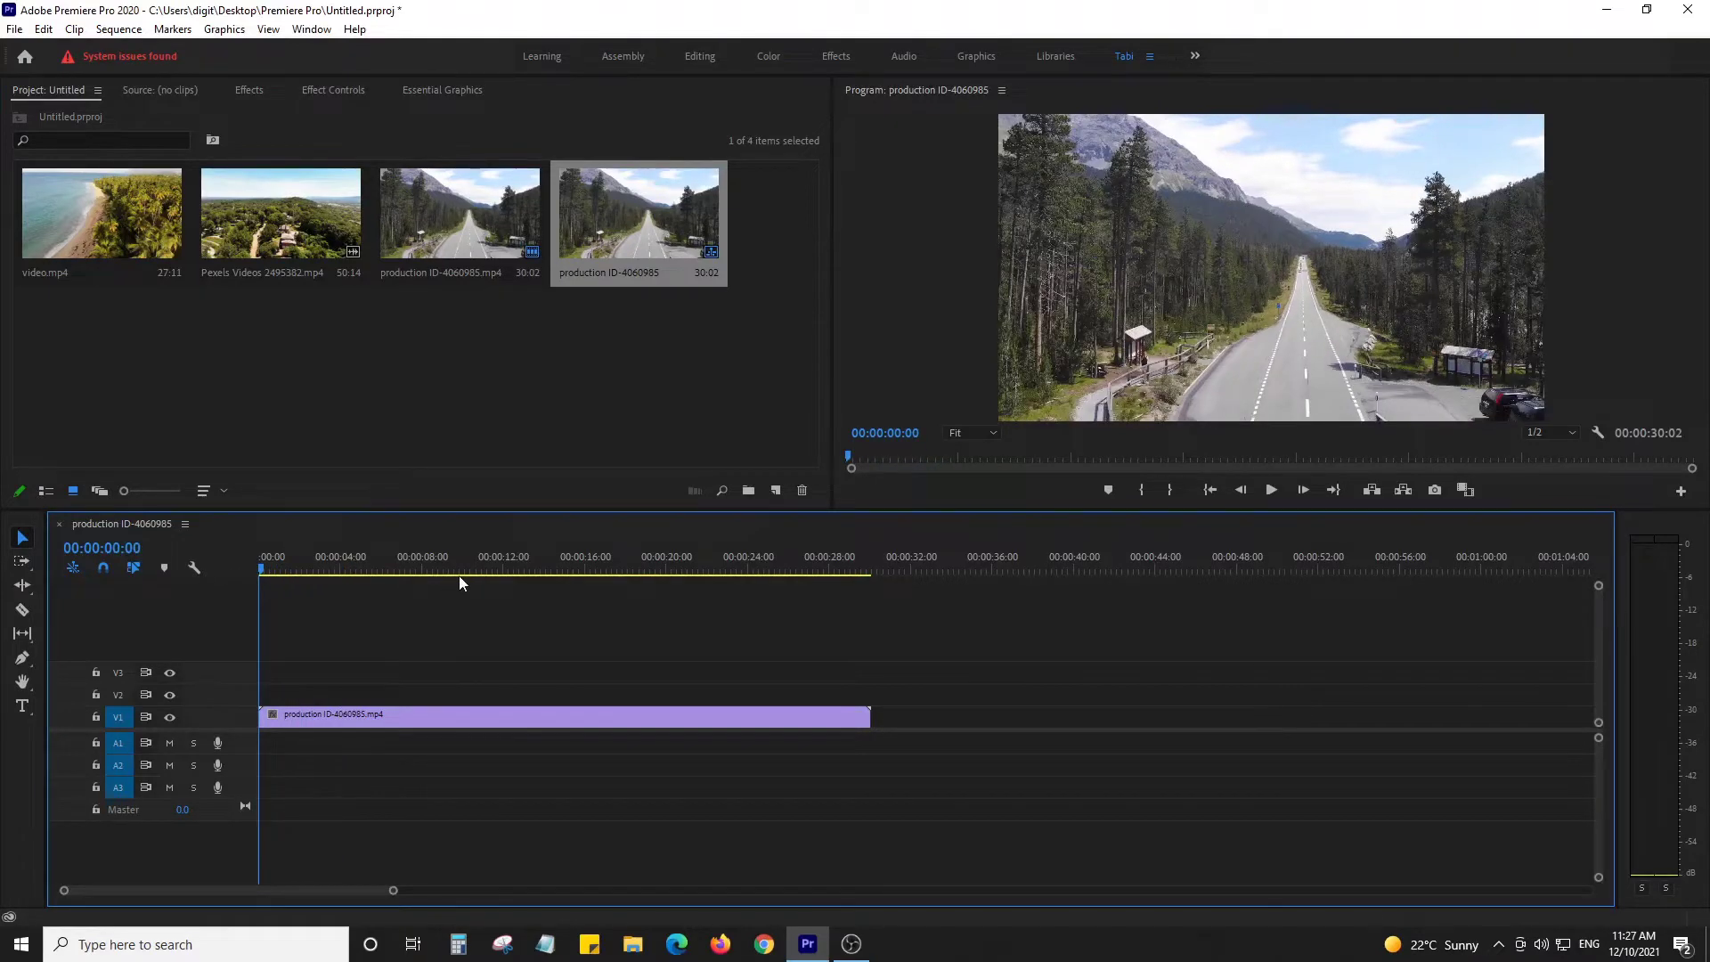
{"action": "key", "text": "space"}
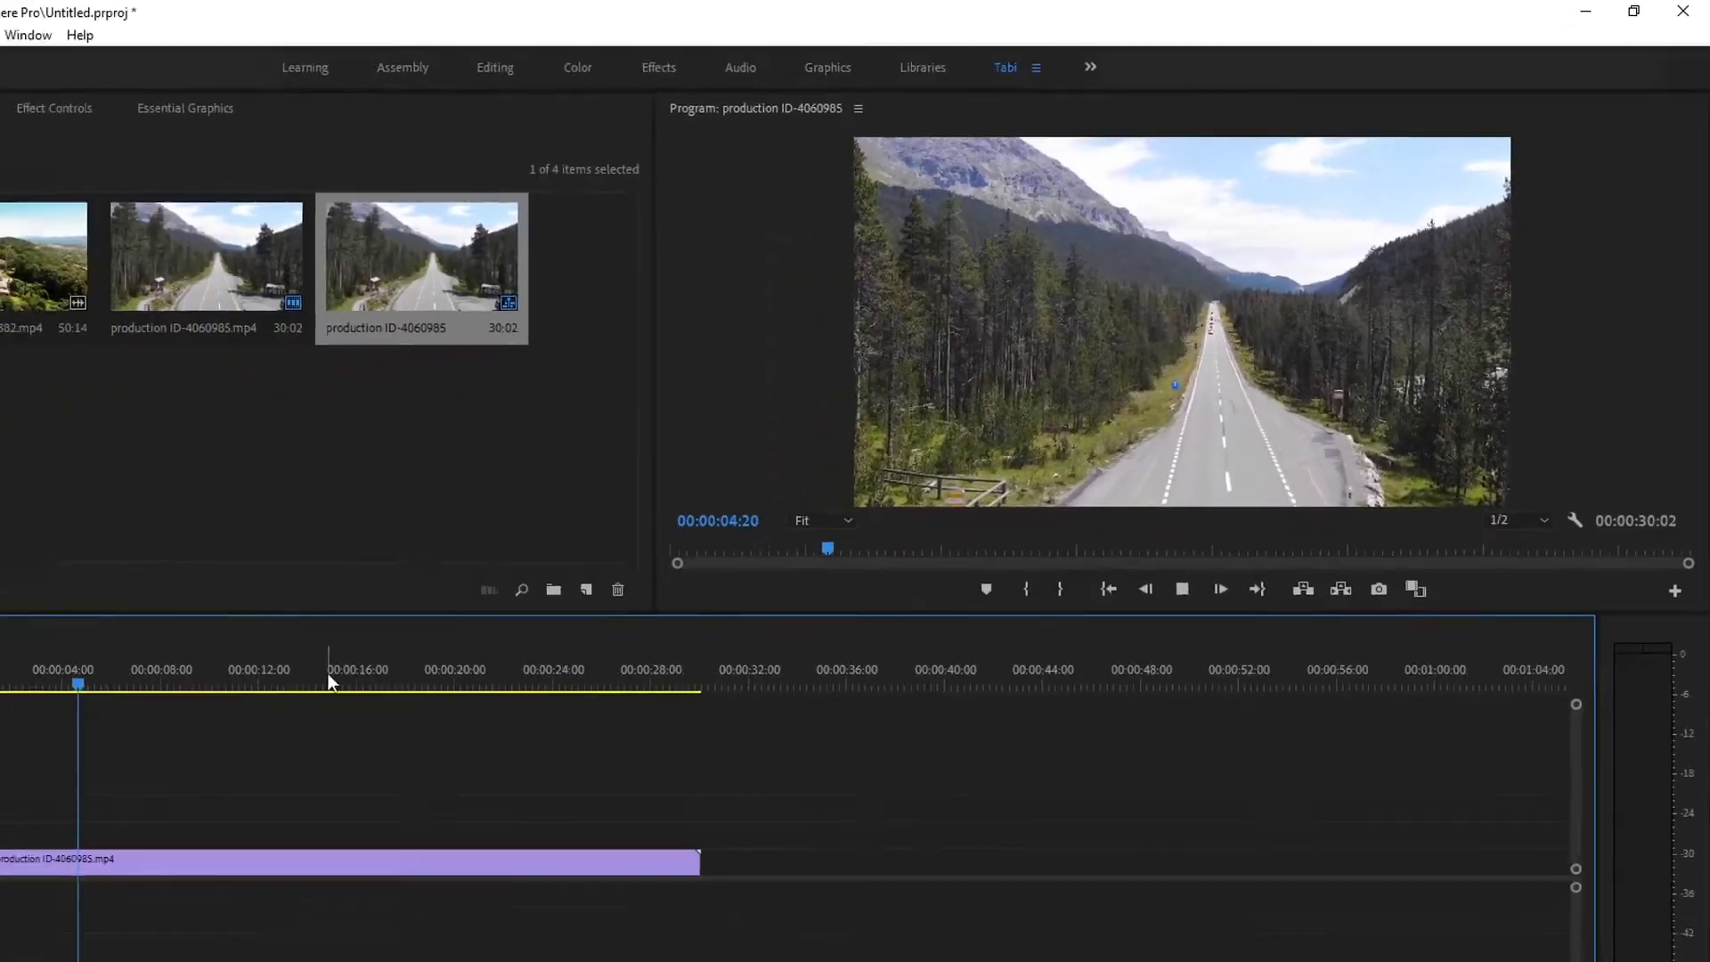
{"action": "key", "text": "space"}
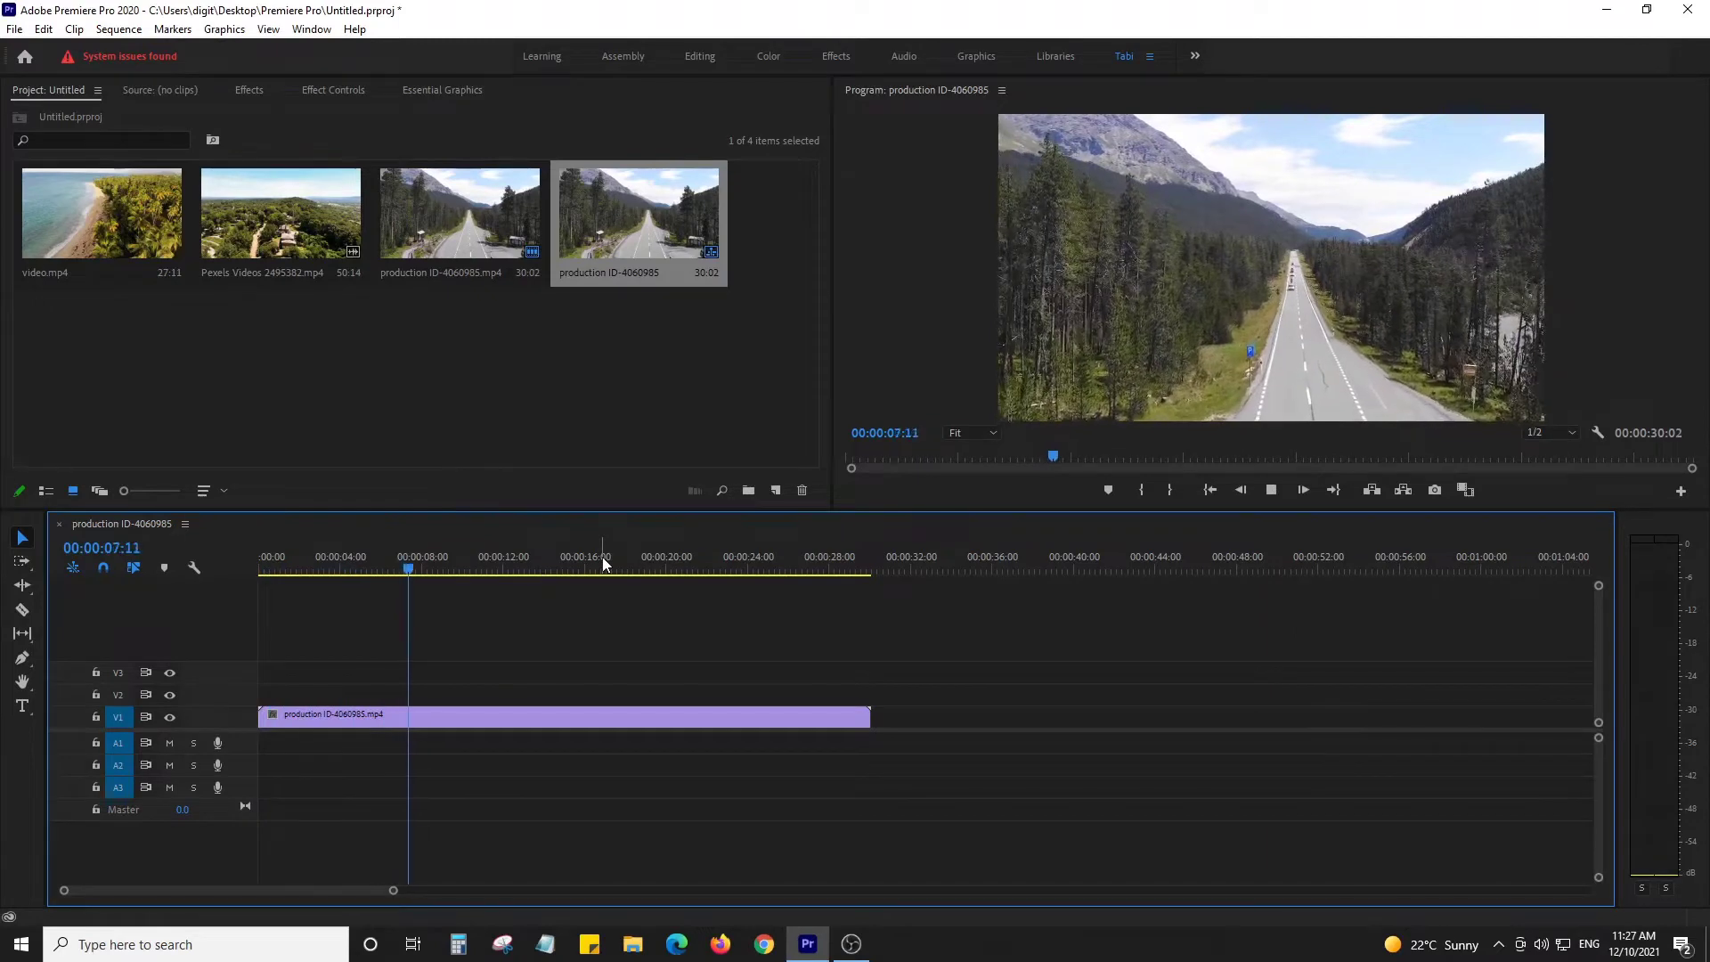
{"action": "key", "text": "space"}
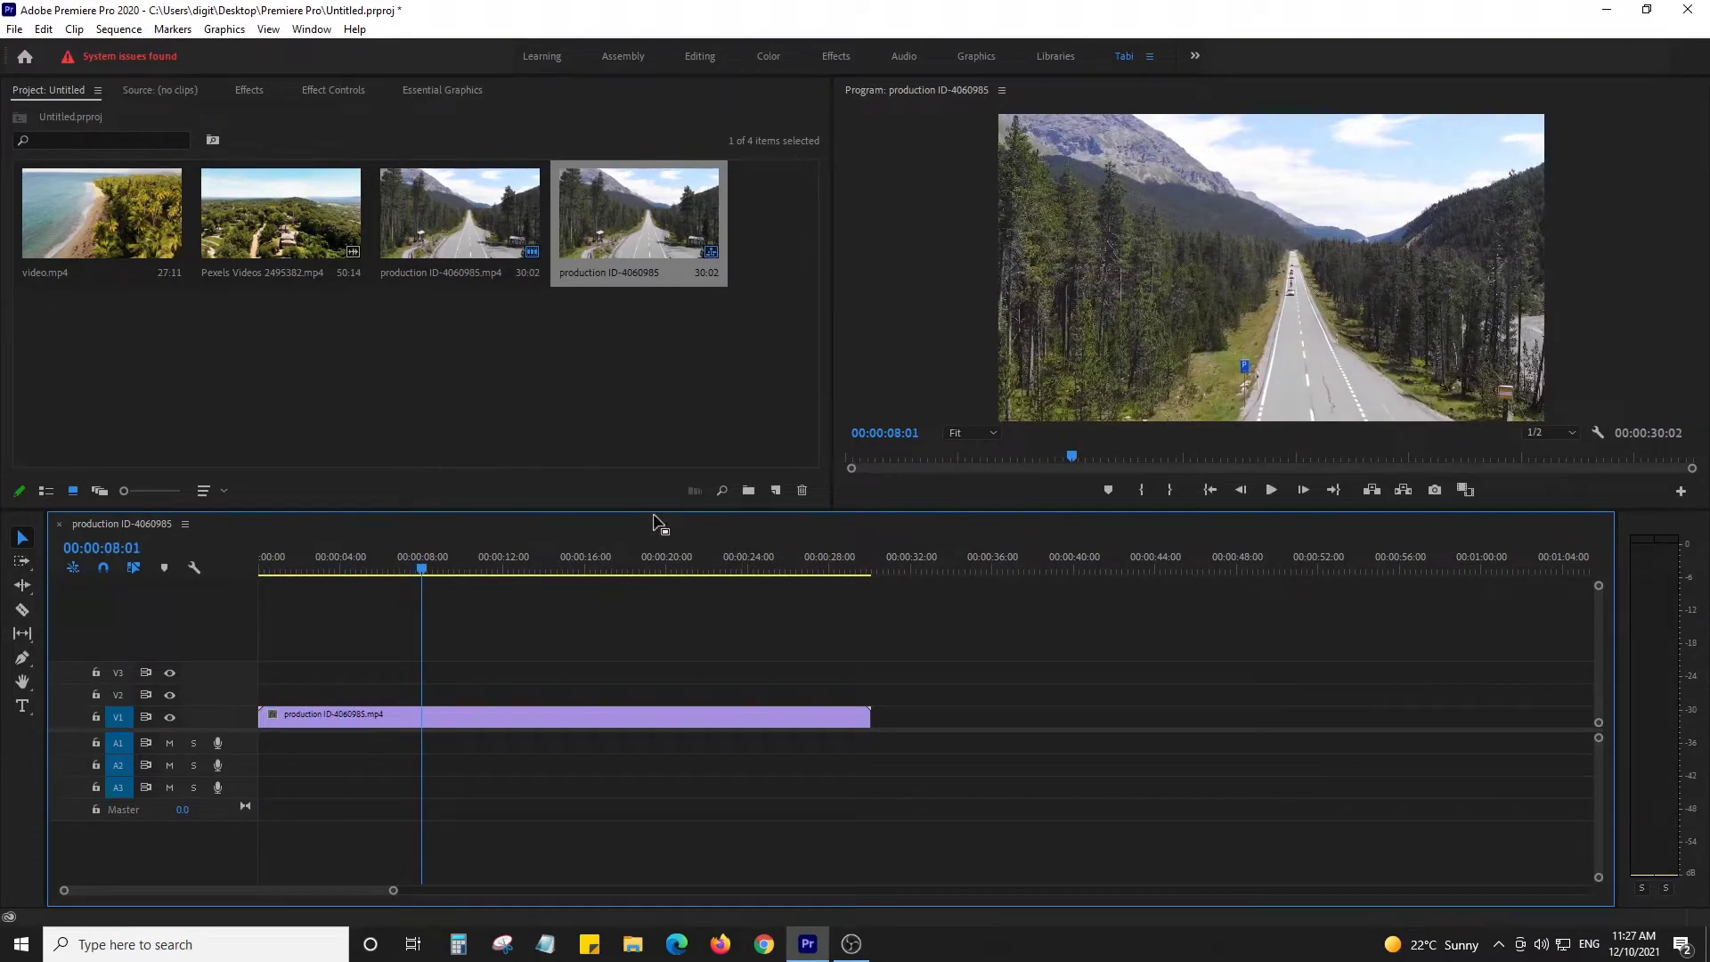
{"action": "left_click_drag", "start_coordinate": [658, 509], "coordinate": [669, 557]}
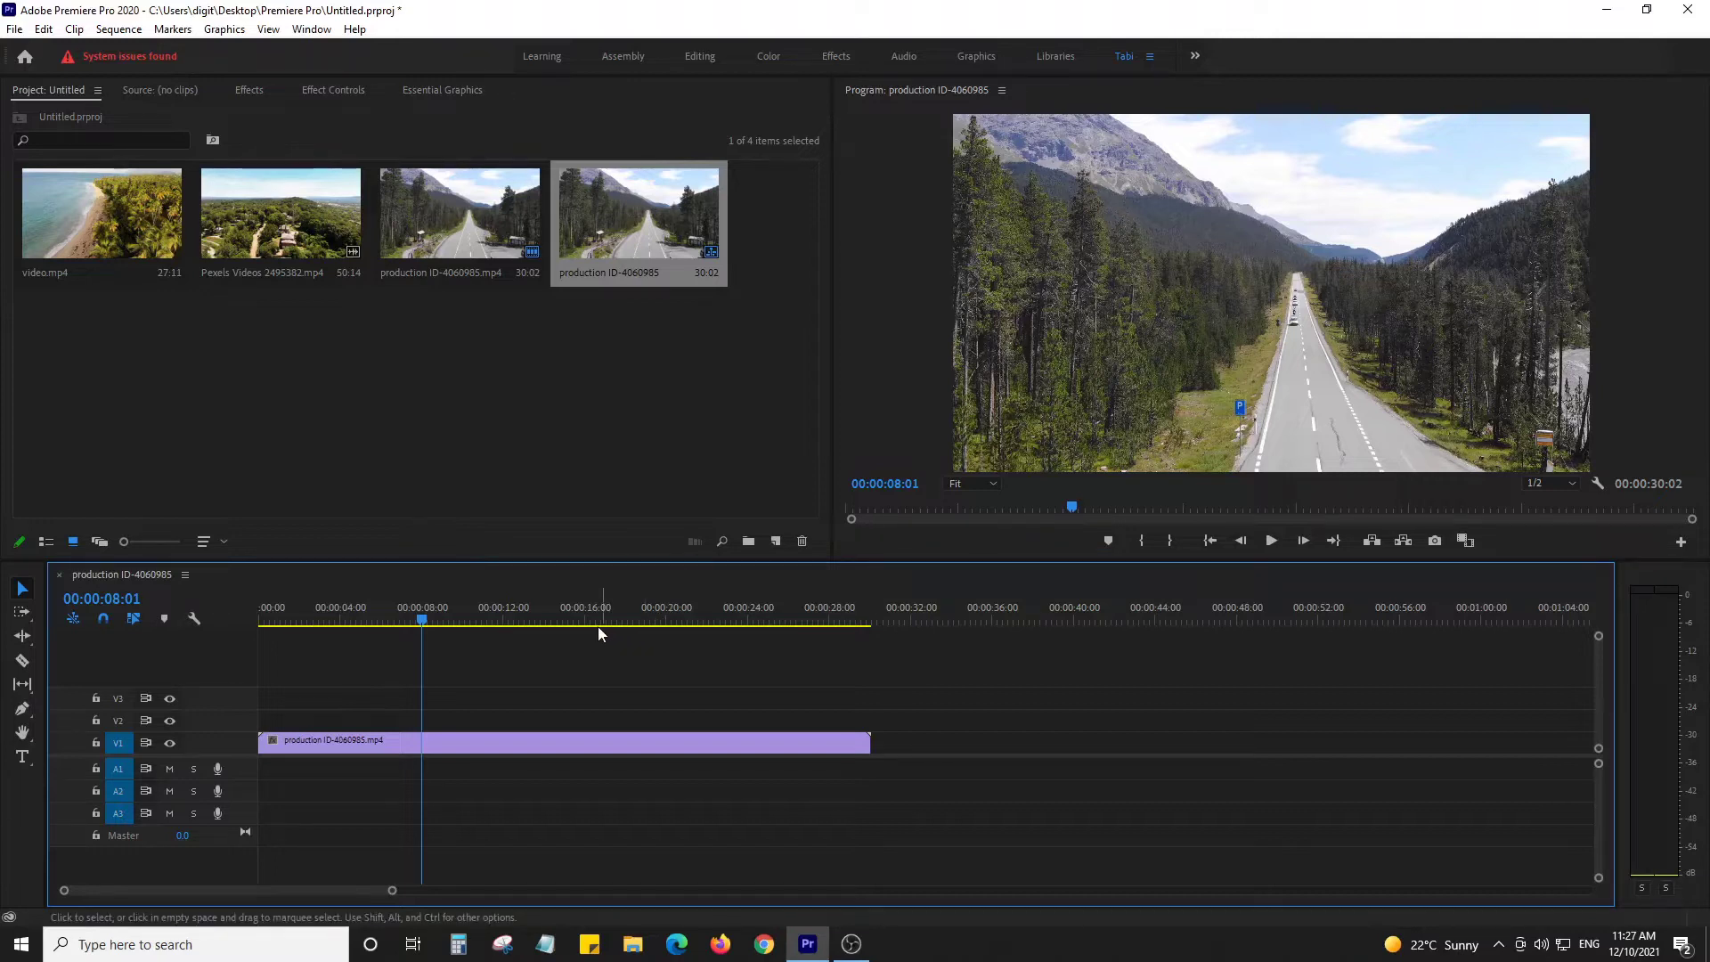
- Inspect slide.mogrt and slide.mp4 in the 4 Cinematic Titles Slide folder, then return to Premiere Pro
{"action": "left_click", "coordinate": [1606, 13]}
{"action": "double_click", "coordinate": [842, 359]}
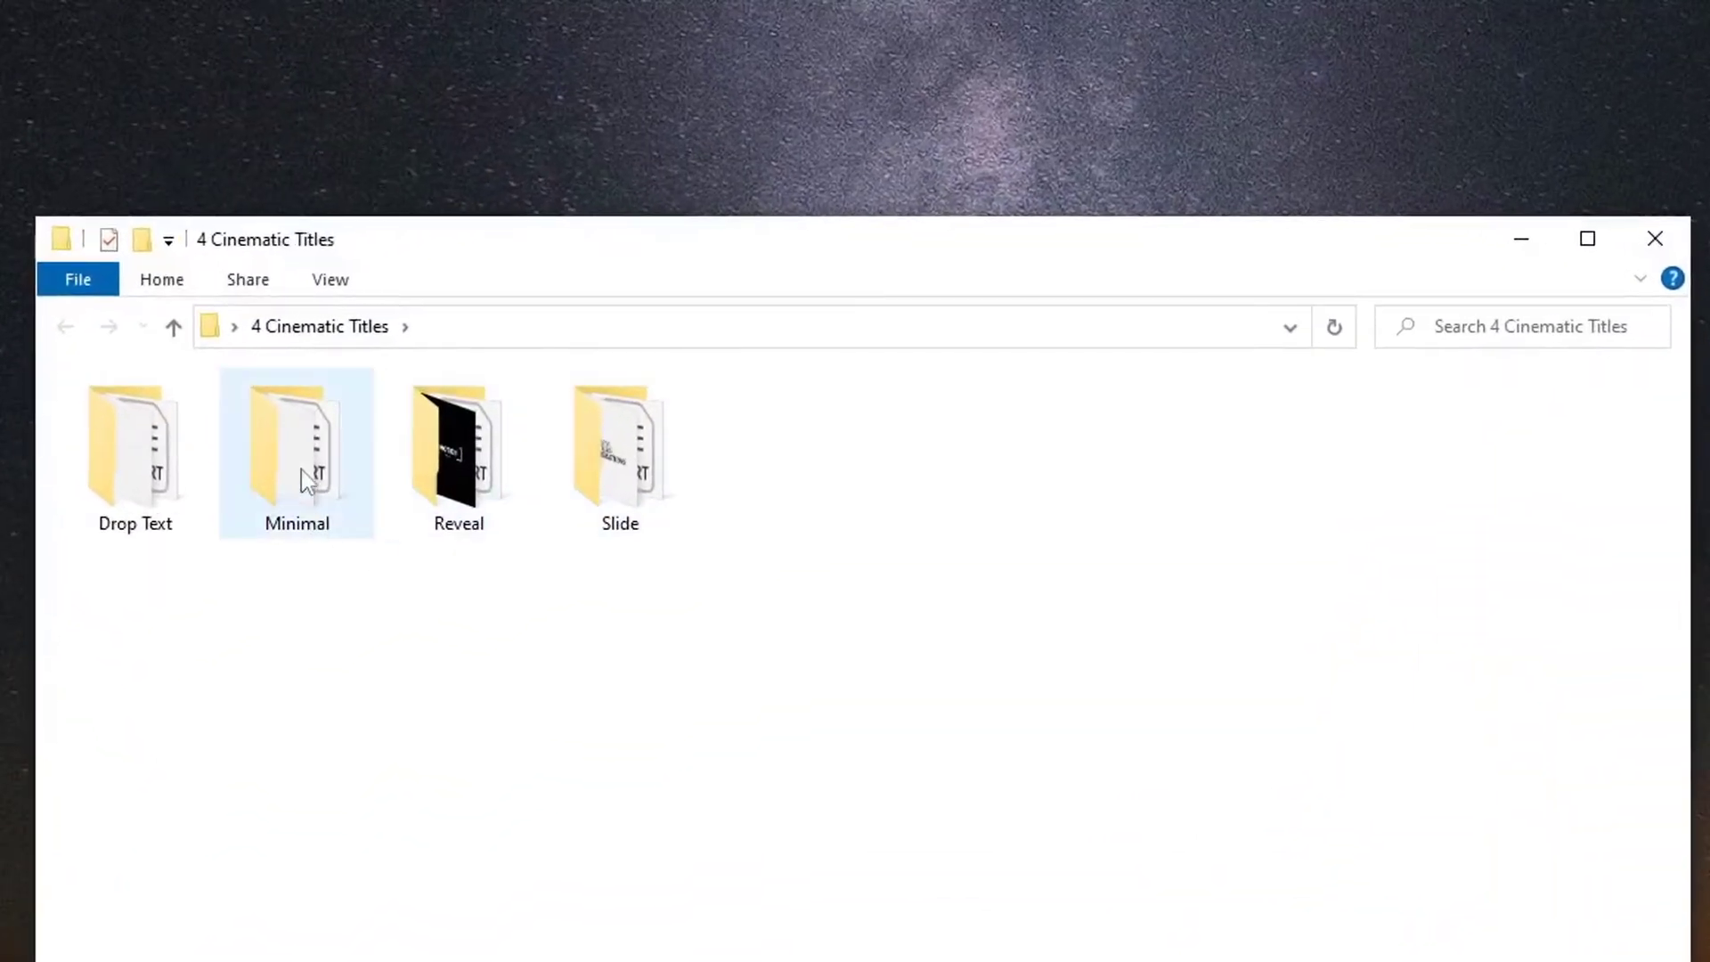
{"action": "mouse_move", "coordinate": [145, 478]}
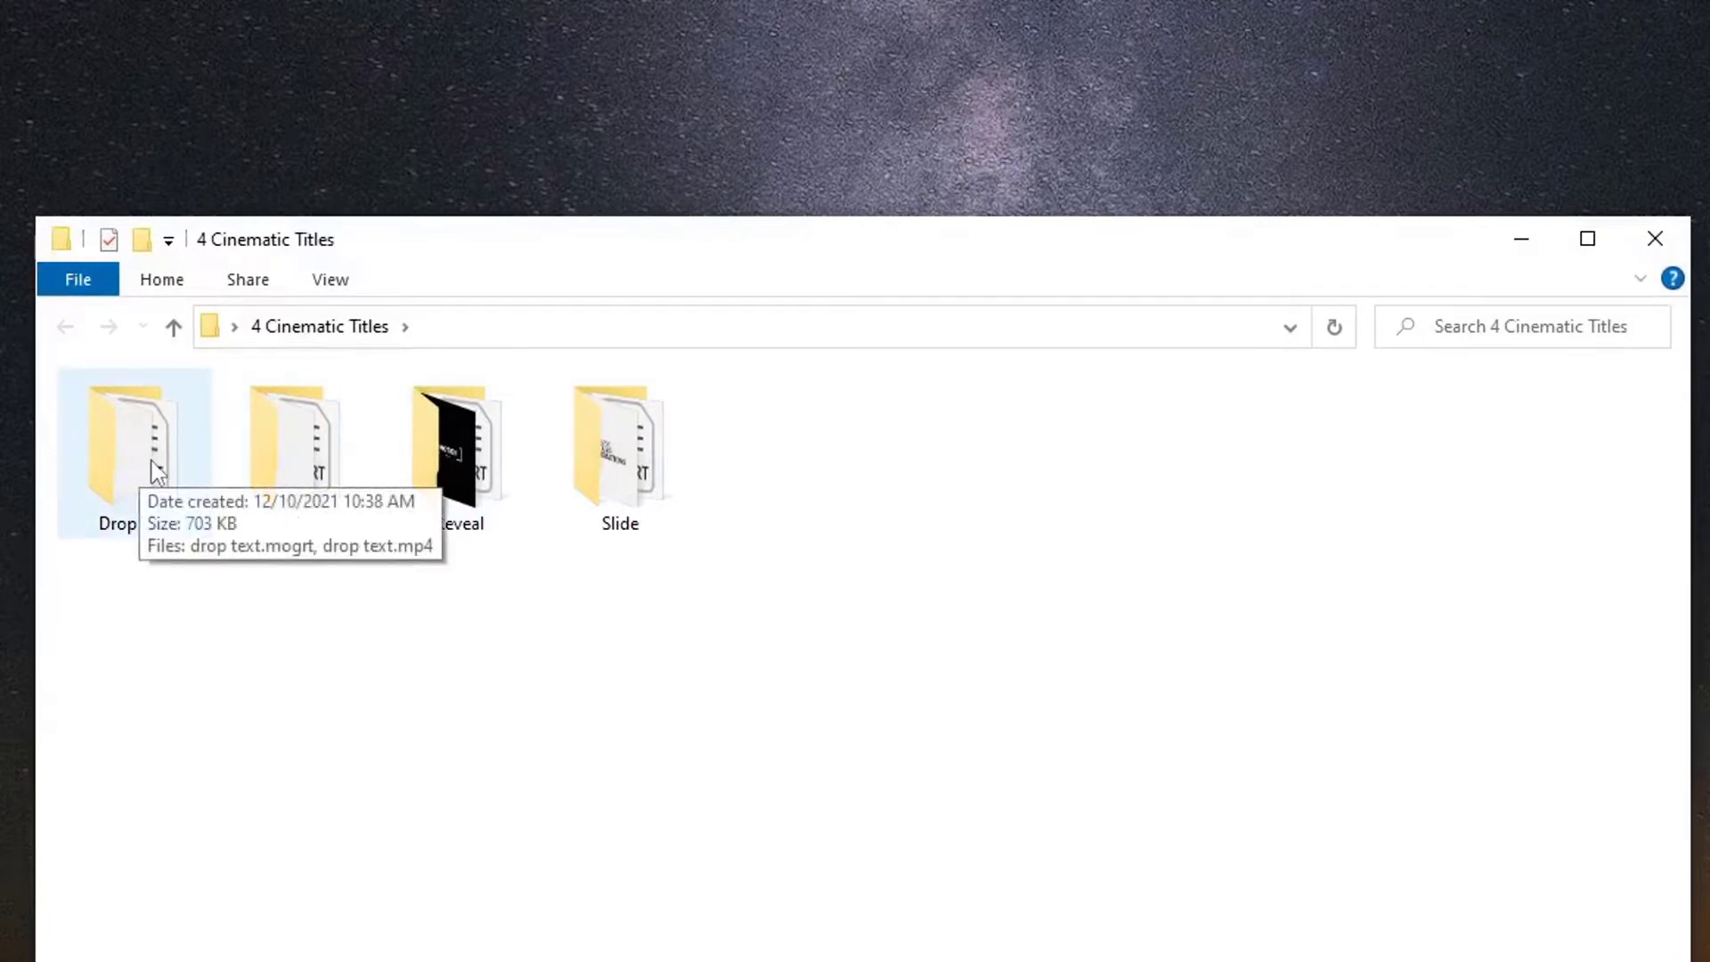
{"action": "double_click", "coordinate": [621, 459]}
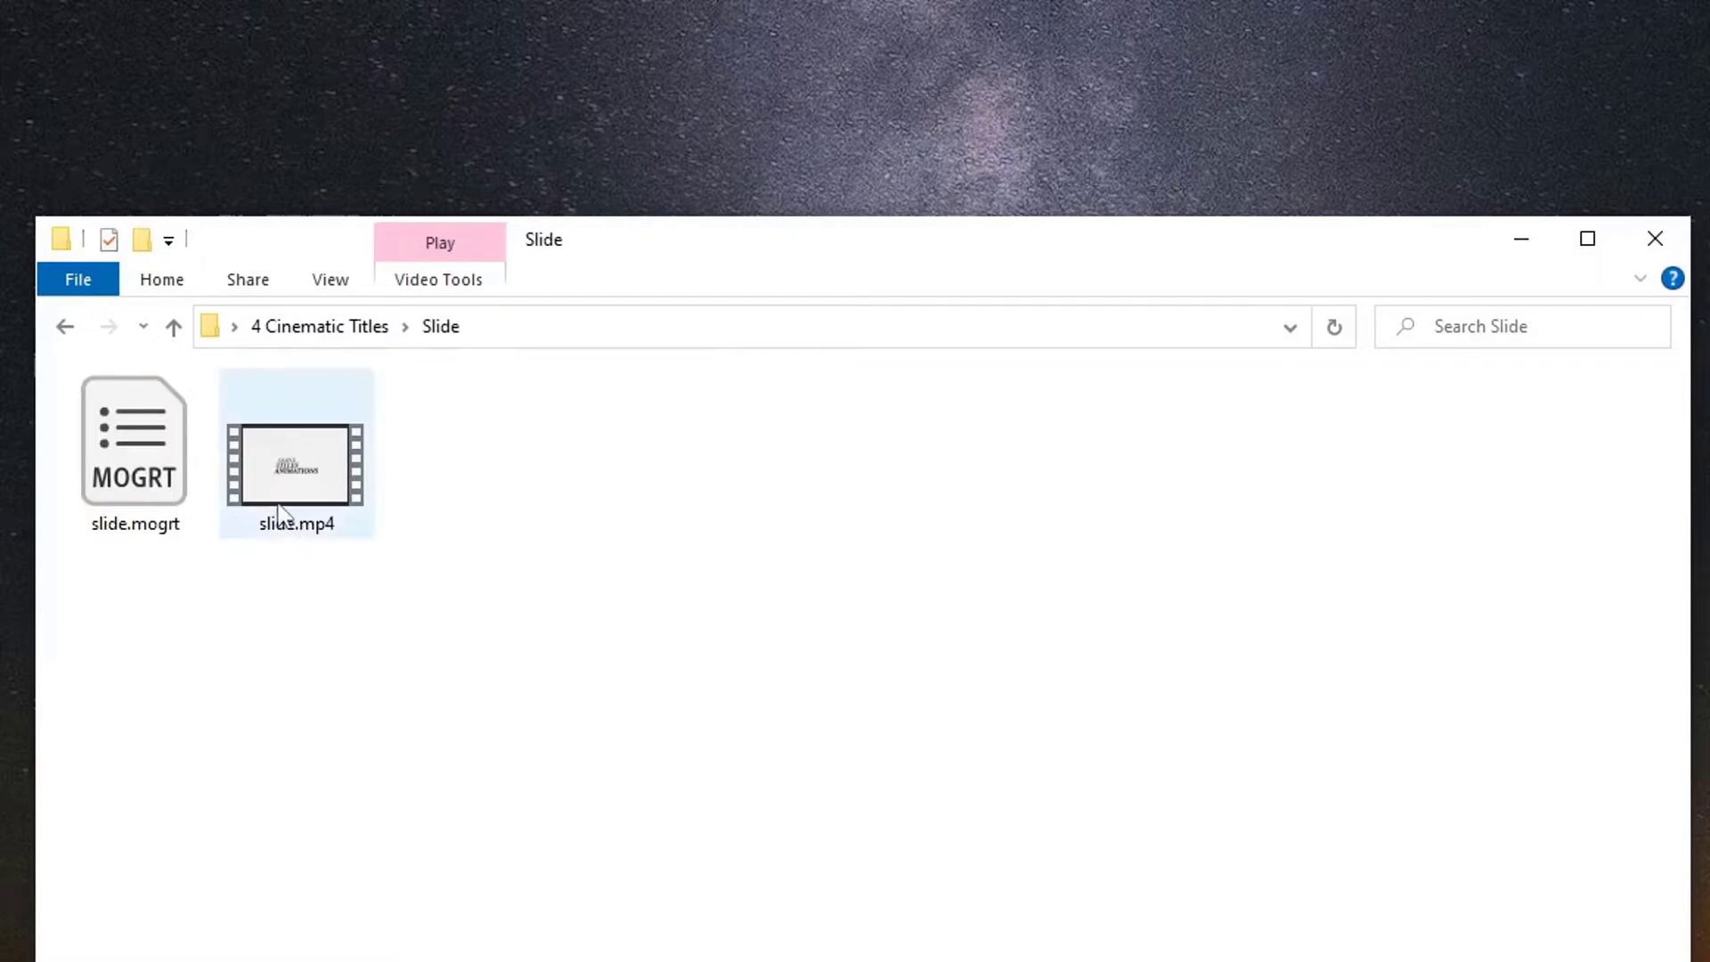
{"action": "left_click", "coordinate": [123, 437]}
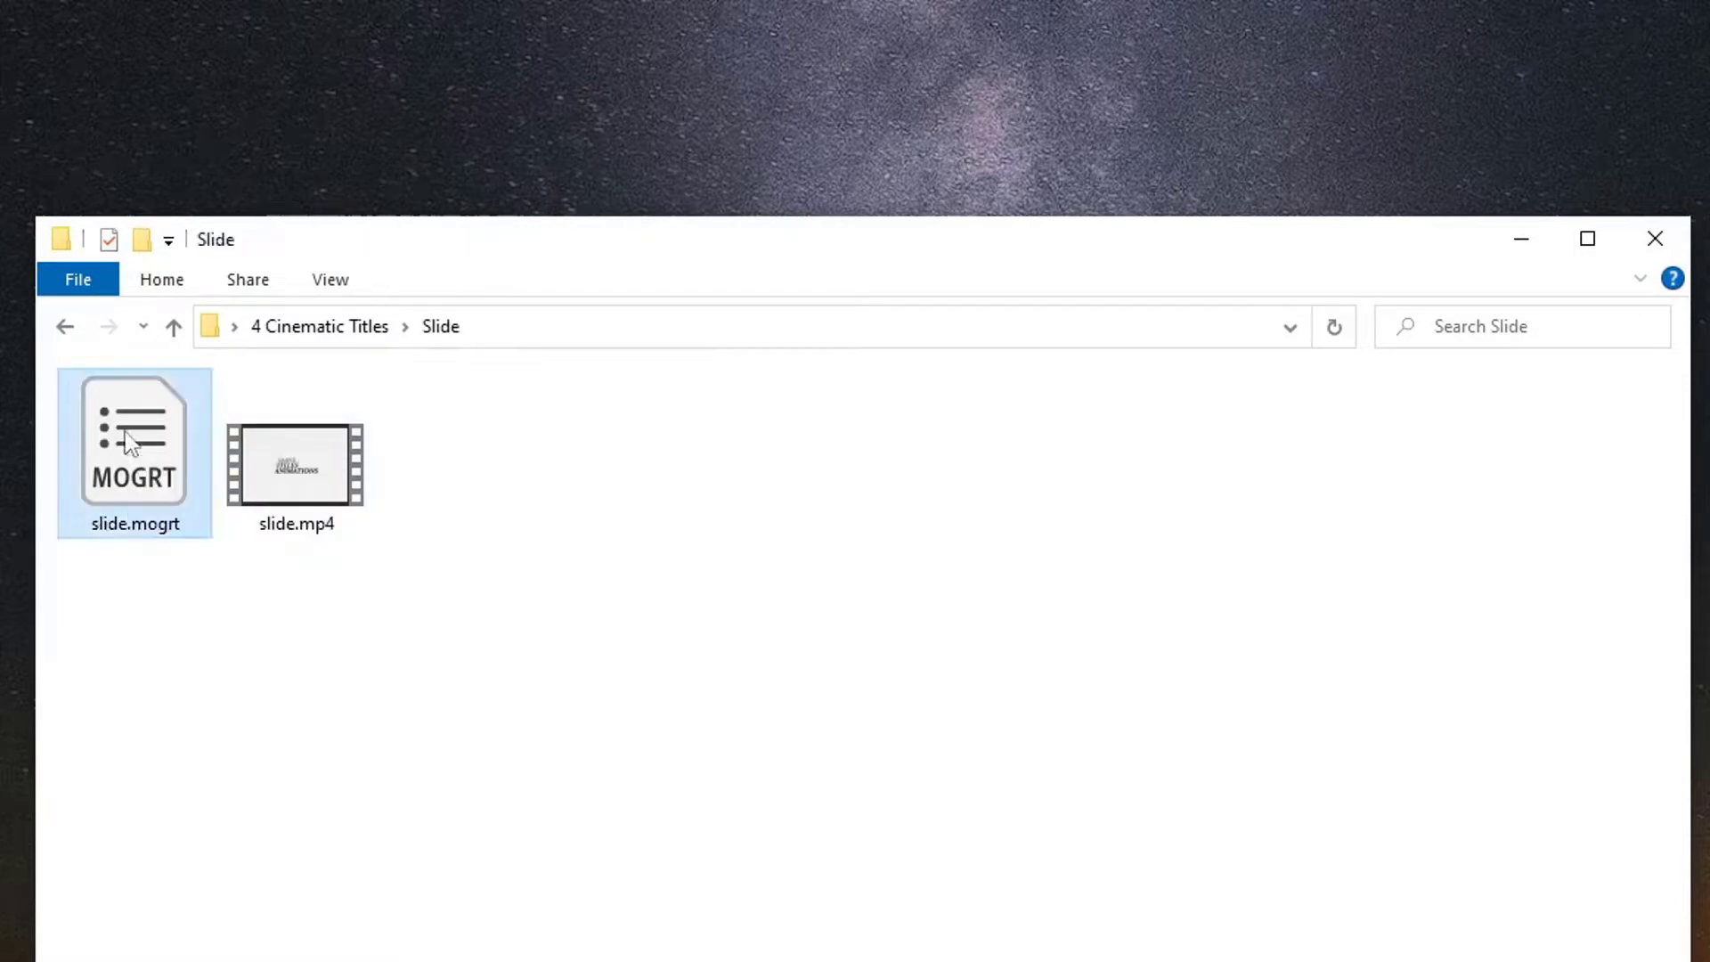
{"action": "left_click", "coordinate": [260, 463]}
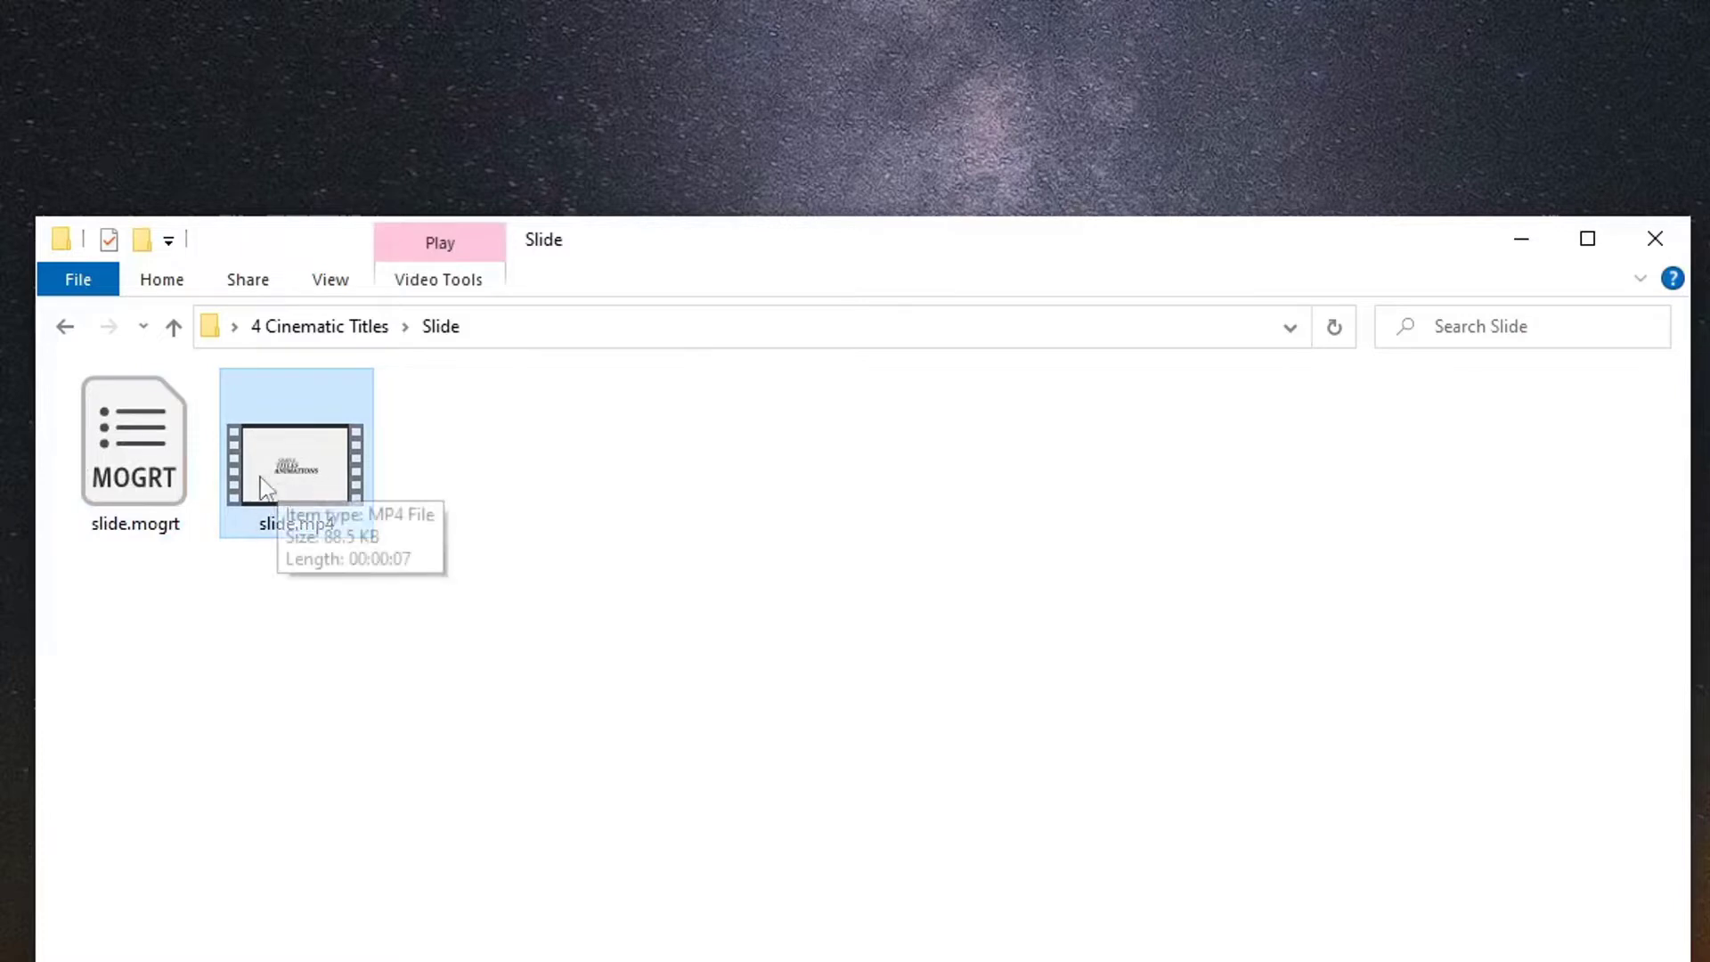
{"action": "left_click", "coordinate": [125, 501]}
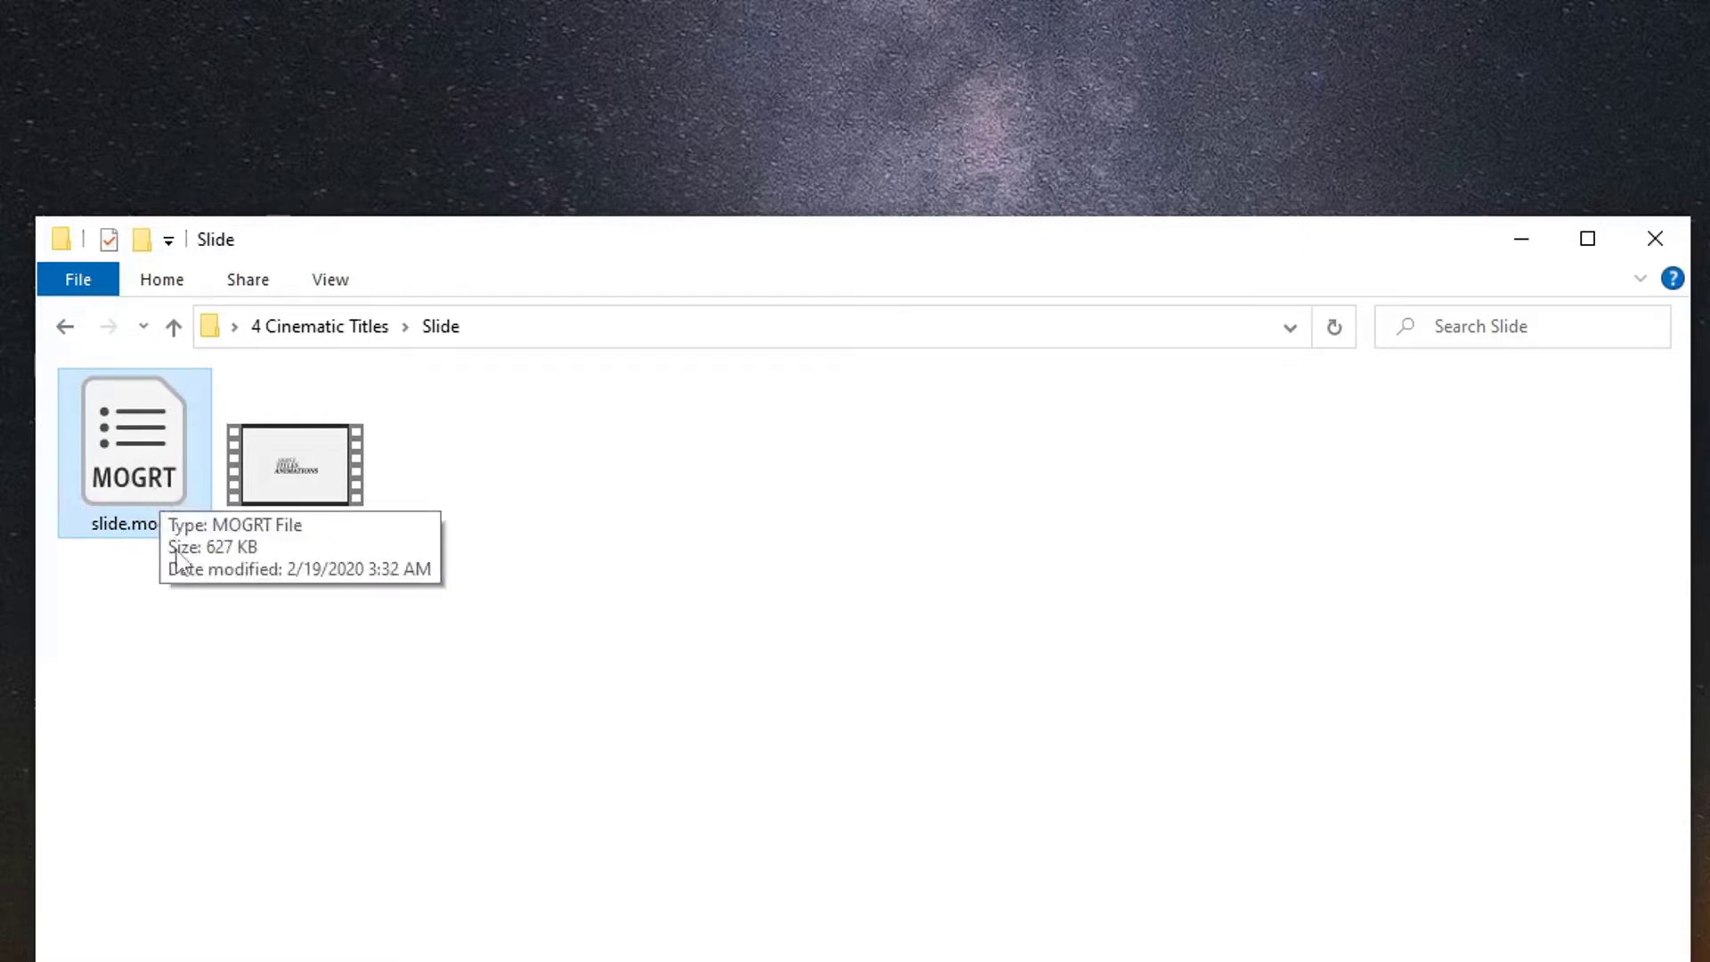
{"action": "left_click", "coordinate": [218, 614]}
{"action": "key", "text": "BackSpace"}
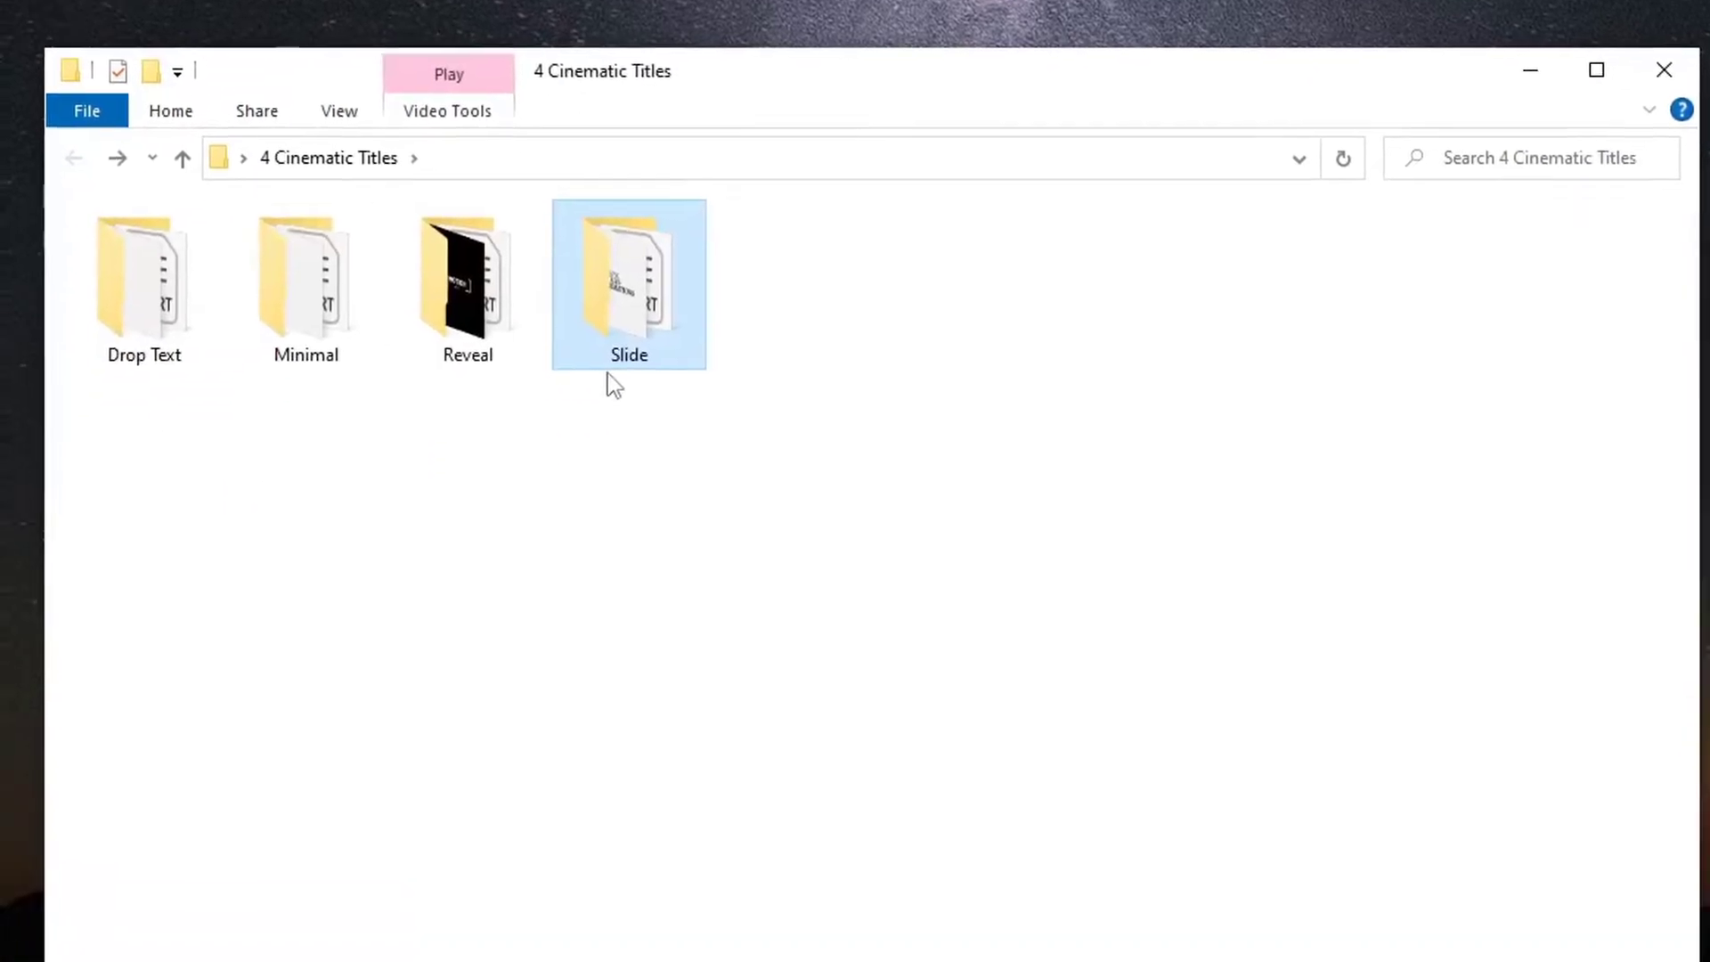
{"action": "left_click", "coordinate": [836, 919]}
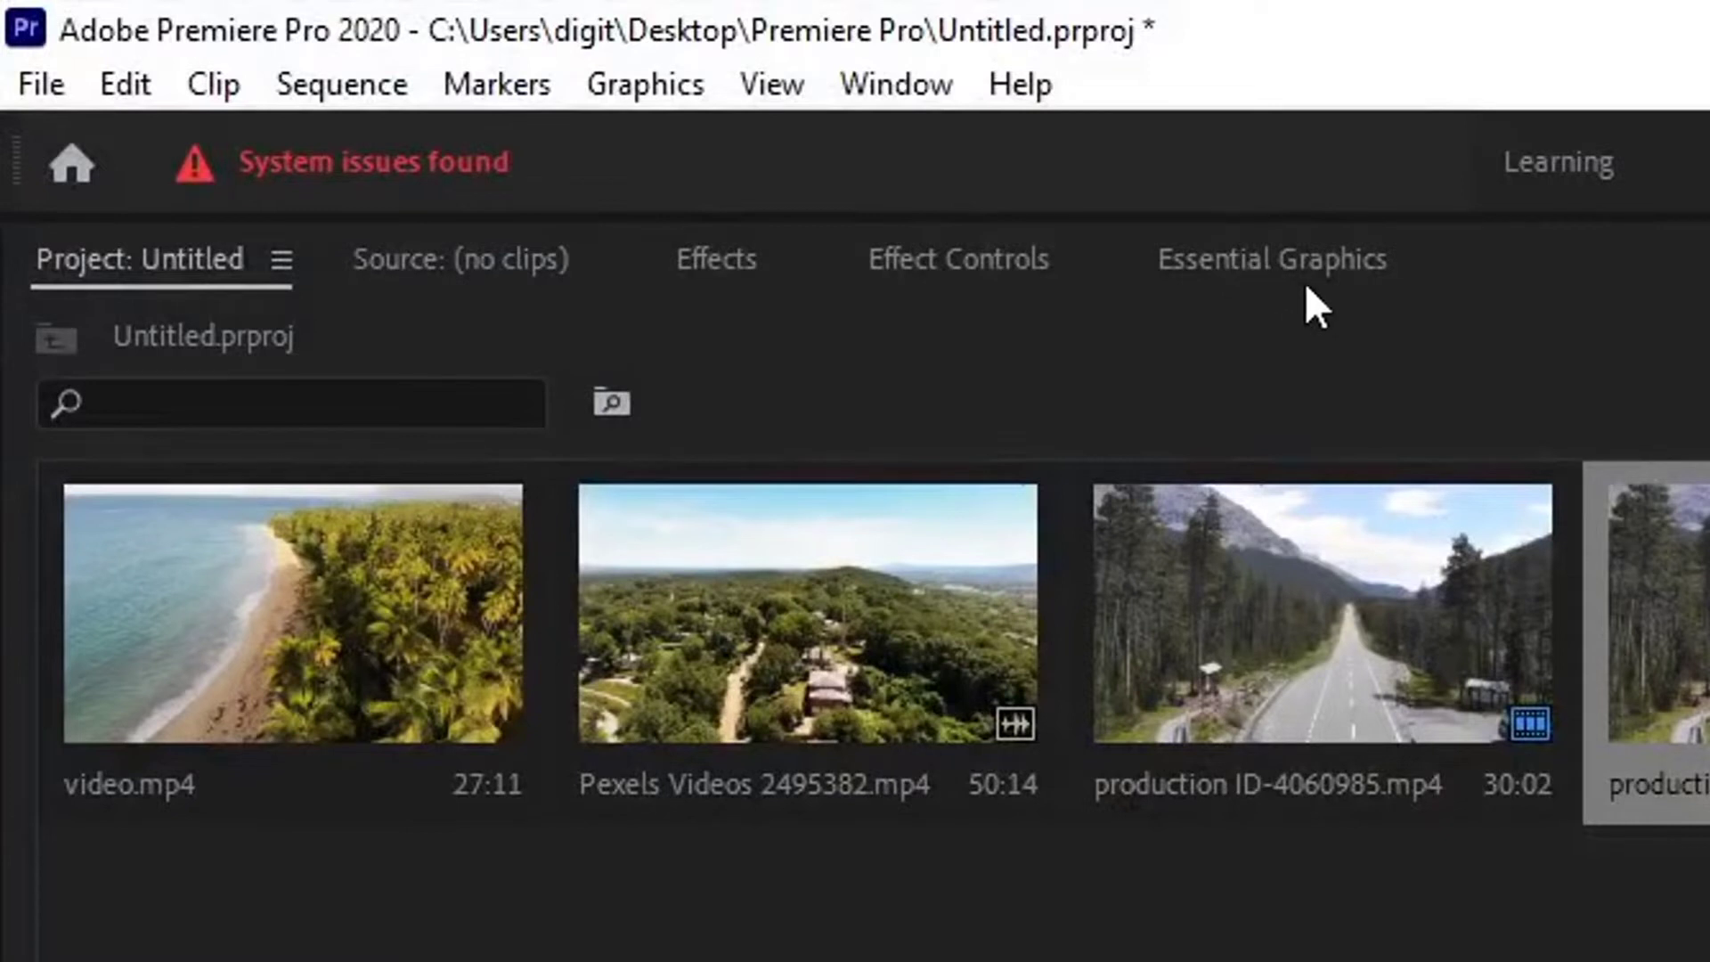
- Switch to the Essential Graphics Browse panel and check the Window menu without changing anything
{"action": "left_click", "coordinate": [1309, 260]}
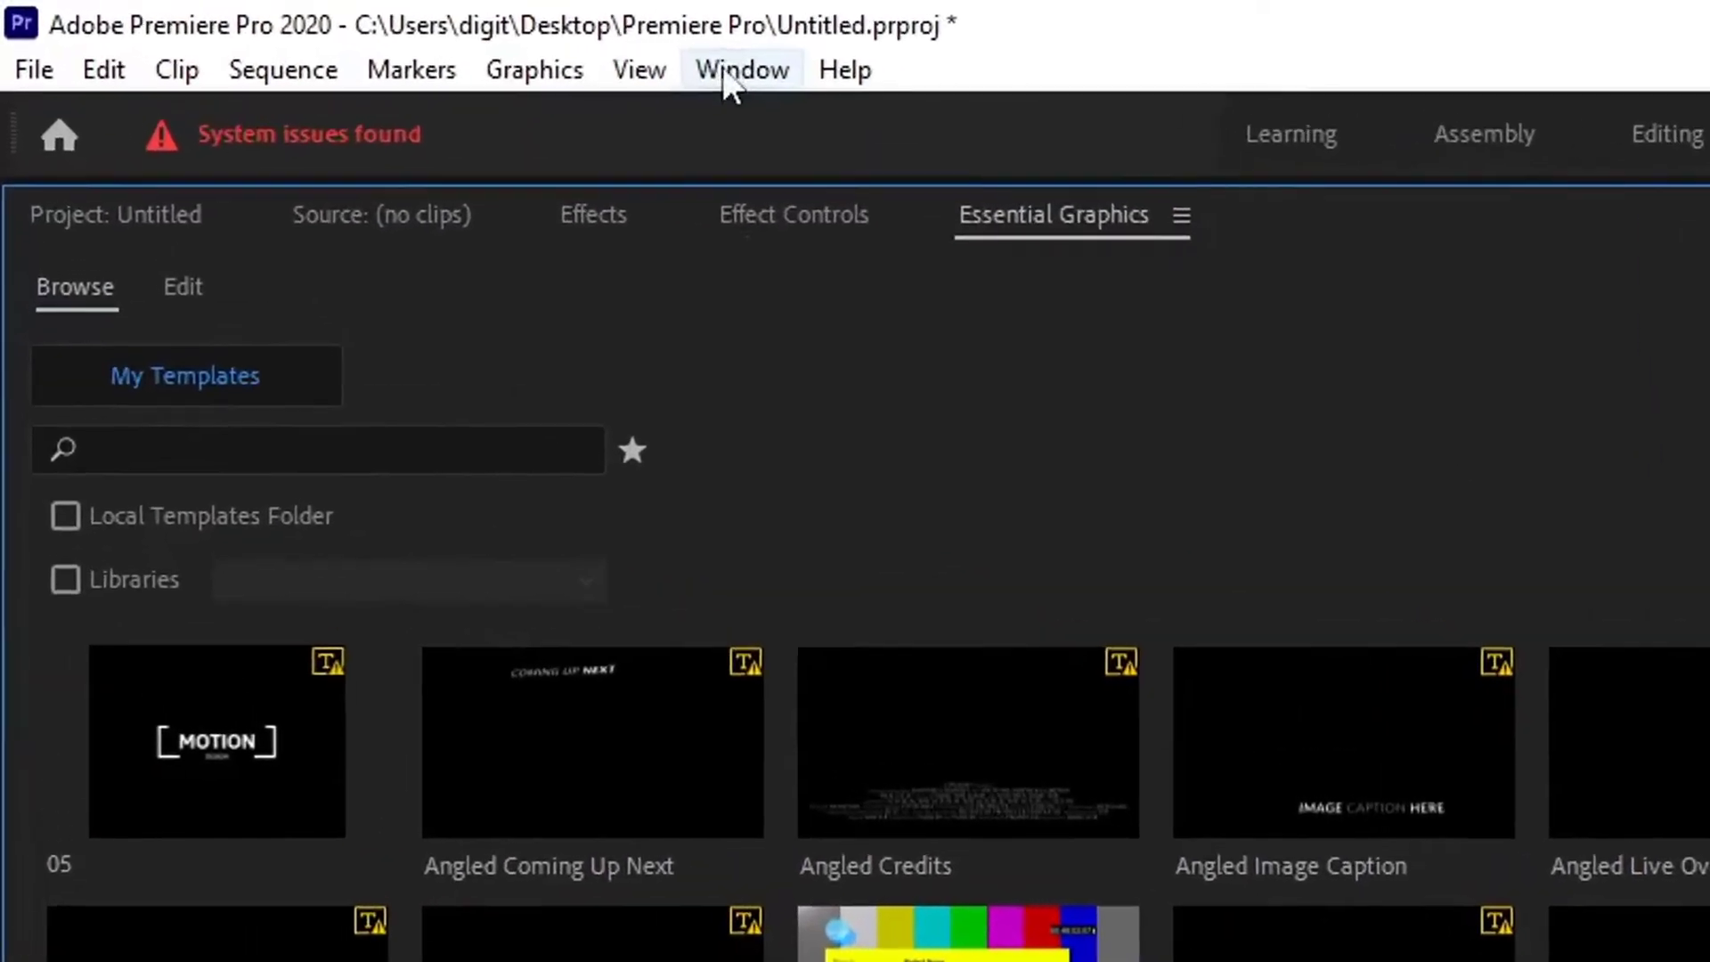
{"action": "left_click", "coordinate": [529, 49]}
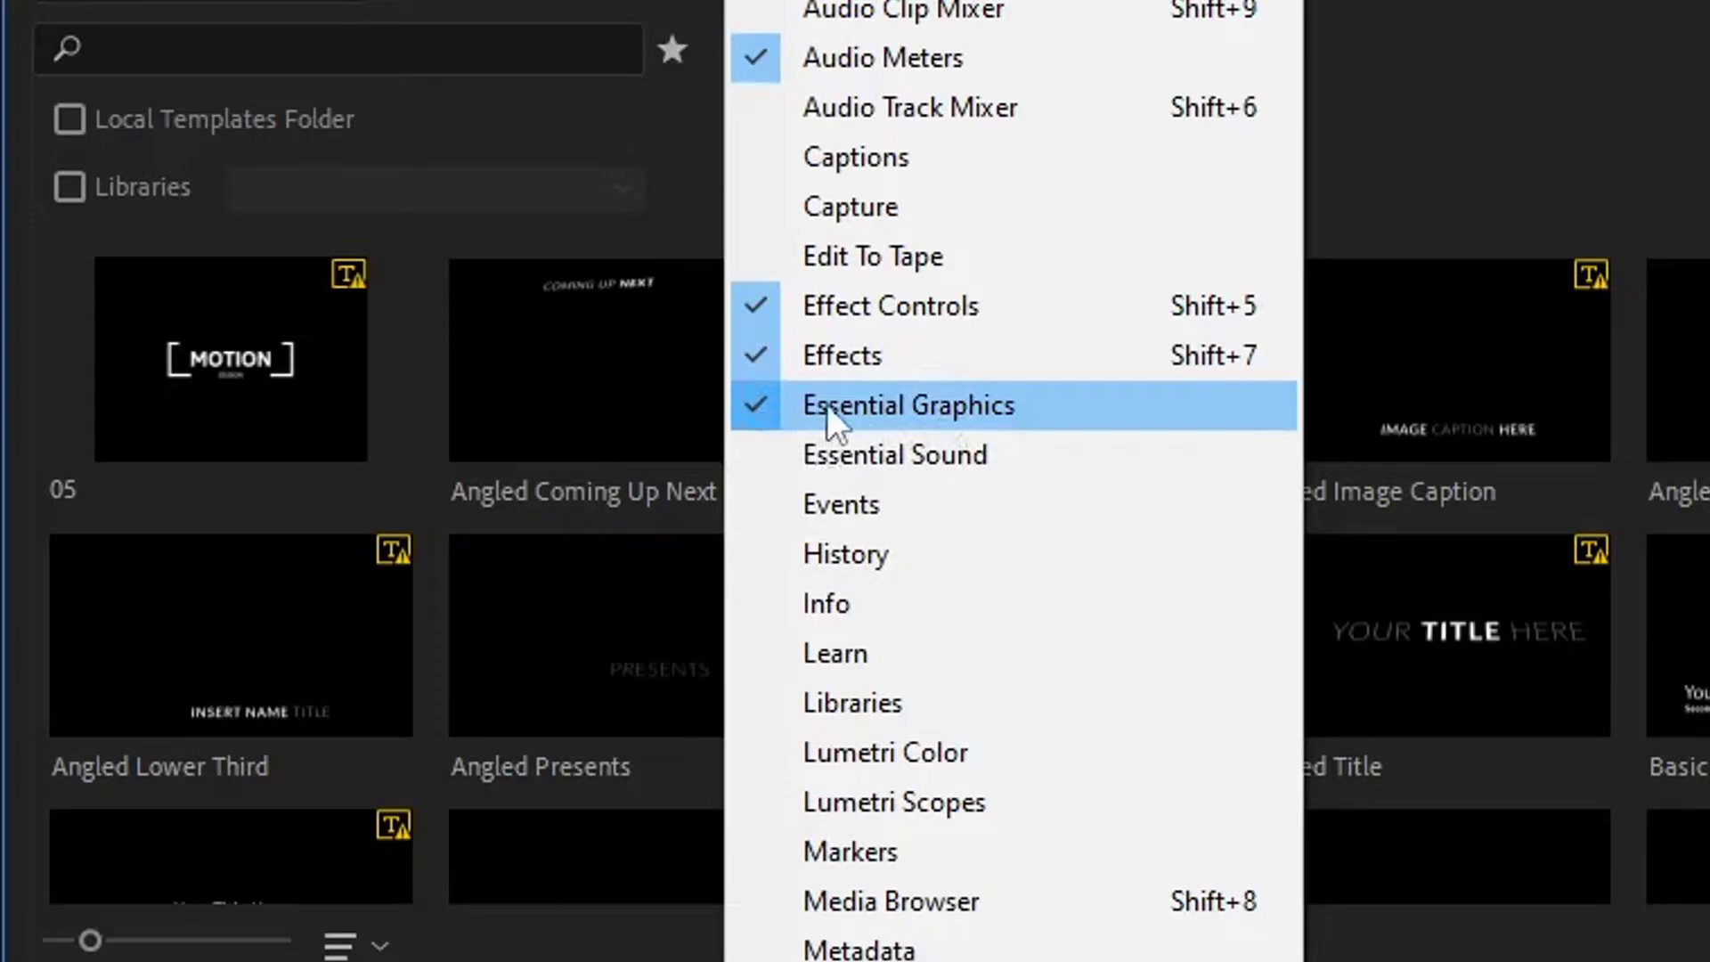
{"action": "left_click", "coordinate": [1458, 4]}
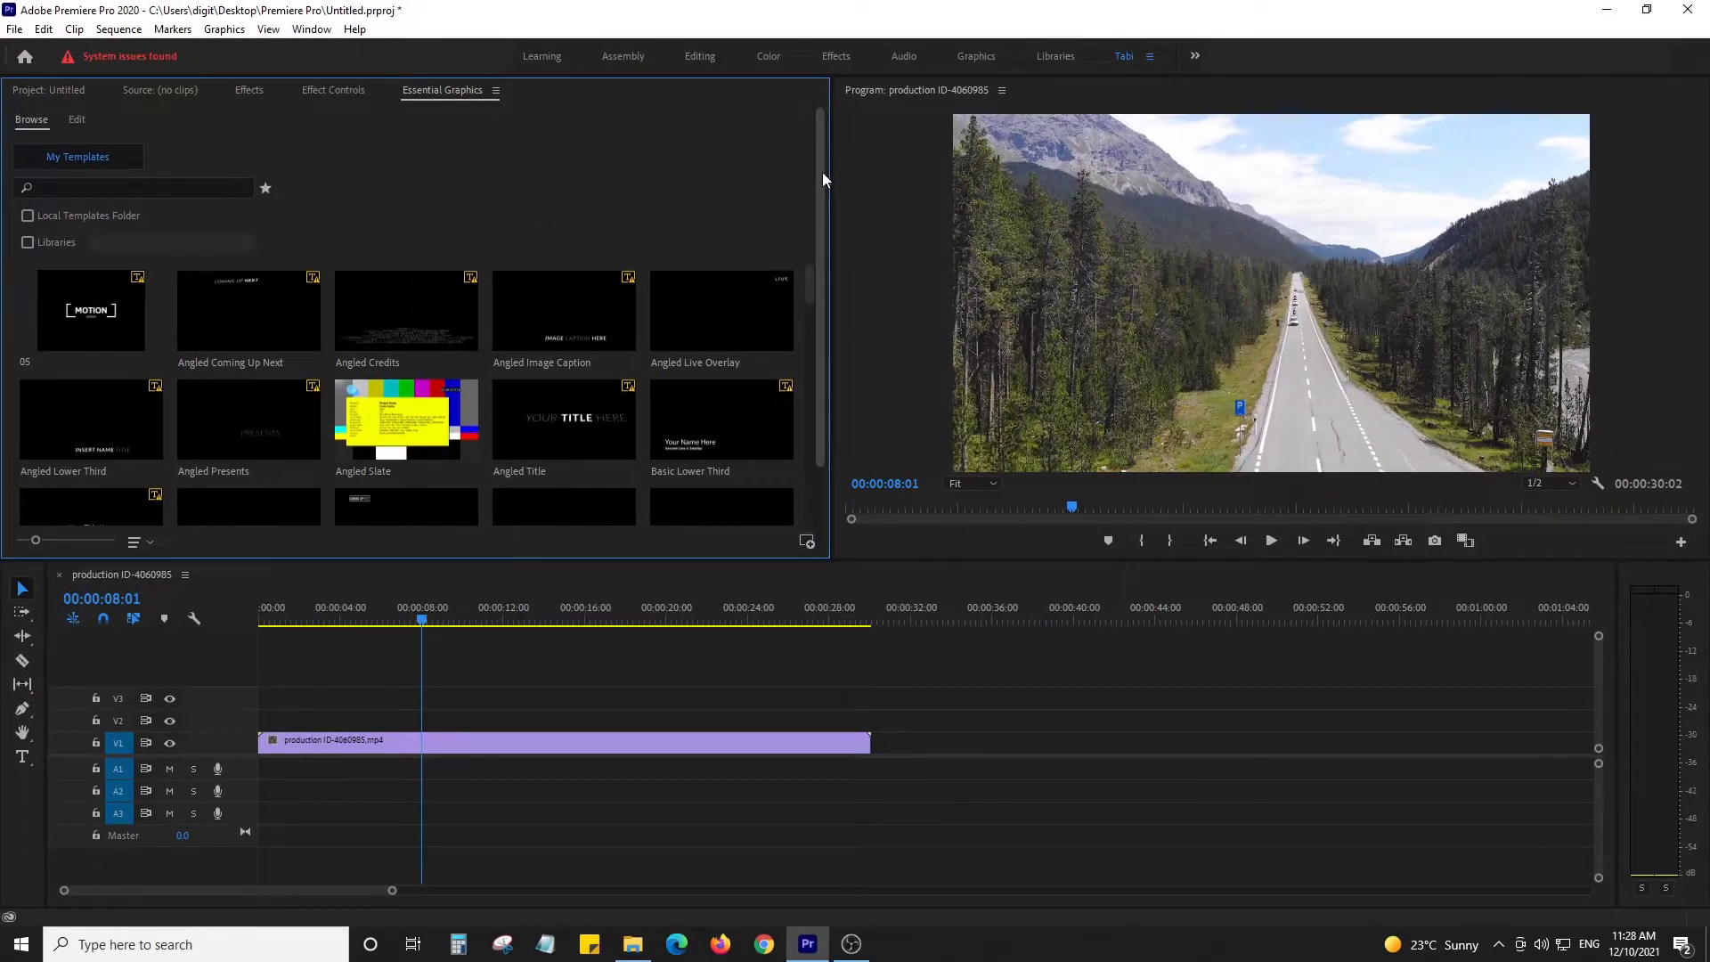
- Install minimal.mogrt from Desktop > 4 Cinematic Titles > Minimal as a motion graphics template
{"action": "mouse_move", "coordinate": [821, 173]}
{"action": "left_mouse_down"}
{"action": "mouse_move", "coordinate": [826, 284]}
{"action": "mouse_move", "coordinate": [832, 242]}
{"action": "left_mouse_up"}
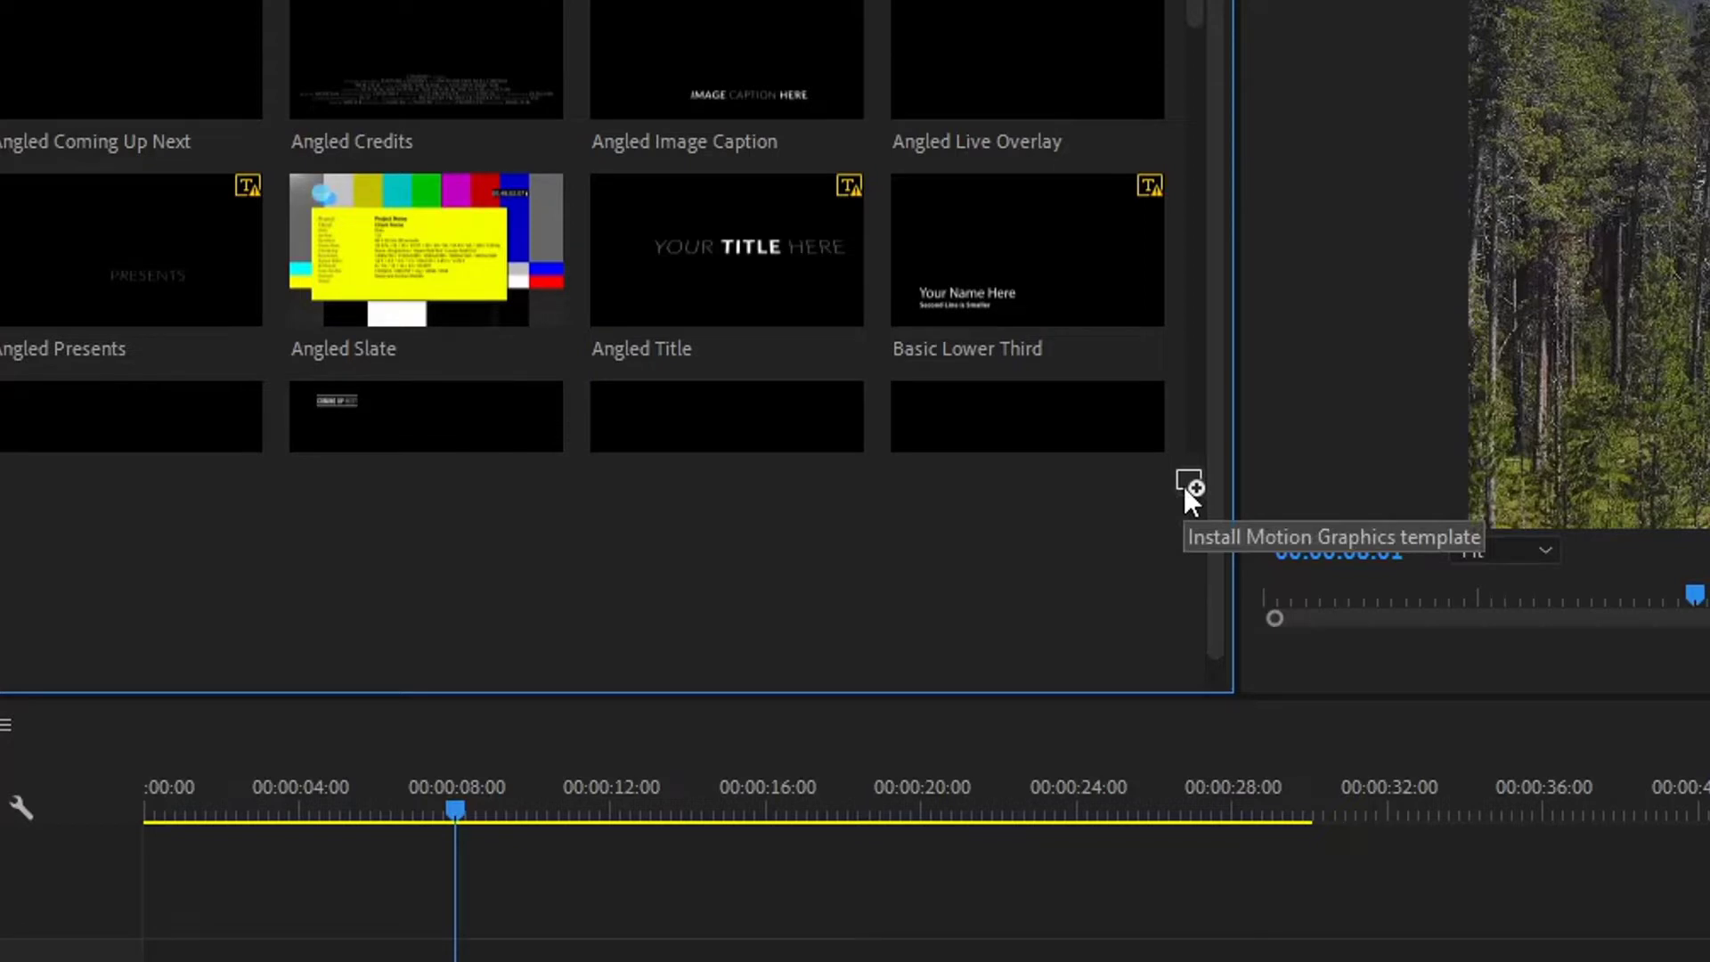
{"action": "left_click", "coordinate": [1187, 486]}
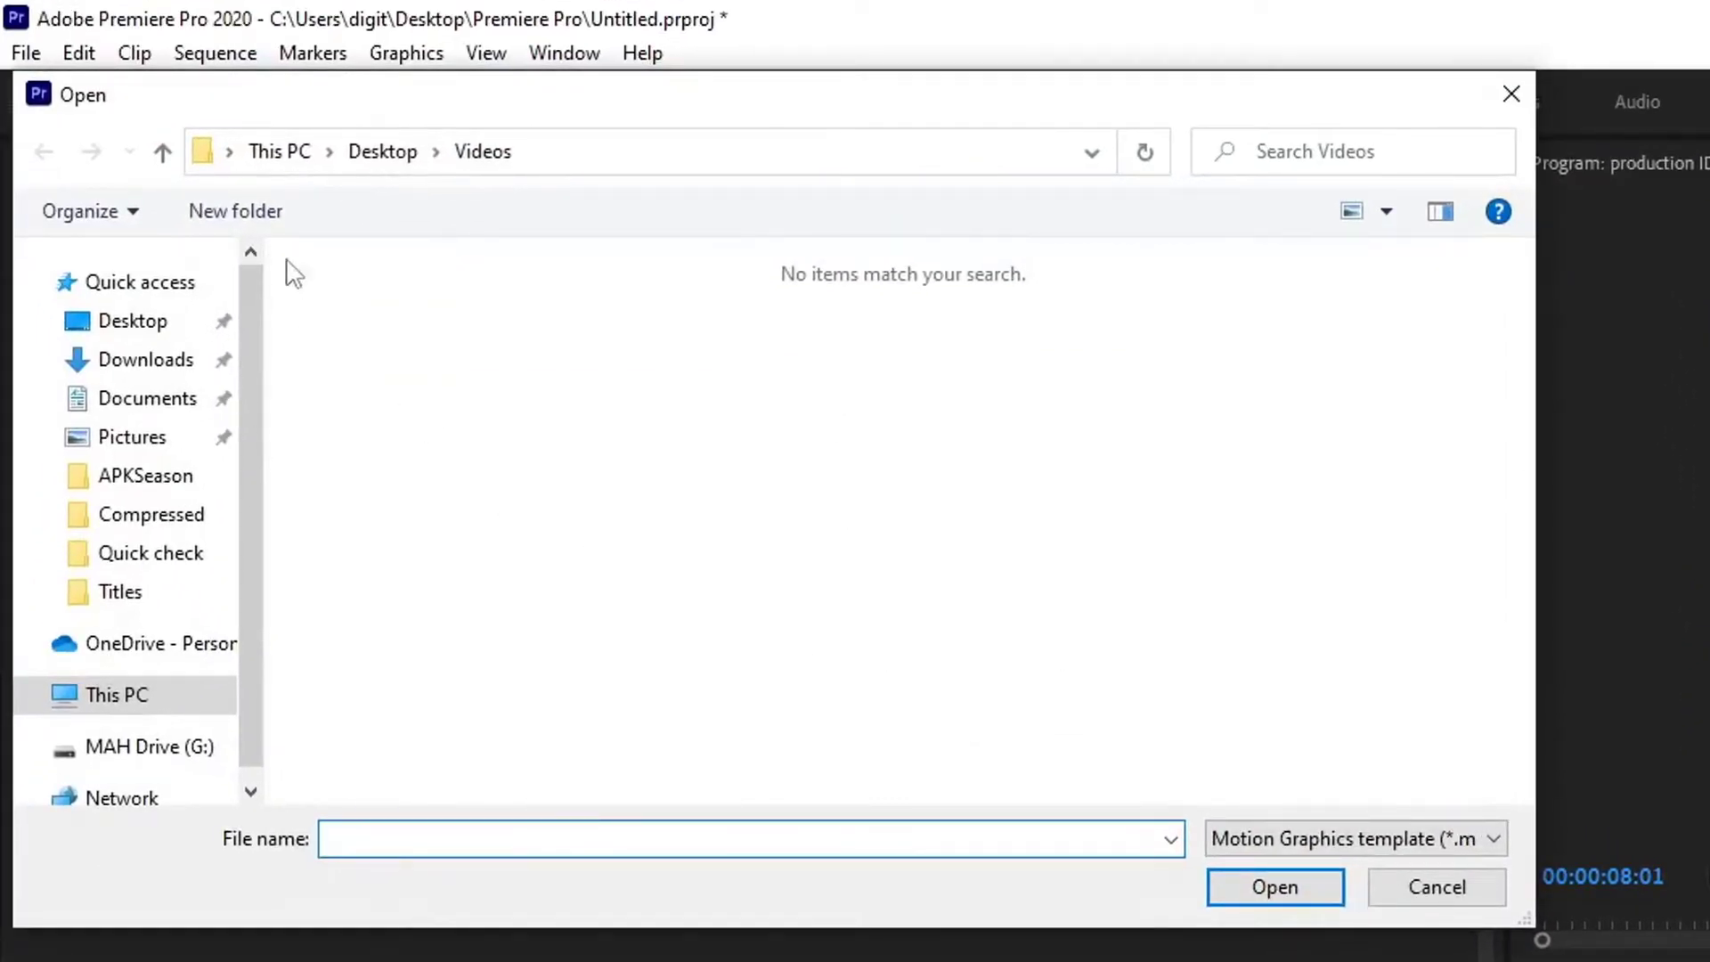
{"action": "left_click", "coordinate": [384, 163]}
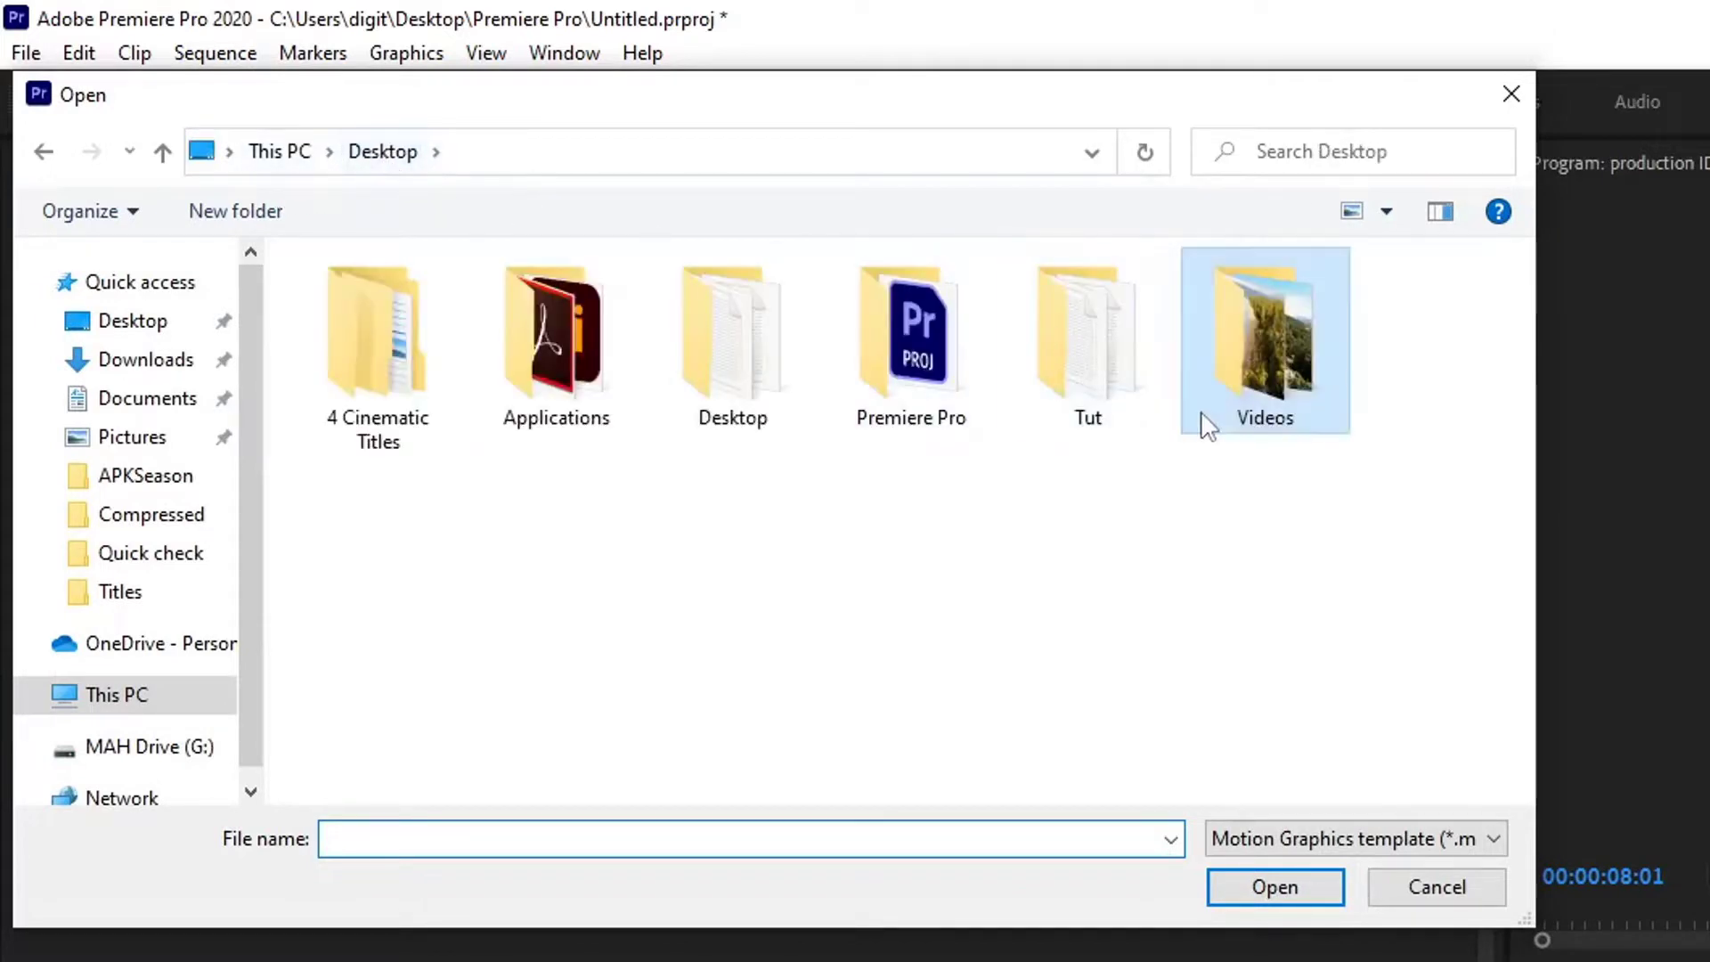
{"action": "double_click", "coordinate": [338, 344]}
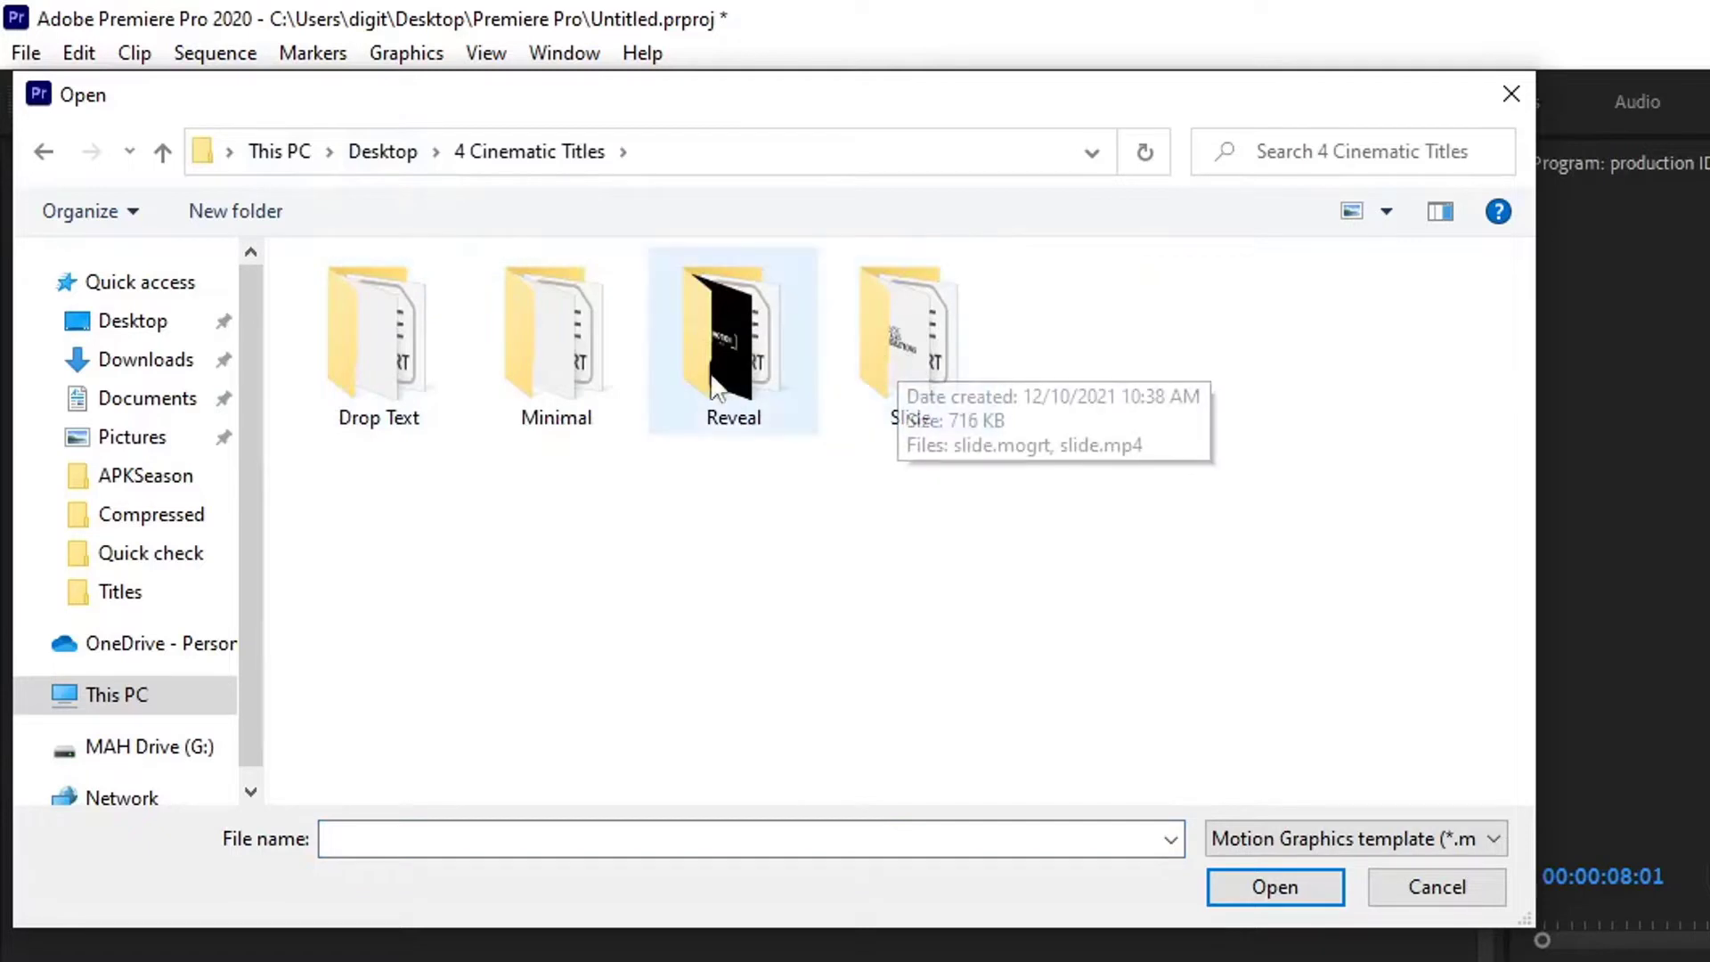
{"action": "double_click", "coordinate": [559, 363]}
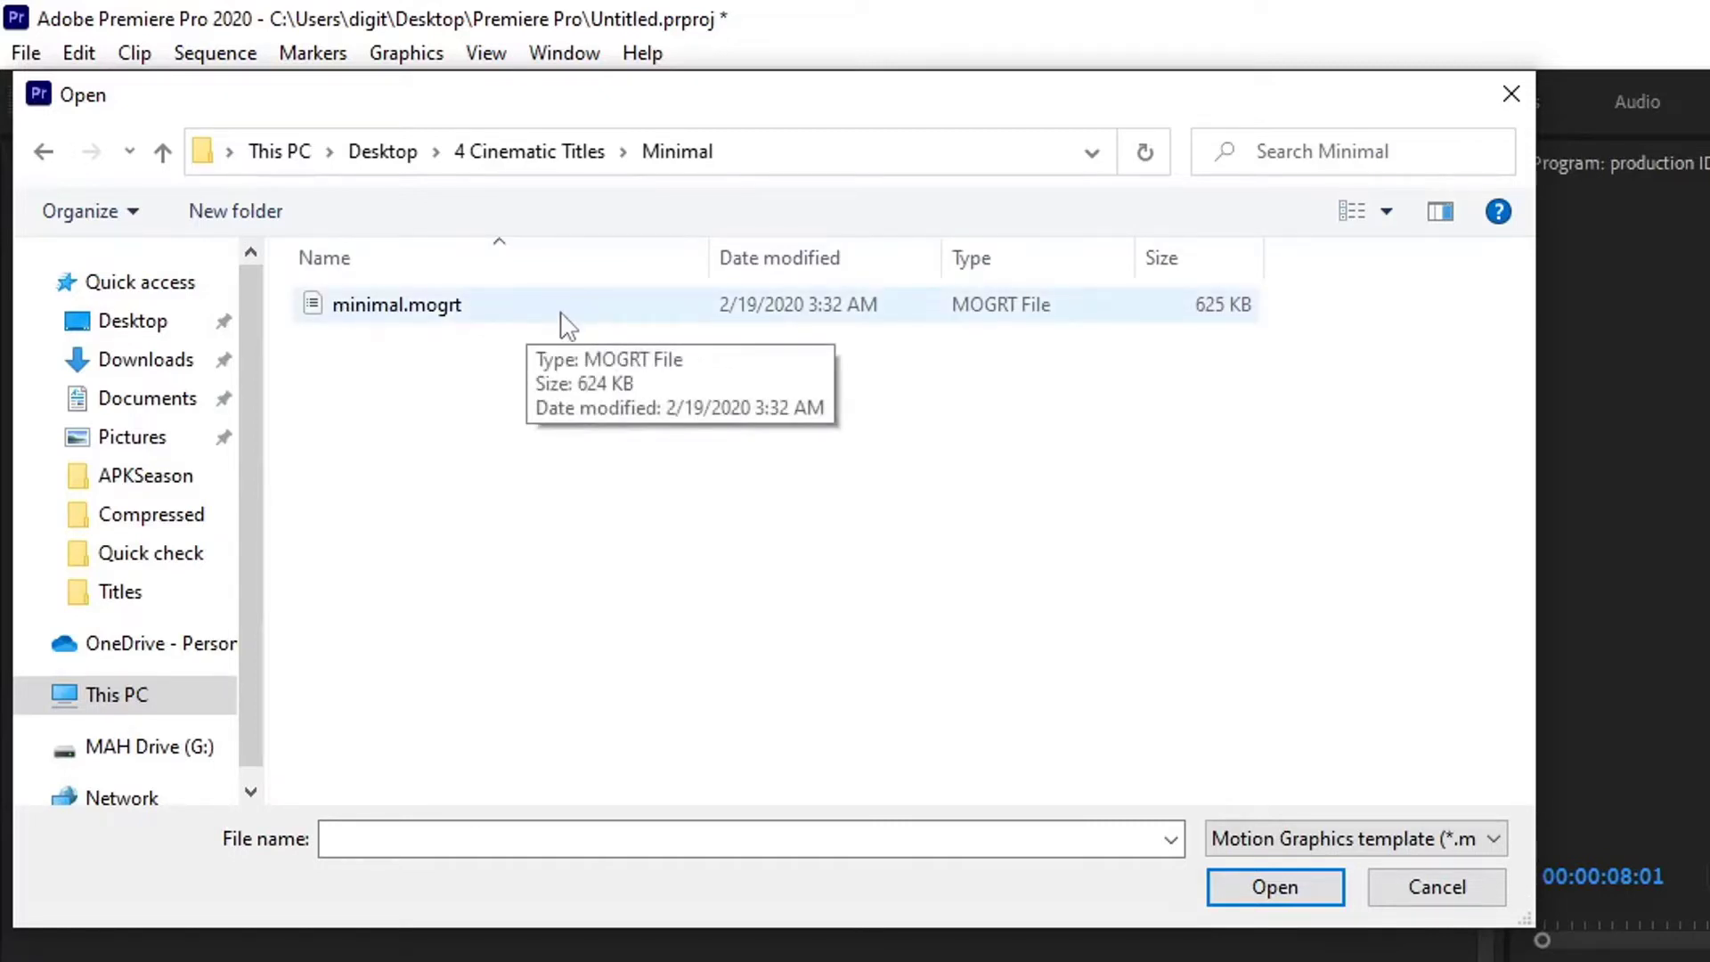
{"action": "left_click", "coordinate": [494, 329]}
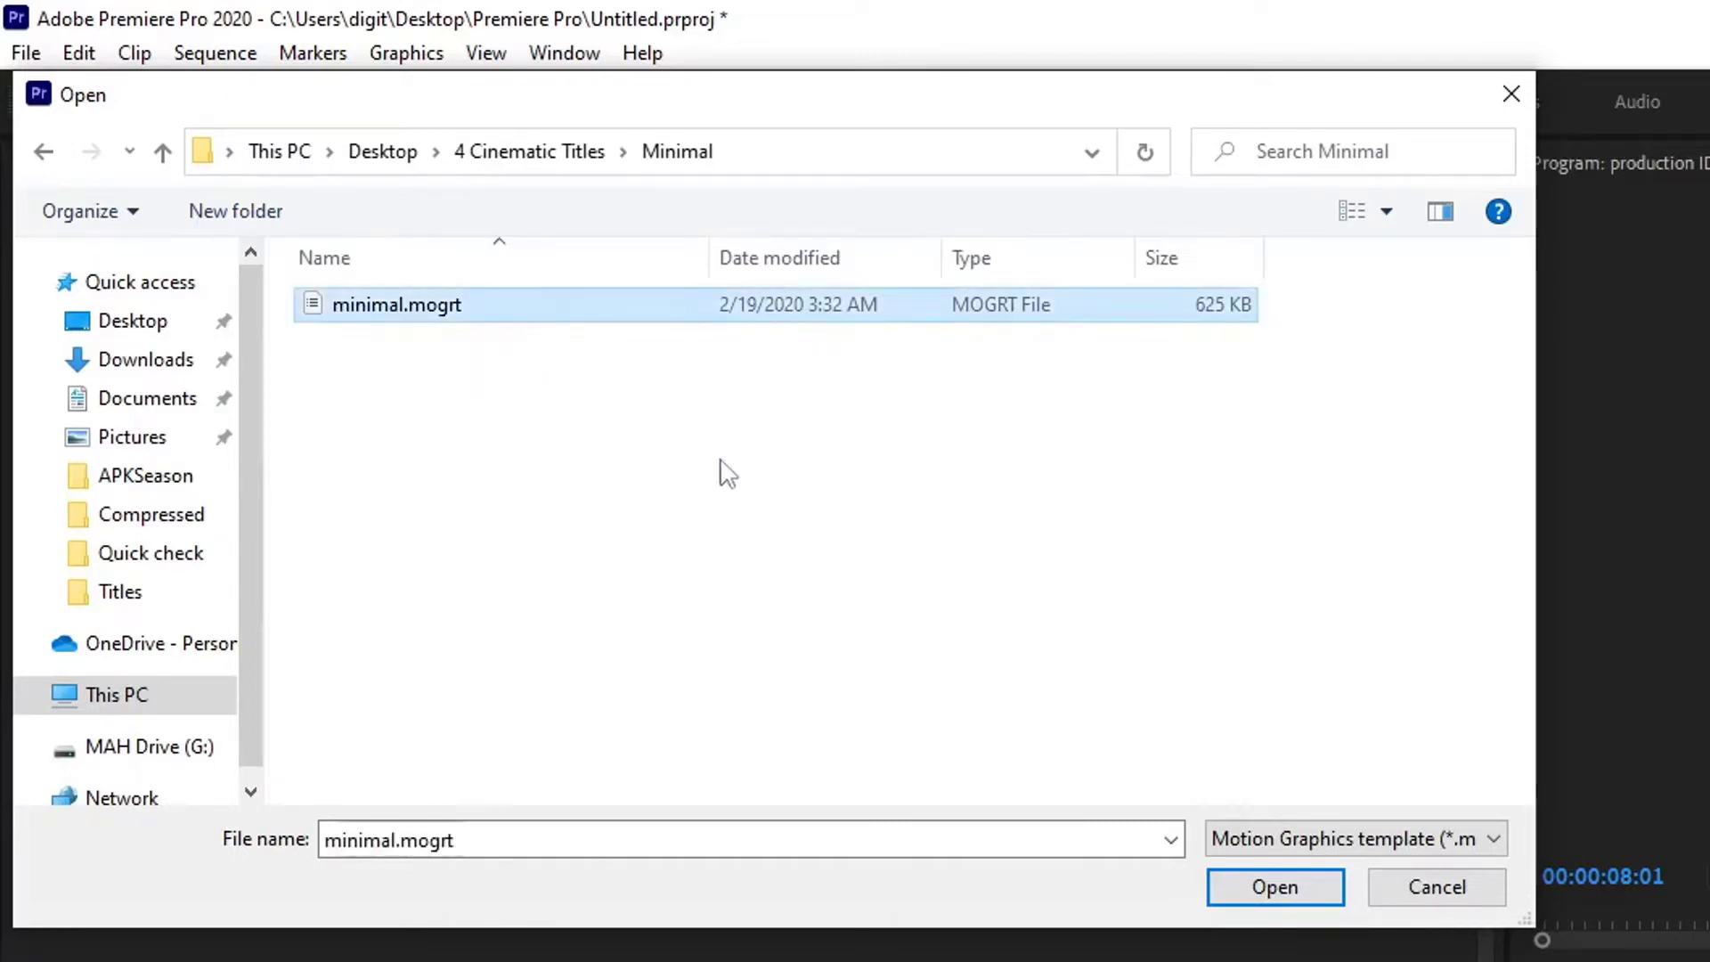
{"action": "left_click", "coordinate": [1283, 892]}
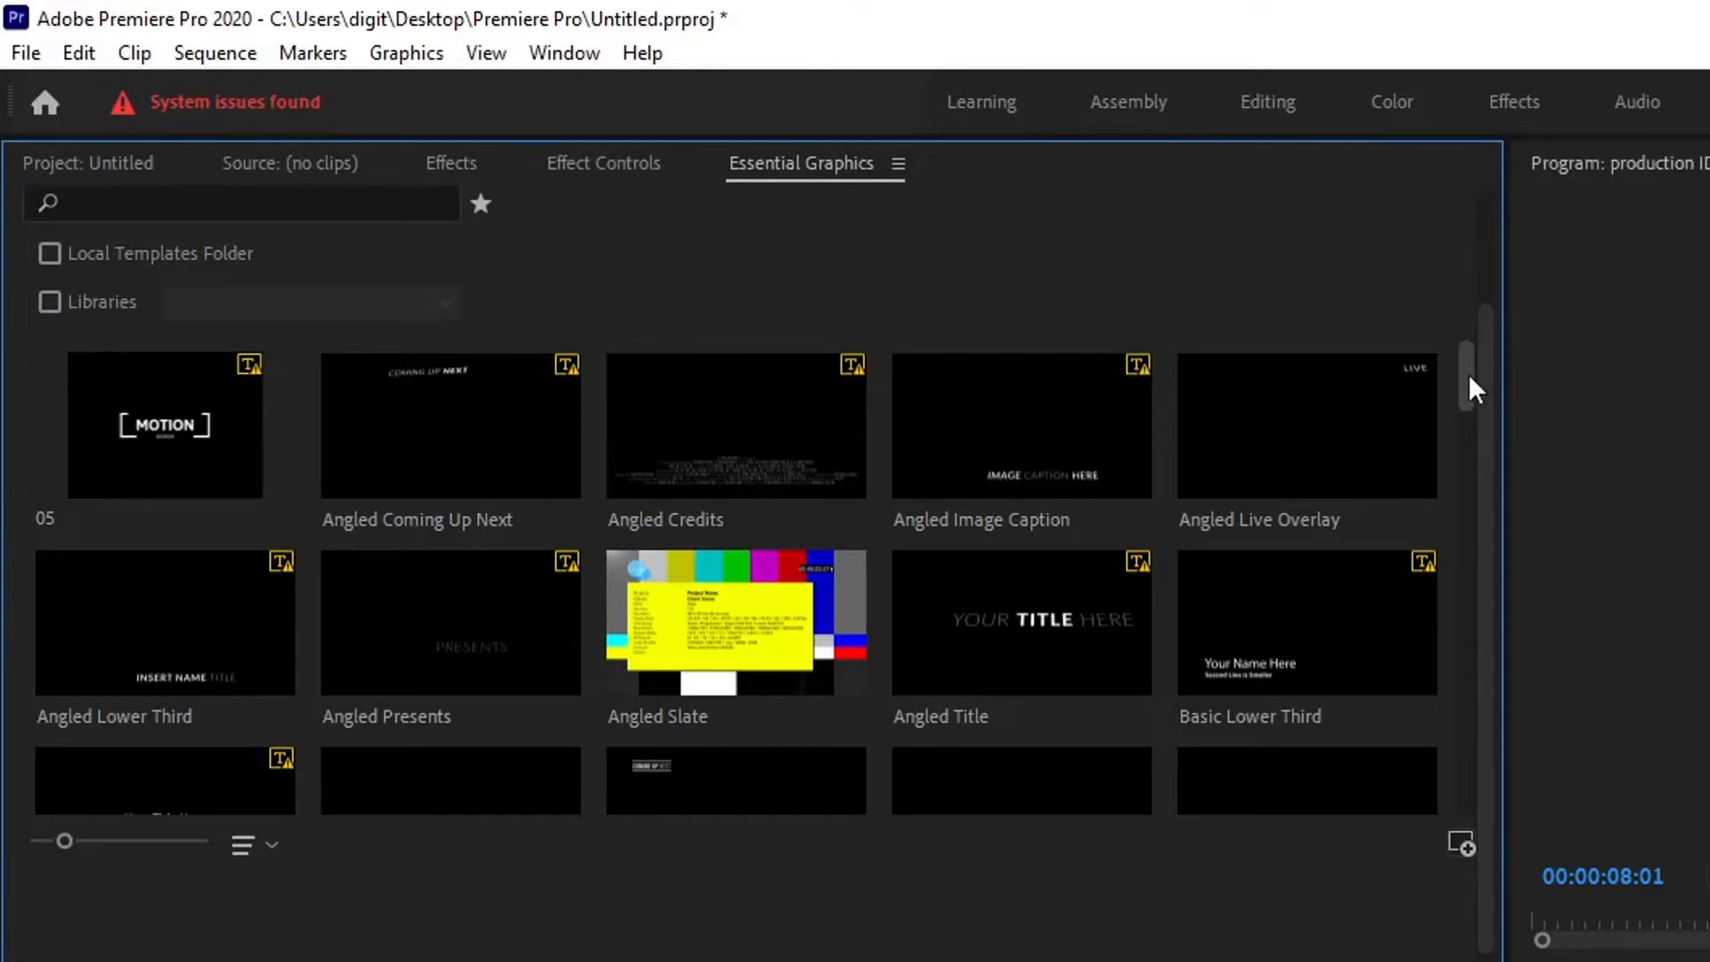
- Place the TITLE_6 template on track V2 above the road clip and move the playhead to 00:00:15:26
{"action": "left_click_drag", "start_coordinate": [1470, 376], "coordinate": [1474, 656]}
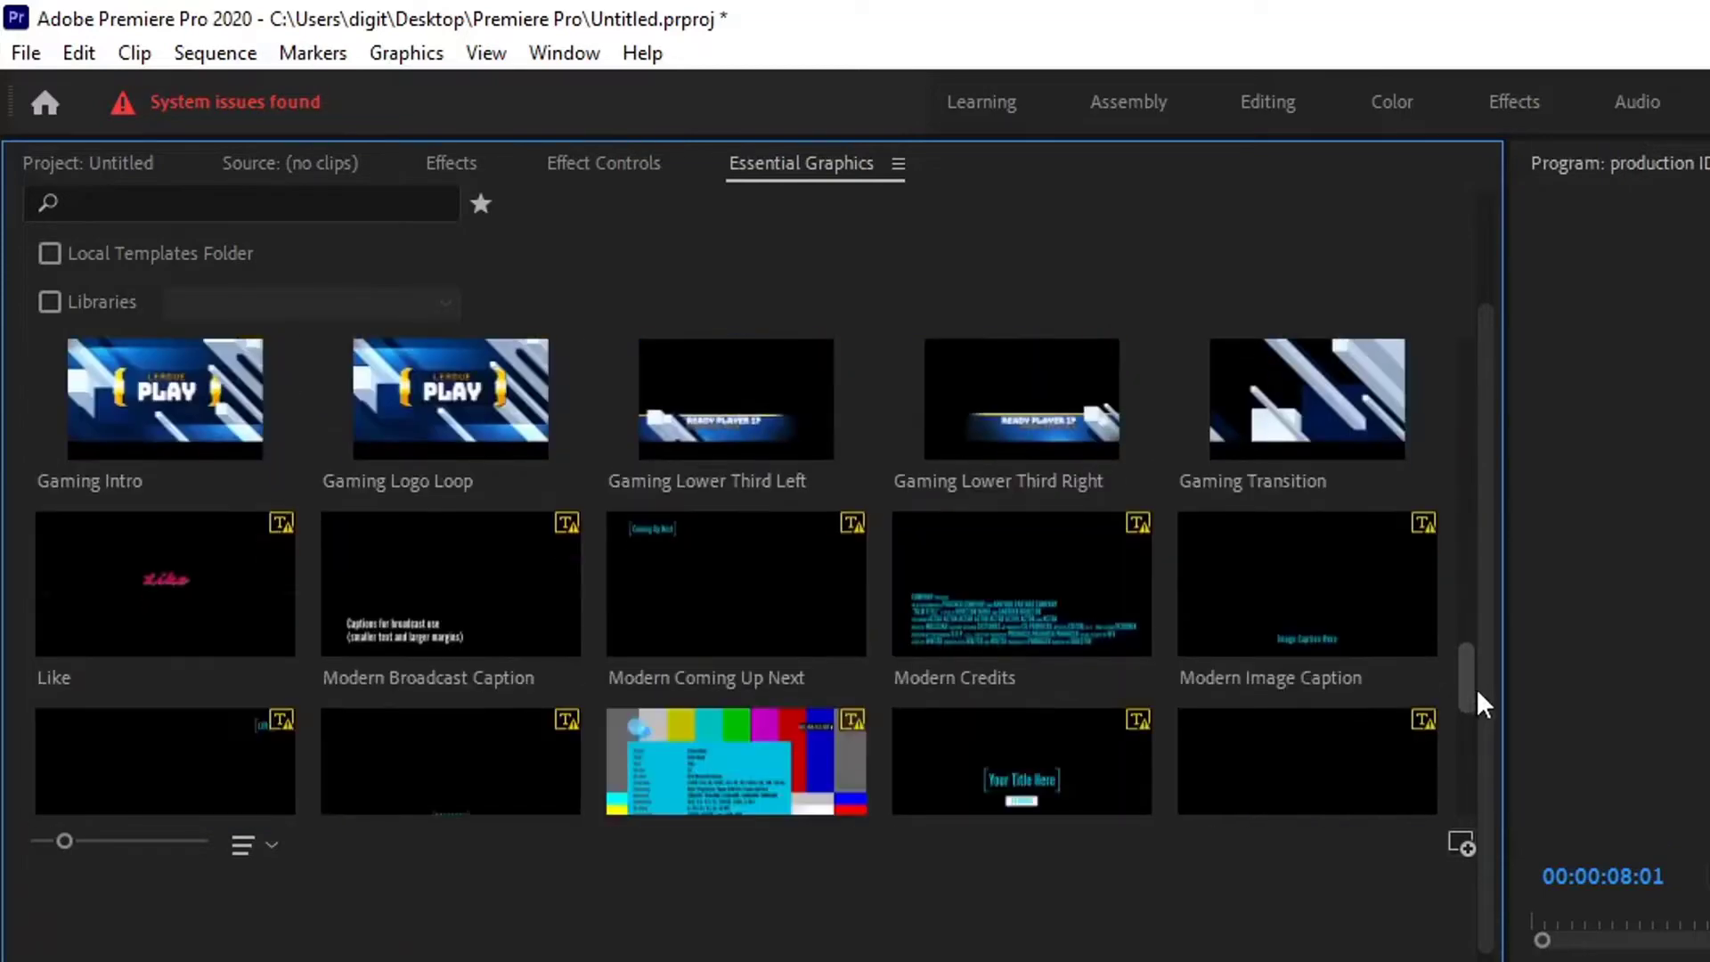
{"action": "left_click_drag", "start_coordinate": [1475, 652], "coordinate": [1476, 739]}
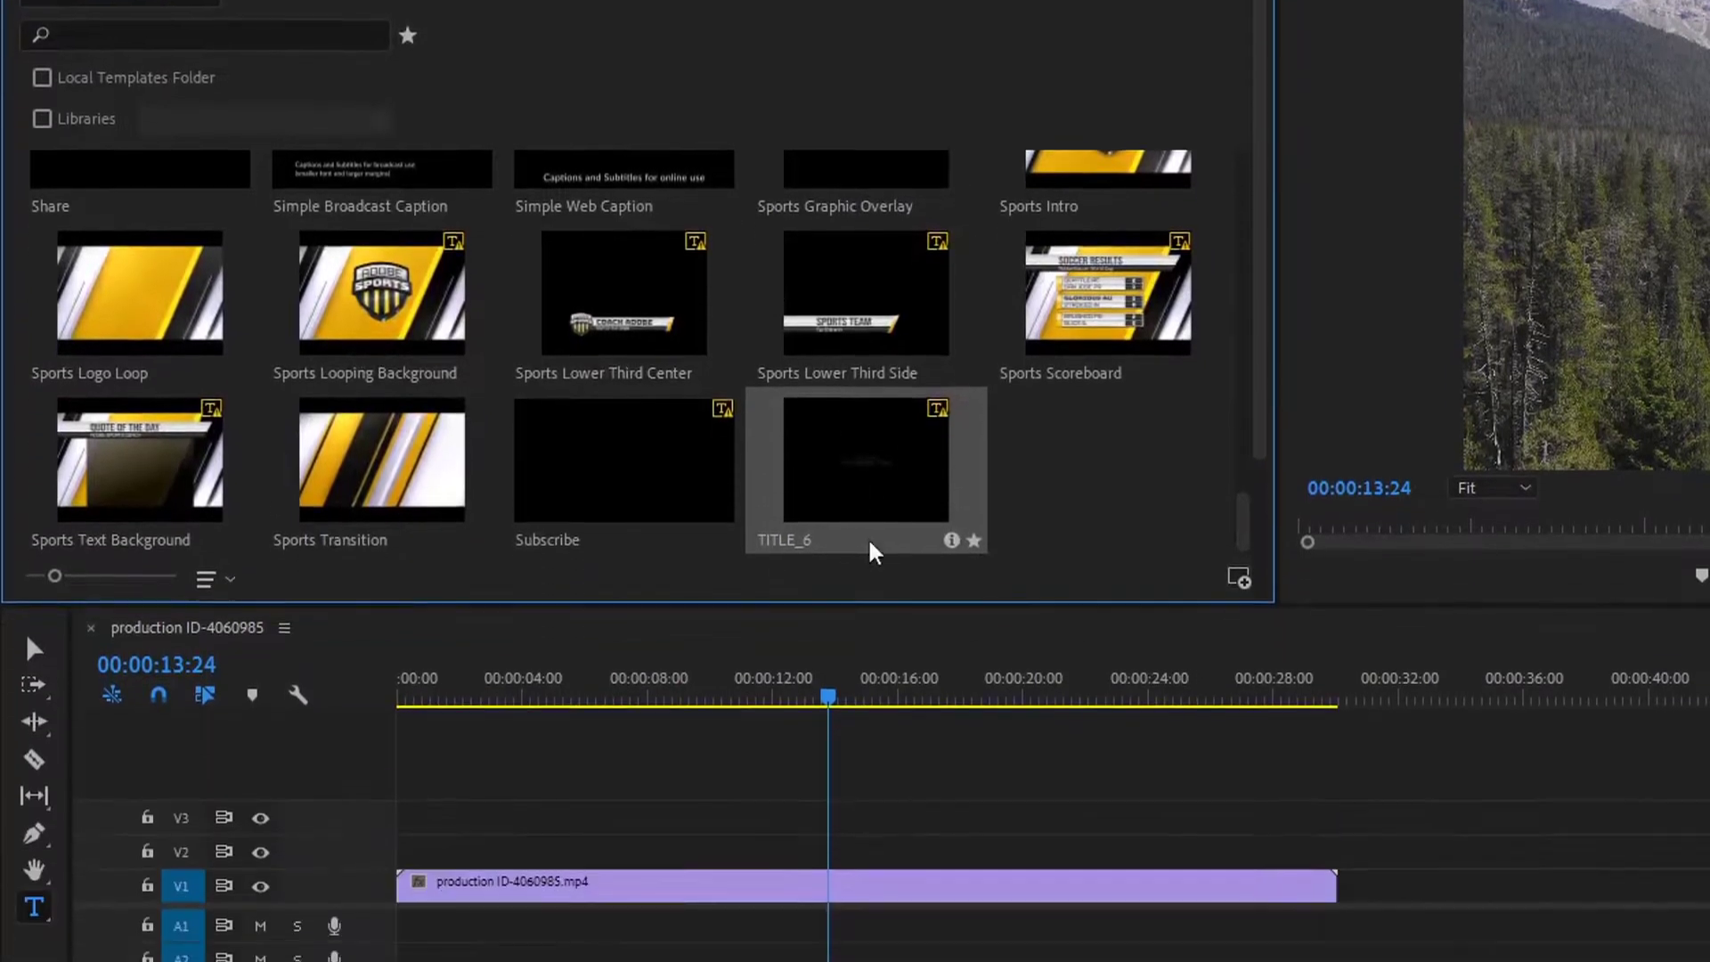
{"action": "mouse_move", "coordinate": [838, 708]}
{"action": "left_mouse_down"}
{"action": "mouse_move", "coordinate": [864, 690]}
{"action": "mouse_move", "coordinate": [833, 725]}
{"action": "left_mouse_up"}
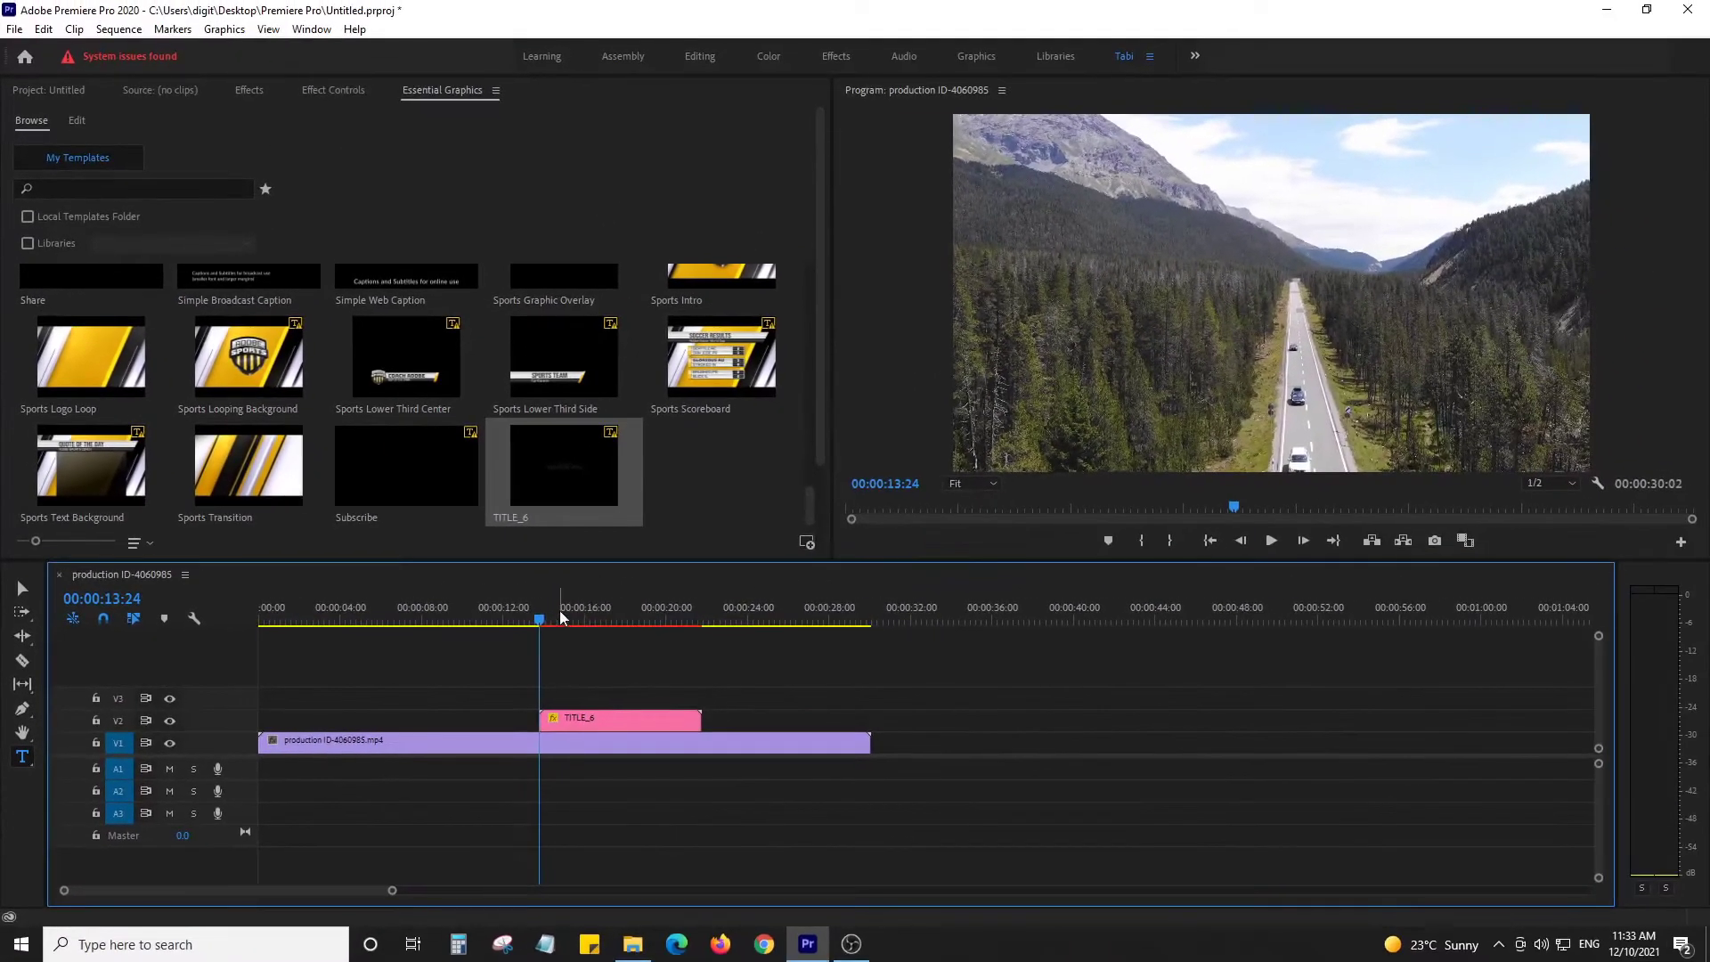
{"action": "left_click_drag", "start_coordinate": [561, 616], "coordinate": [582, 617]}
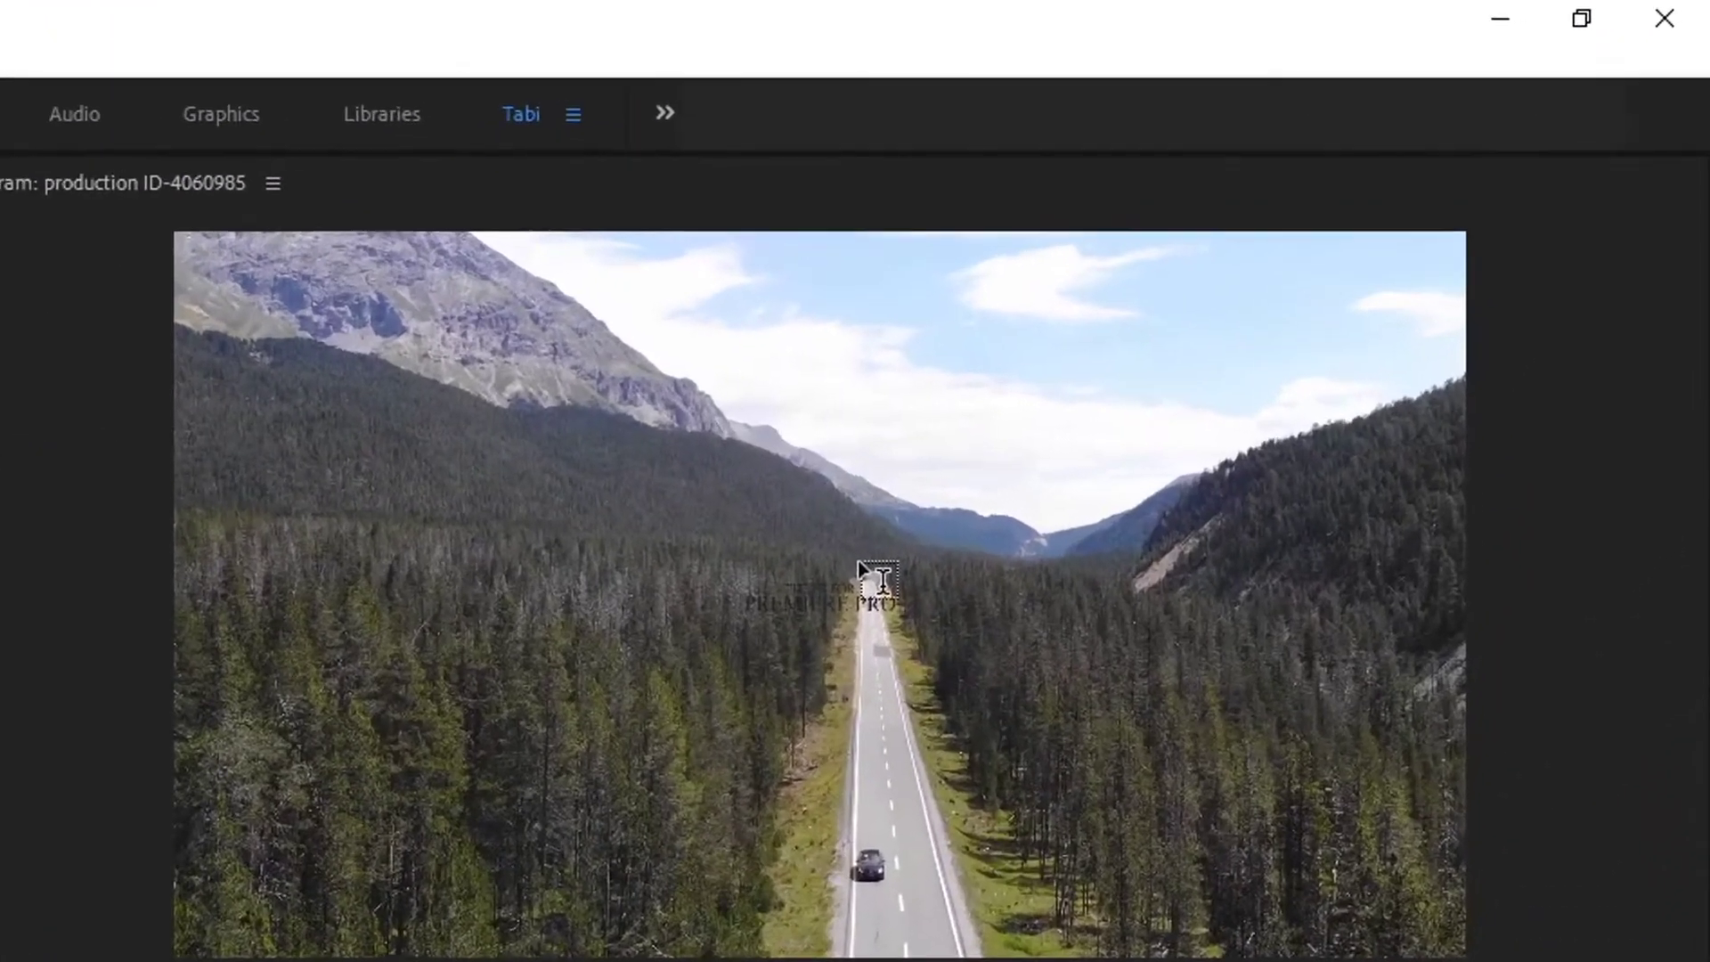
{"action": "left_click", "coordinate": [1271, 294]}
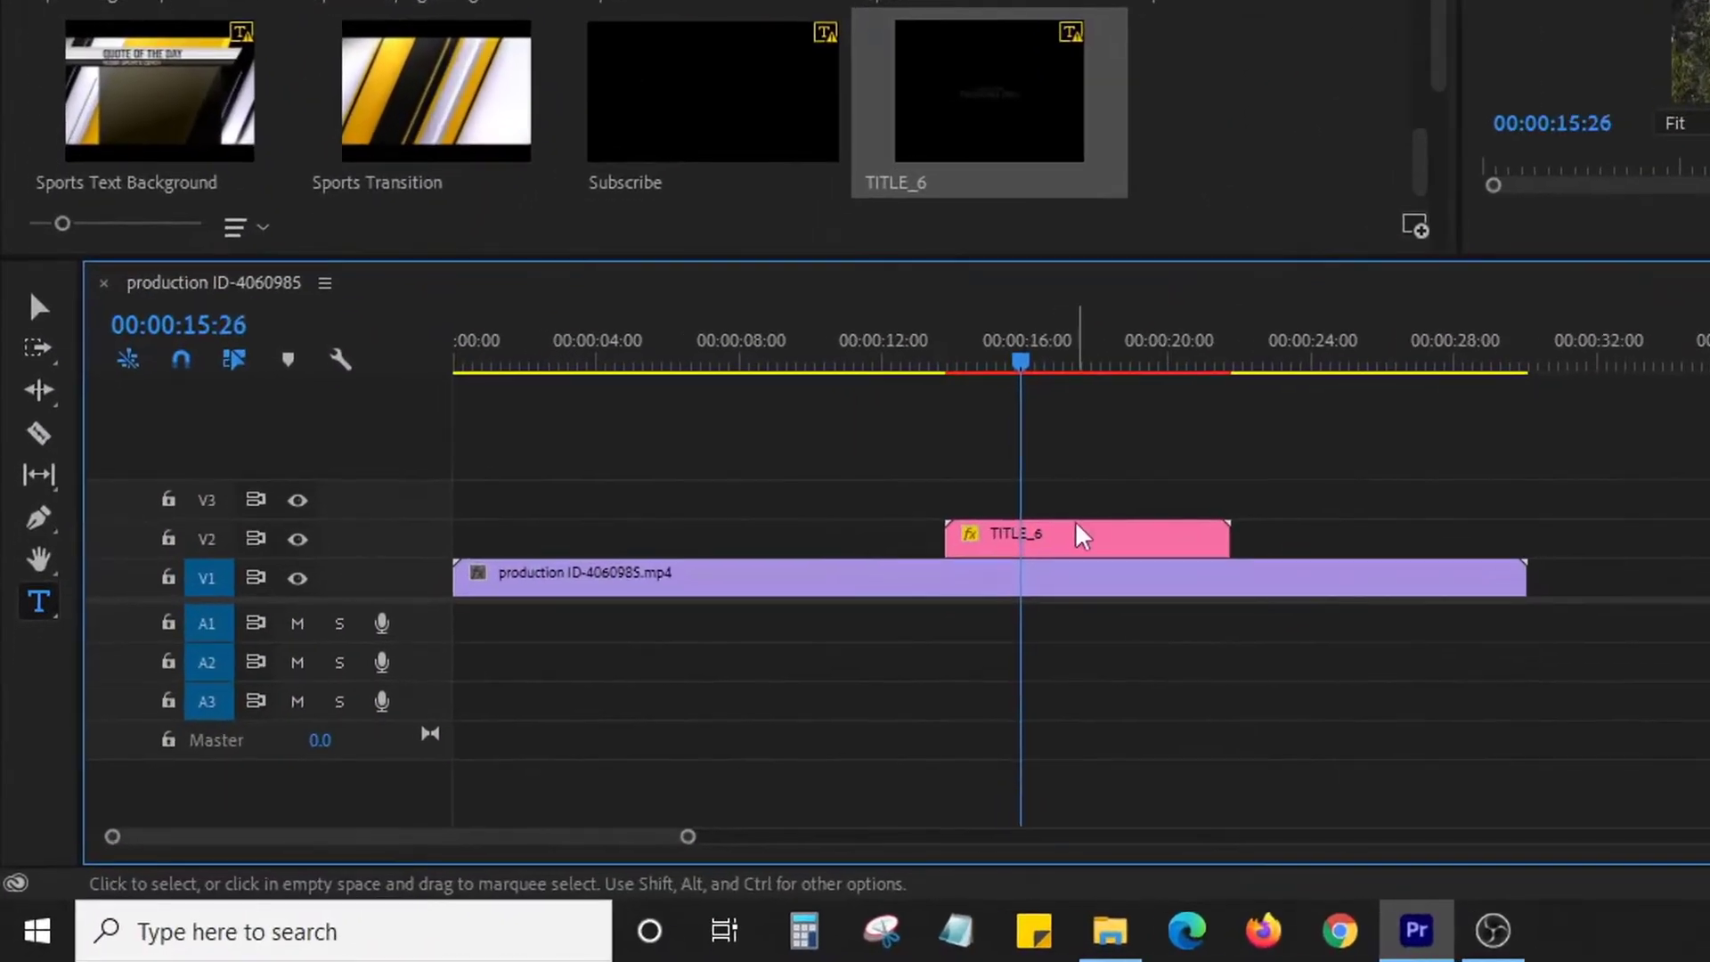
- Scale the TITLE_6 clip from 100 to 102 and open its title text for editing
{"action": "left_click", "coordinate": [1091, 691]}
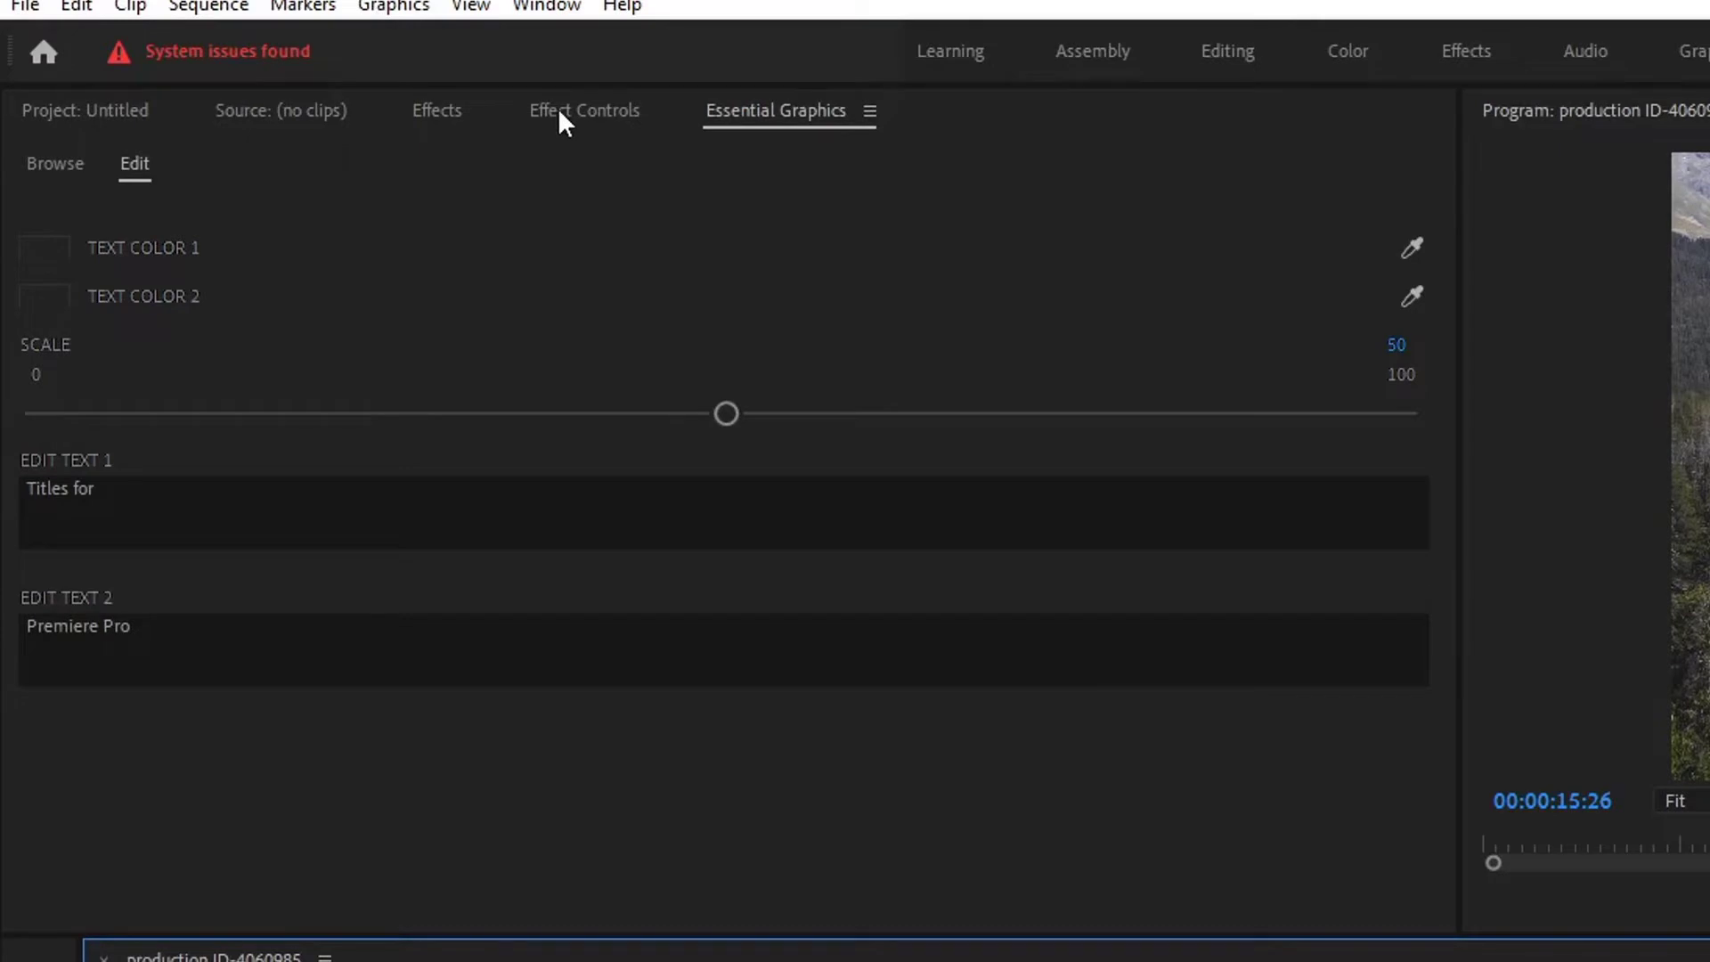
{"action": "left_click", "coordinate": [561, 115]}
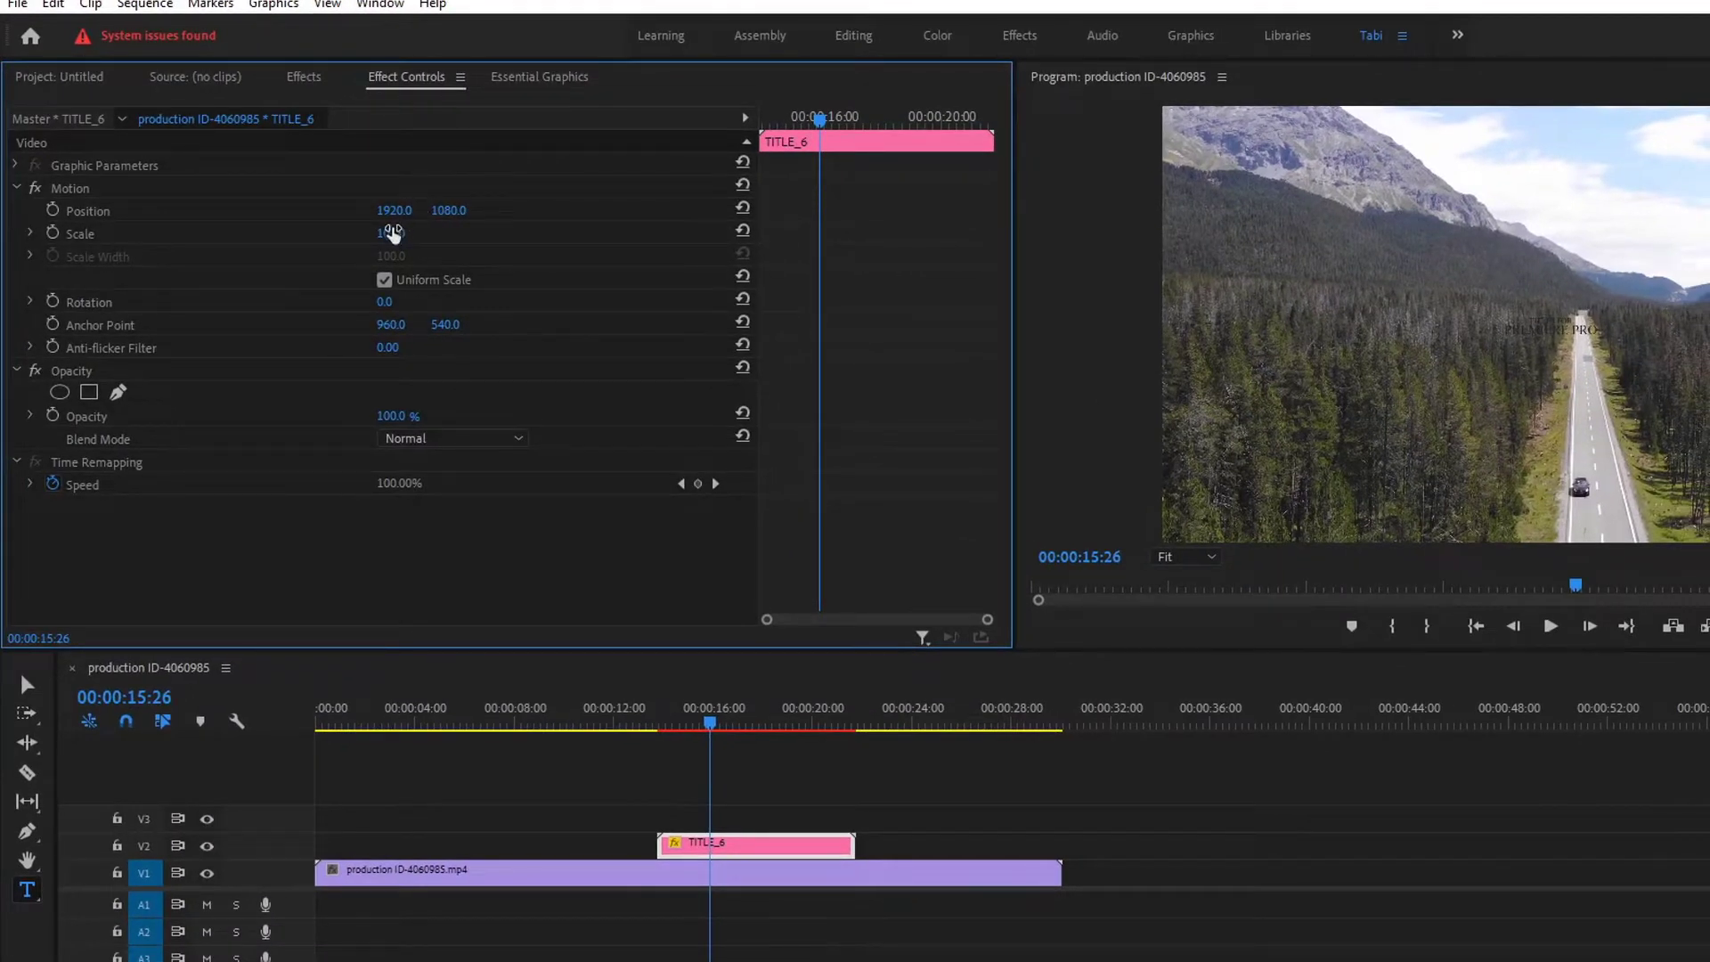
{"action": "mouse_move", "coordinate": [392, 233]}
{"action": "left_mouse_down"}
{"action": "mouse_move", "coordinate": [448, 242]}
{"action": "mouse_move", "coordinate": [393, 234]}
{"action": "left_mouse_up"}
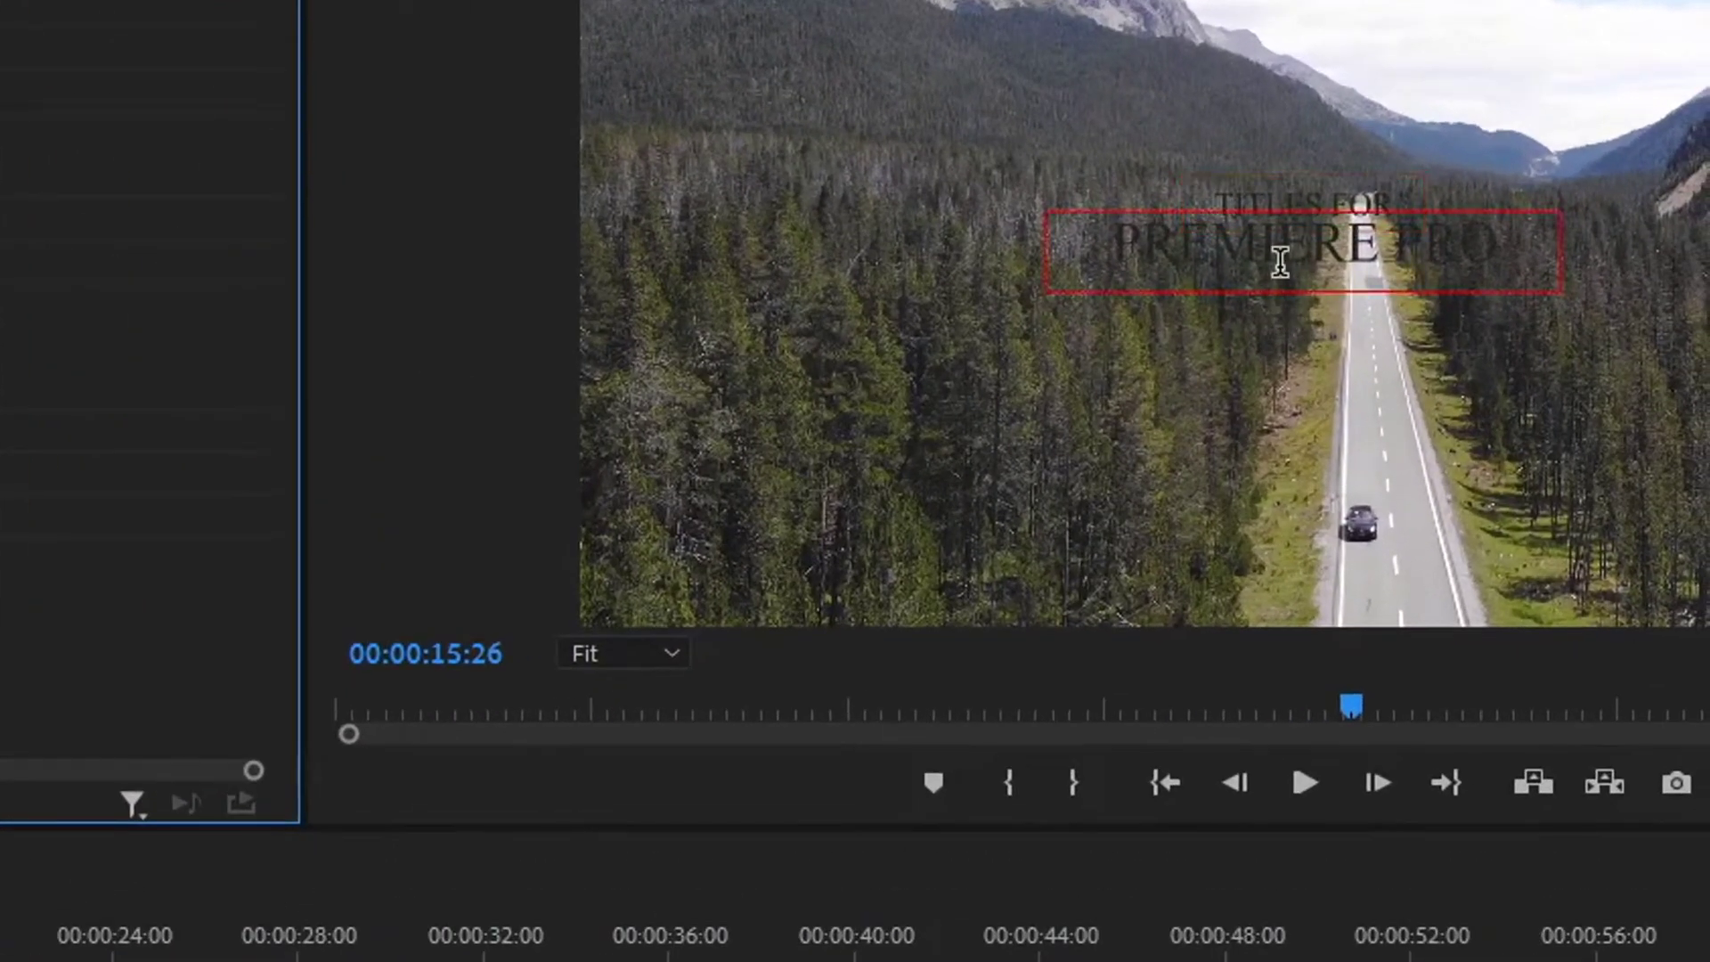
{"action": "double_click", "coordinate": [1280, 261]}
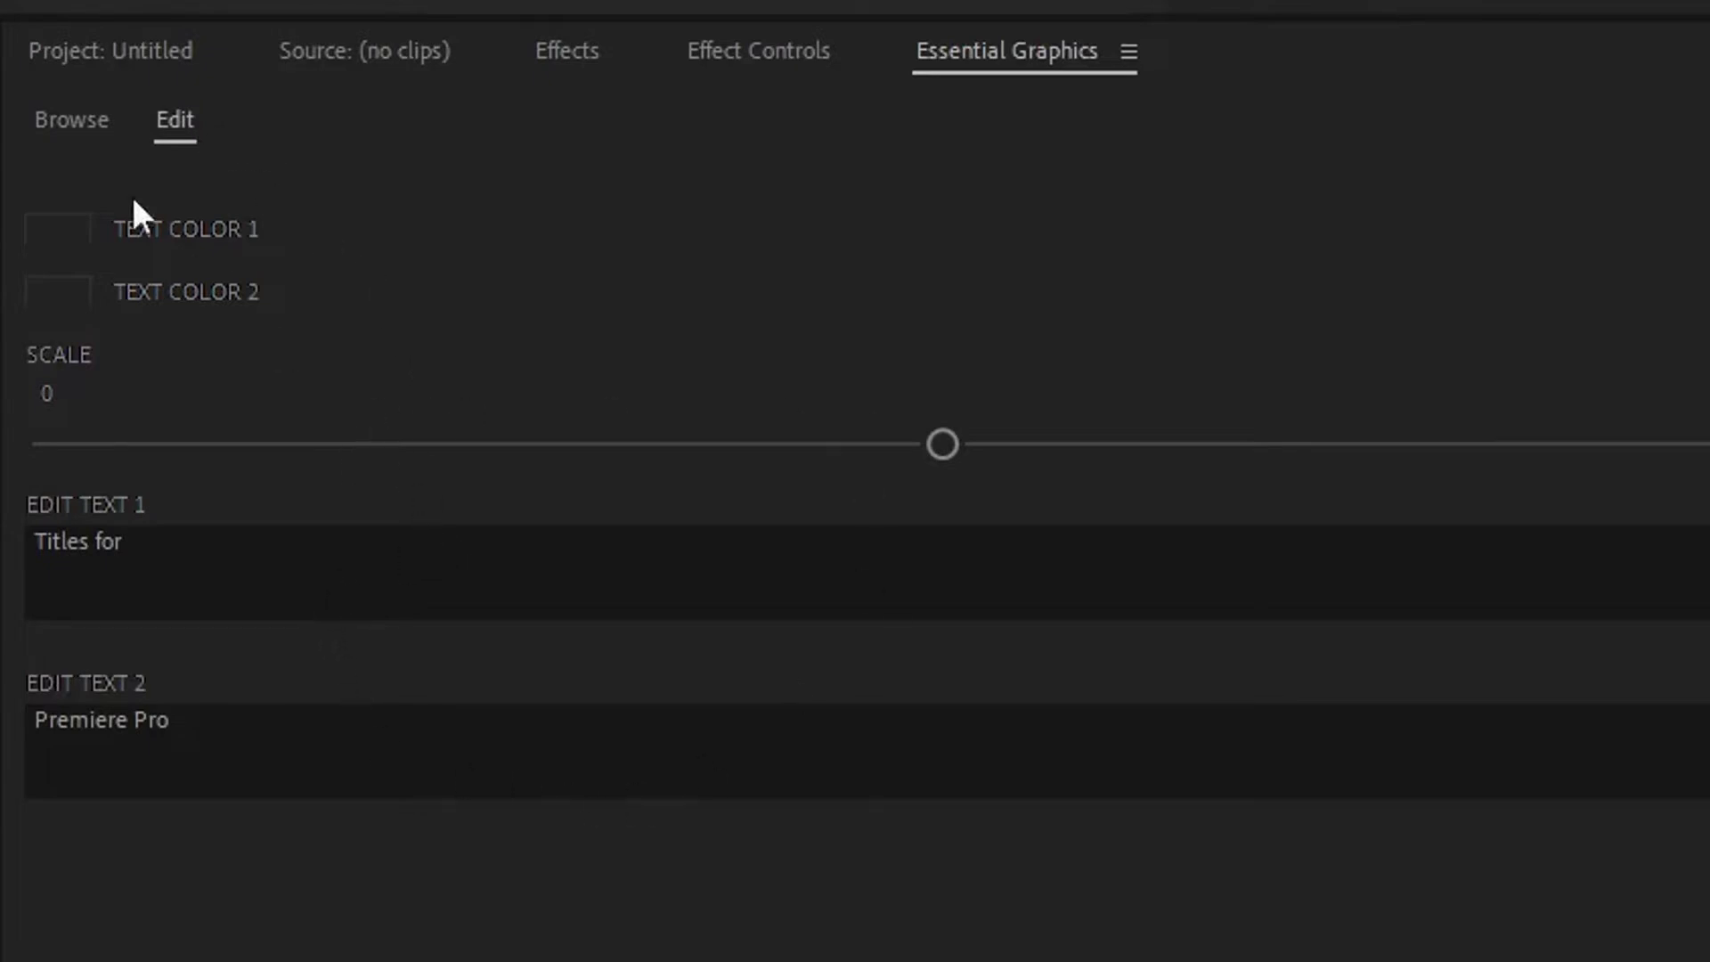
- Set both Text Color 1 and Text Color 2 of the title to white FFFFFF
{"action": "left_click", "coordinate": [57, 230]}
{"action": "left_click", "coordinate": [1021, 674]}
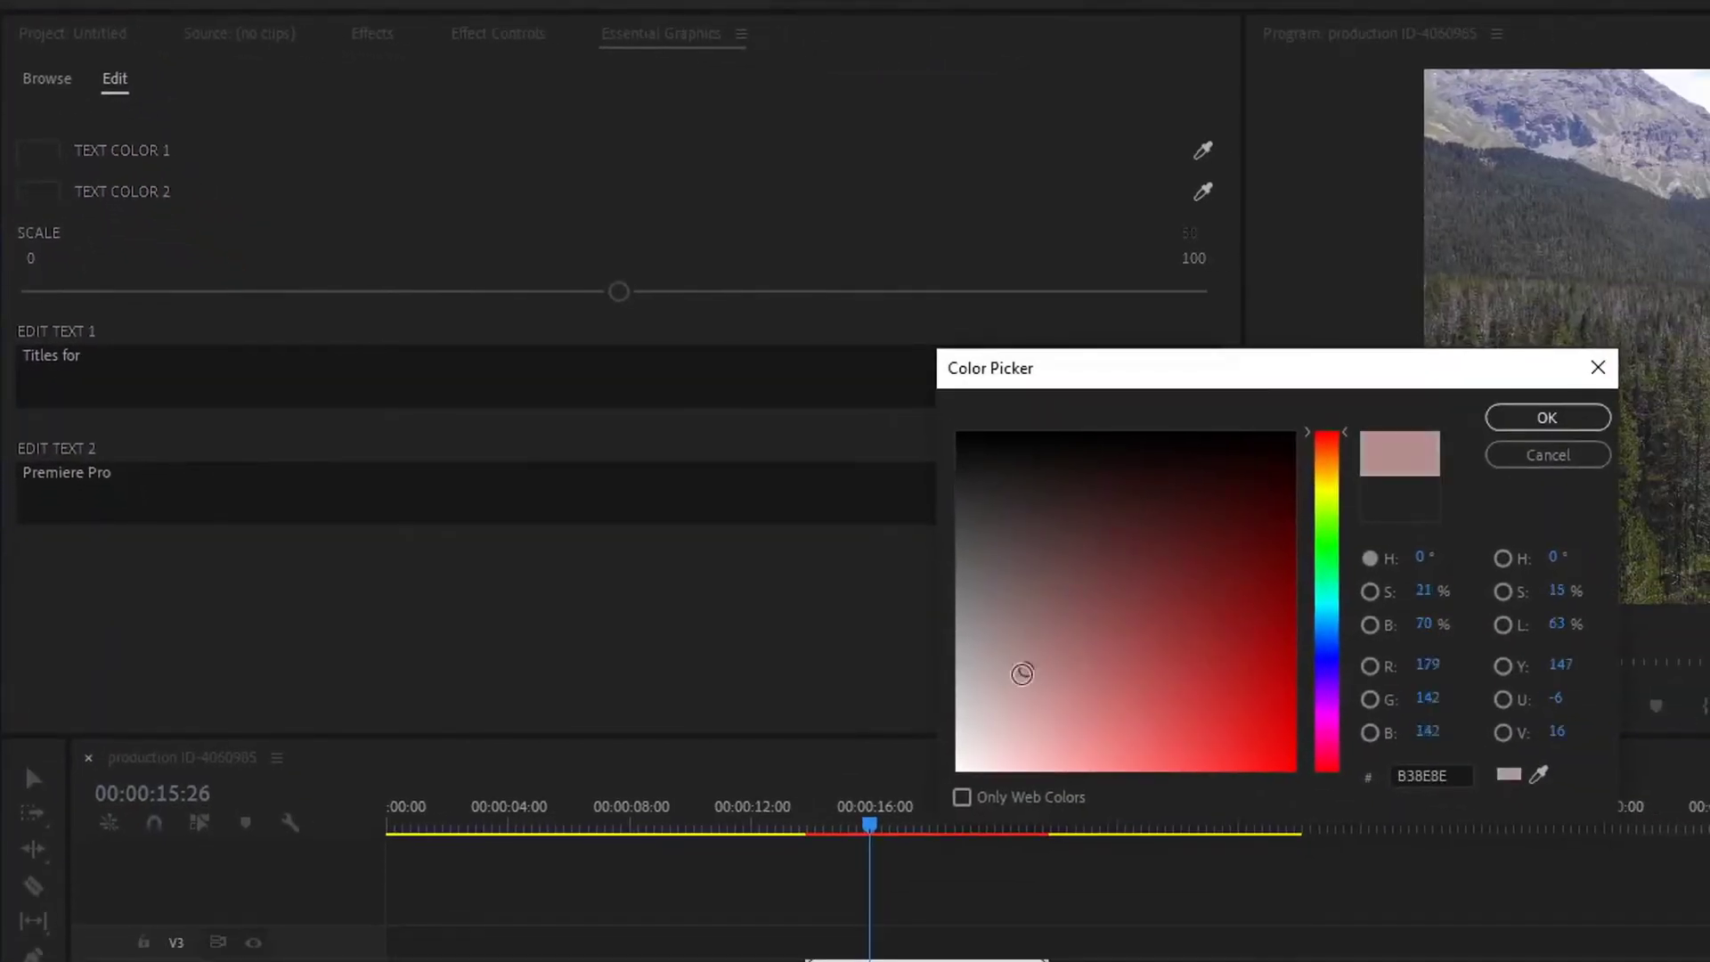
{"action": "left_click_drag", "start_coordinate": [1021, 675], "coordinate": [890, 833]}
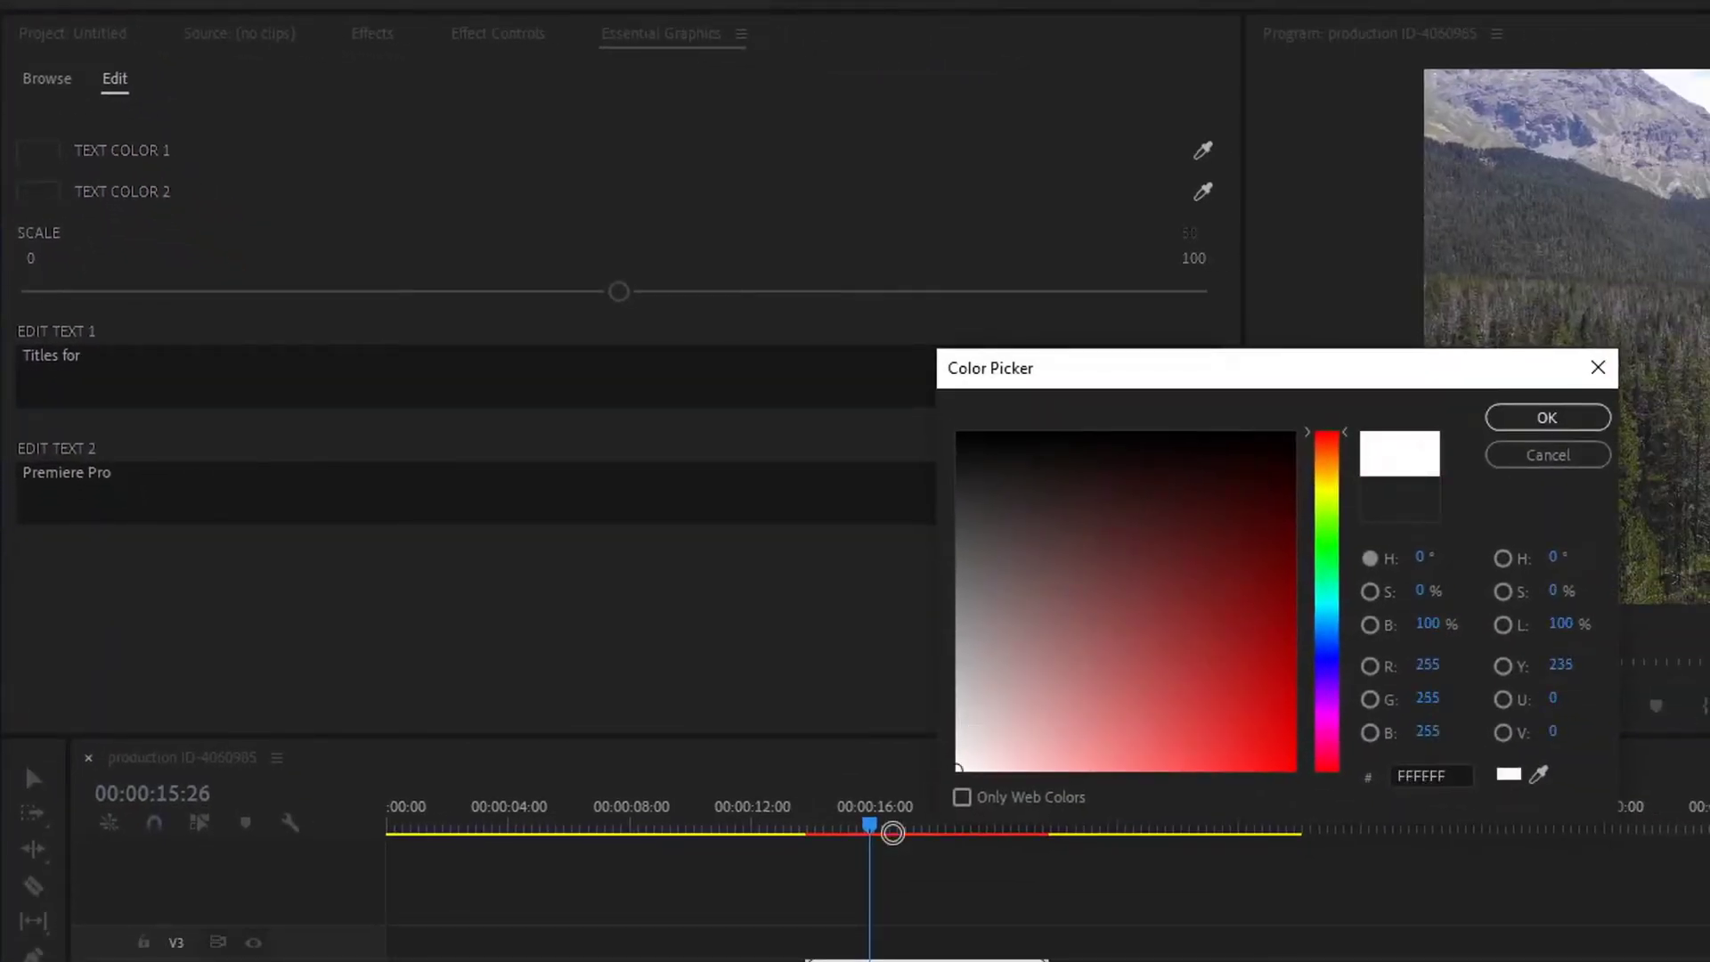
{"action": "left_click", "coordinate": [1546, 418]}
{"action": "left_click", "coordinate": [35, 198]}
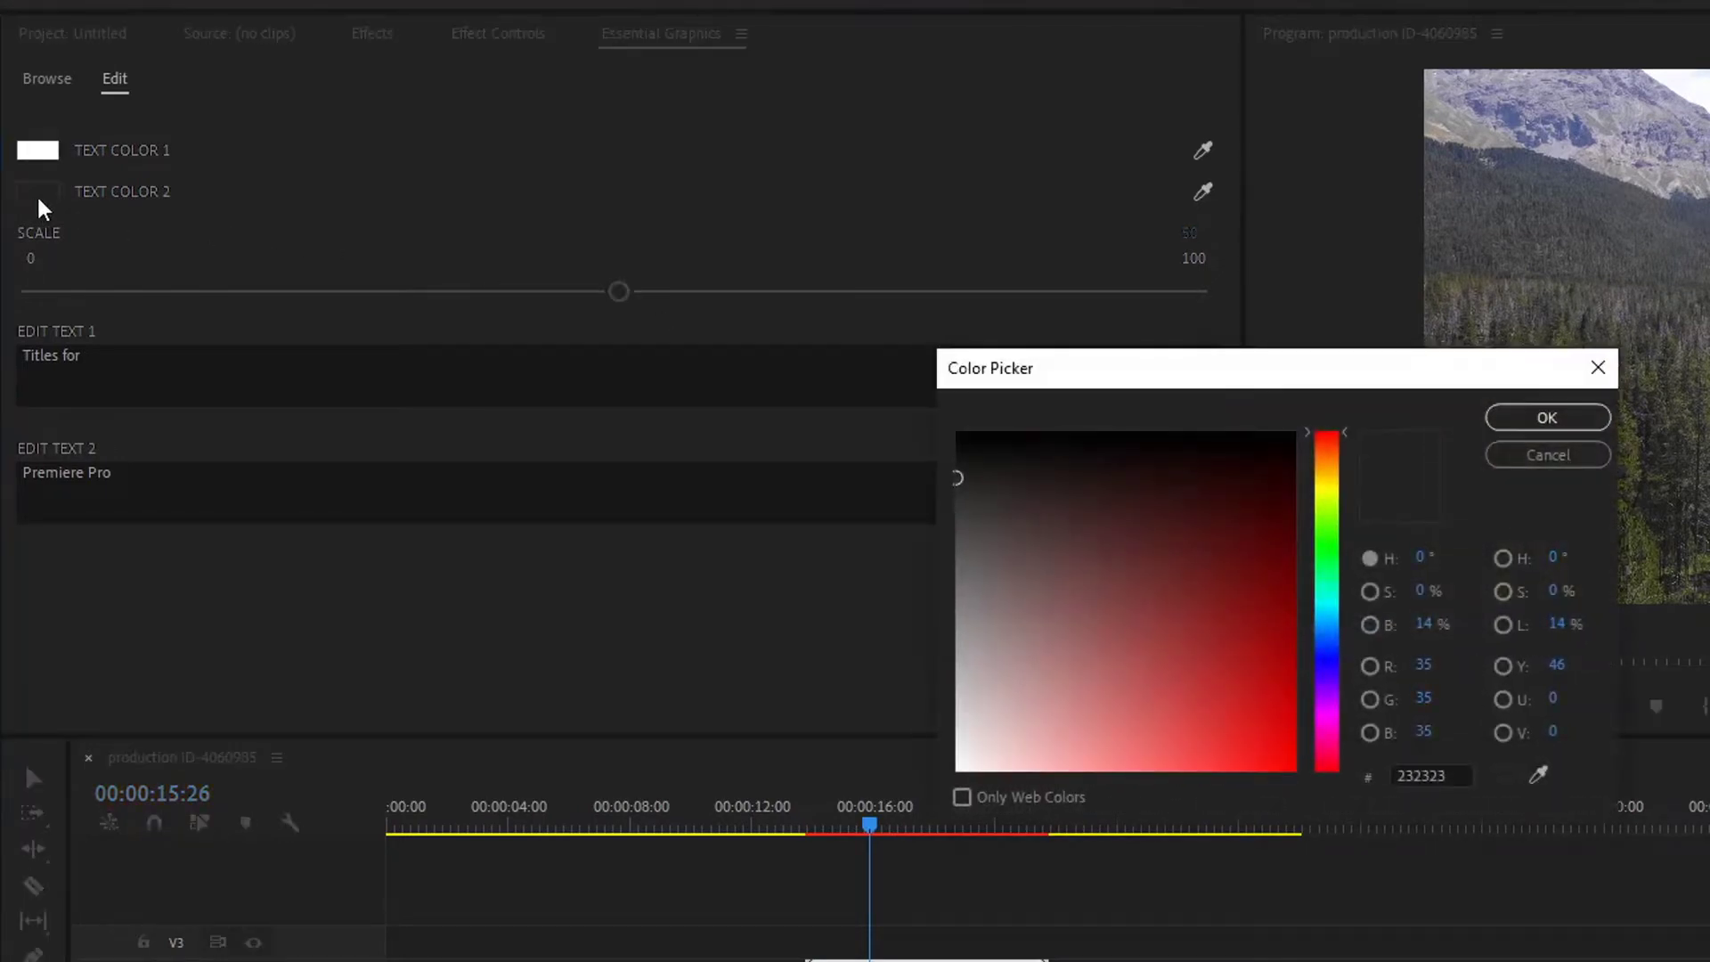
{"action": "left_click_drag", "start_coordinate": [981, 725], "coordinate": [947, 802]}
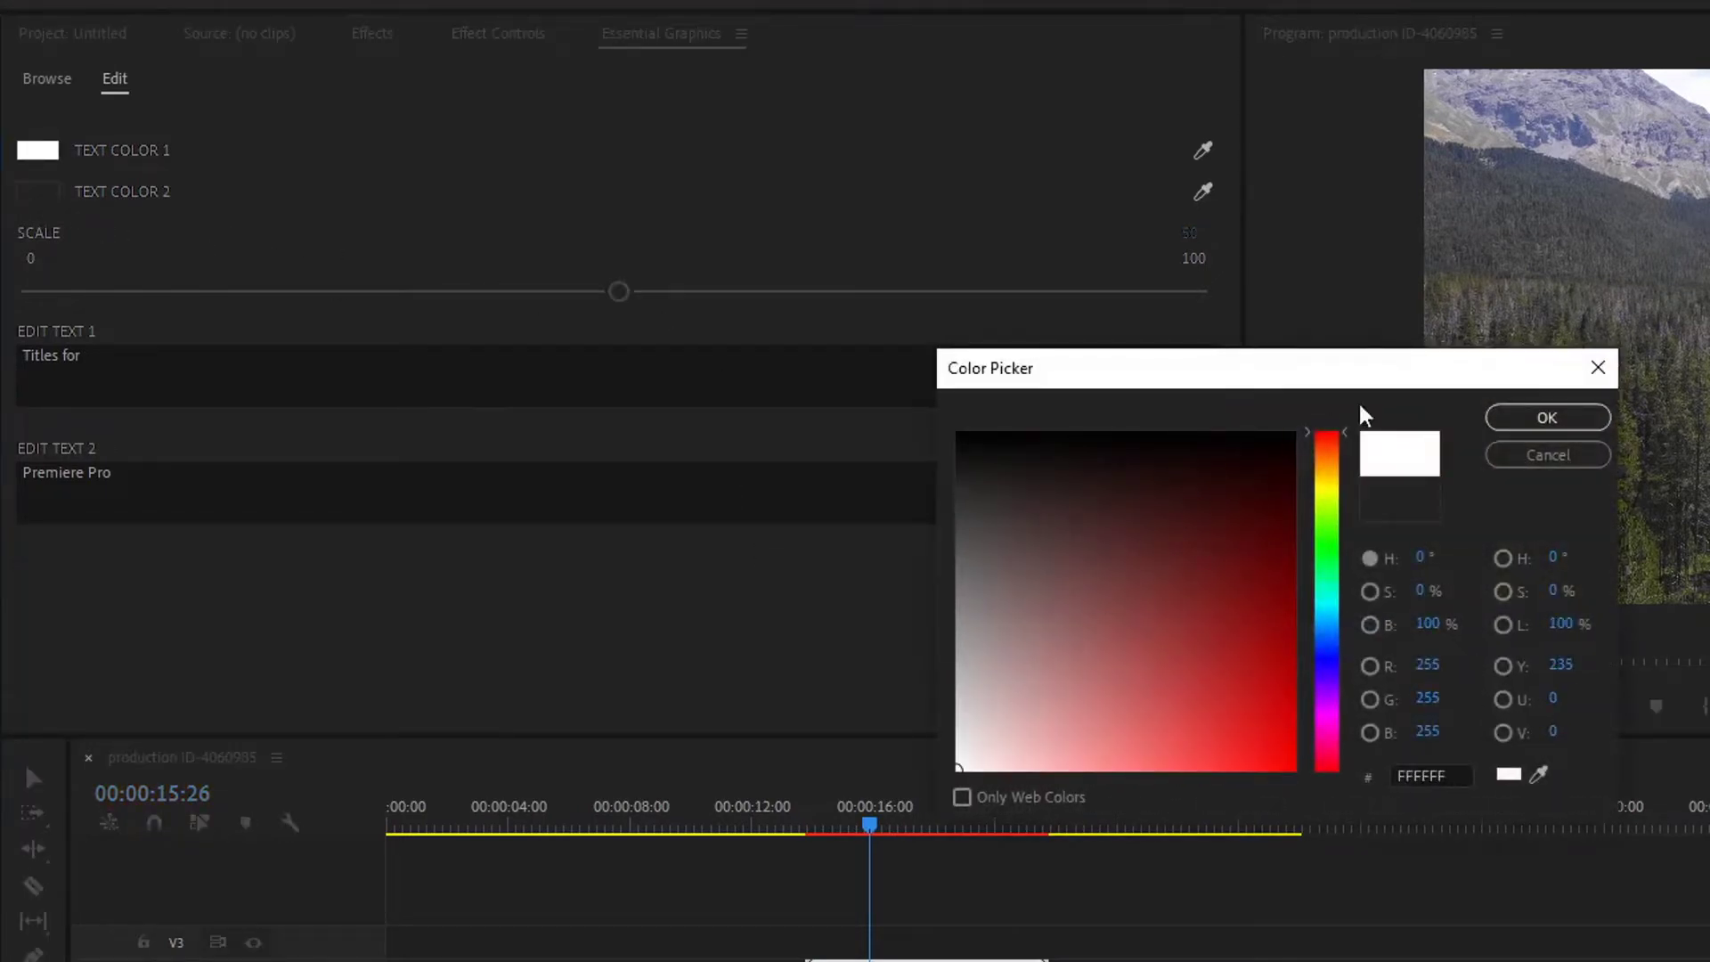
{"action": "left_click", "coordinate": [1547, 418]}
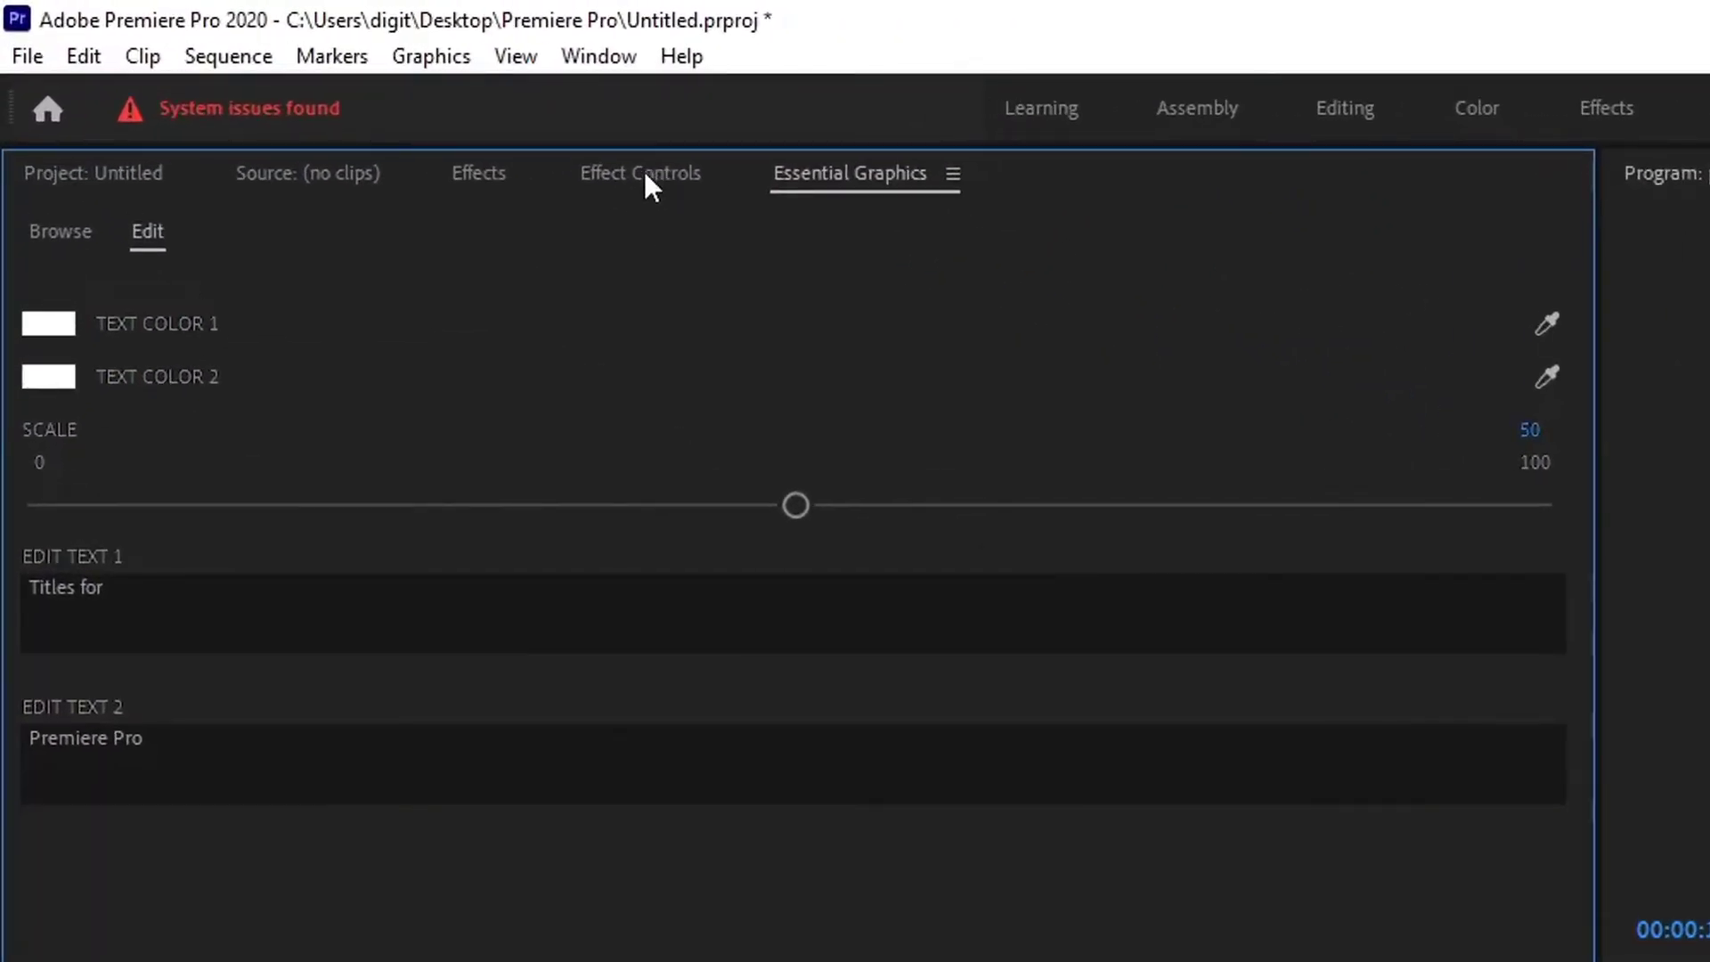
- Raise TITLE_6's Motion Scale to about 349 in Effect Controls
{"action": "left_click", "coordinate": [645, 176]}
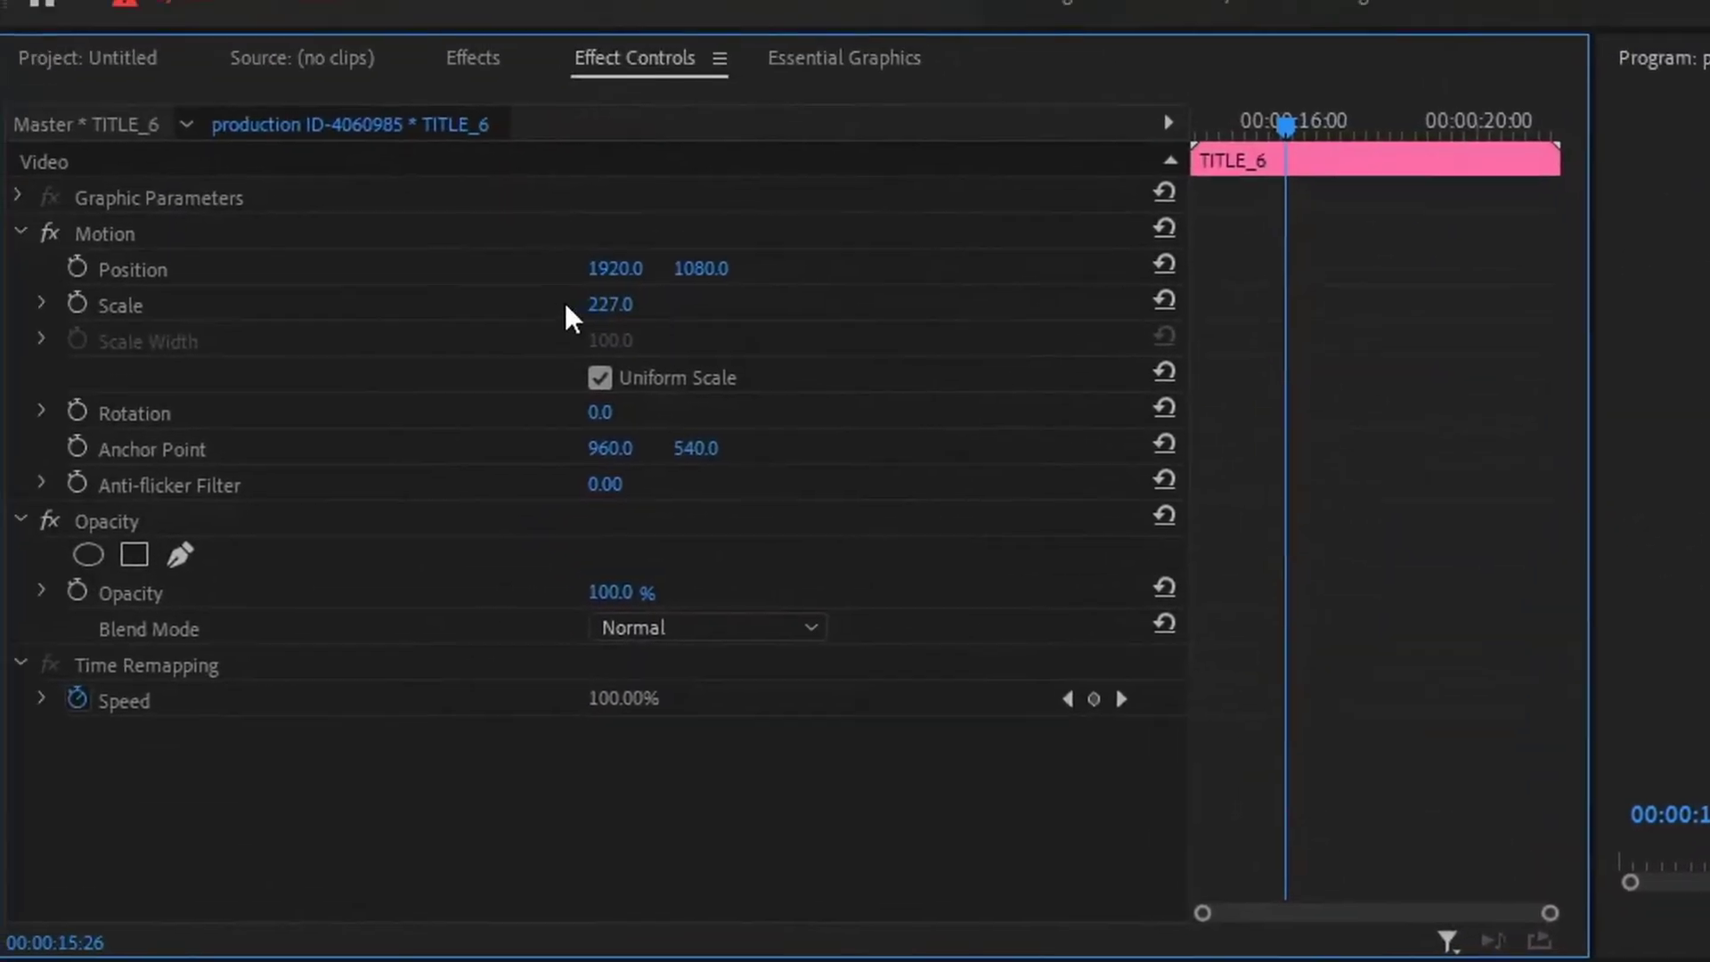
{"action": "left_click_drag", "start_coordinate": [587, 302], "coordinate": [641, 303]}
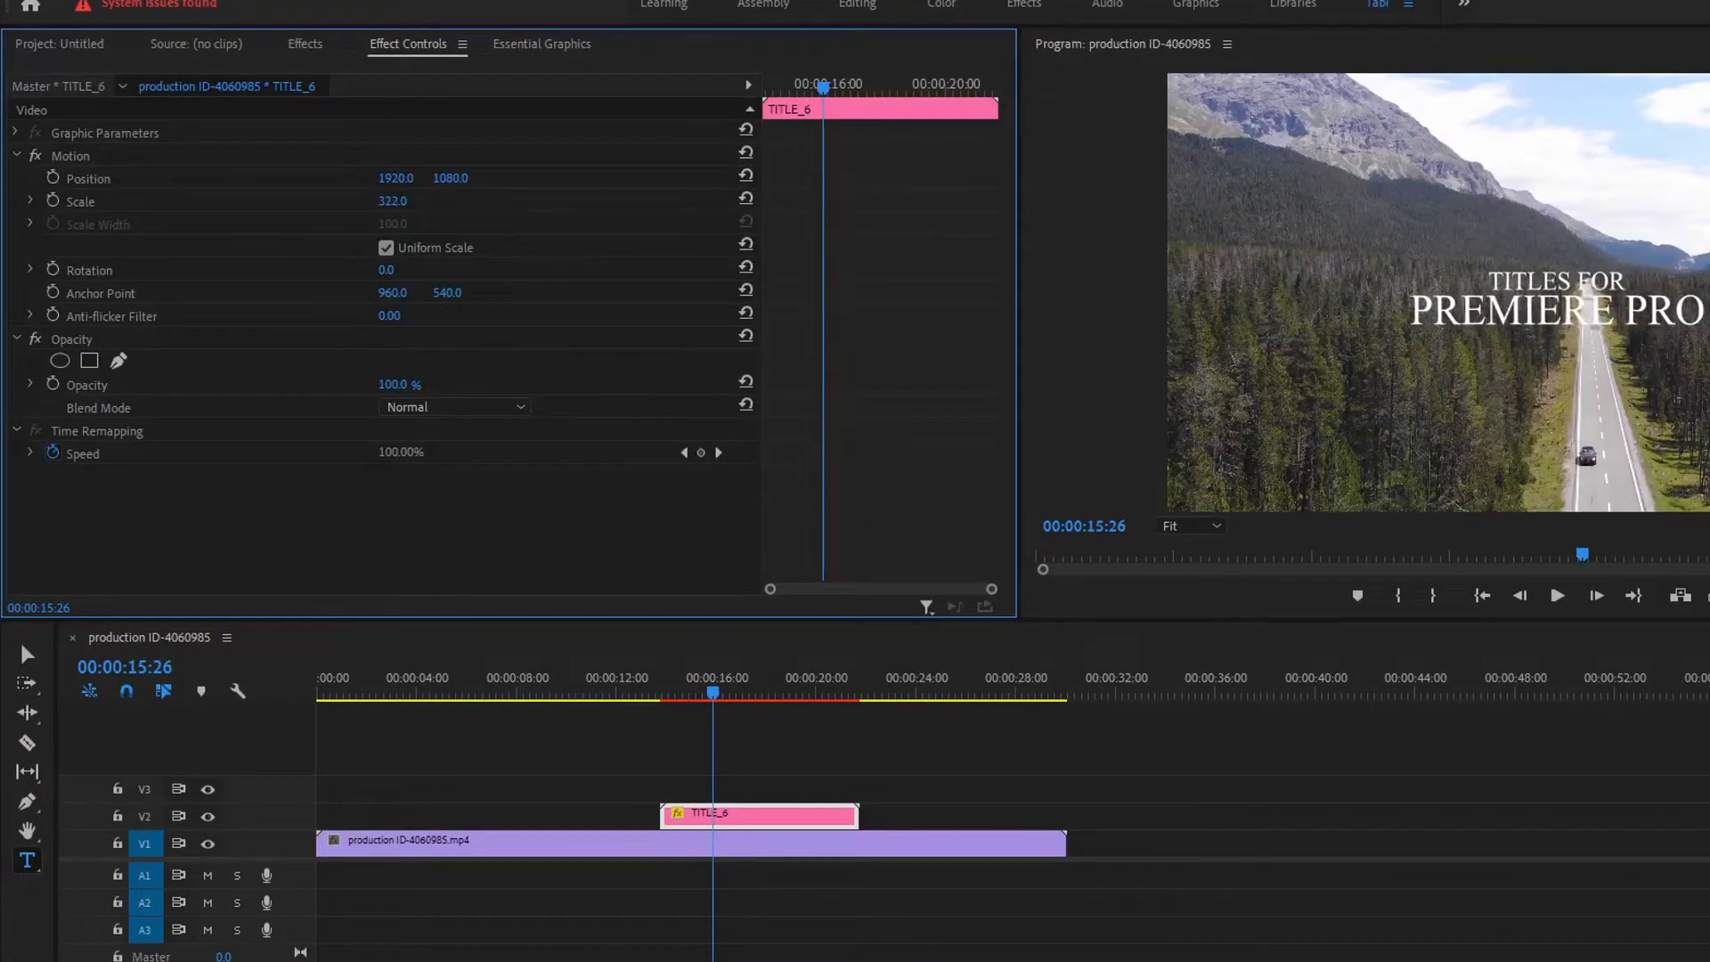
{"action": "left_click_drag", "start_coordinate": [393, 201], "coordinate": [418, 200]}
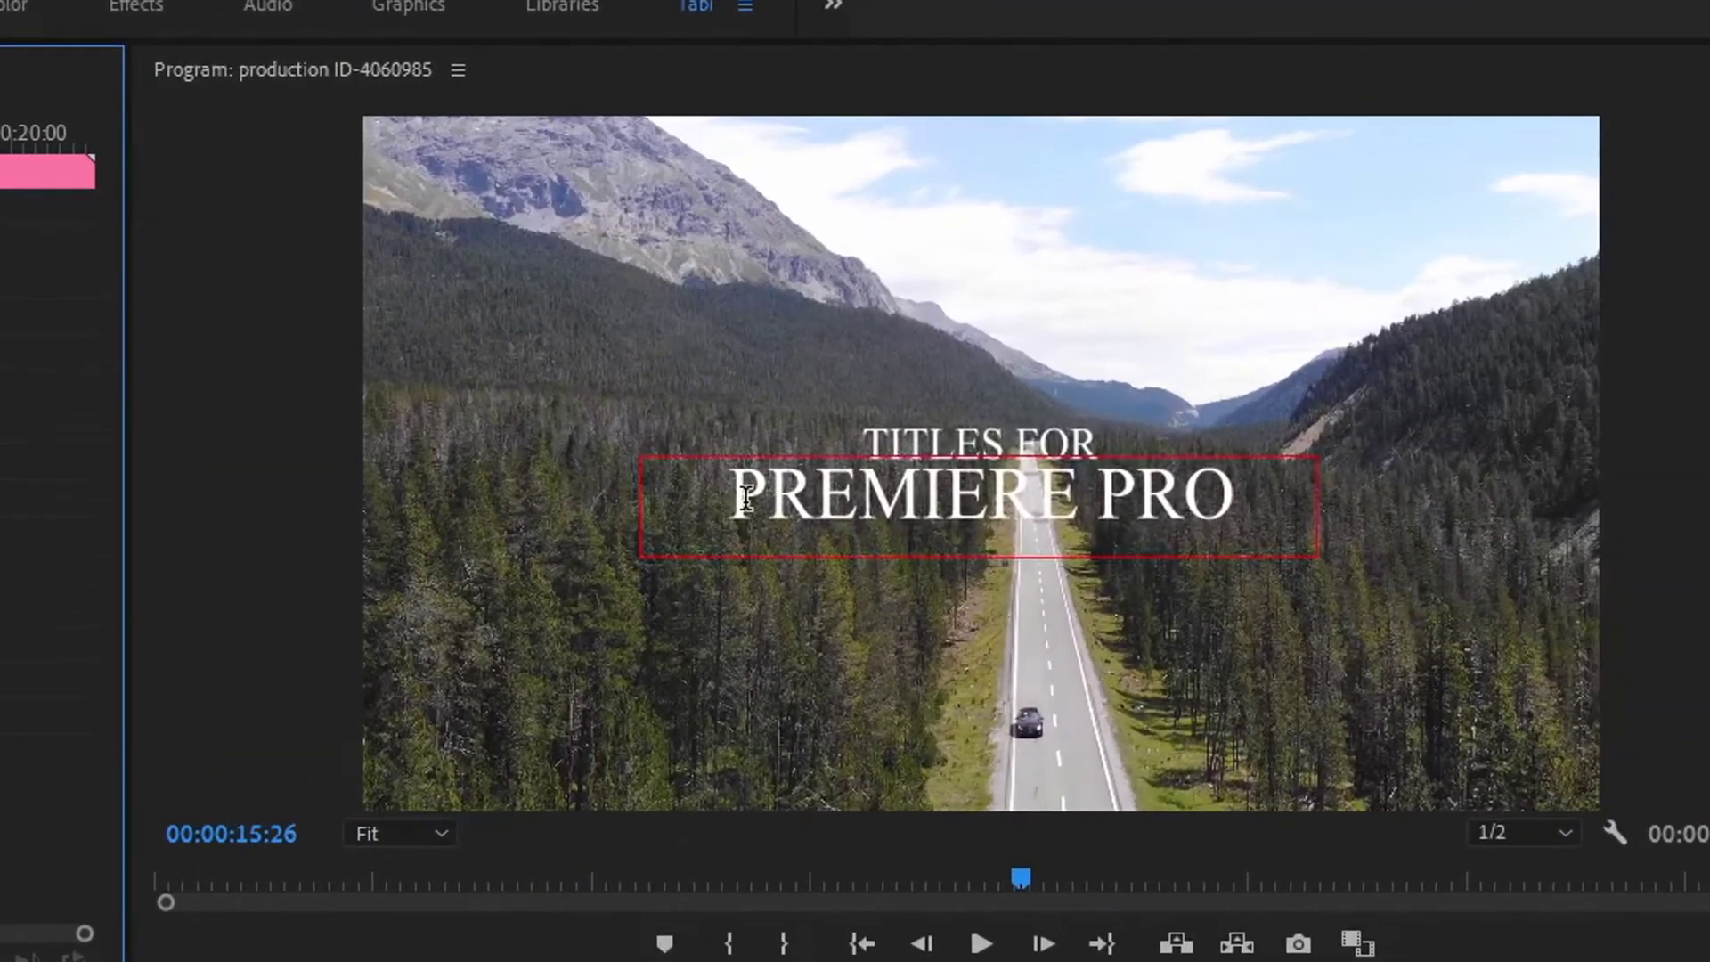
- Replace the template's two title lines with PAKISTAN and ISLAMABAD
{"action": "double_click", "coordinate": [998, 441]}
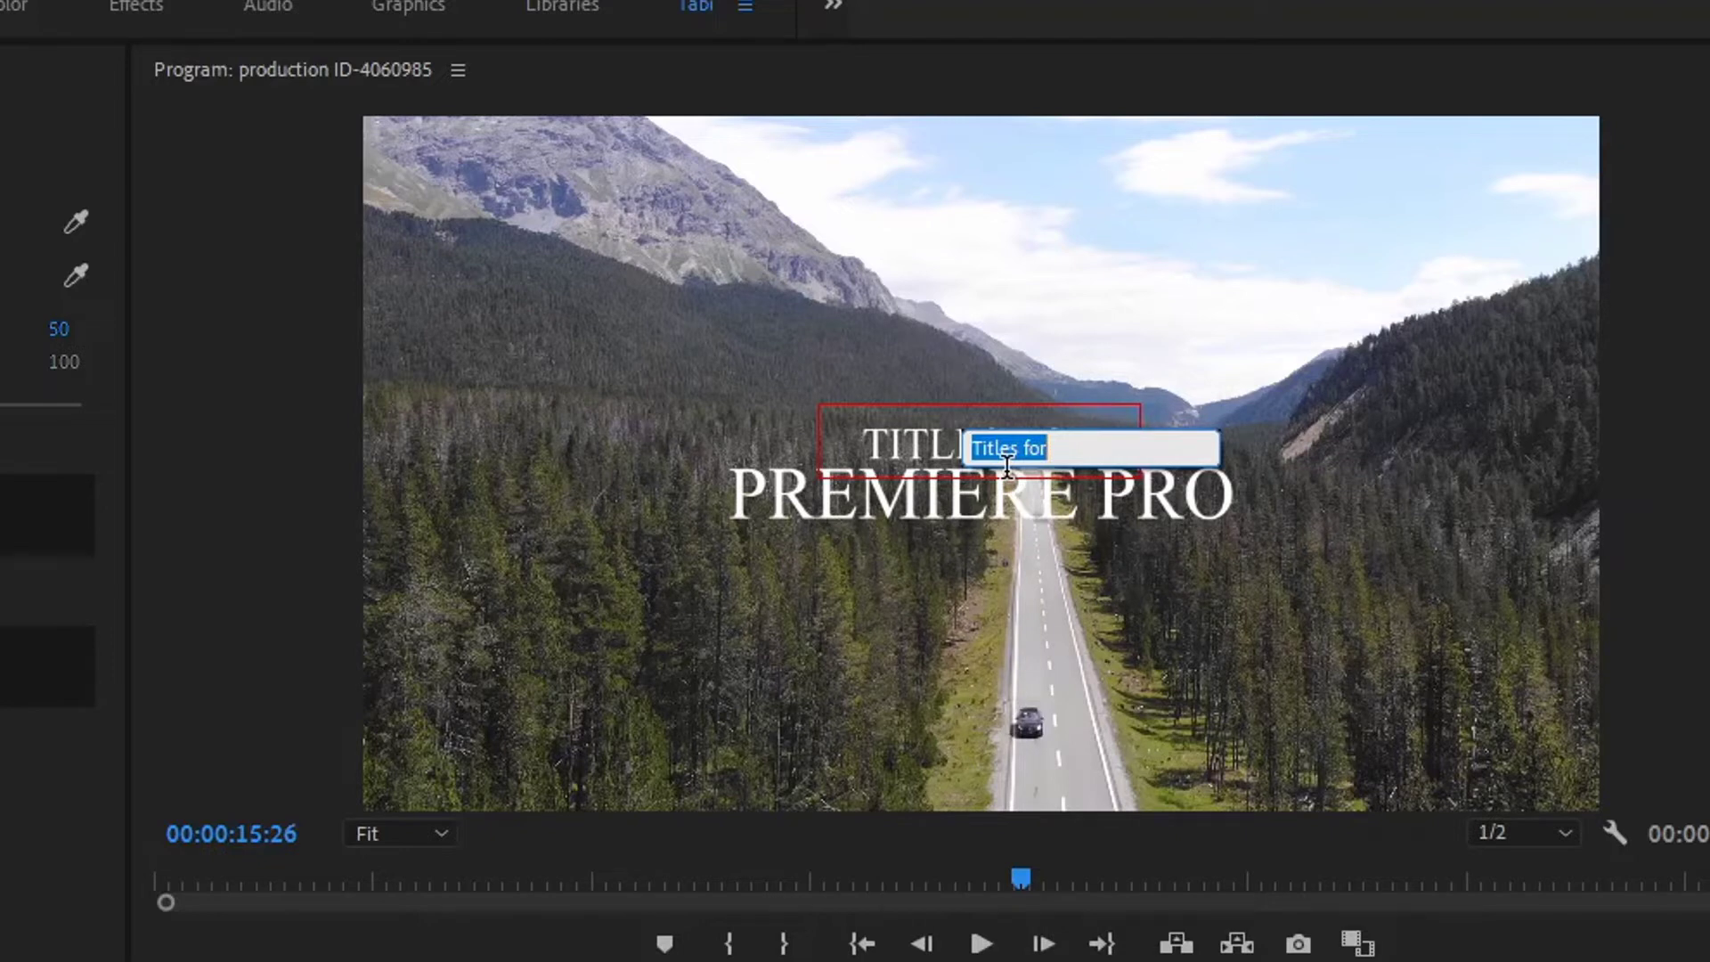
{"action": "type", "text": "PAKIST"}
{"action": "type", "text": "AN"}
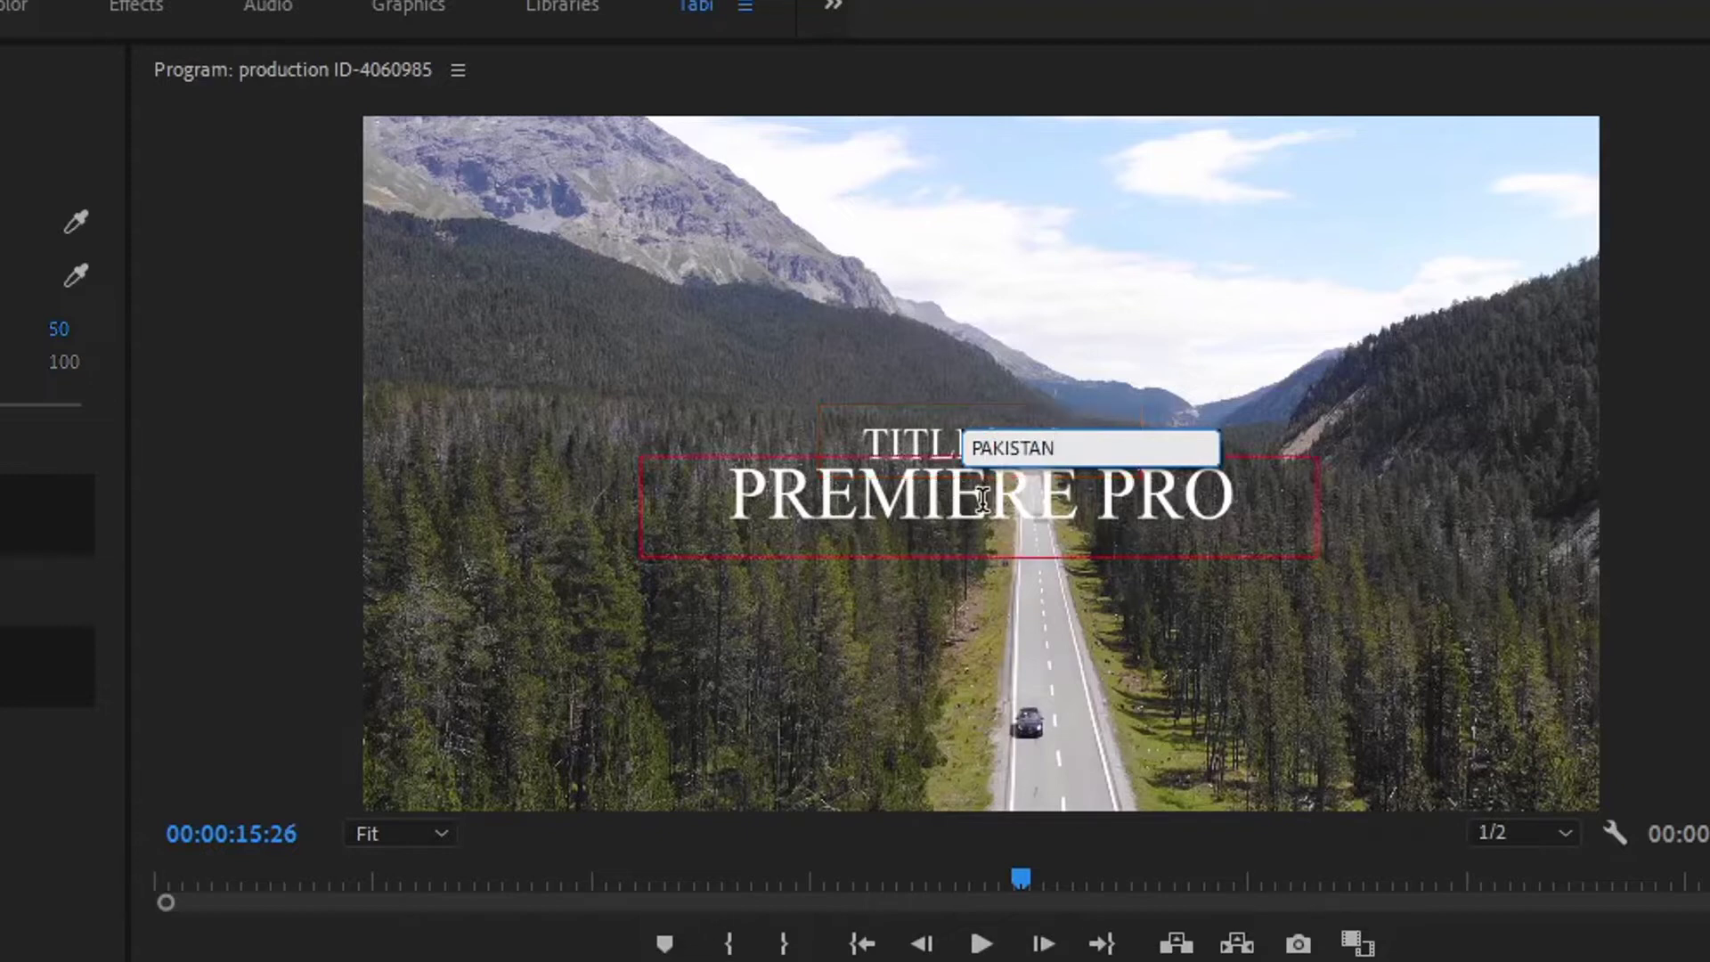
{"action": "left_click", "coordinate": [985, 508]}
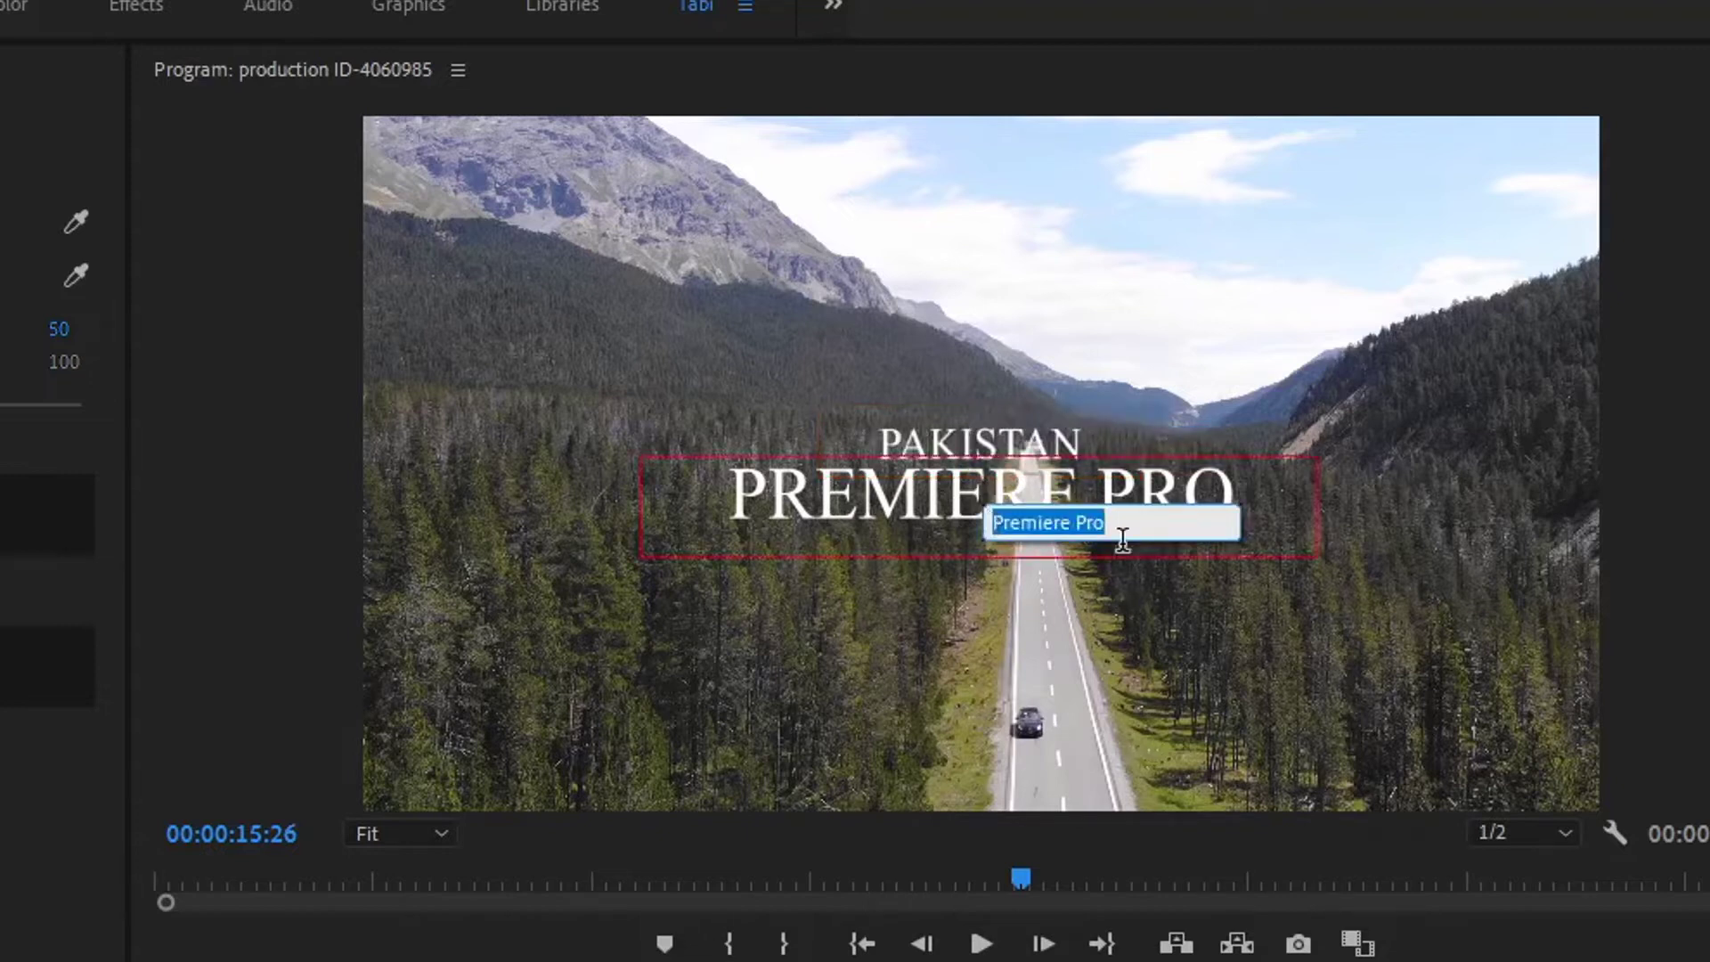
{"action": "type", "text": "ISLAMABAD"}
{"action": "key", "text": "Return"}
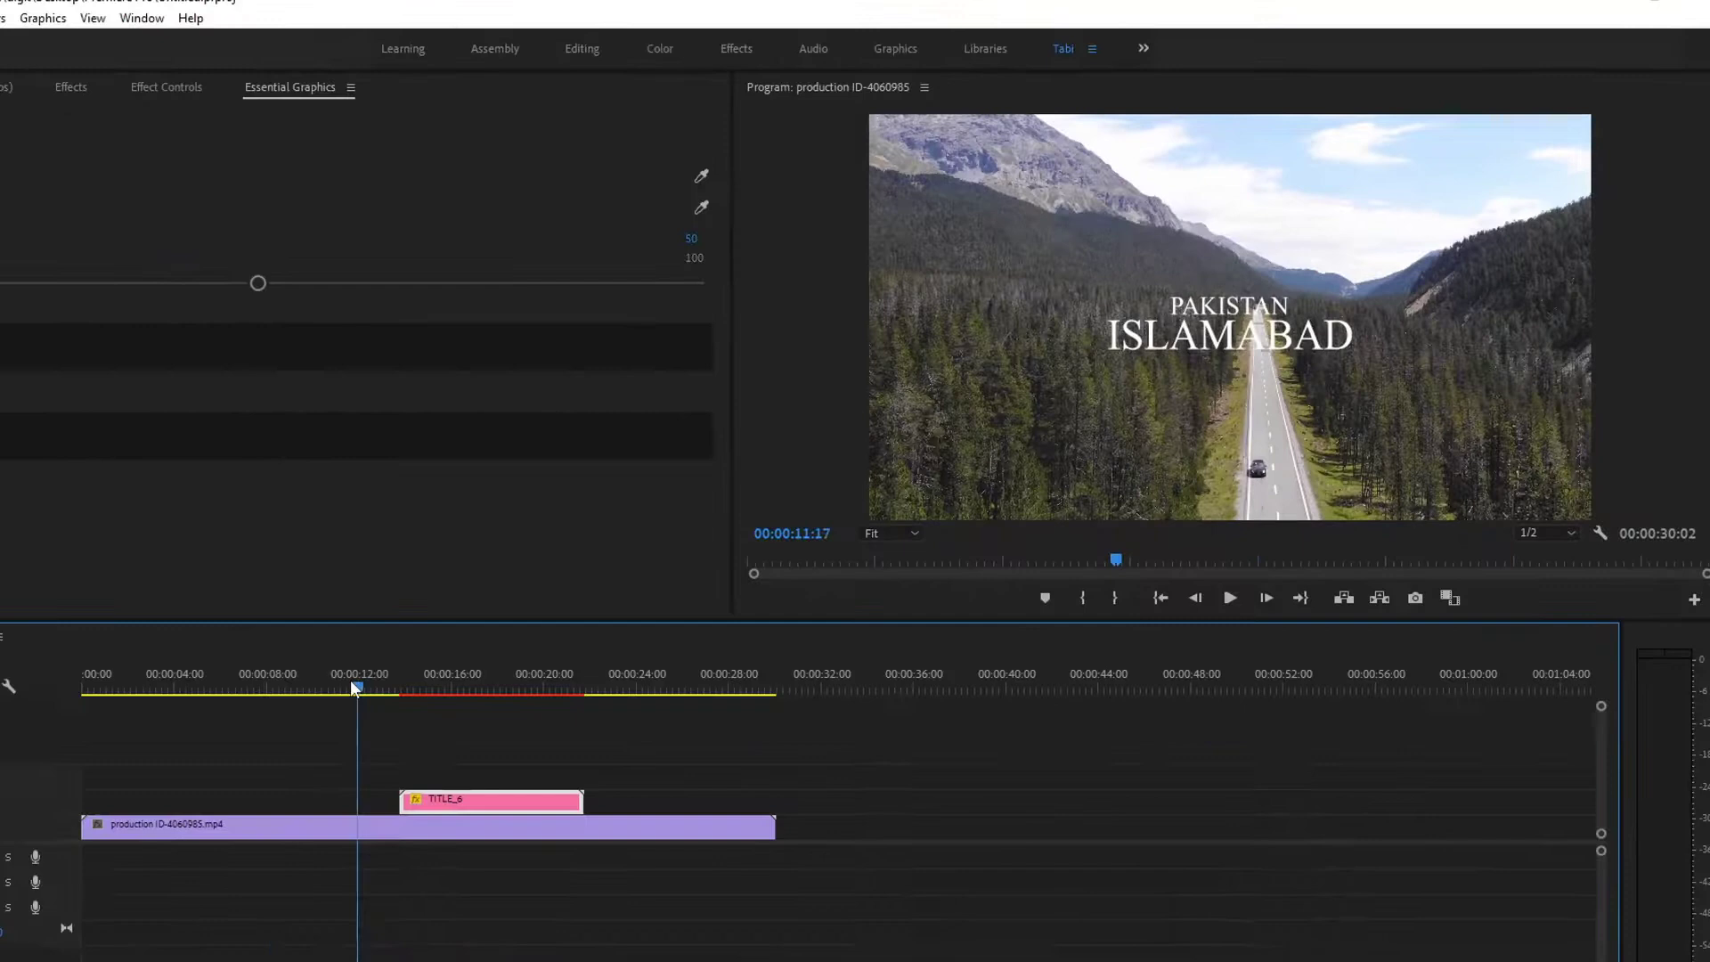
{"action": "left_click", "coordinate": [488, 620]}
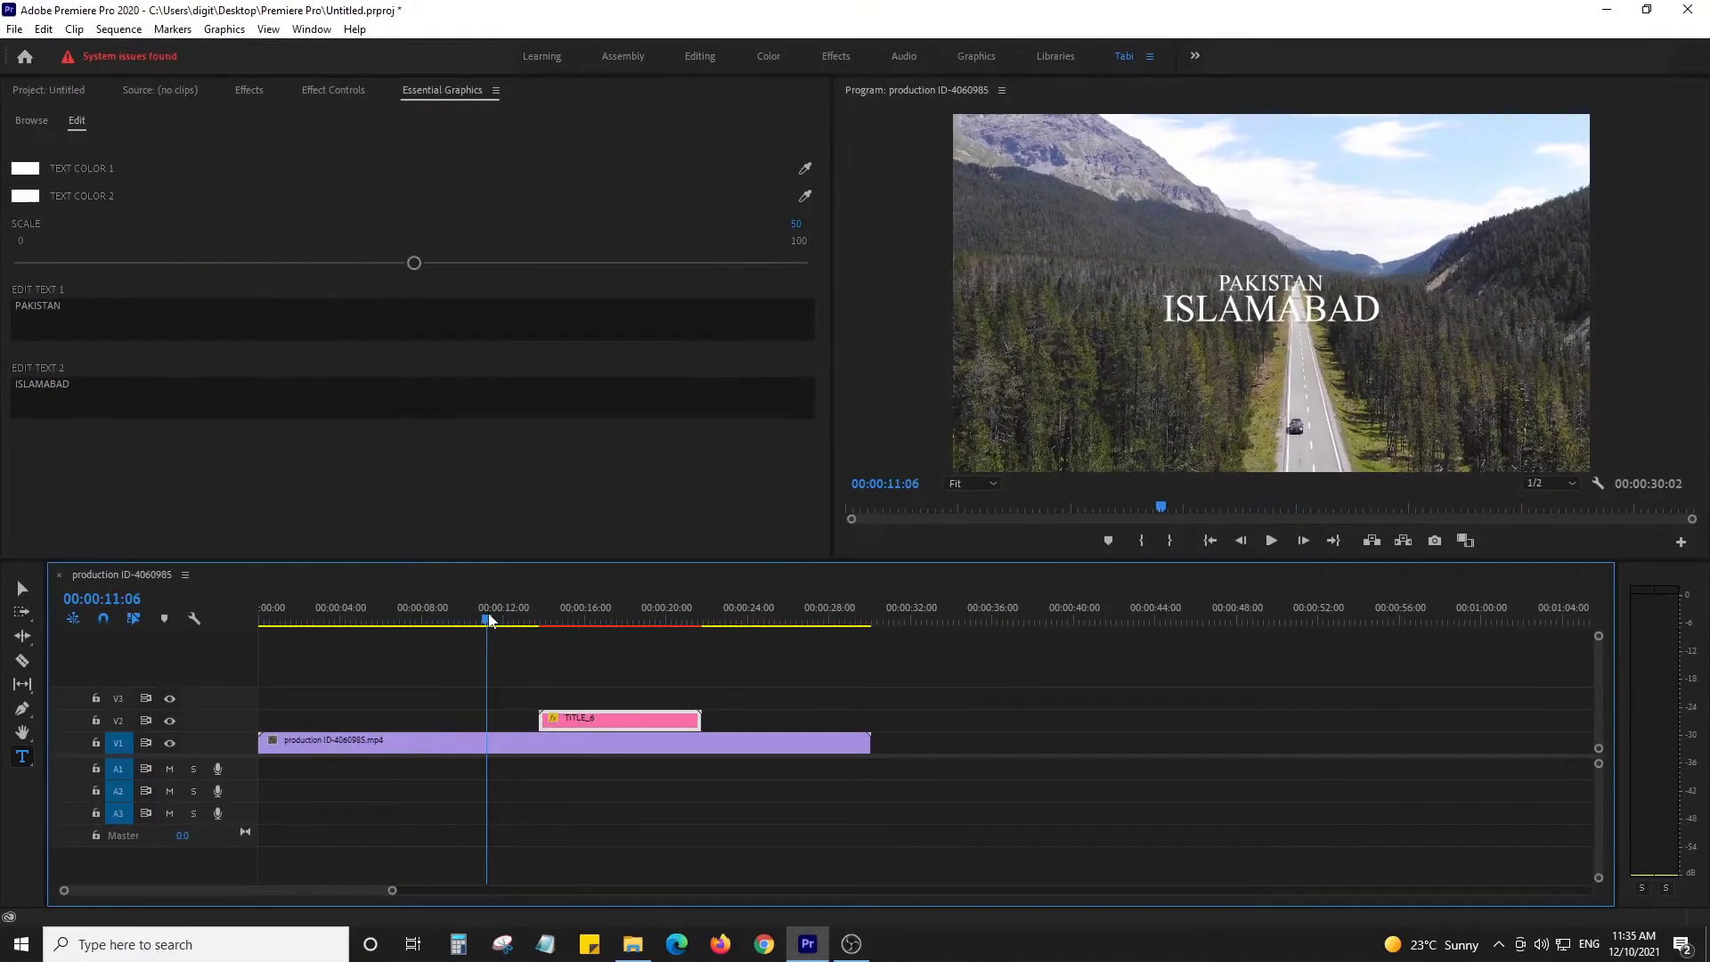
- Mark In at 13:16 and Out at 22:05 around the title, then render that range
{"action": "left_click_drag", "start_coordinate": [489, 620], "coordinate": [522, 626]}
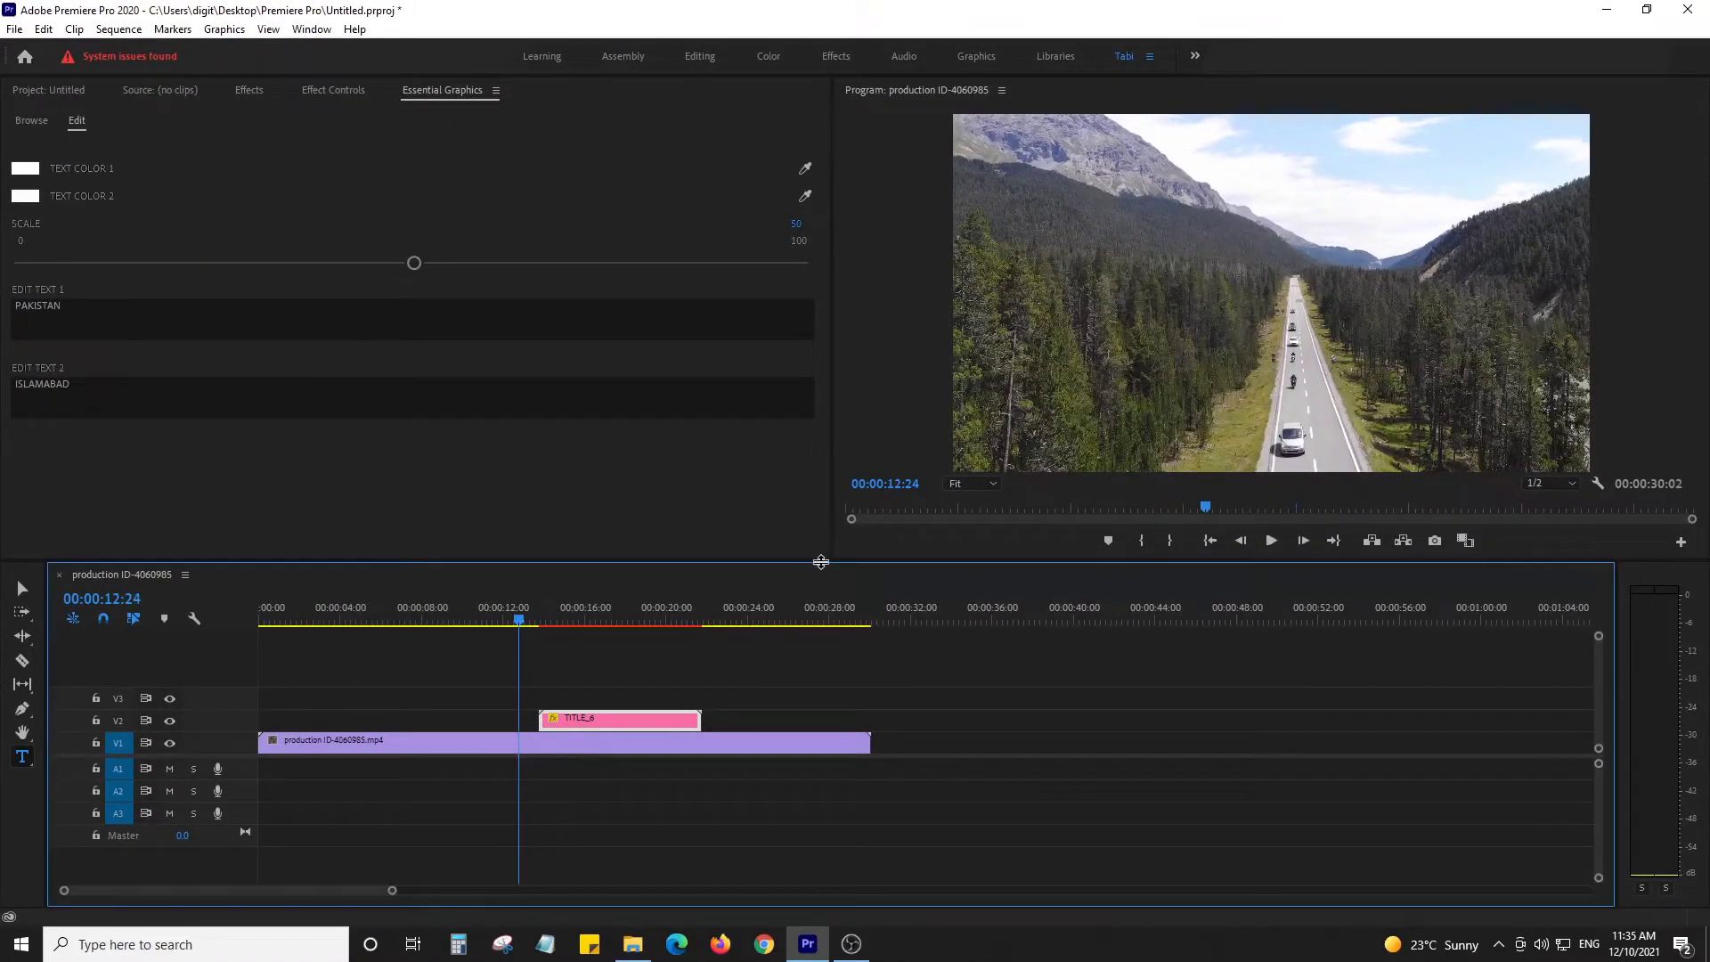
{"action": "left_click_drag", "start_coordinate": [820, 563], "coordinate": [820, 591]}
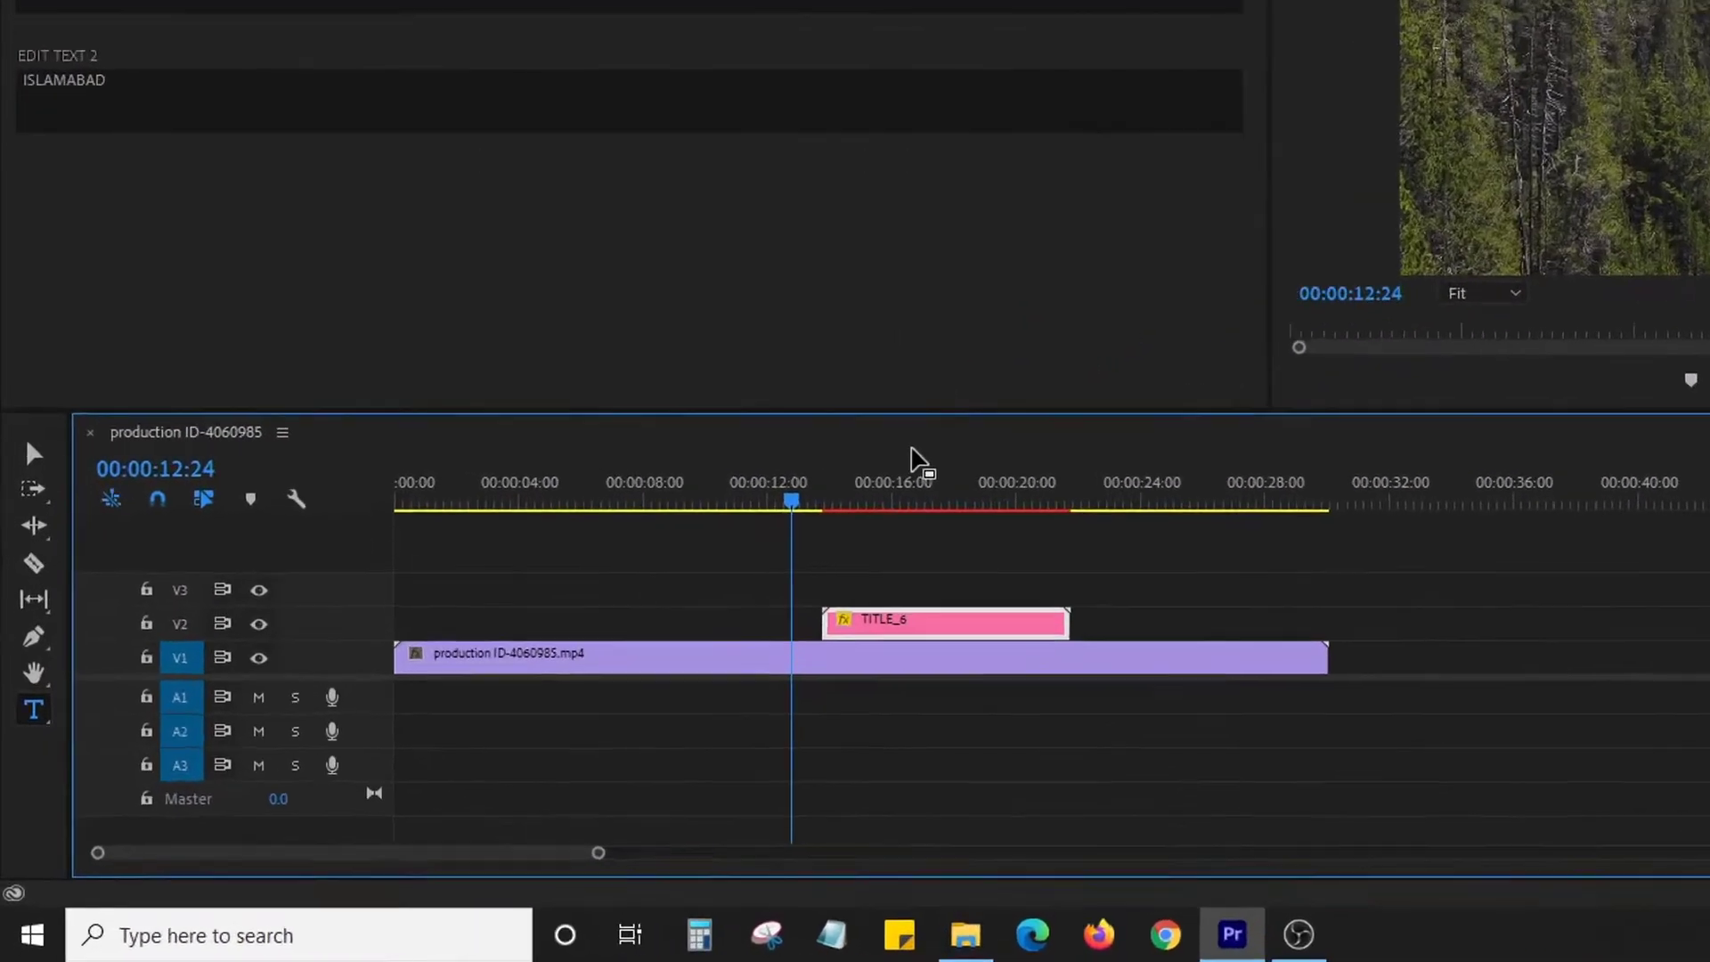
{"action": "left_click_drag", "start_coordinate": [929, 420], "coordinate": [952, 431]}
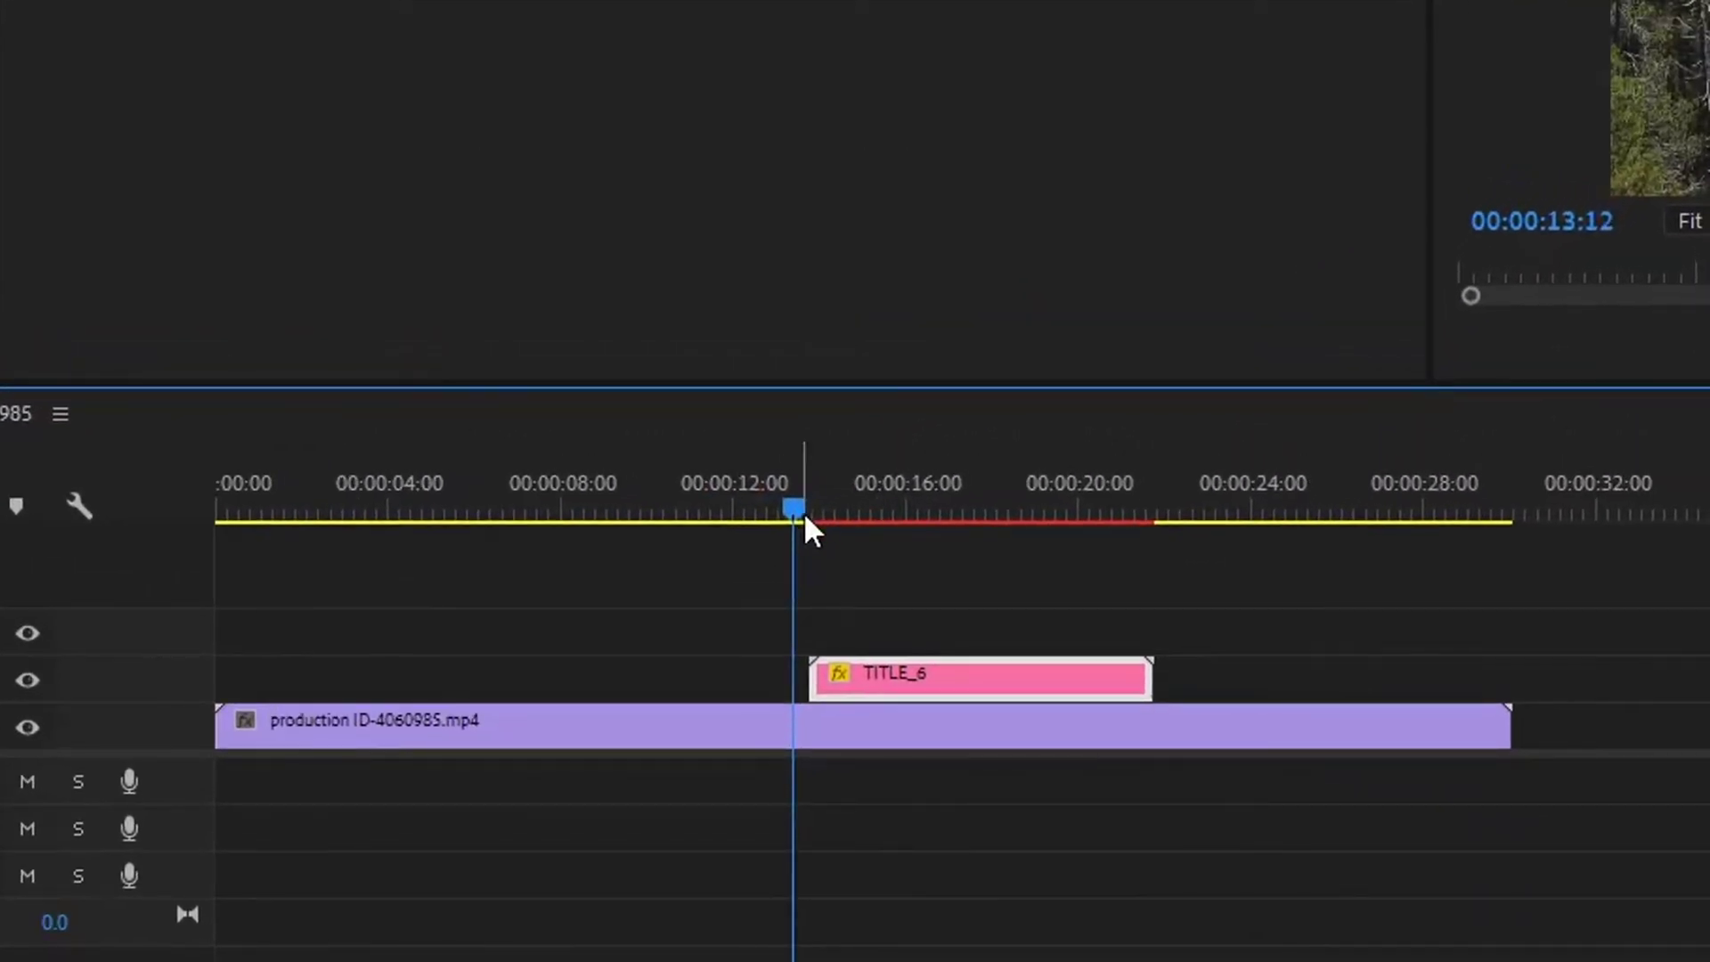
{"action": "left_click_drag", "start_coordinate": [805, 517], "coordinate": [807, 518]}
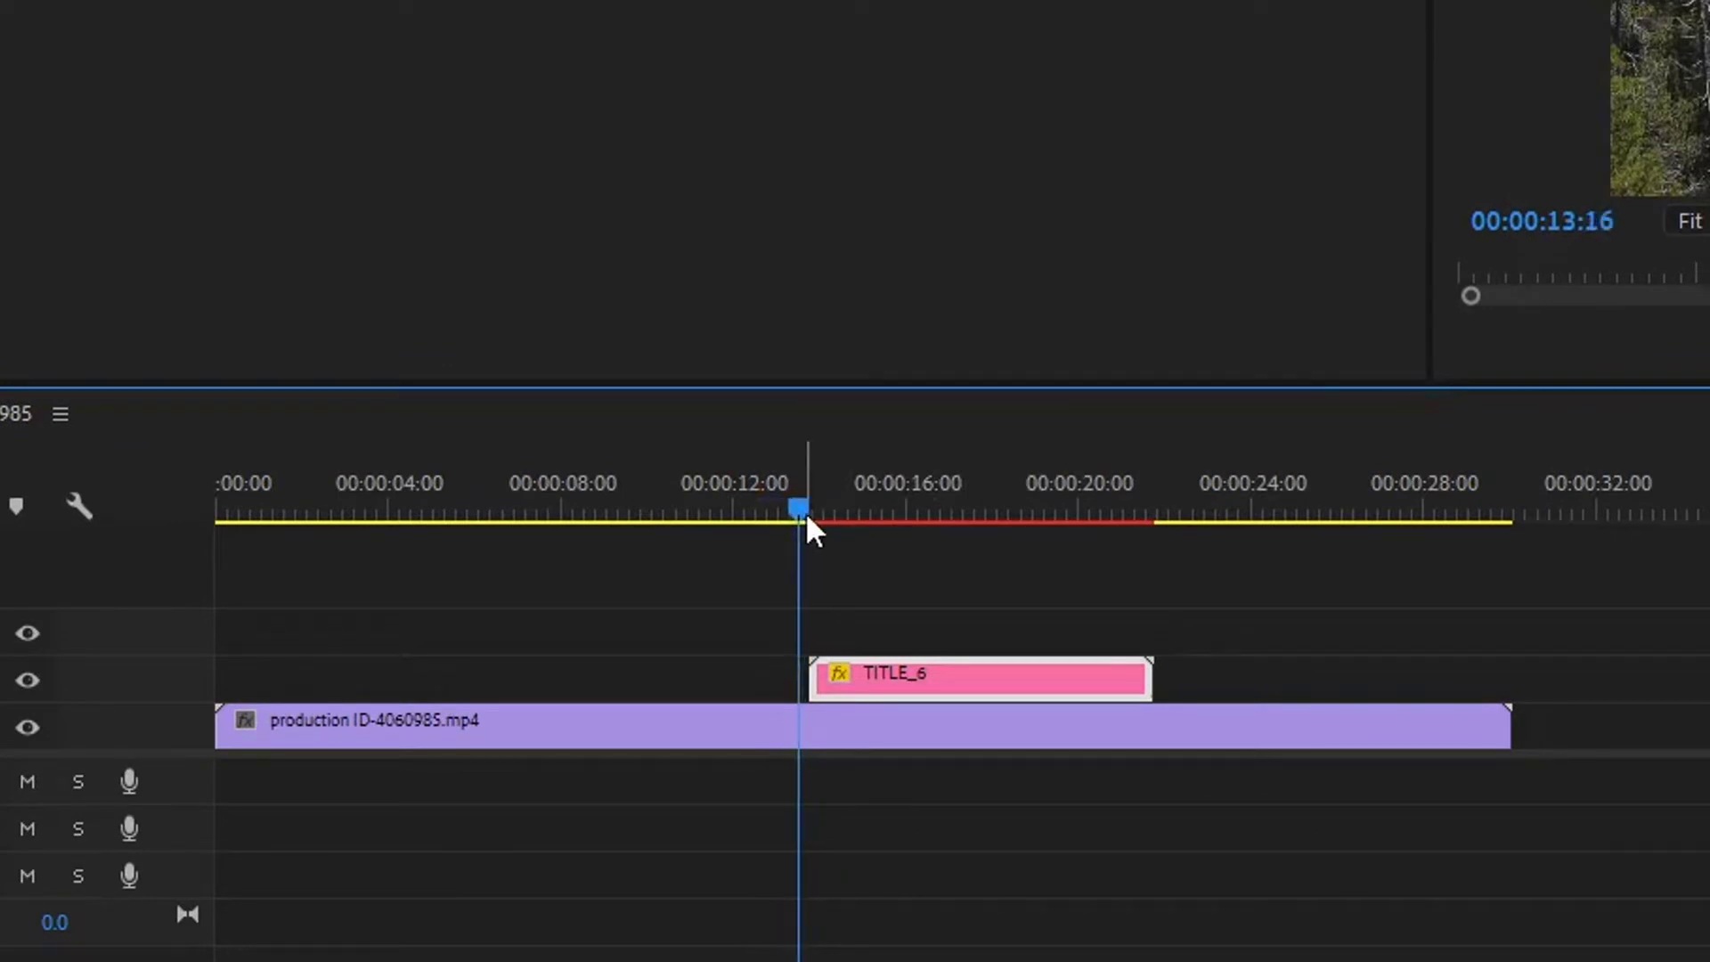
{"action": "key", "text": "i"}
{"action": "left_click_drag", "start_coordinate": [820, 502], "coordinate": [1177, 501]}
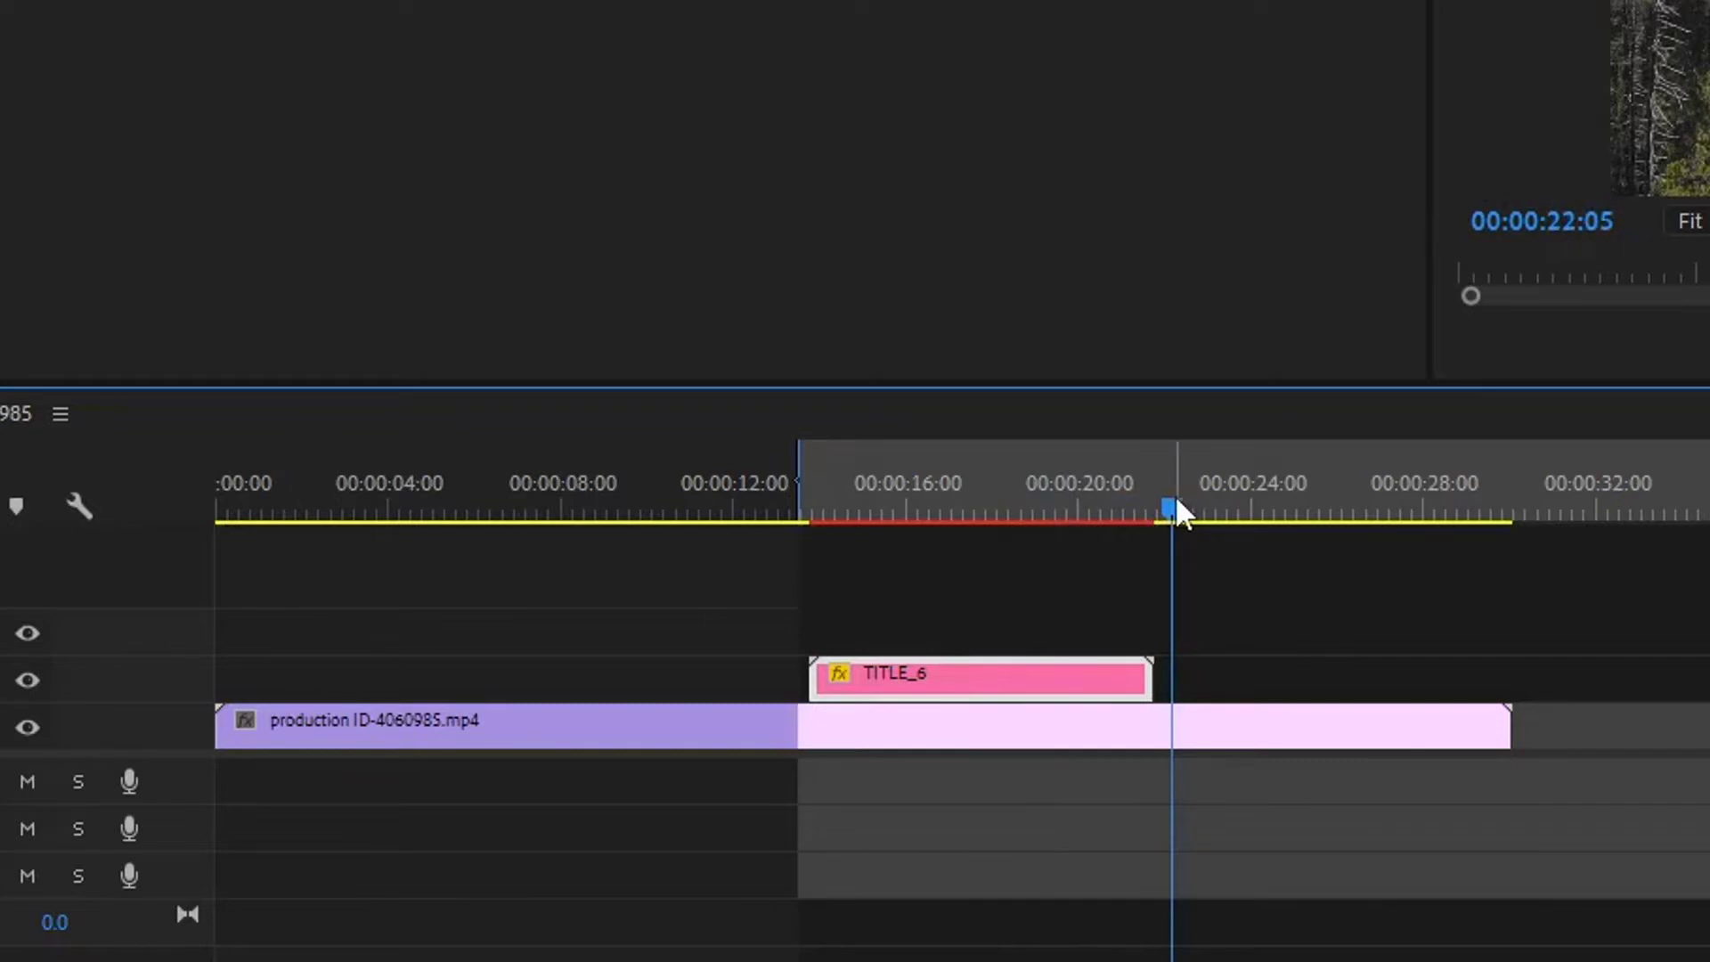
{"action": "key", "text": "o"}
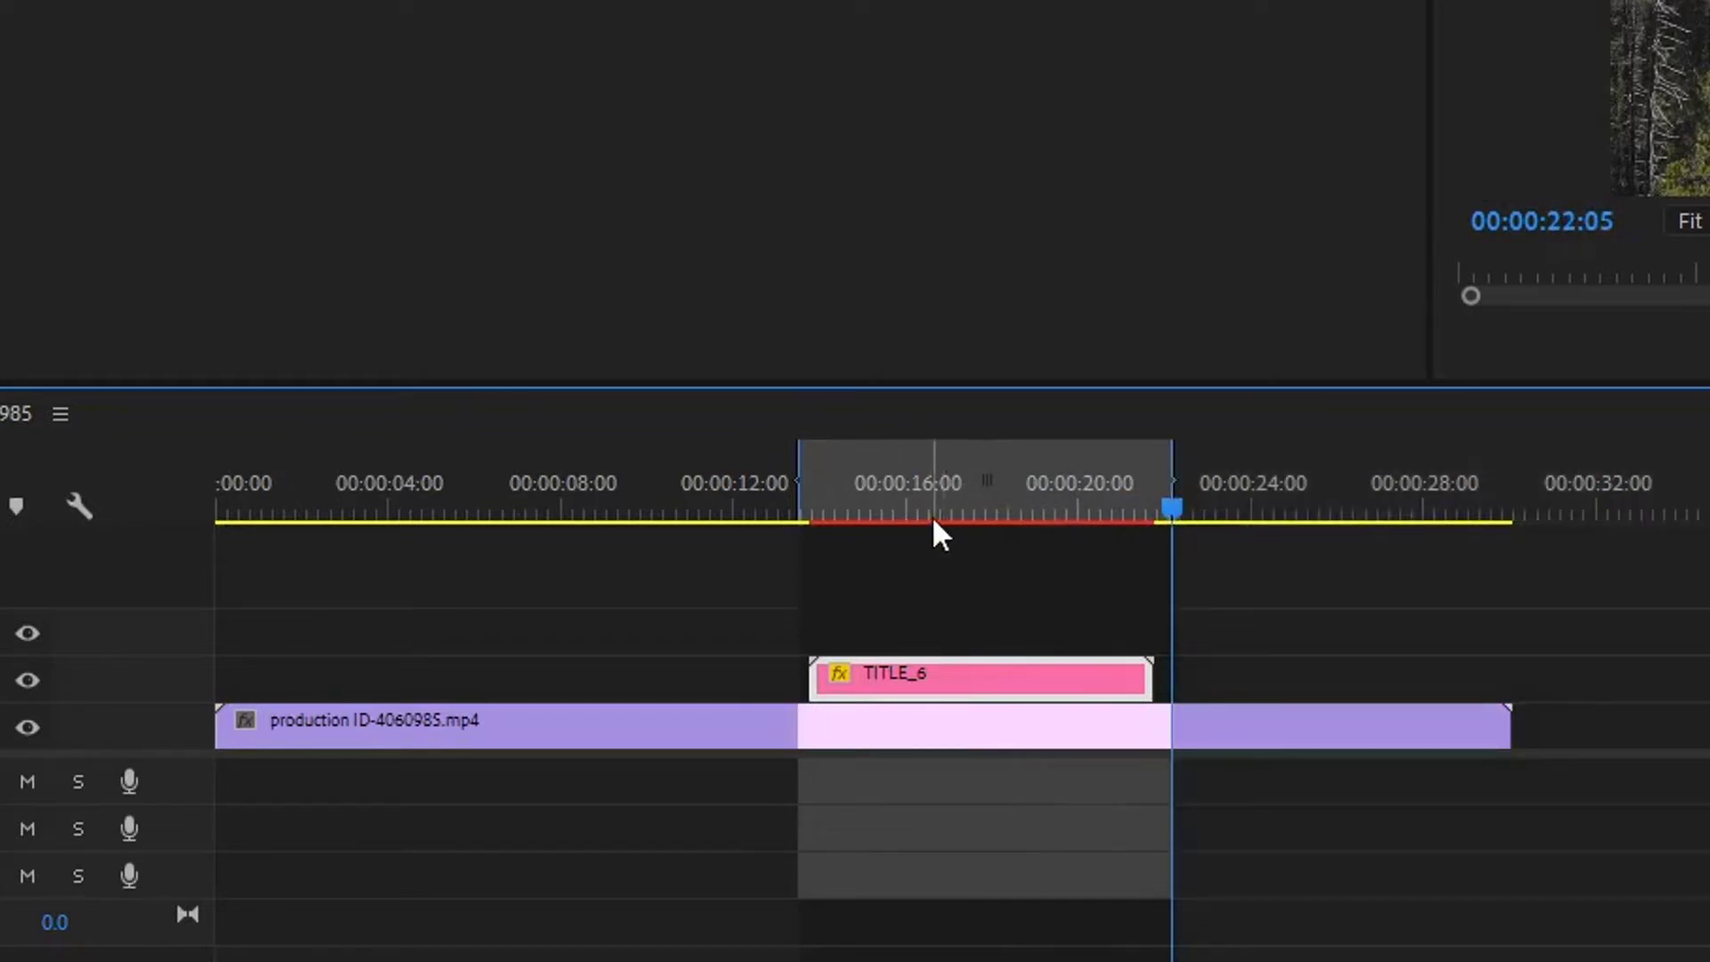
{"action": "left_click", "coordinate": [935, 512]}
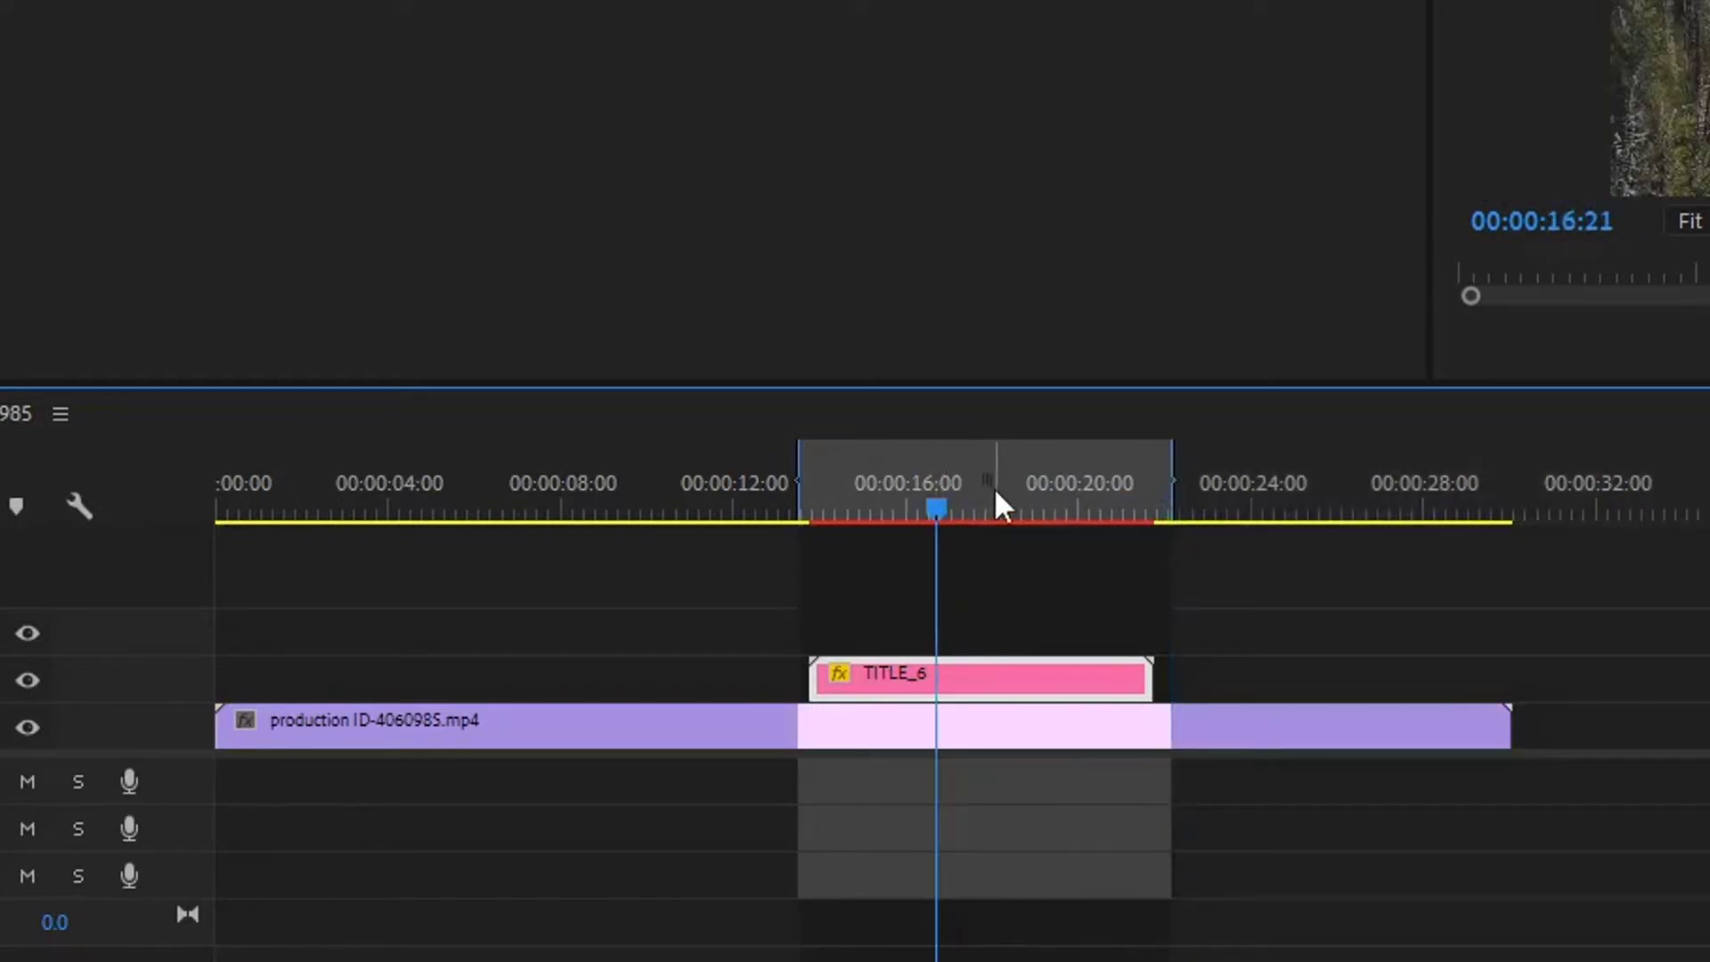
{"action": "key", "text": "Return"}
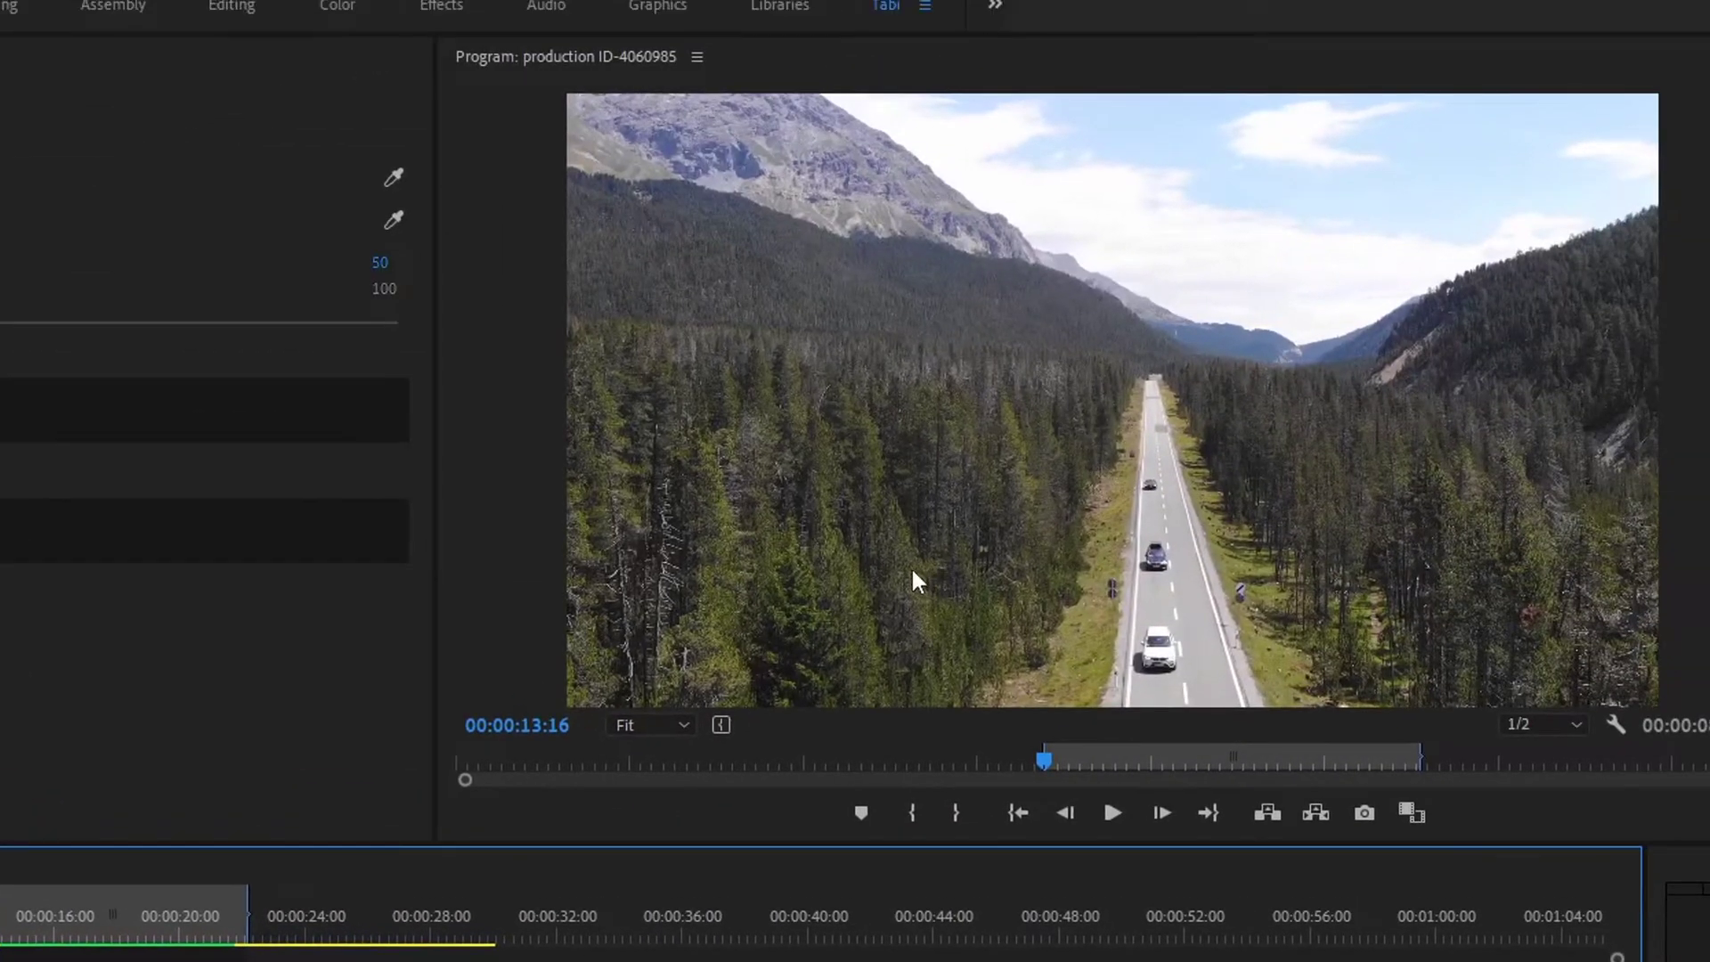
{"action": "key", "text": "space"}
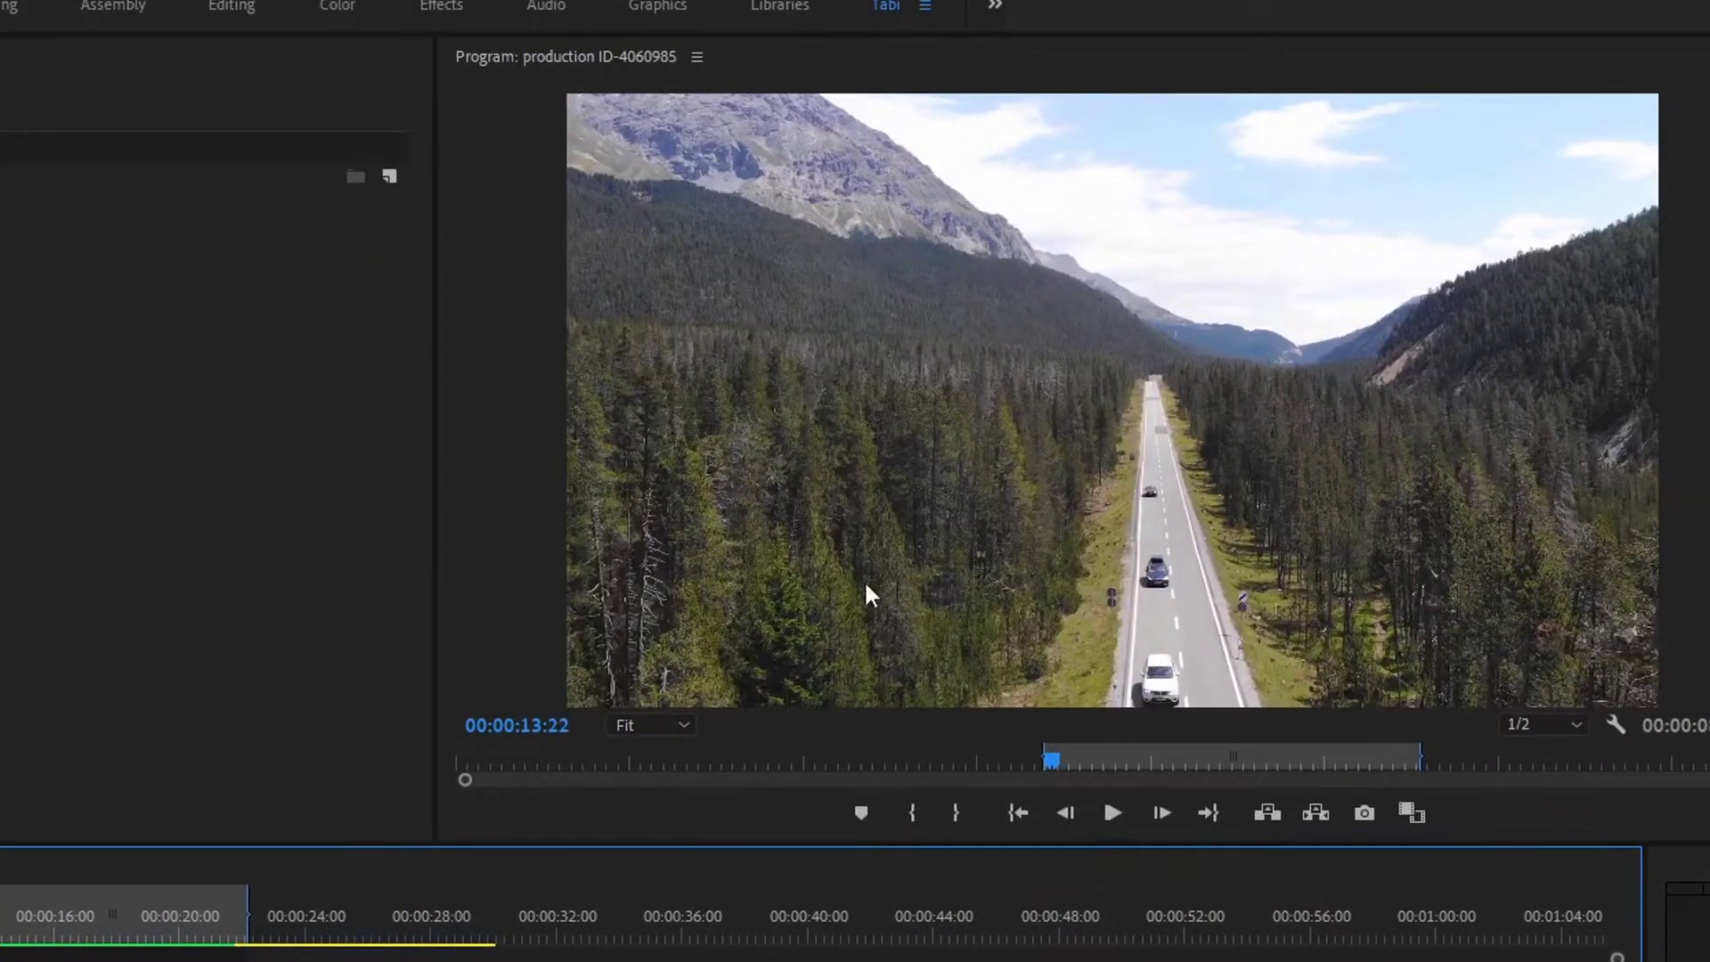
{"action": "key", "text": "space"}
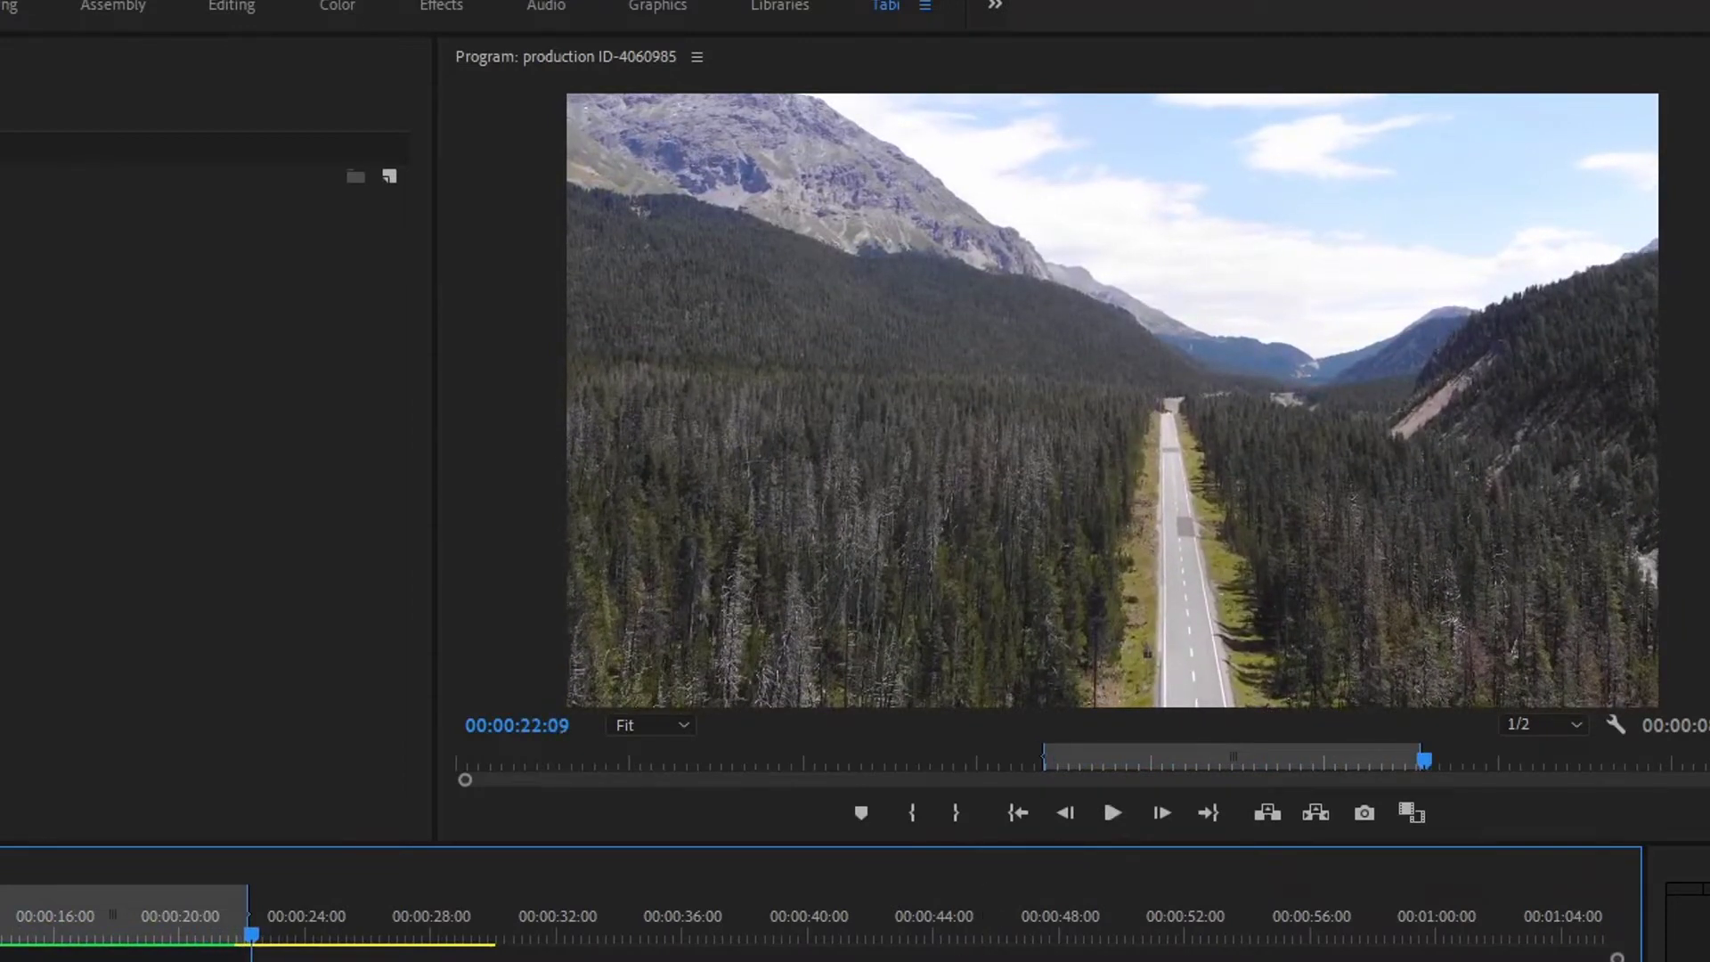
{"action": "left_click", "coordinate": [33, 935]}
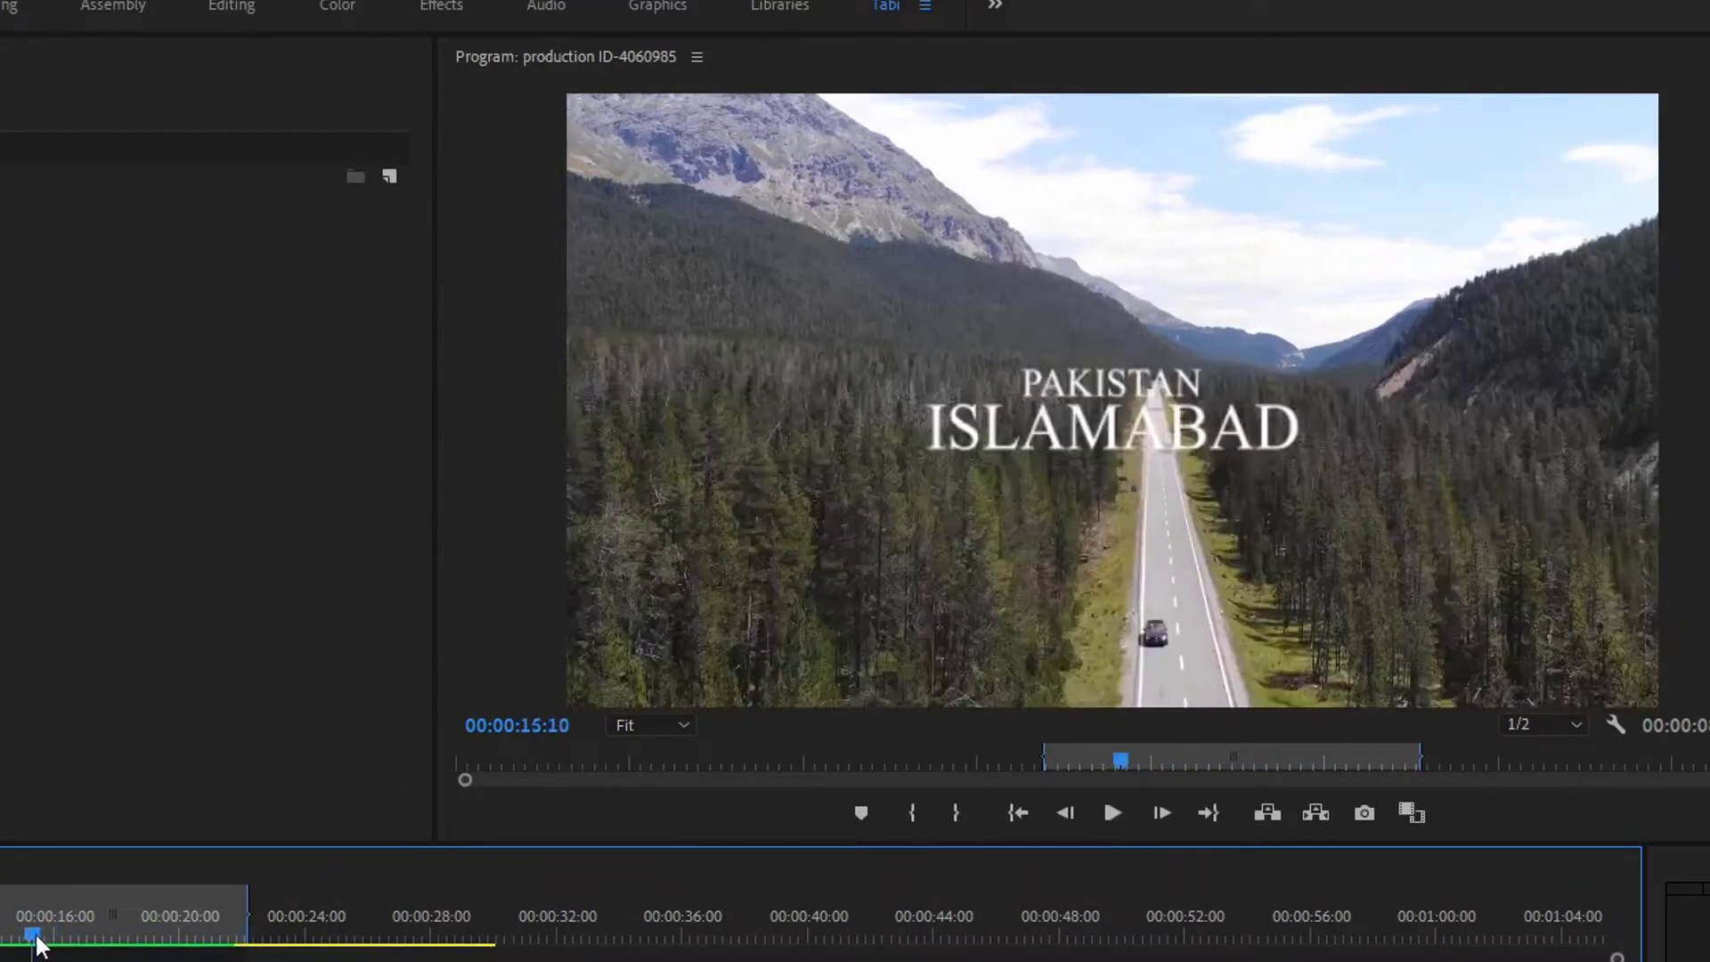
{"action": "left_click_drag", "start_coordinate": [36, 944], "coordinate": [89, 946]}
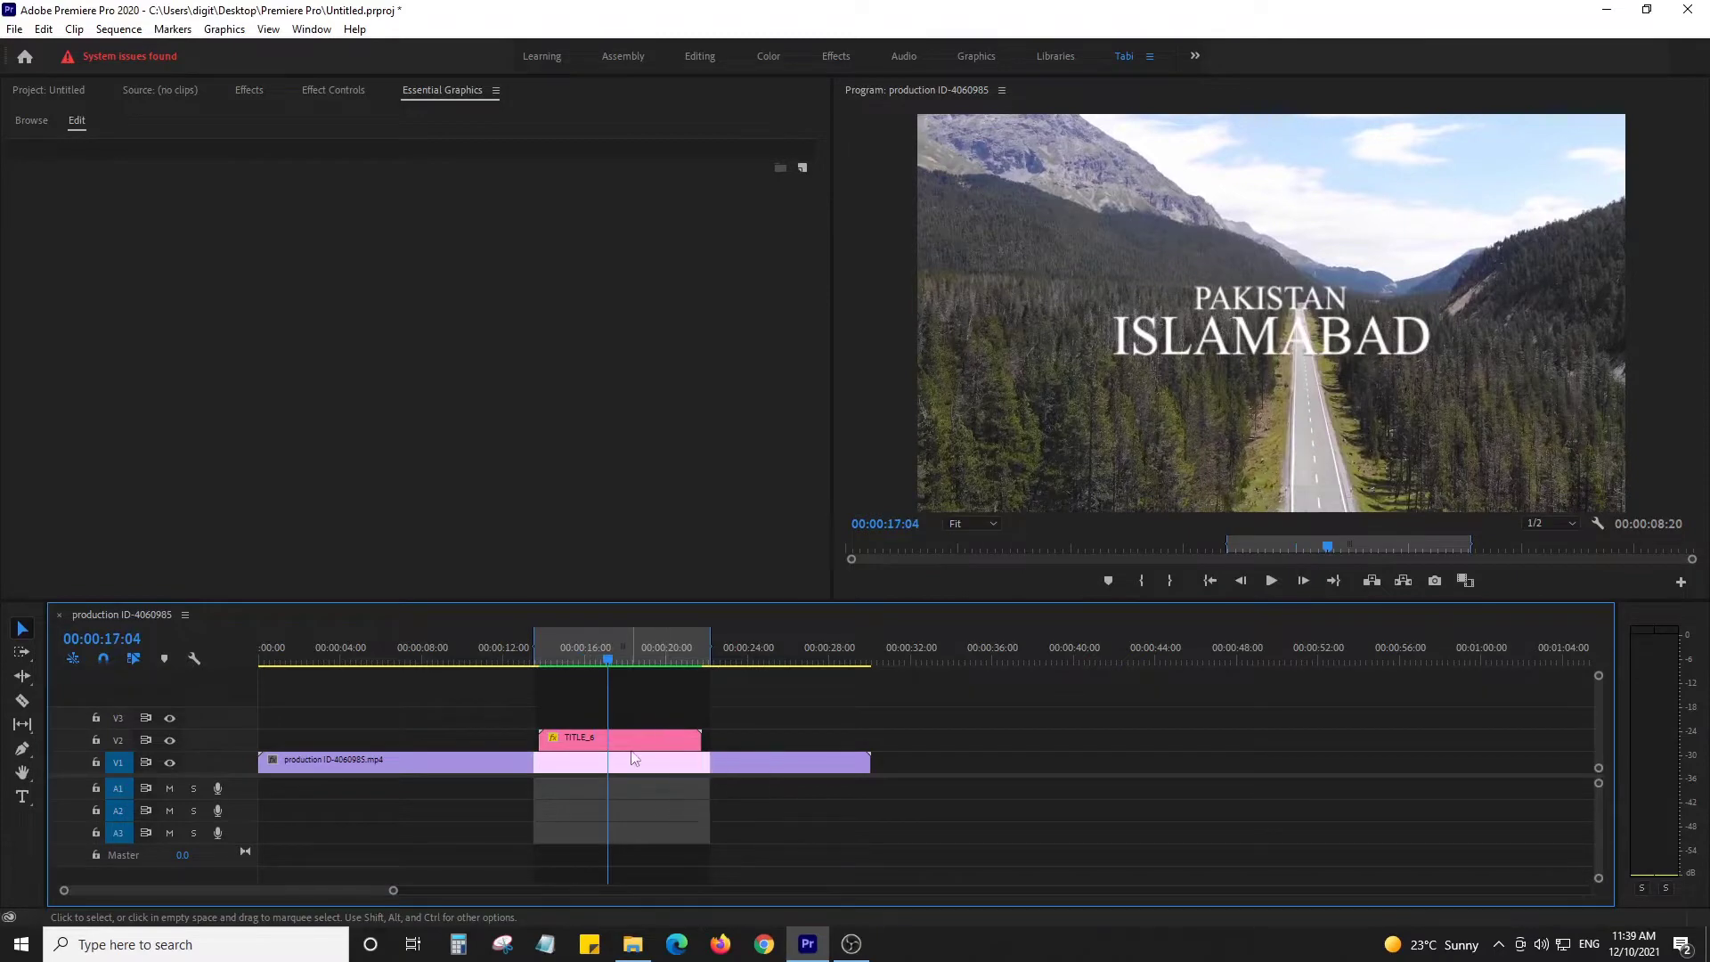
- Select the TITLE_6 clip and bring up its PAKISTAN and ISLAMABAD text fields in Essential Graphics
{"action": "left_click", "coordinate": [636, 739]}
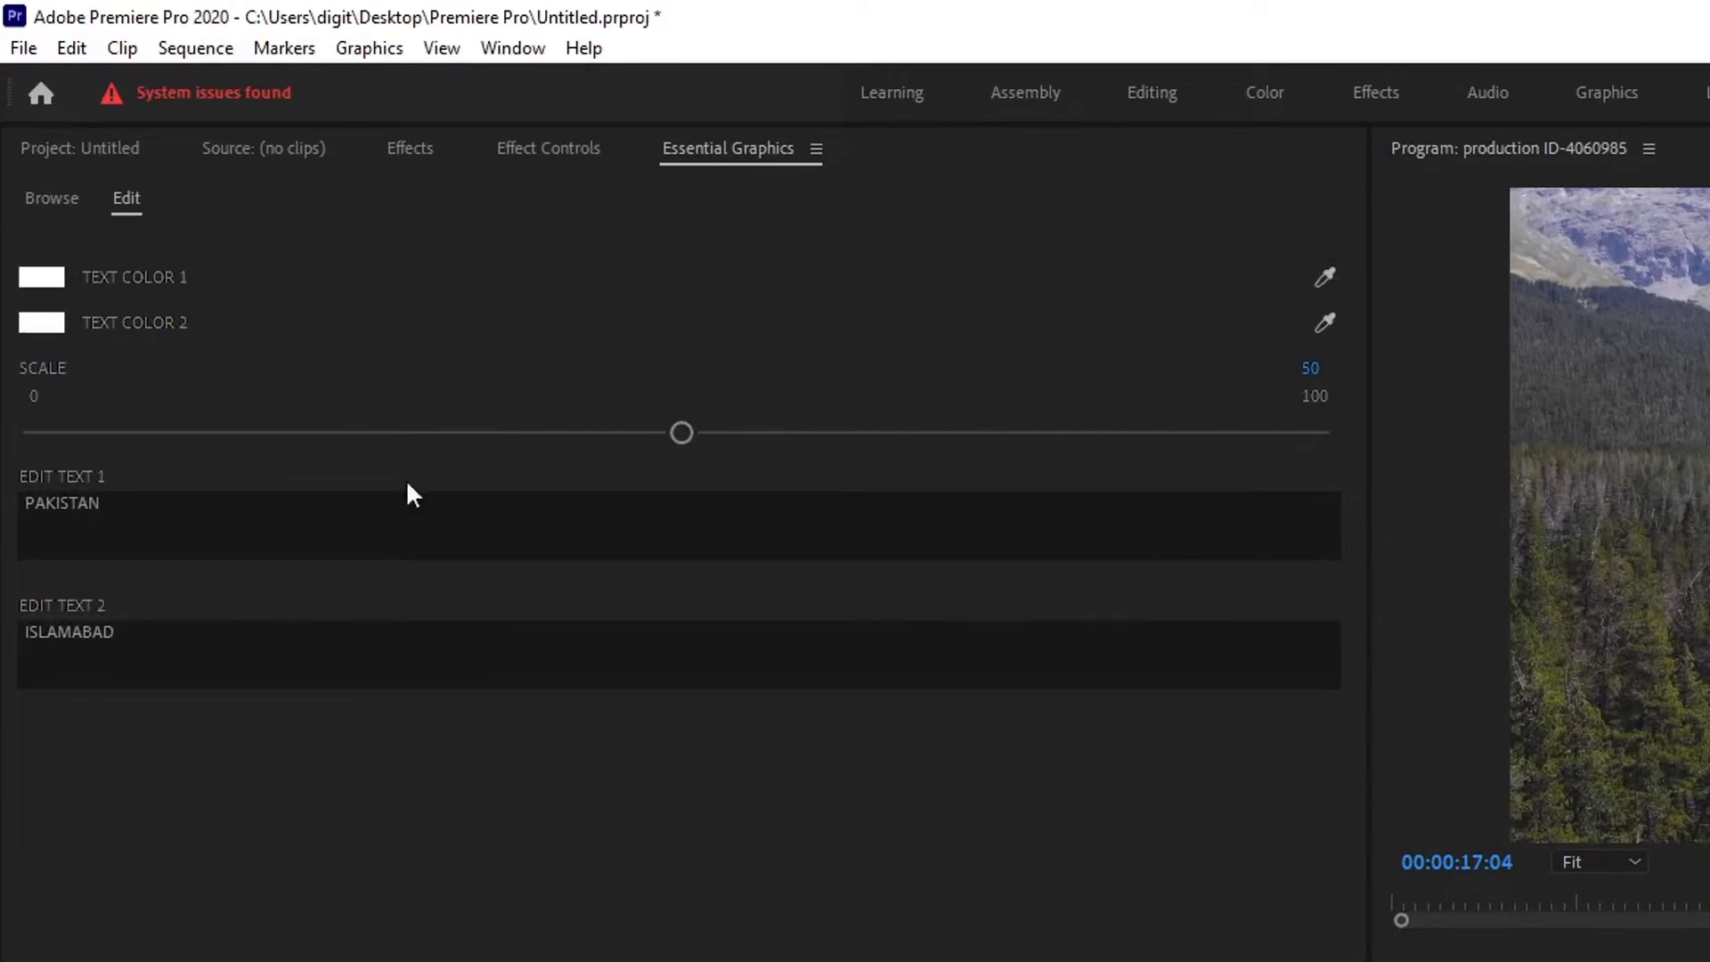
{"action": "left_click", "coordinate": [135, 527]}
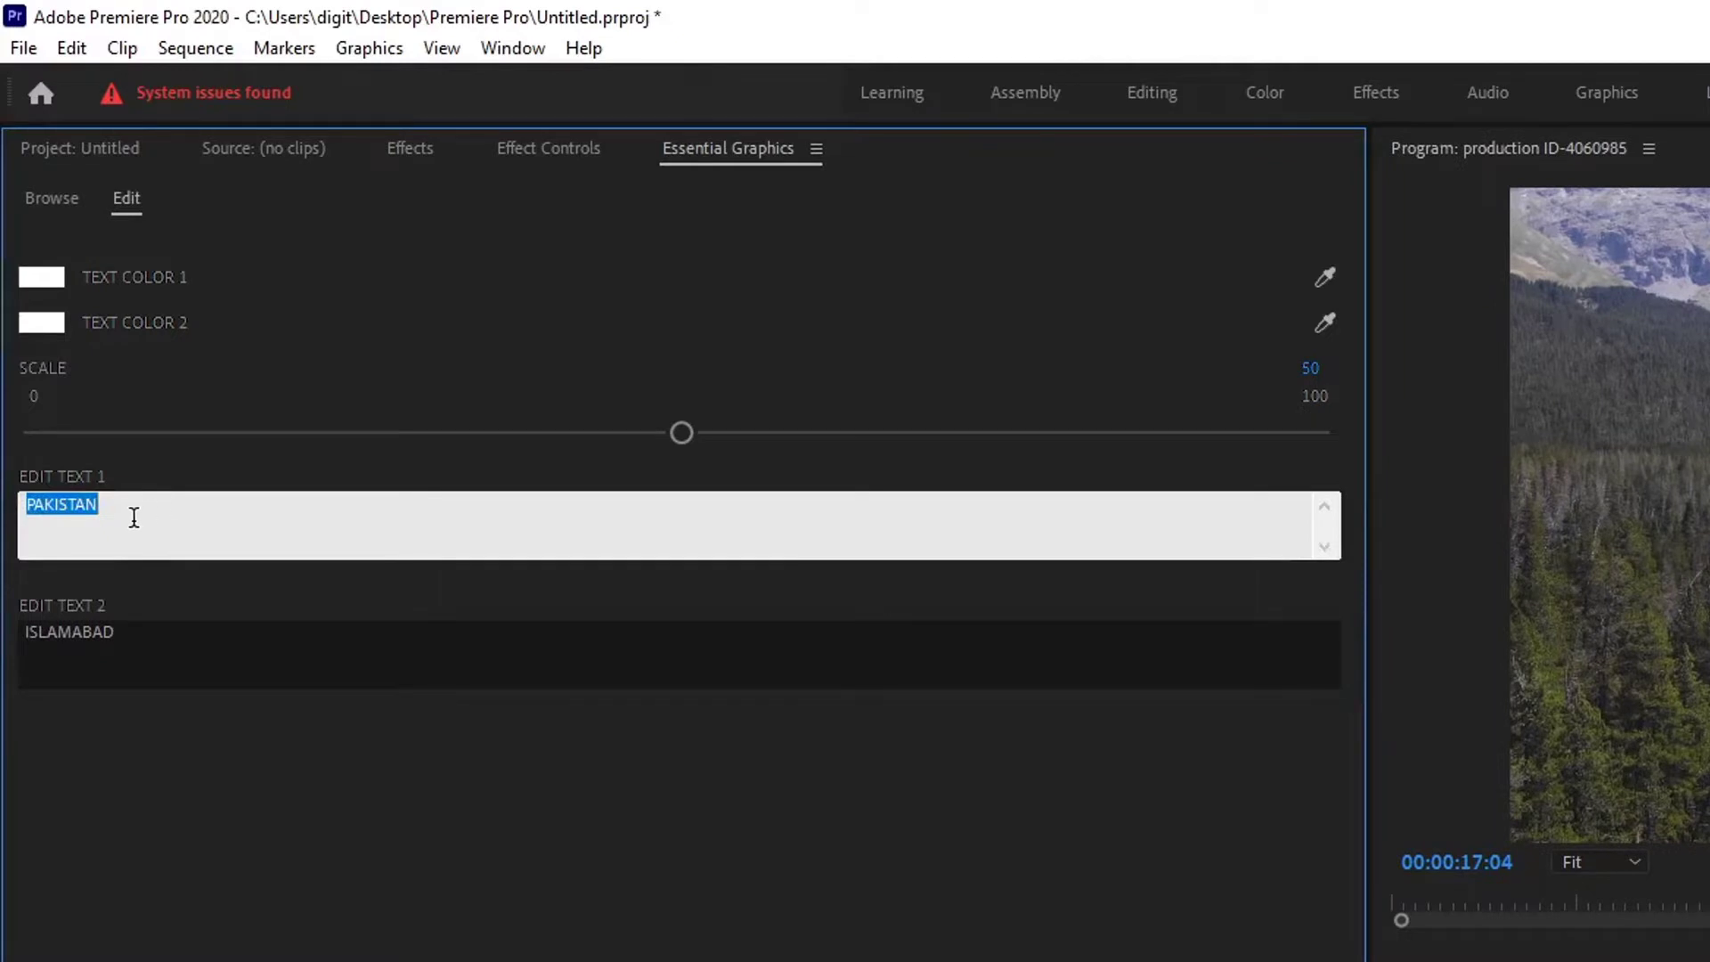
{"action": "left_click", "coordinate": [136, 656]}
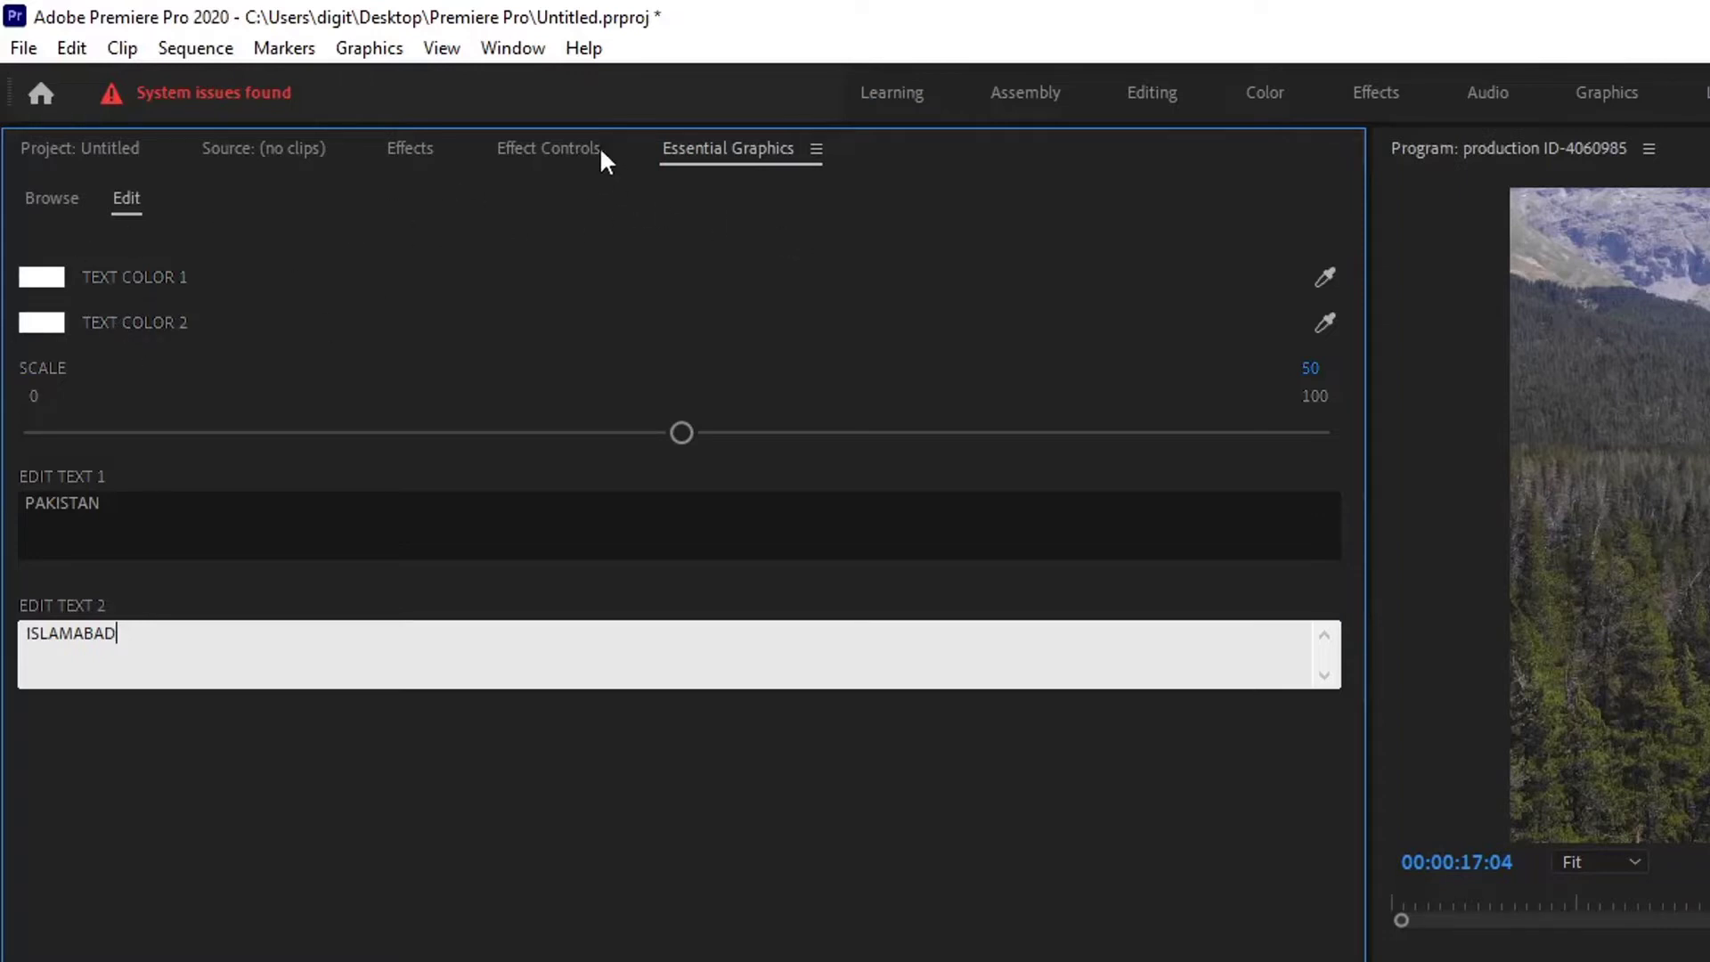
- Install reveal.mogrt from the 4 Cinematic Titles Reveal folder as a motion graphics template
{"action": "left_click", "coordinate": [49, 203]}
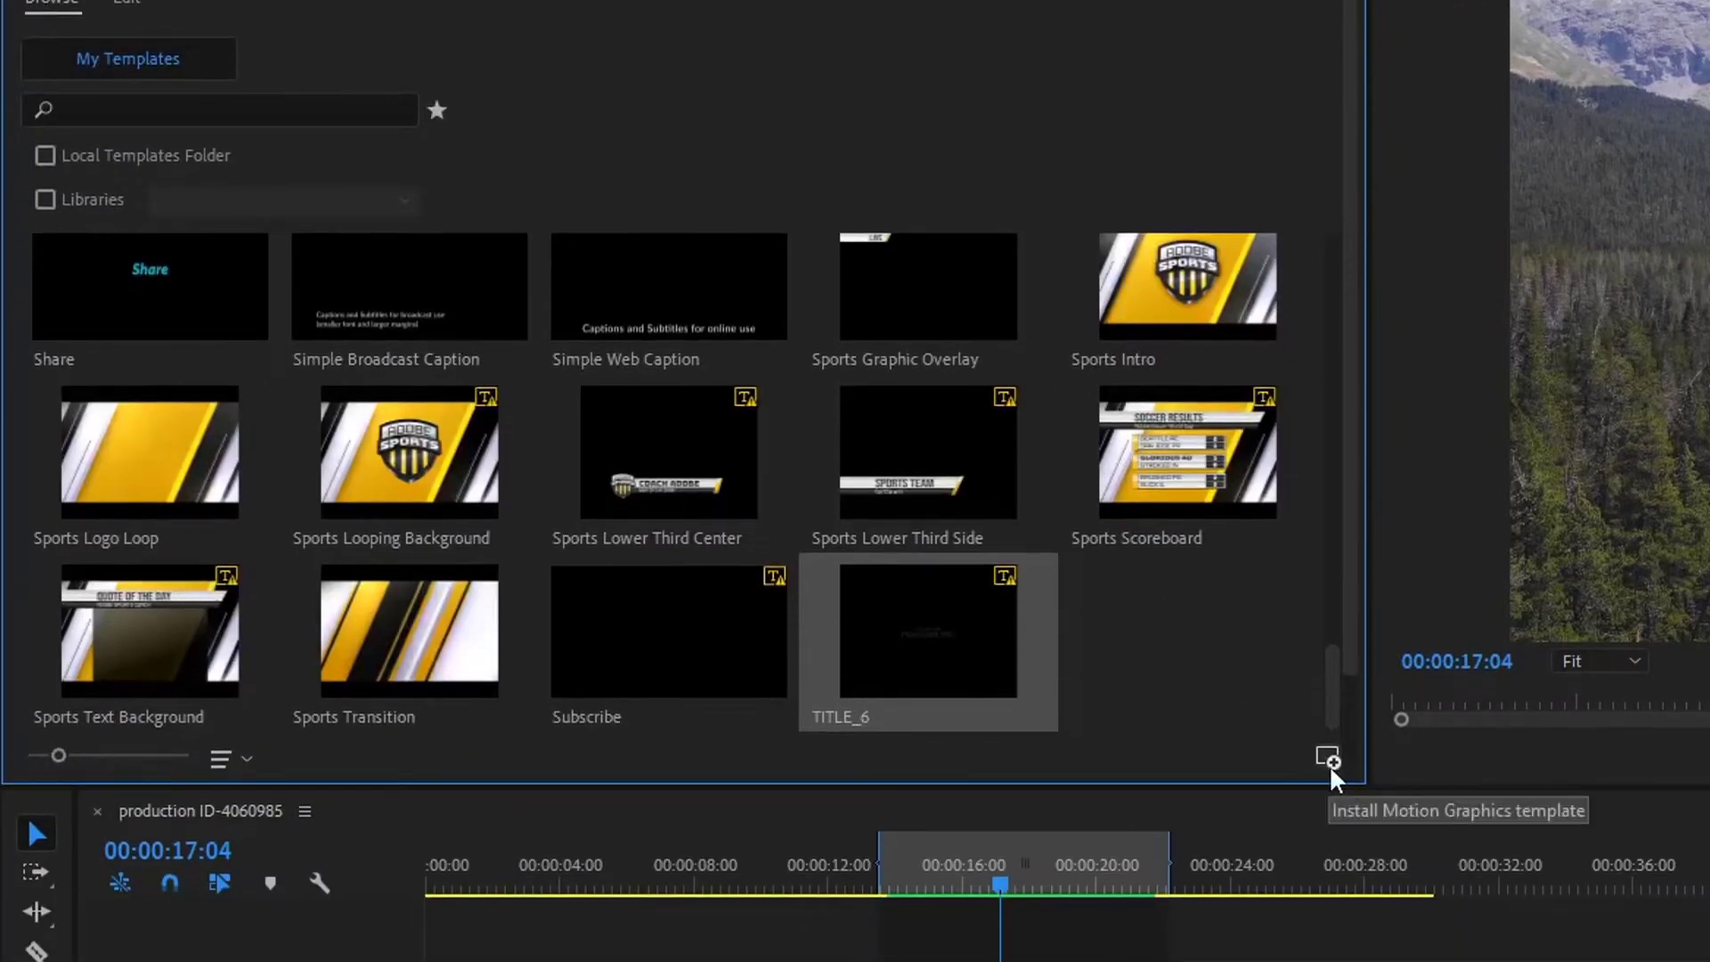
{"action": "left_click", "coordinate": [1329, 768]}
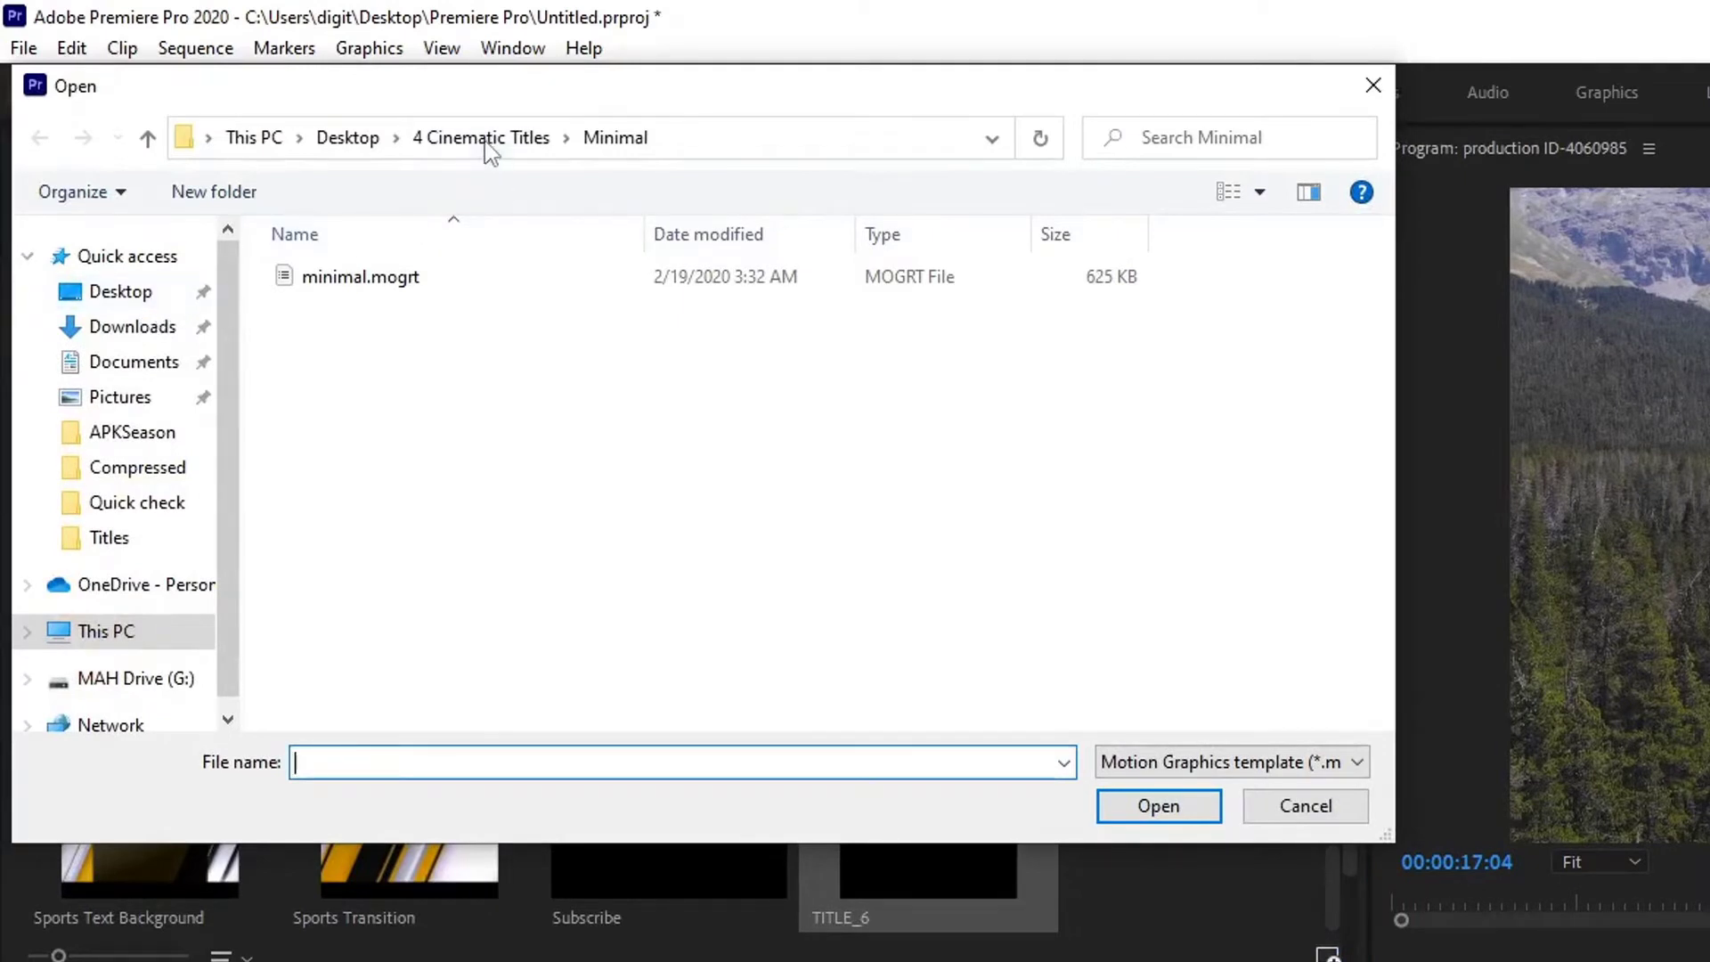
{"action": "left_click", "coordinate": [485, 117]}
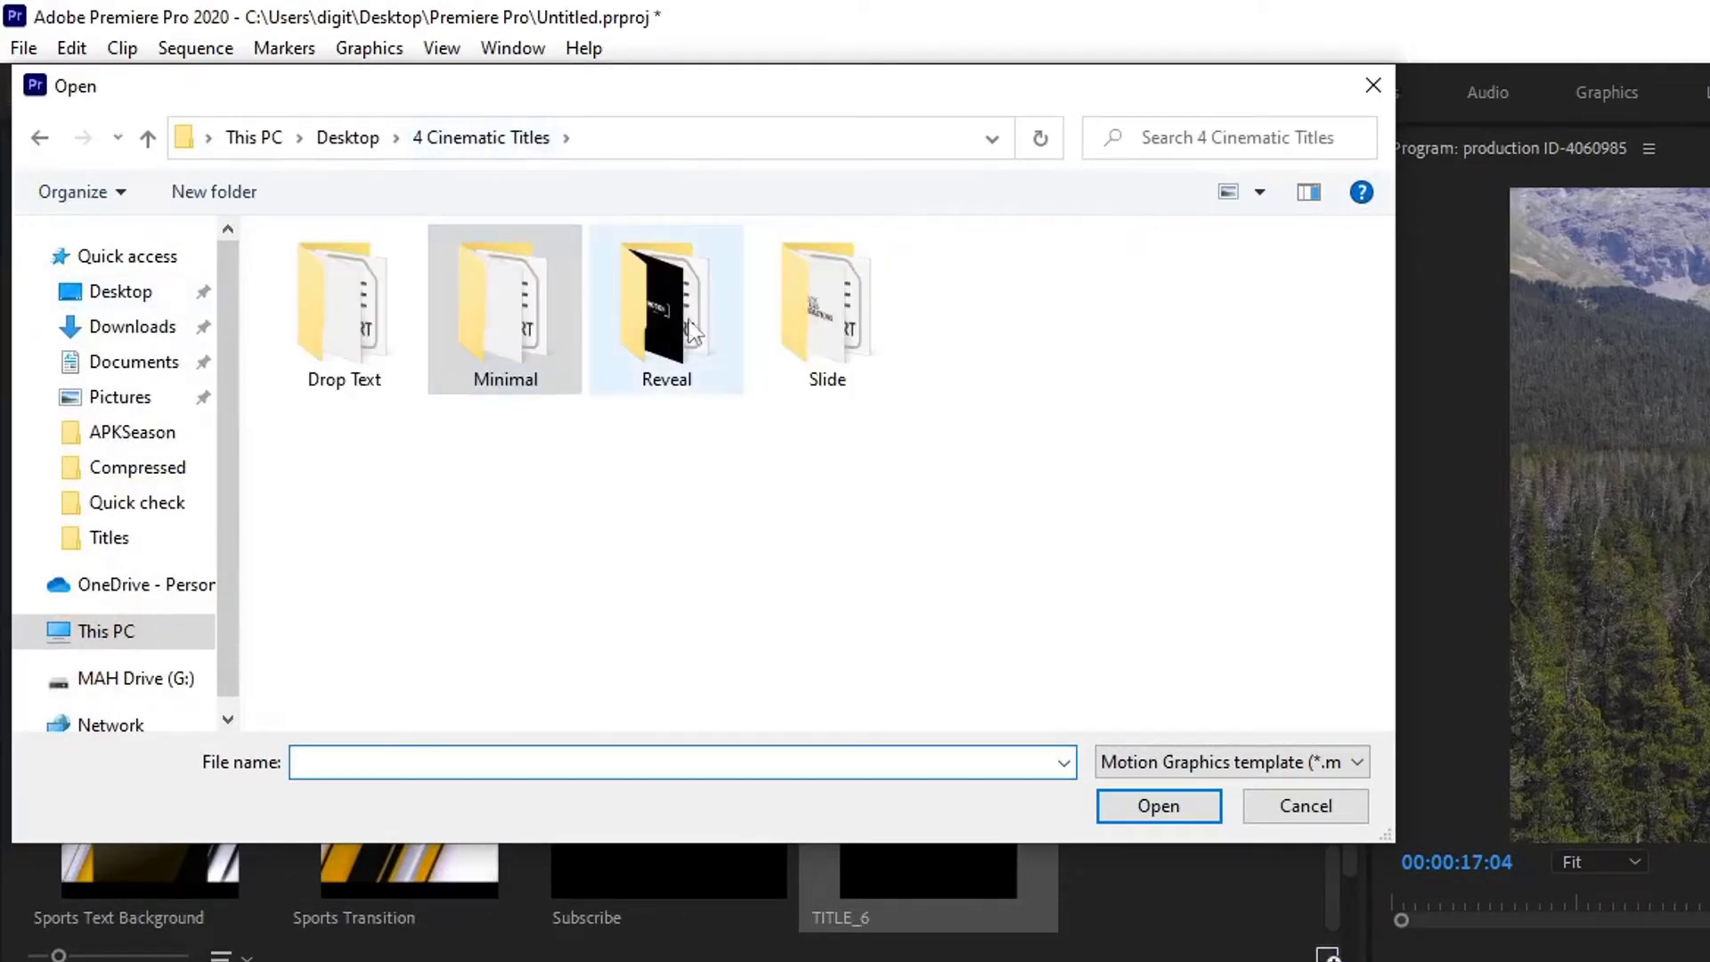
{"action": "double_click", "coordinate": [659, 331]}
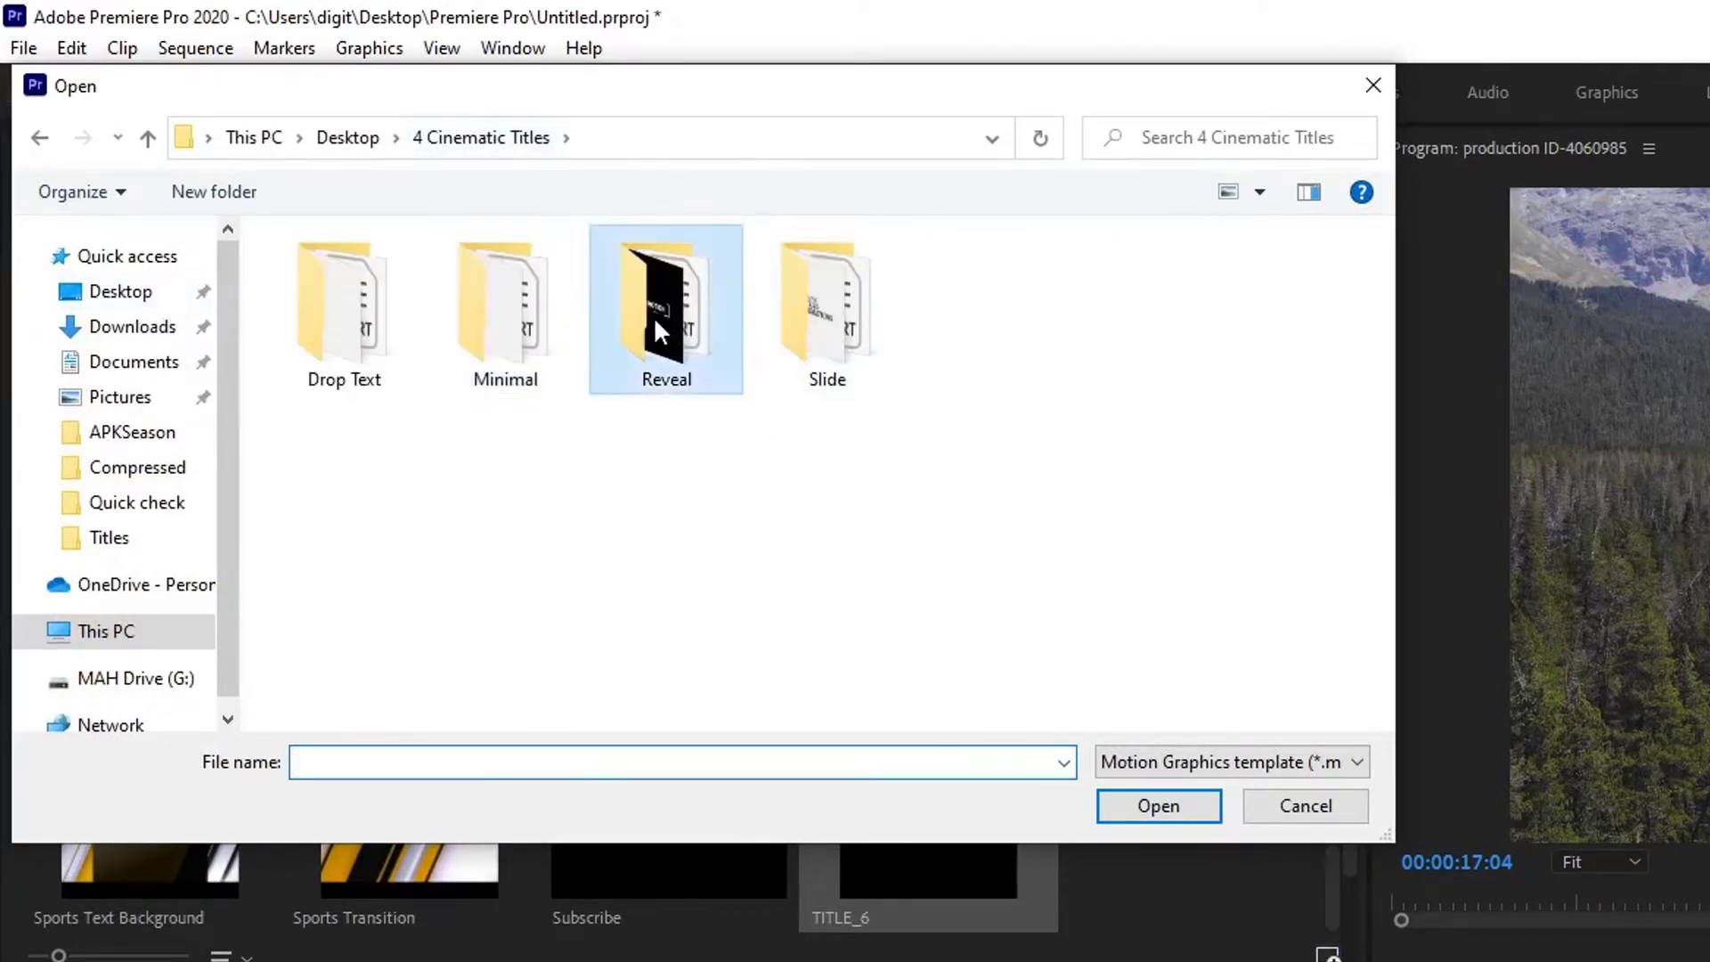
{"action": "left_click", "coordinate": [357, 276]}
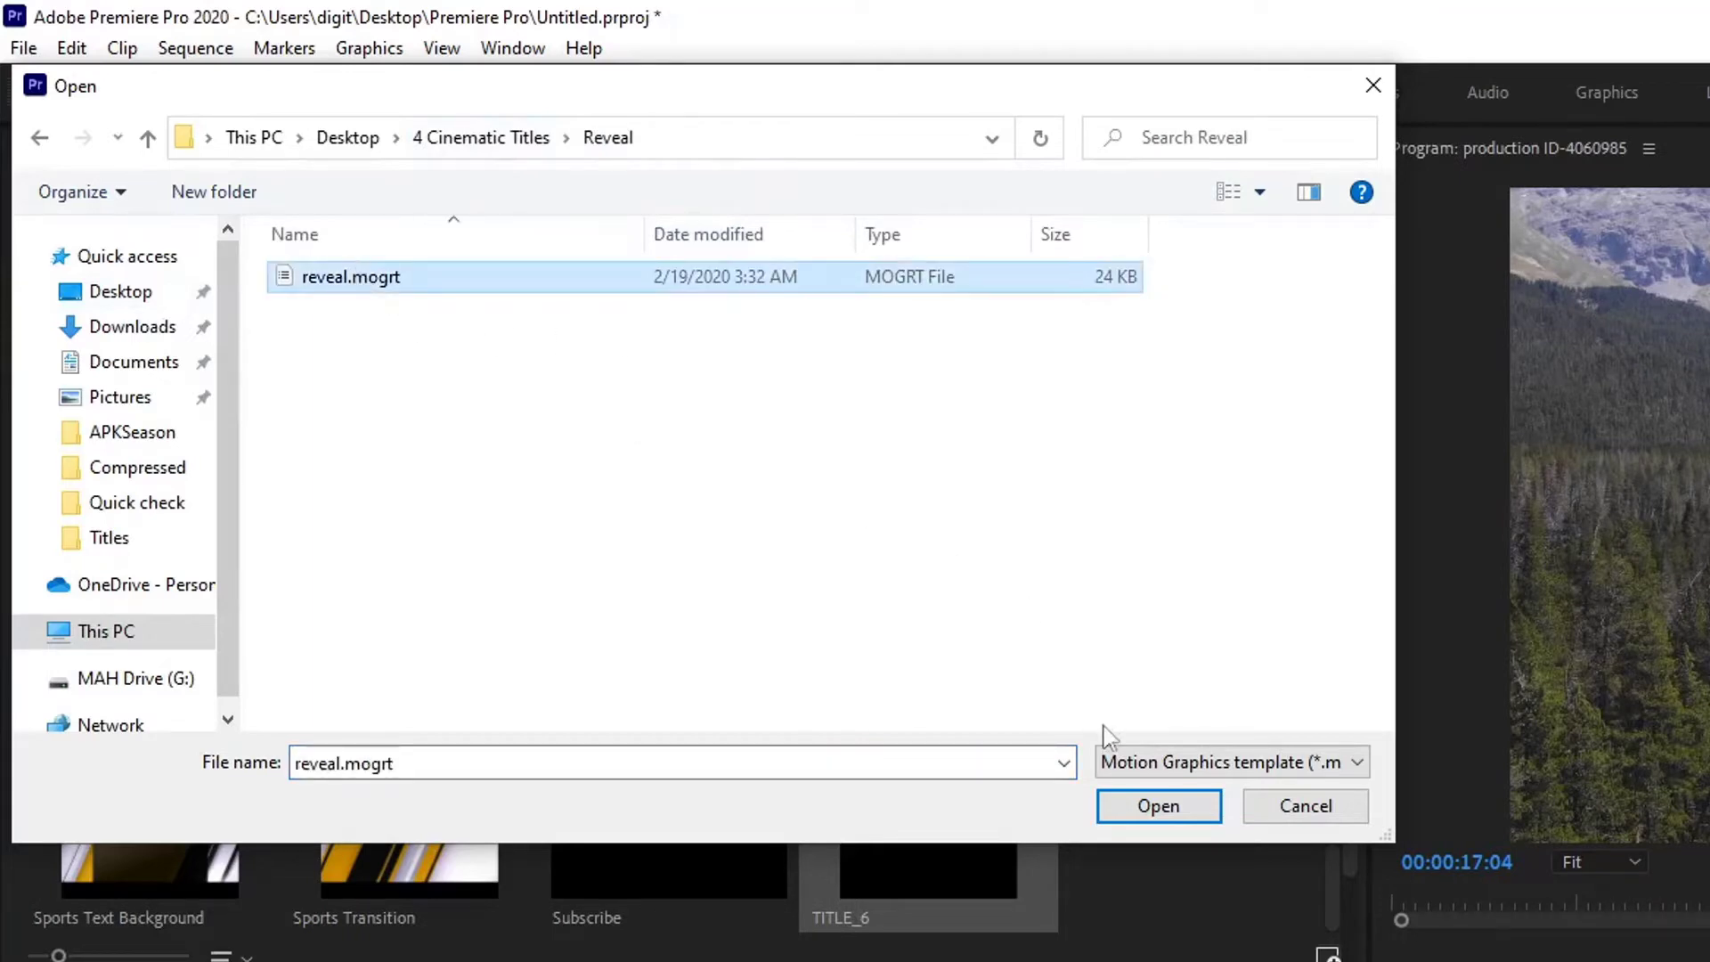
{"action": "left_click", "coordinate": [1157, 808]}
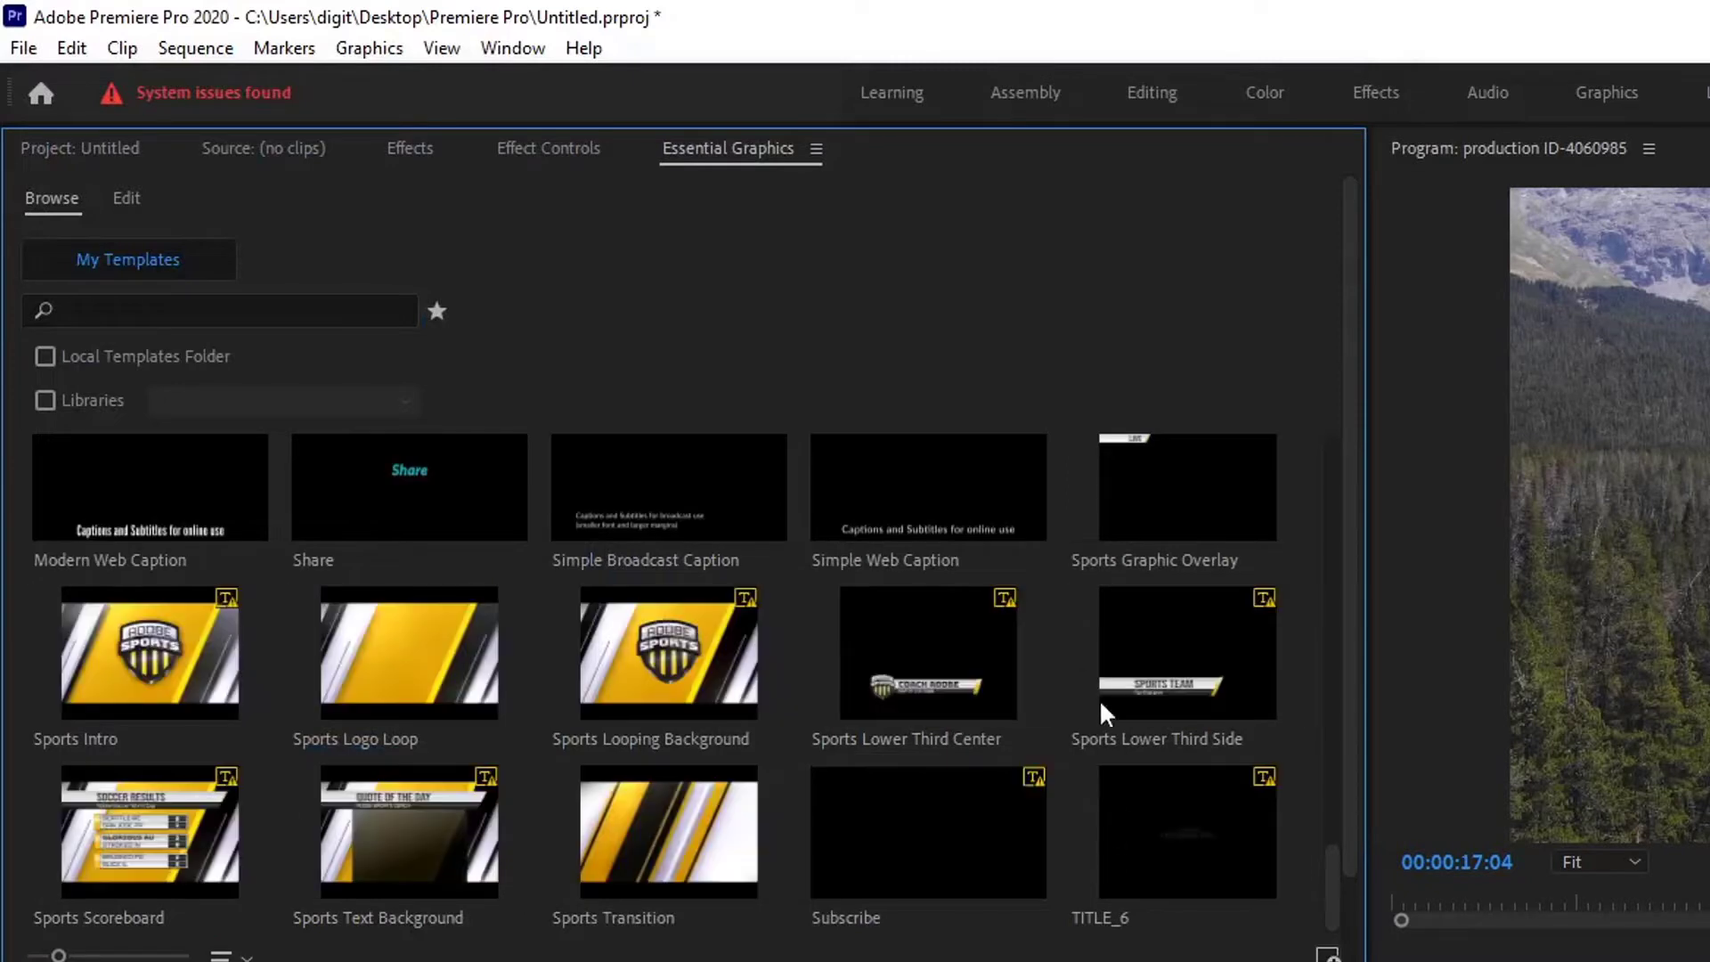
- Place the bracketed MOTION template 05 on V2 after TITLE_6 and accept the Asap font substitution
{"action": "scroll", "coordinate": [1074, 660], "scroll_direction": "up", "scroll_amount": 5}
{"action": "scroll", "coordinate": [1074, 661], "scroll_direction": "up", "scroll_amount": 5}
{"action": "scroll", "coordinate": [1074, 660], "scroll_direction": "up", "scroll_amount": 5}
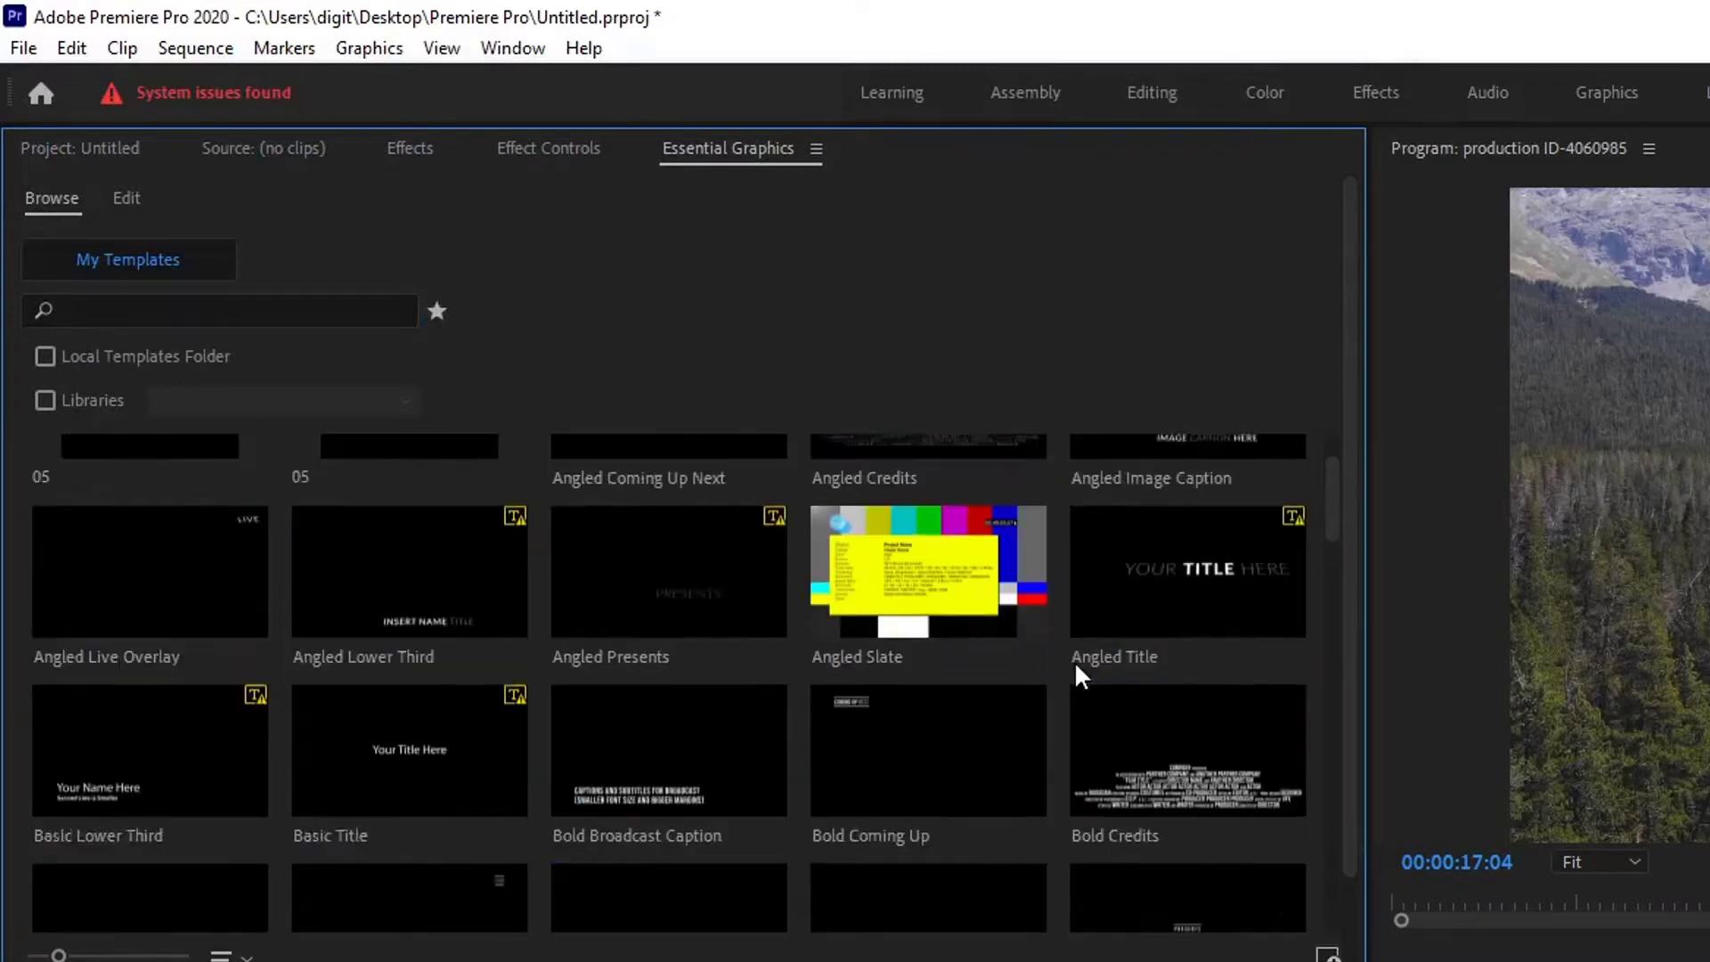
{"action": "scroll", "coordinate": [1074, 660], "scroll_direction": "up", "scroll_amount": 3}
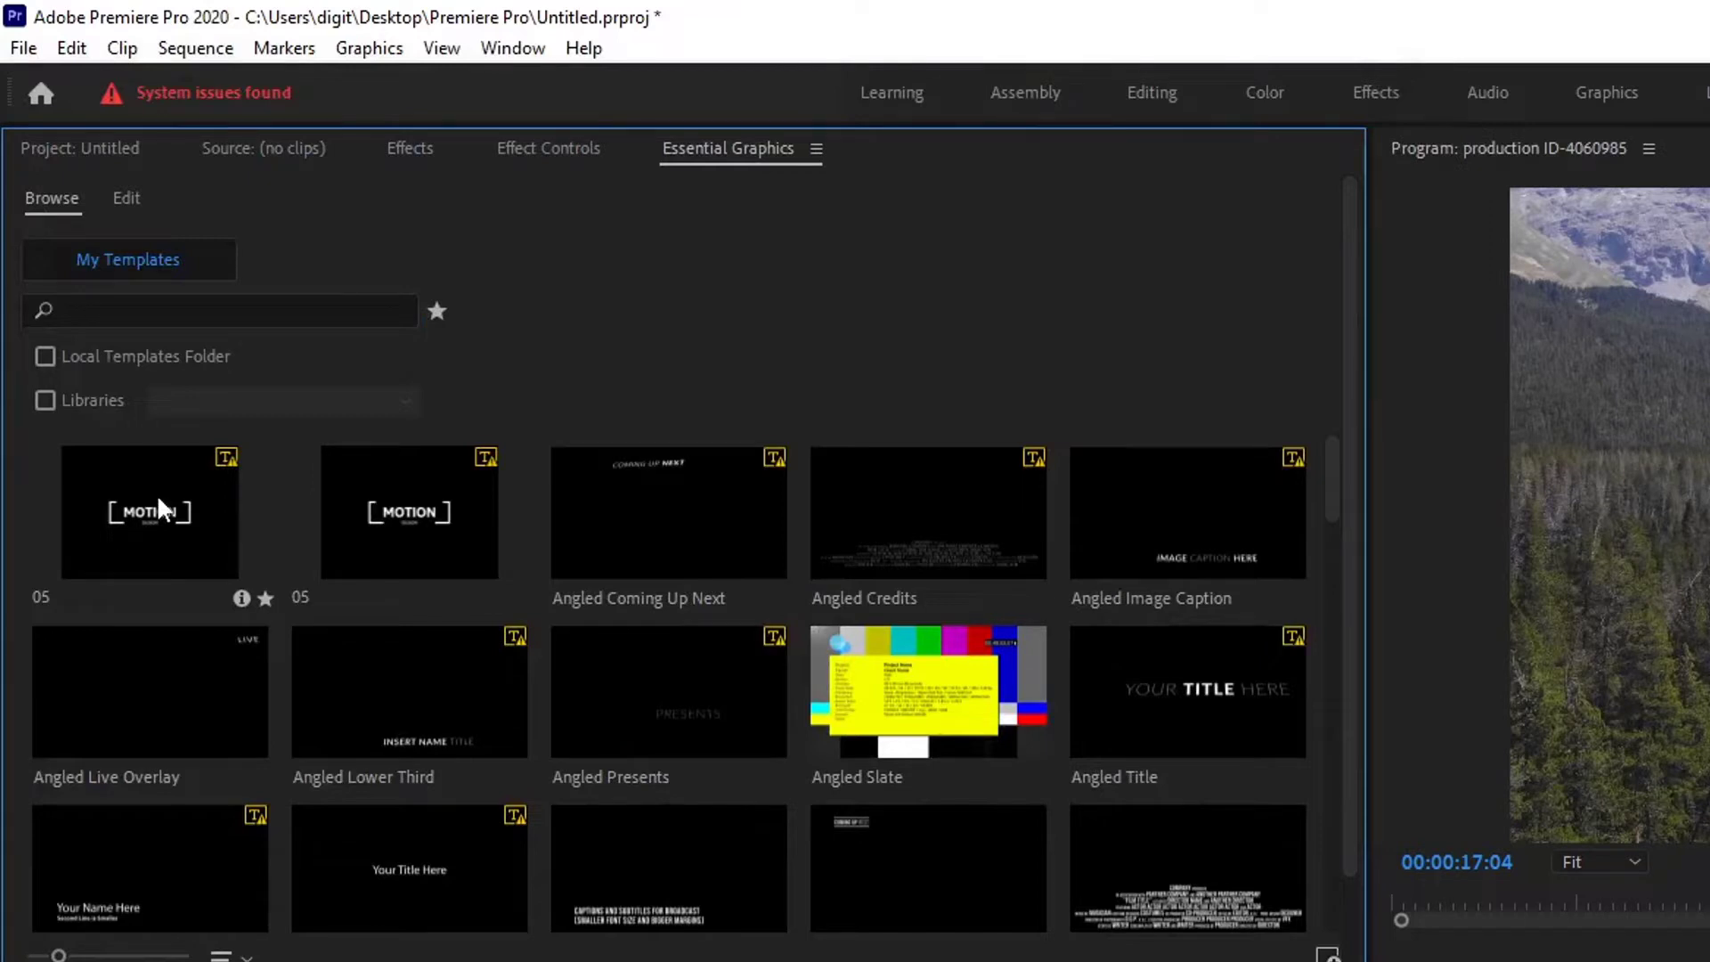
{"action": "left_click_drag", "start_coordinate": [157, 493], "coordinate": [1105, 650]}
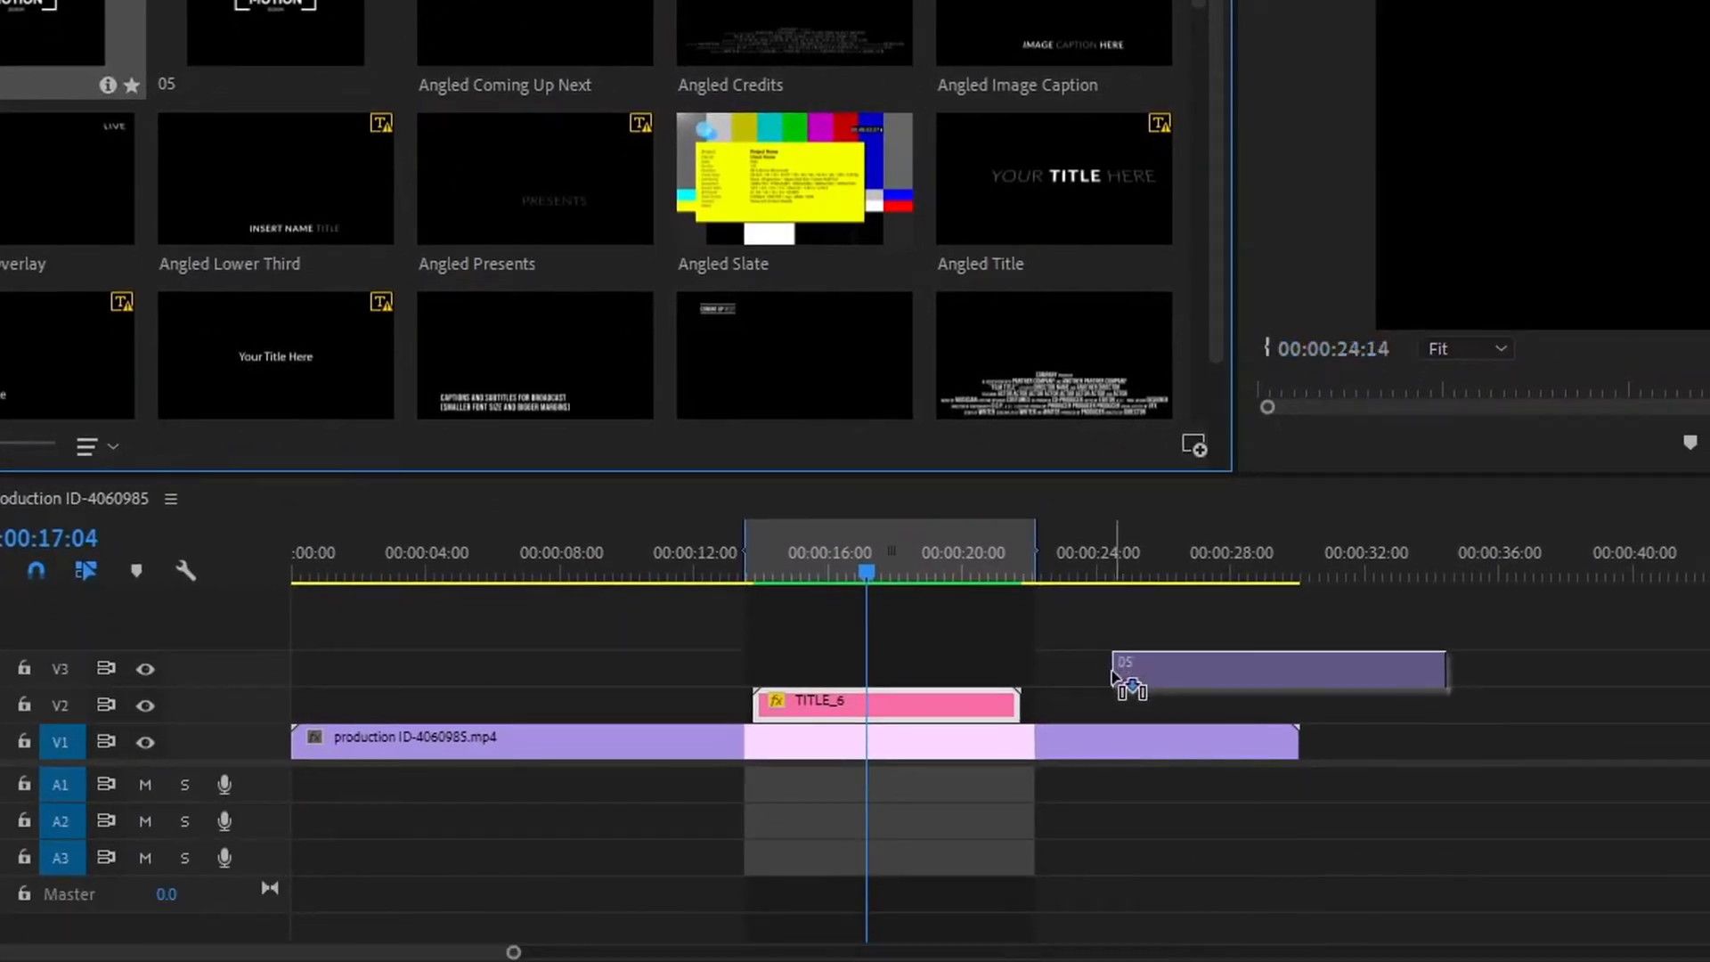
{"action": "left_click_drag", "start_coordinate": [1104, 650], "coordinate": [1130, 701]}
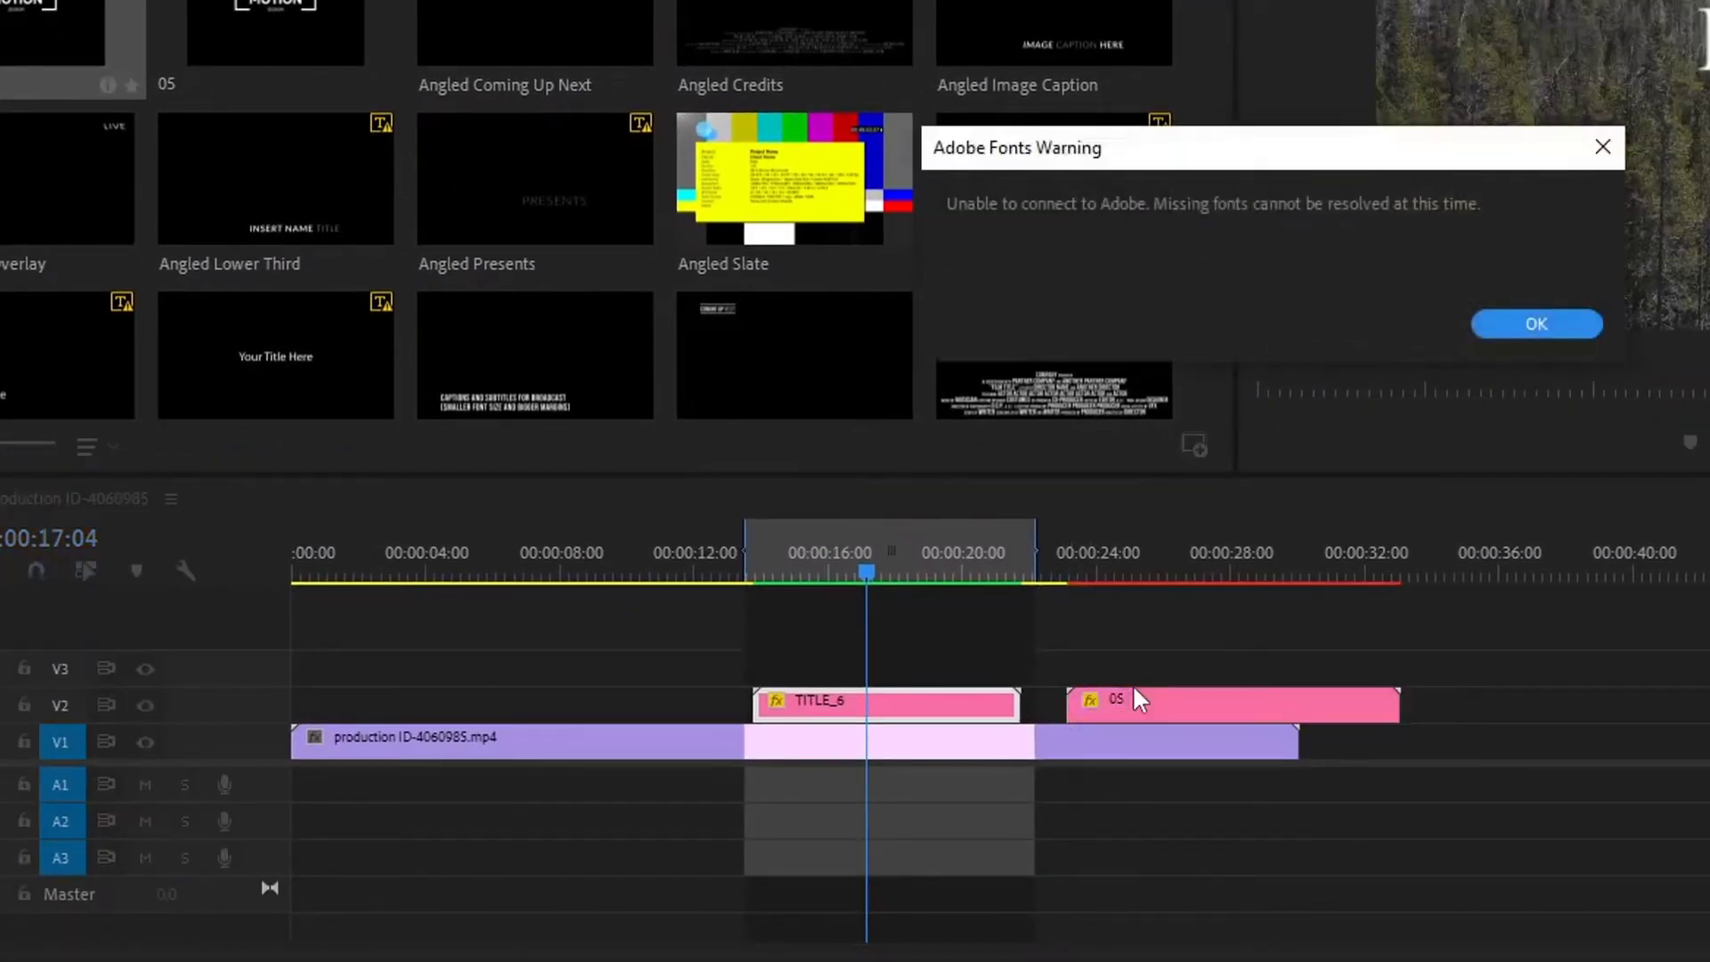
{"action": "left_click", "coordinate": [1548, 313]}
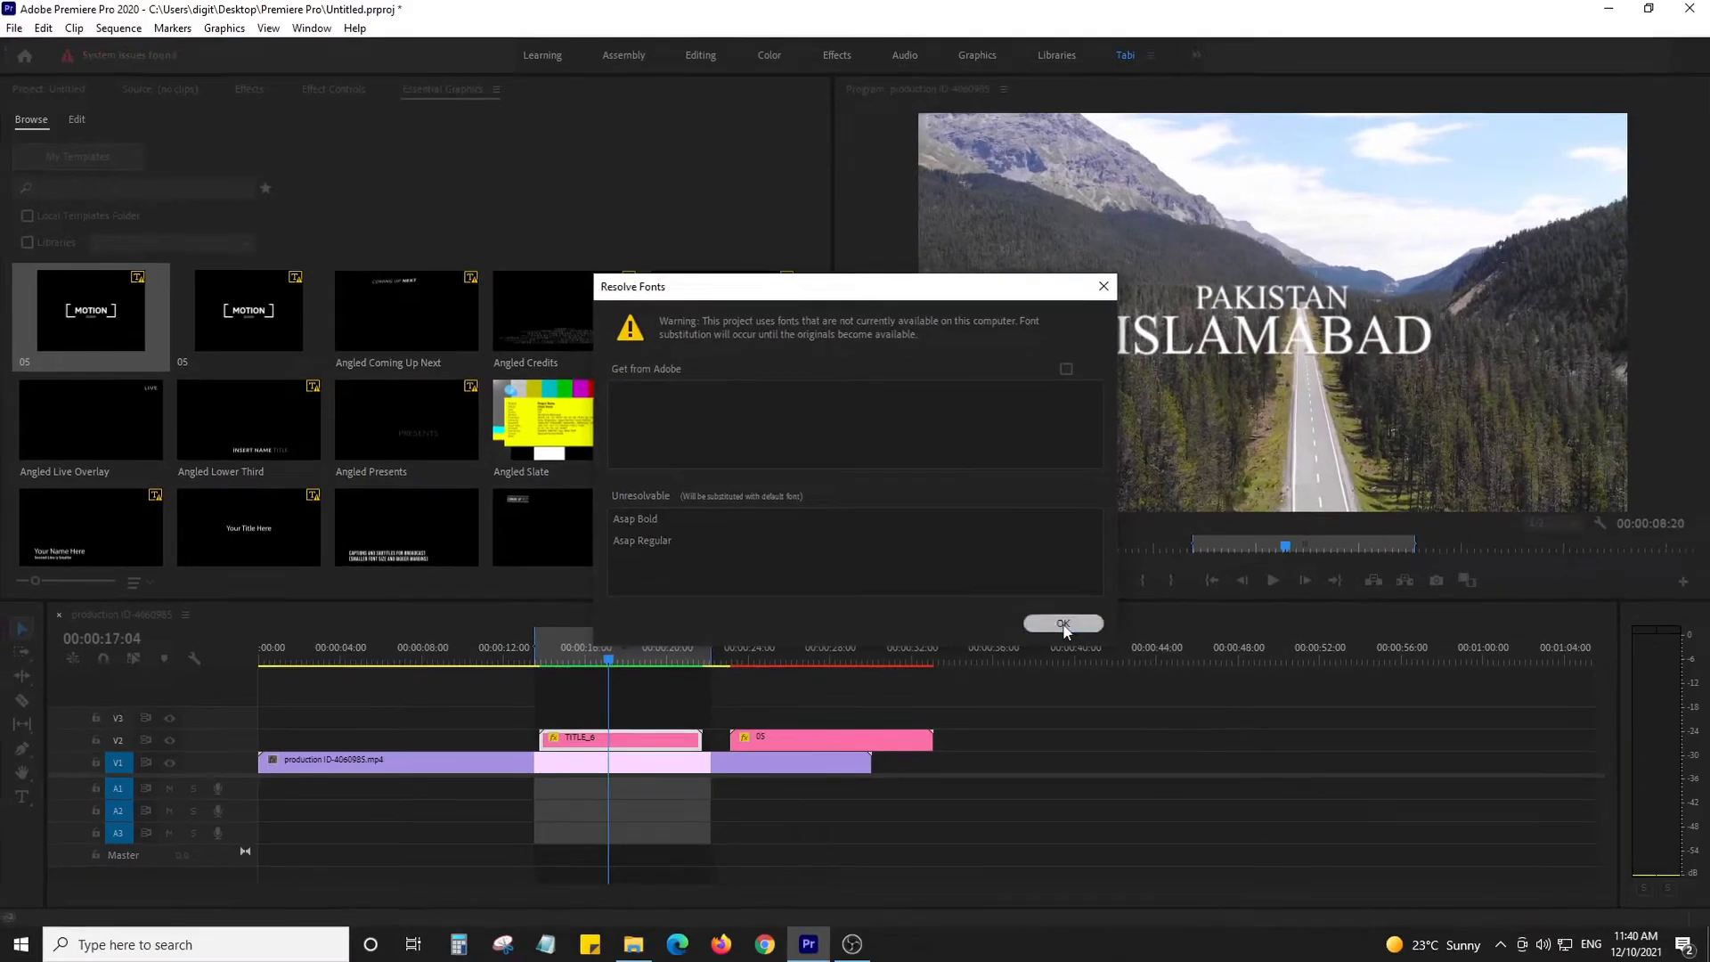
{"action": "left_click", "coordinate": [1613, 513]}
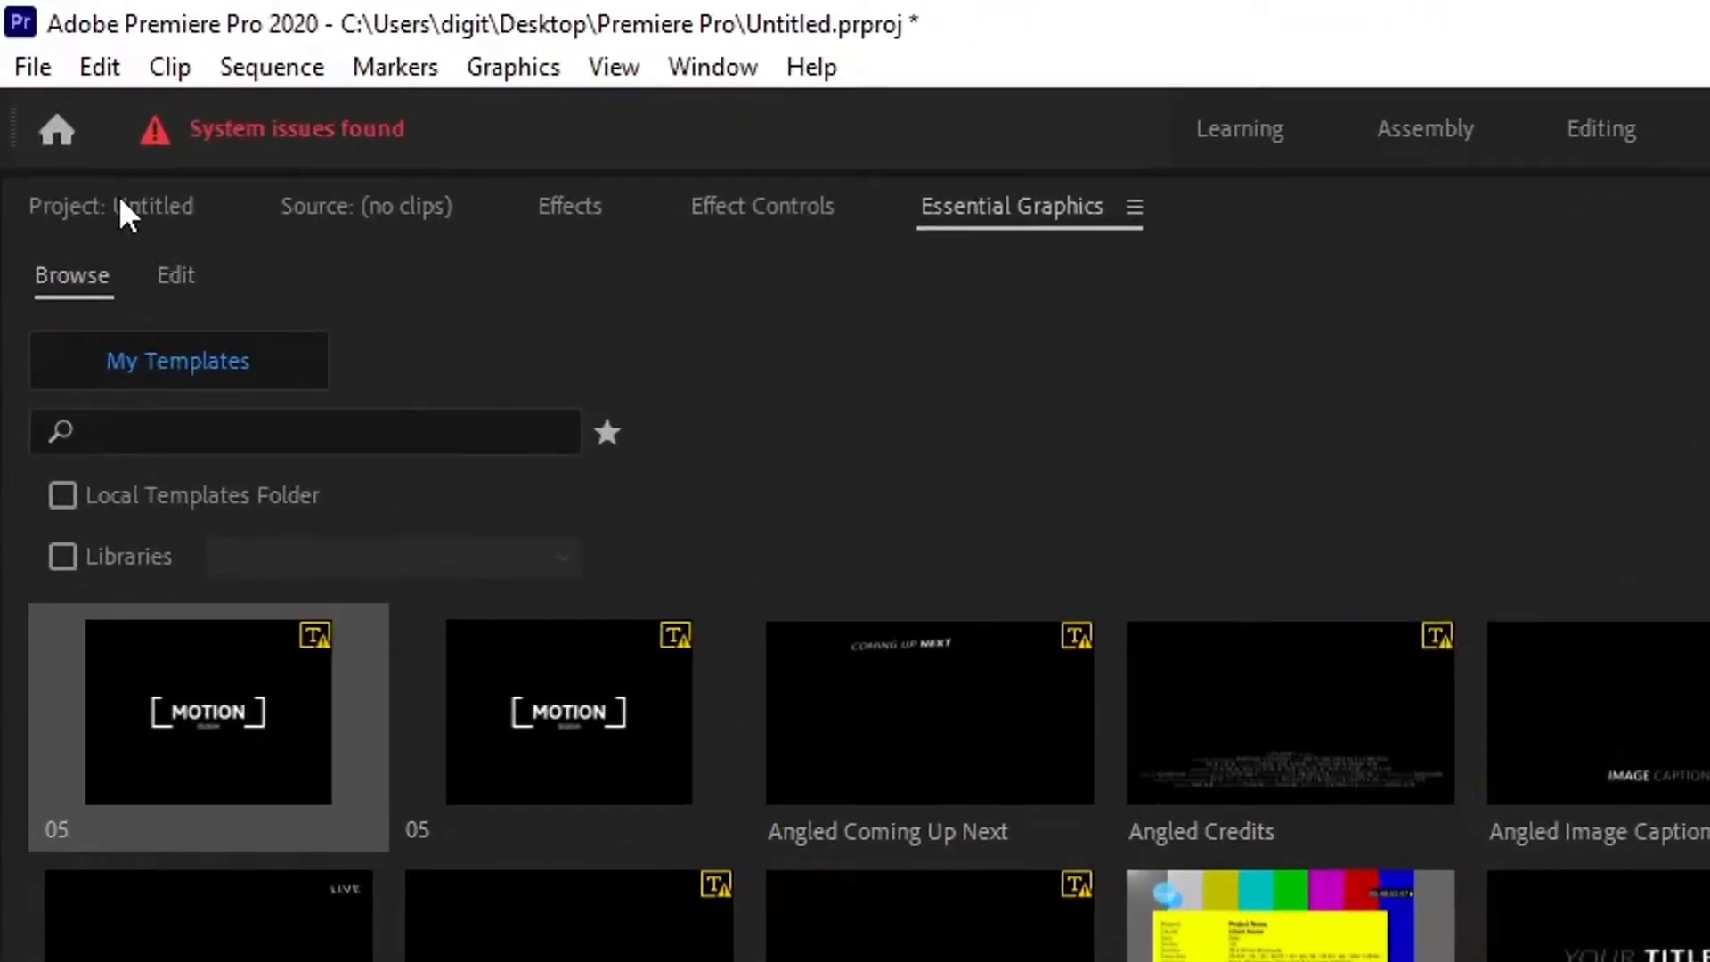
- Add Pexels Videos 2495382.mp4 to V1 after the road clip and zoom the timeline out
{"action": "left_click", "coordinate": [123, 212]}
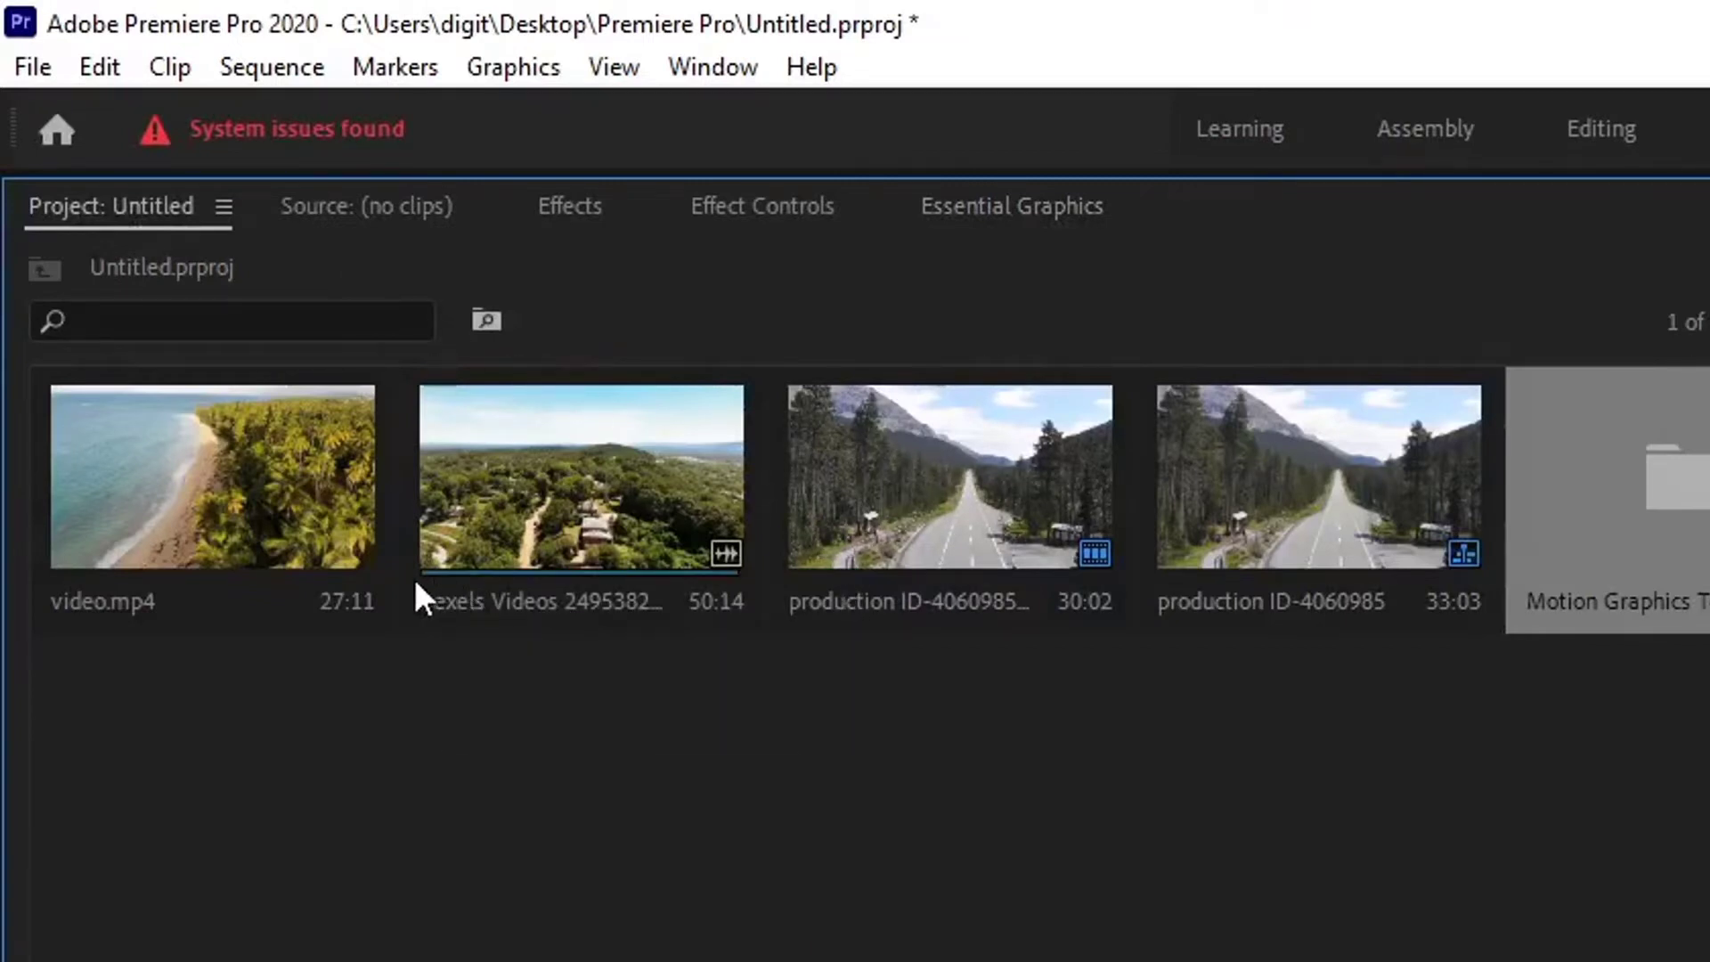
{"action": "left_click", "coordinate": [522, 474]}
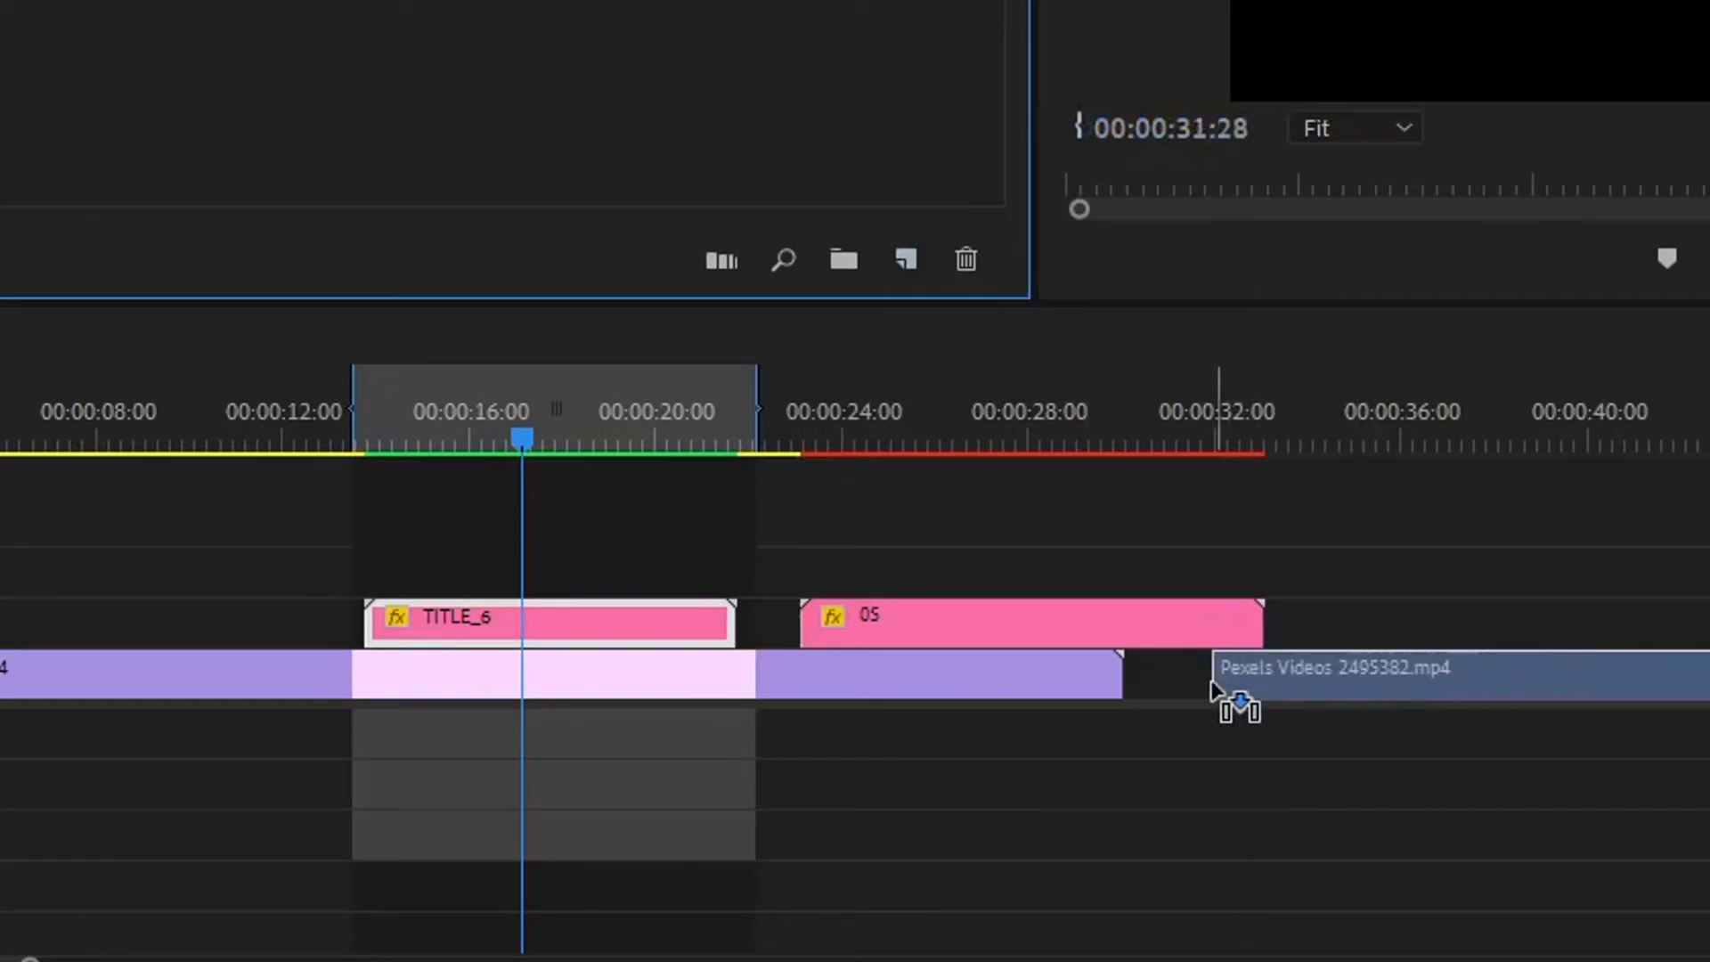
{"action": "left_click_drag", "start_coordinate": [1169, 847], "coordinate": [1202, 674]}
{"action": "key", "text": "minus"}
{"action": "key", "text": "minus"}
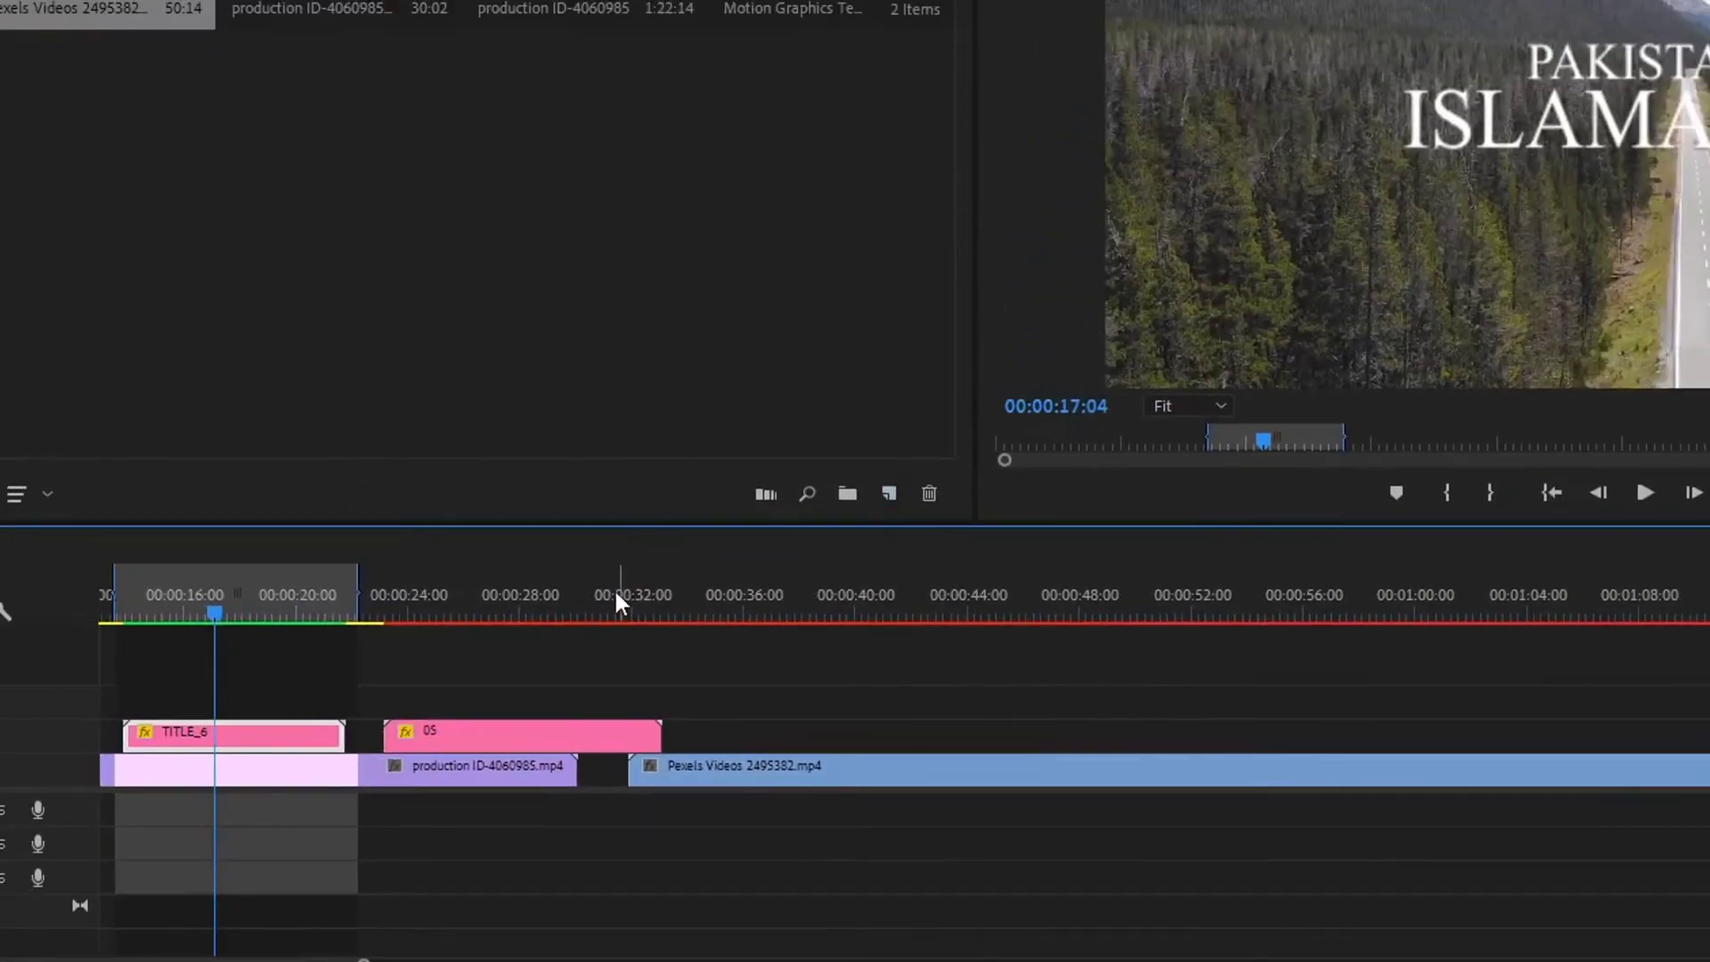
- Shift the 05 title later to about 00:00:38 over the aerial footage
{"action": "left_click", "coordinate": [616, 592]}
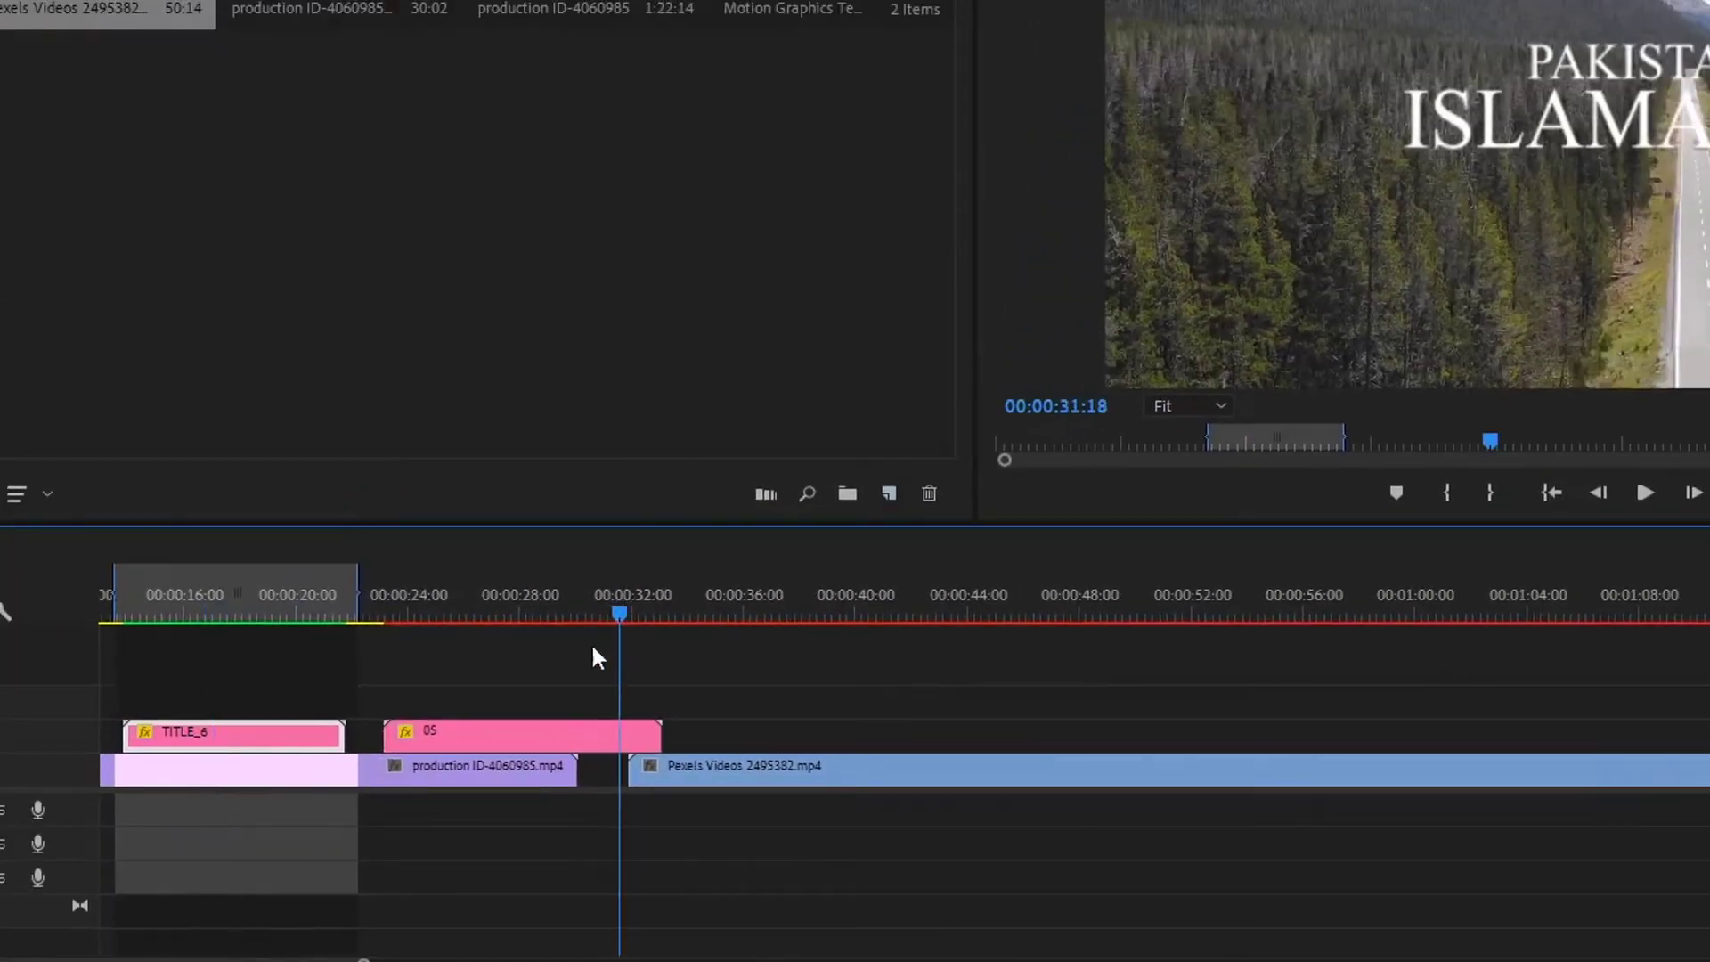
{"action": "left_click_drag", "start_coordinate": [517, 719], "coordinate": [868, 748]}
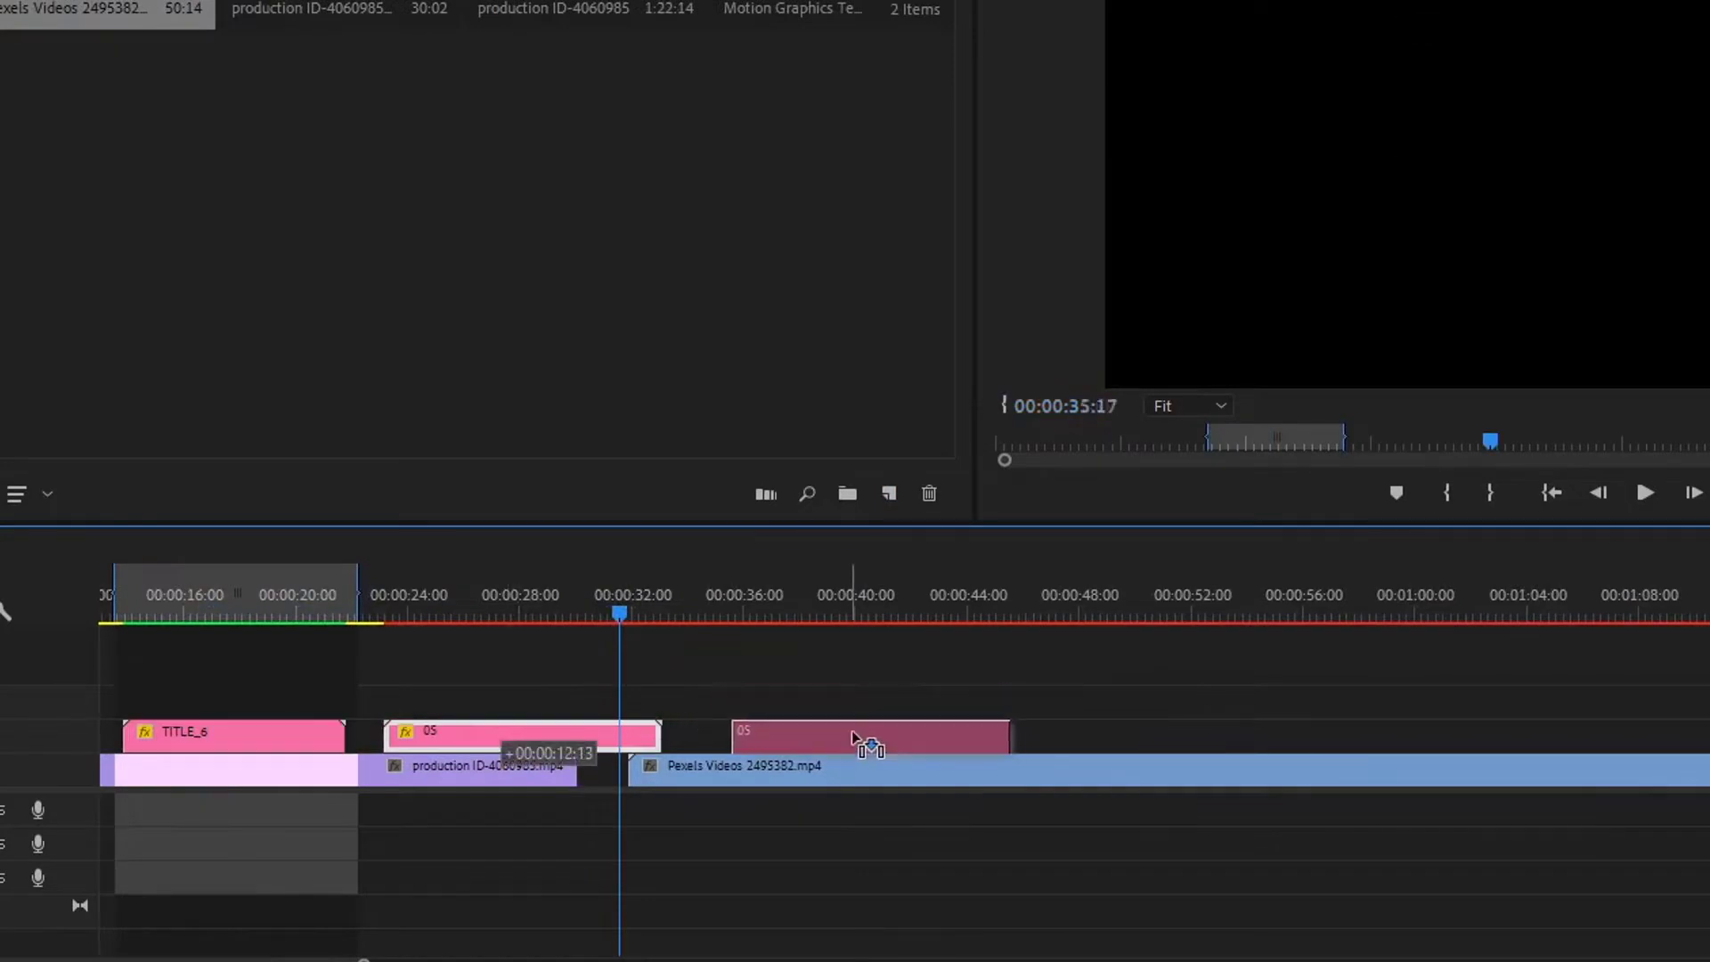
{"action": "left_click", "coordinate": [668, 595]}
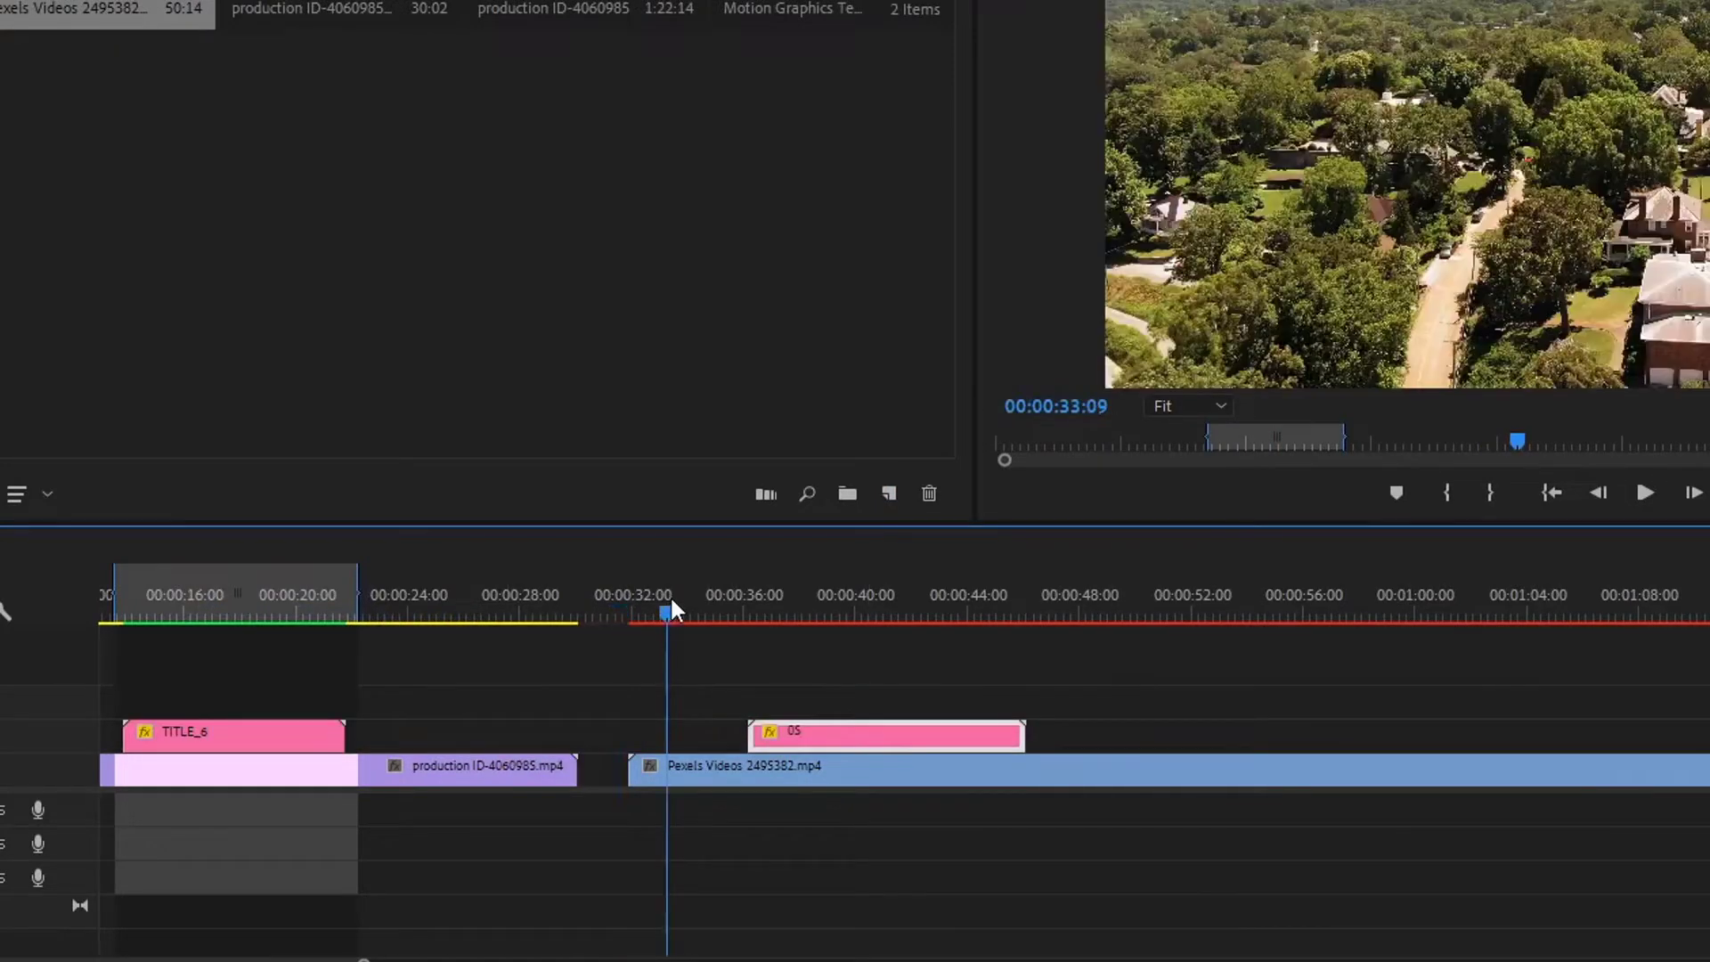
{"action": "left_click_drag", "start_coordinate": [682, 606], "coordinate": [732, 601]}
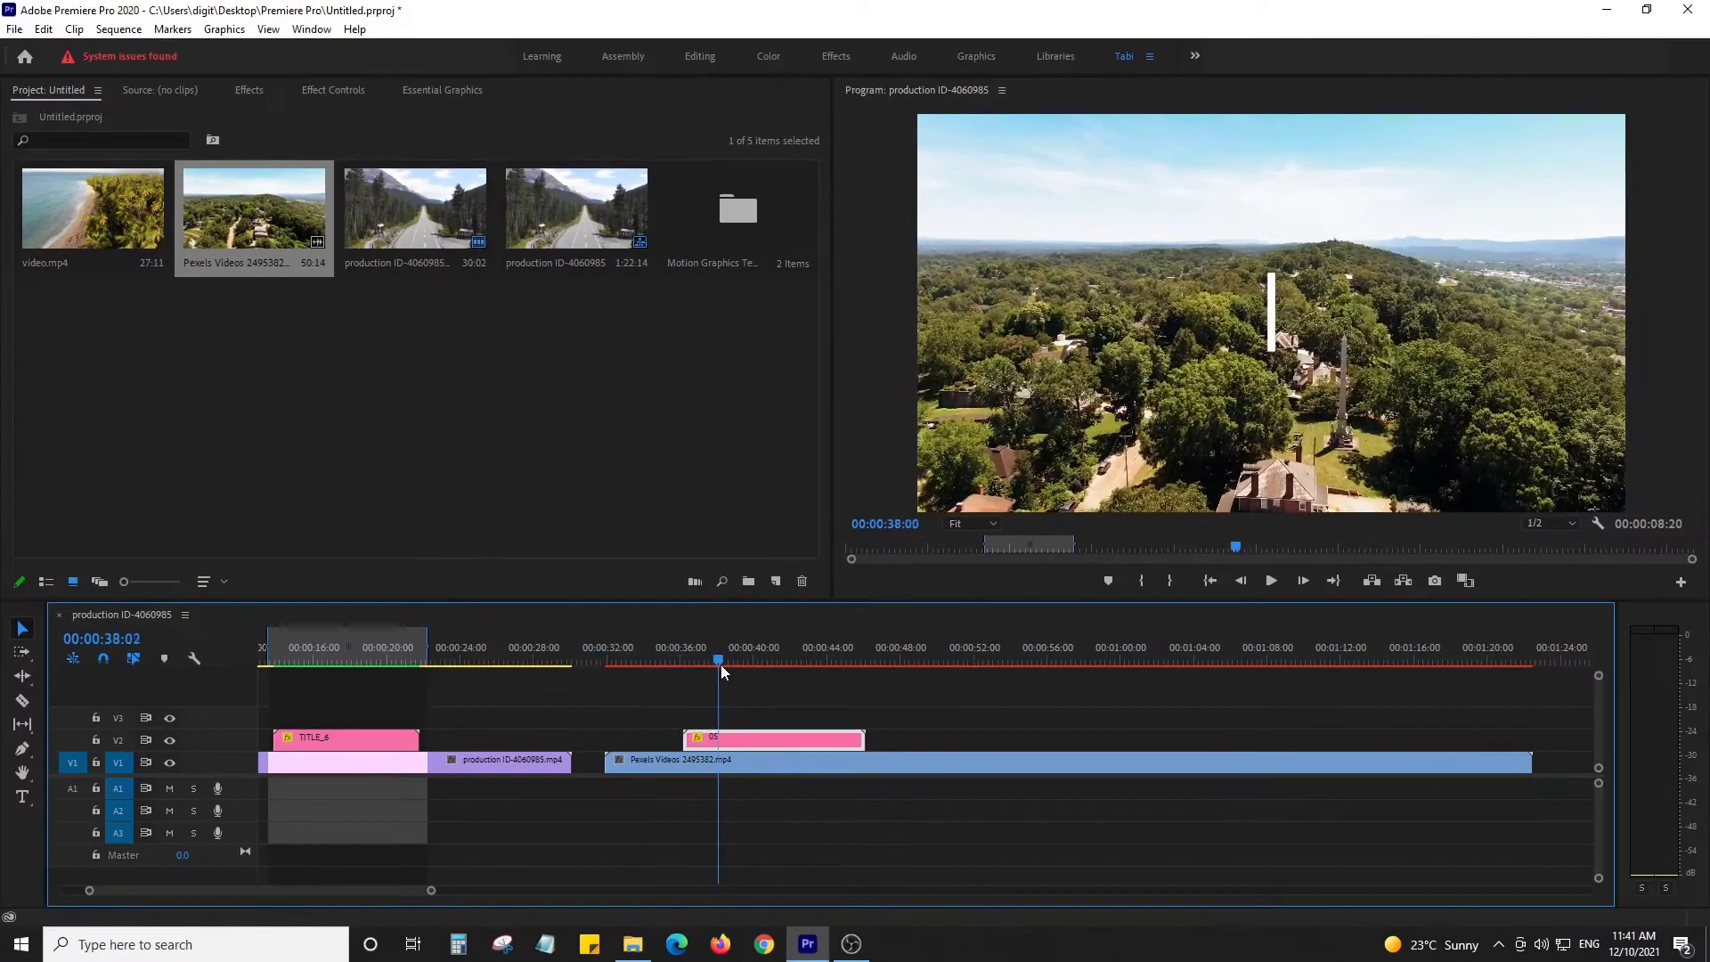
{"action": "left_click_drag", "start_coordinate": [720, 664], "coordinate": [751, 670]}
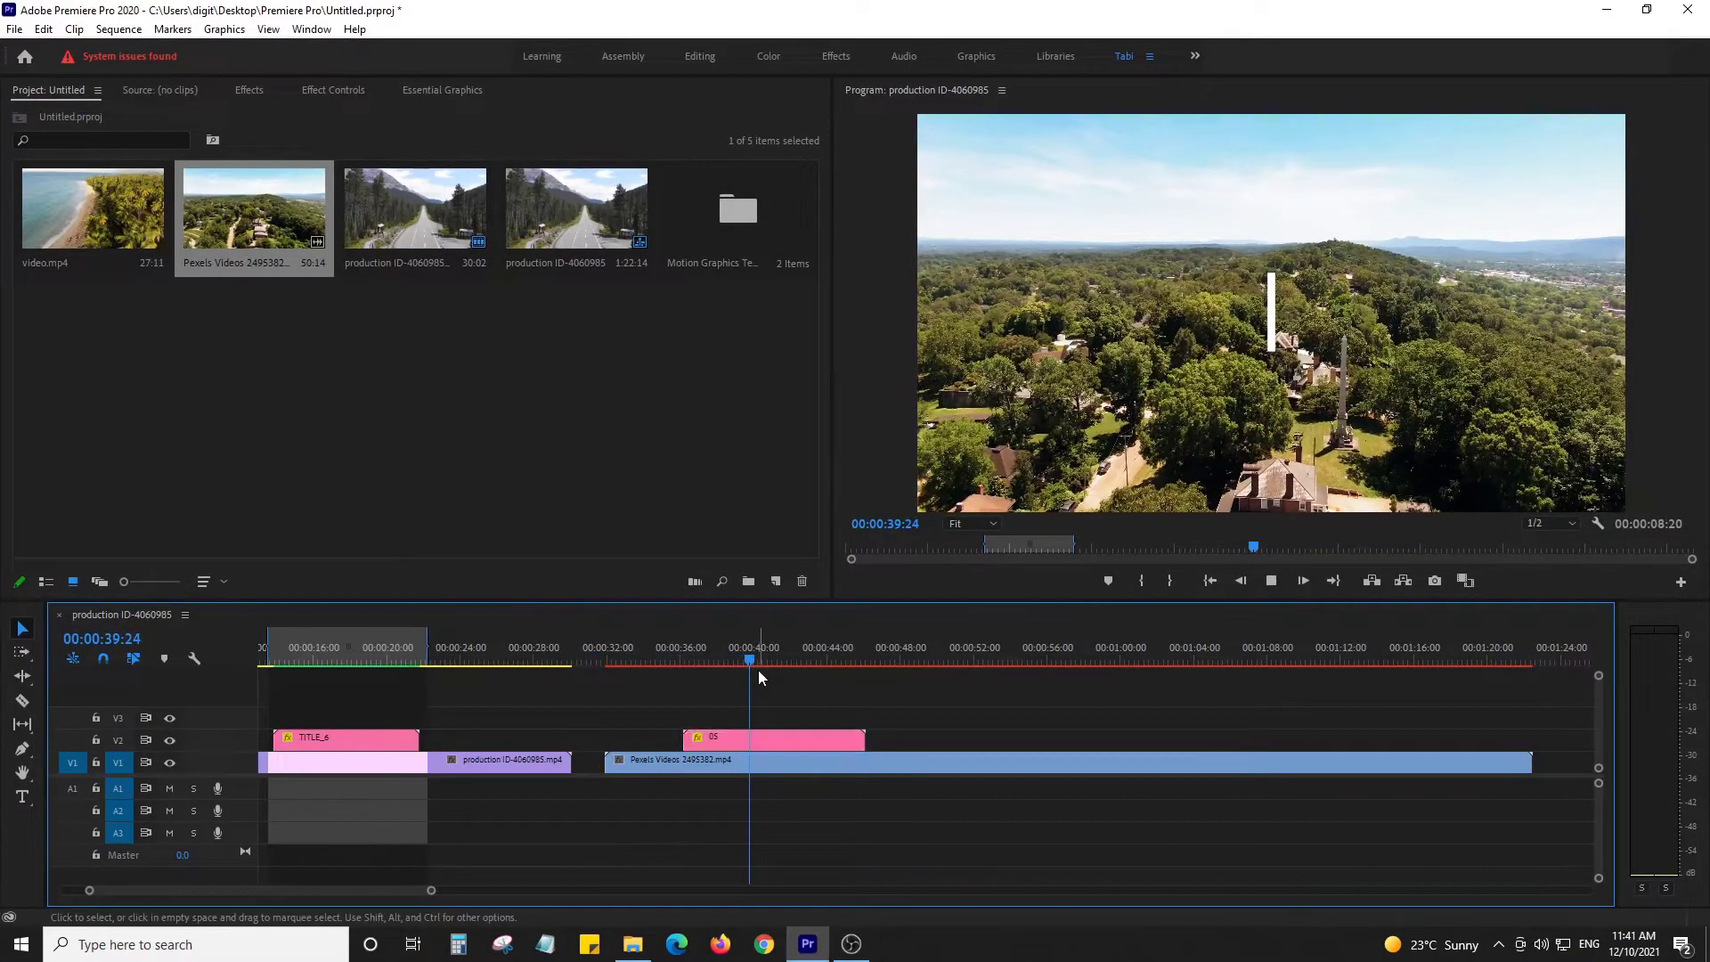
- Scrub to 00:00:41:09 to preview the MOTION DESIGN title and select the 05 clip
{"action": "left_click_drag", "start_coordinate": [764, 657], "coordinate": [779, 660]}
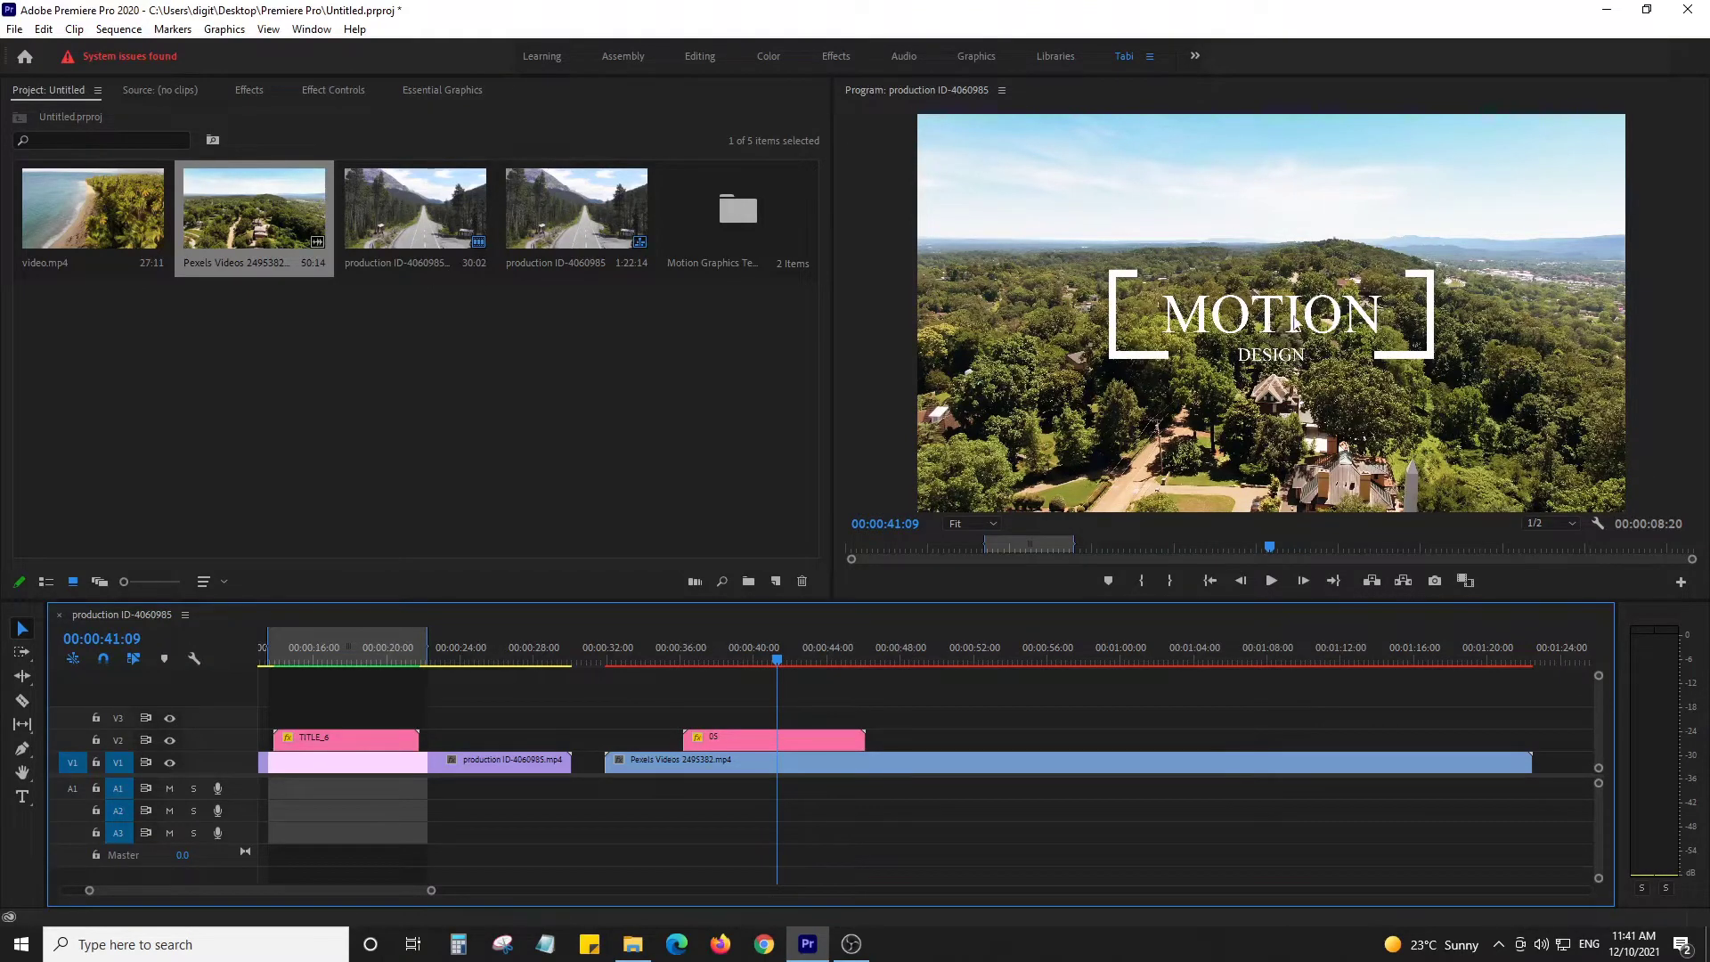
{"action": "left_click", "coordinate": [805, 739]}
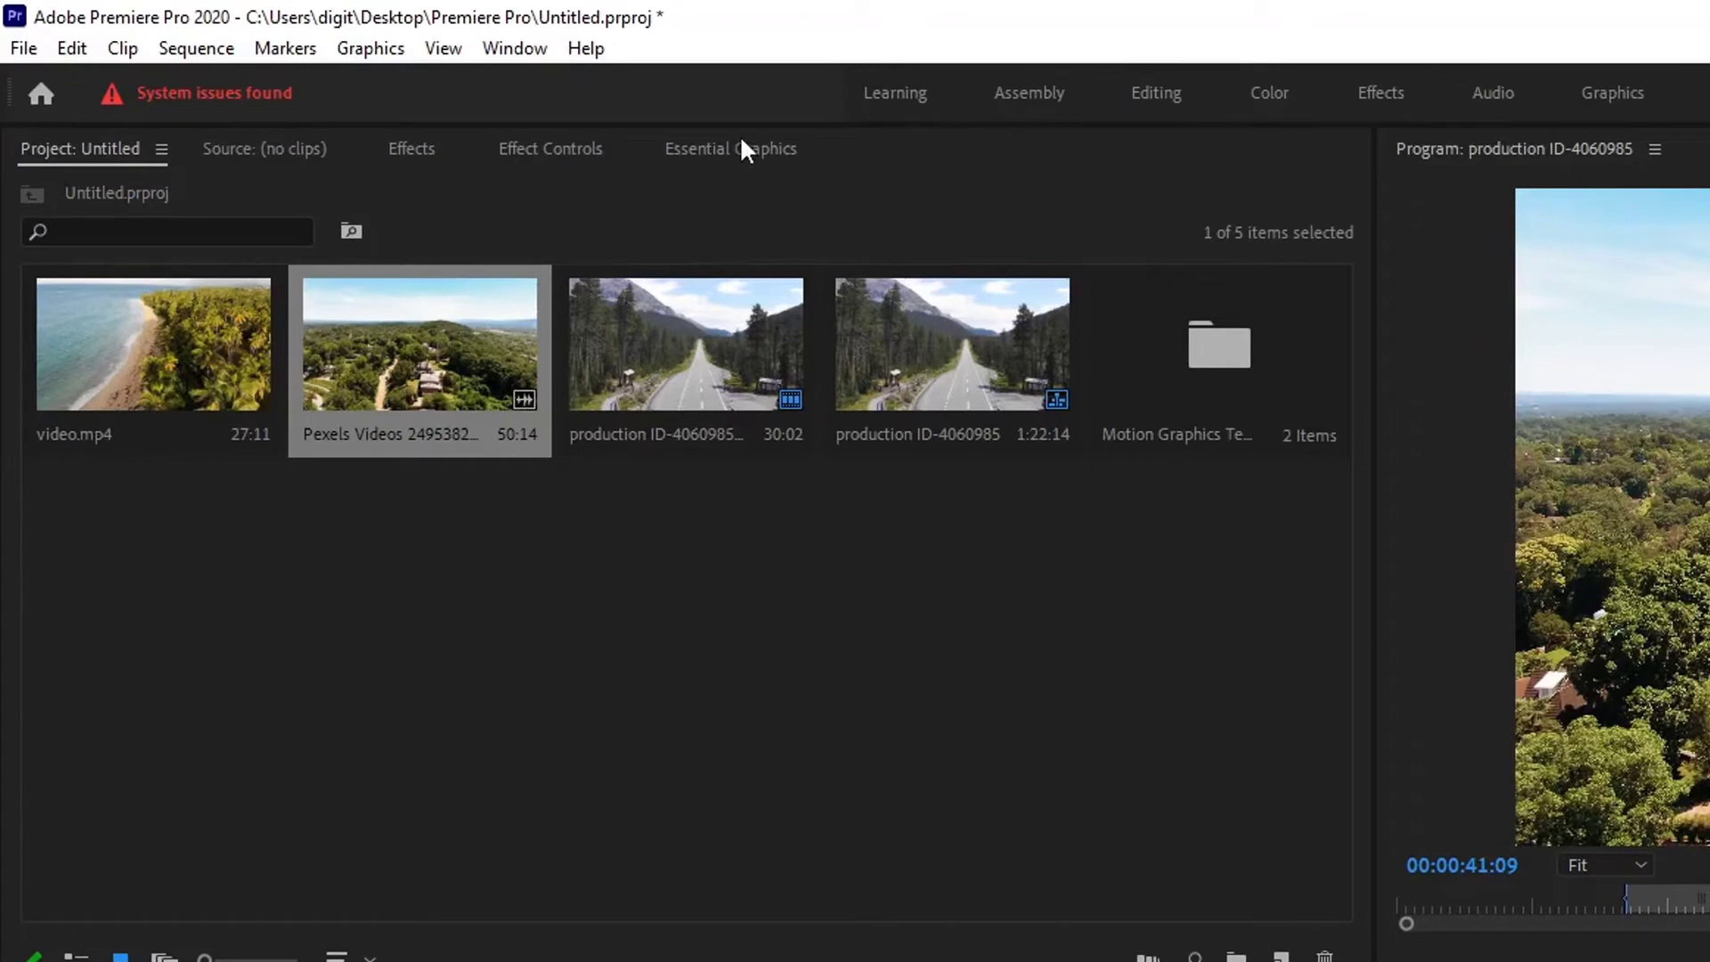
- Set the 05 template's X Scale Box 1 to 107 in Essential Graphics Edit
{"action": "left_click", "coordinate": [750, 156]}
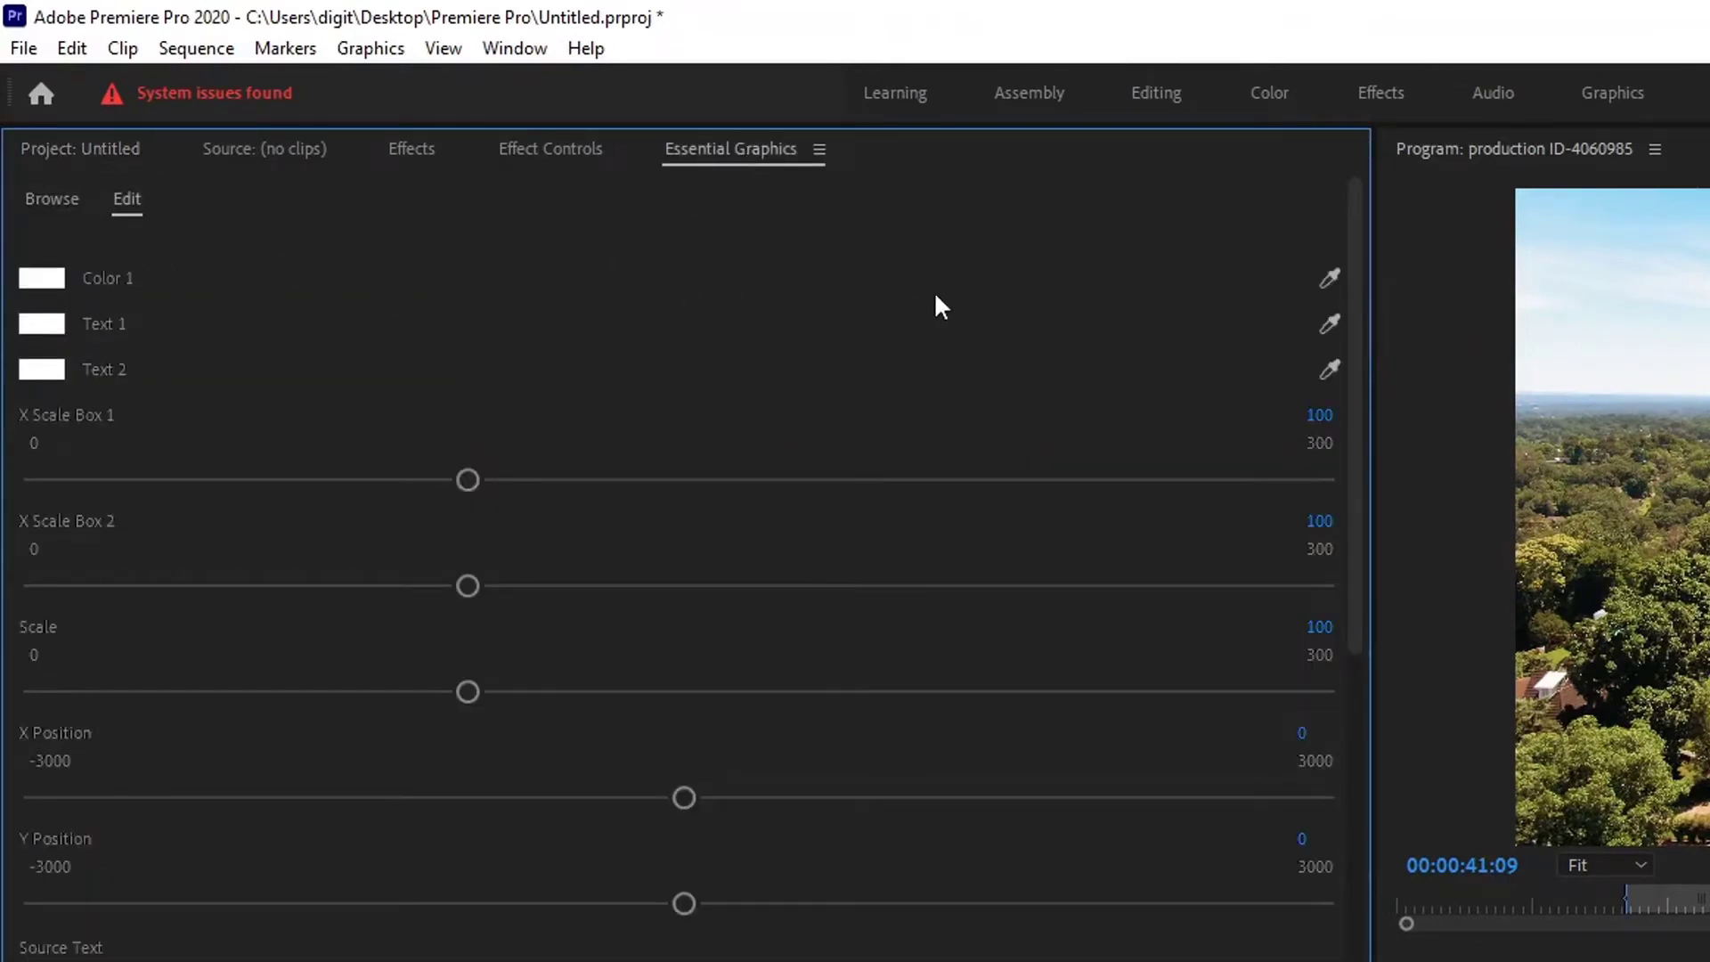
{"action": "scroll", "coordinate": [972, 242], "scroll_direction": "down", "scroll_amount": 2}
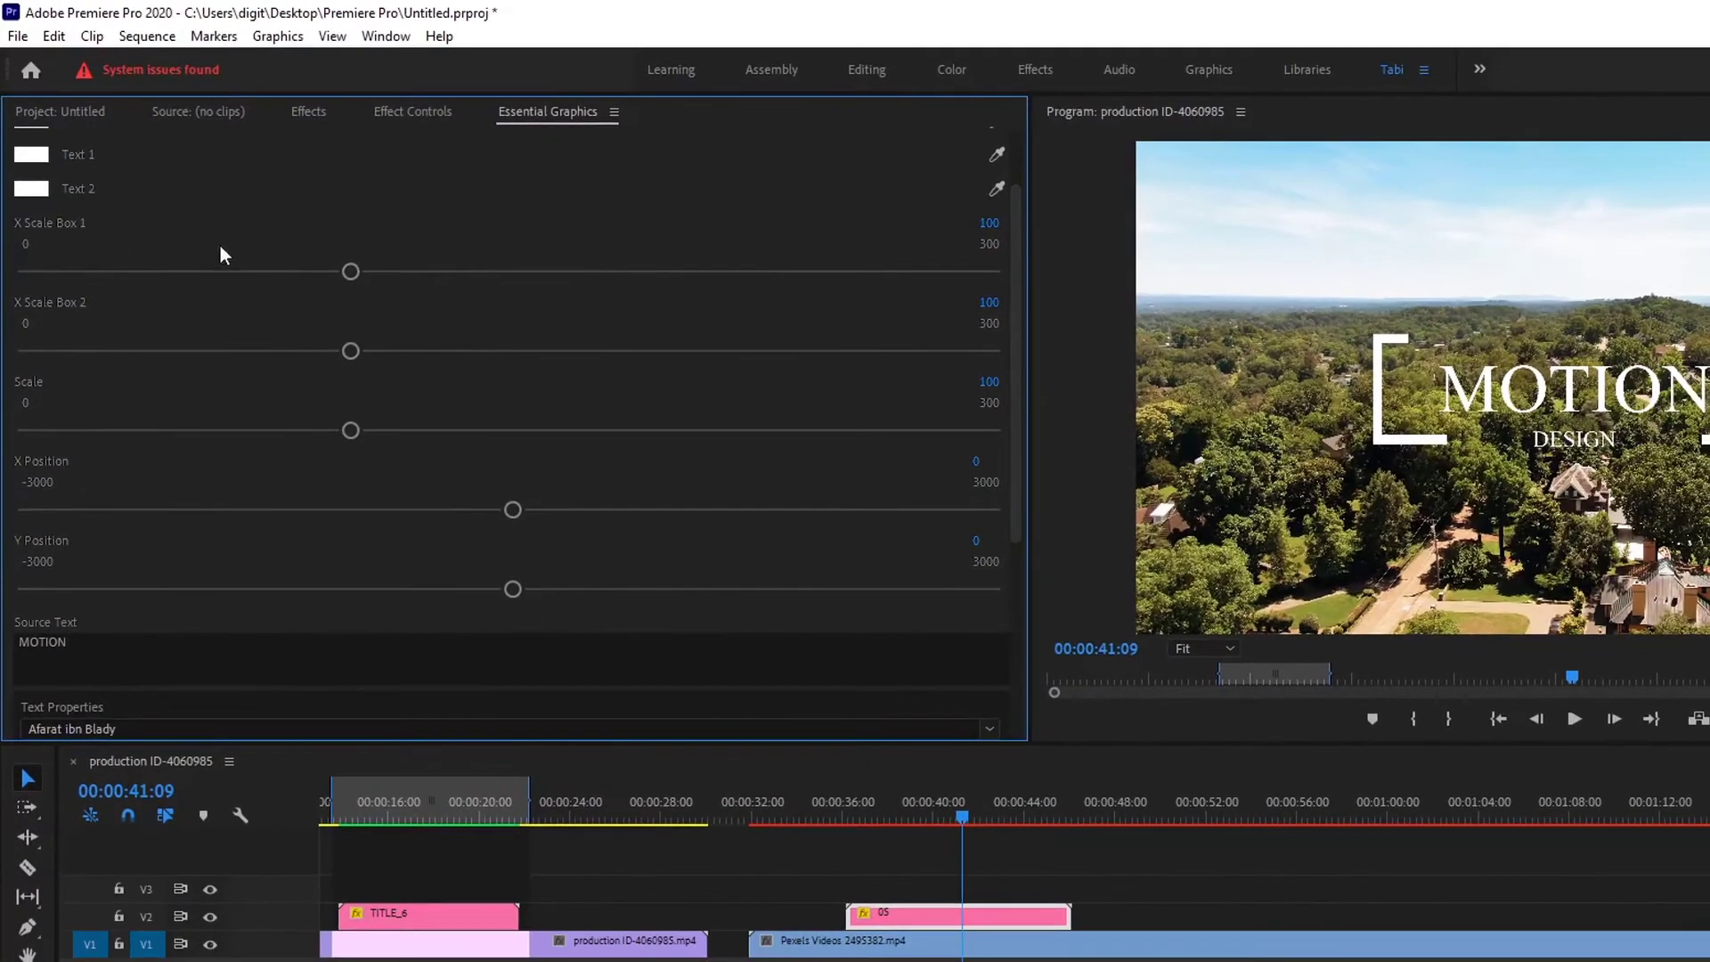
{"action": "mouse_move", "coordinate": [353, 274]}
{"action": "left_mouse_down"}
{"action": "mouse_move", "coordinate": [437, 274]}
{"action": "mouse_move", "coordinate": [353, 276]}
{"action": "mouse_move", "coordinate": [369, 277]}
{"action": "left_mouse_up"}
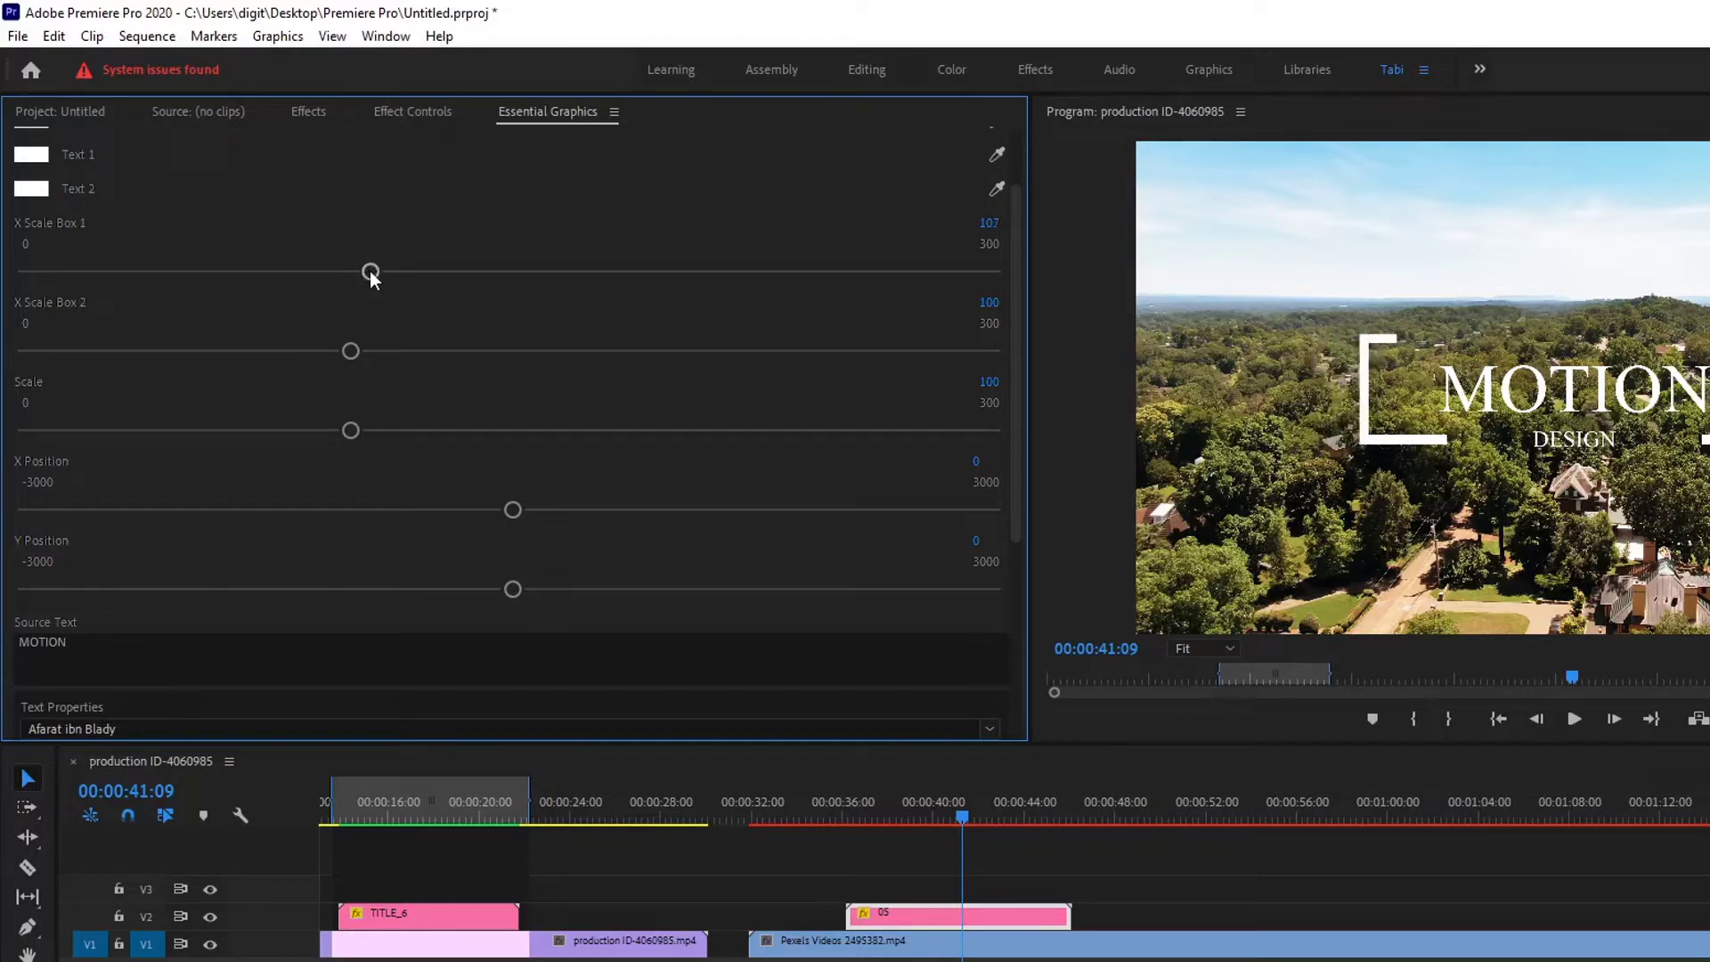
{"action": "scroll", "coordinate": [555, 185], "scroll_direction": "up", "scroll_amount": 2}
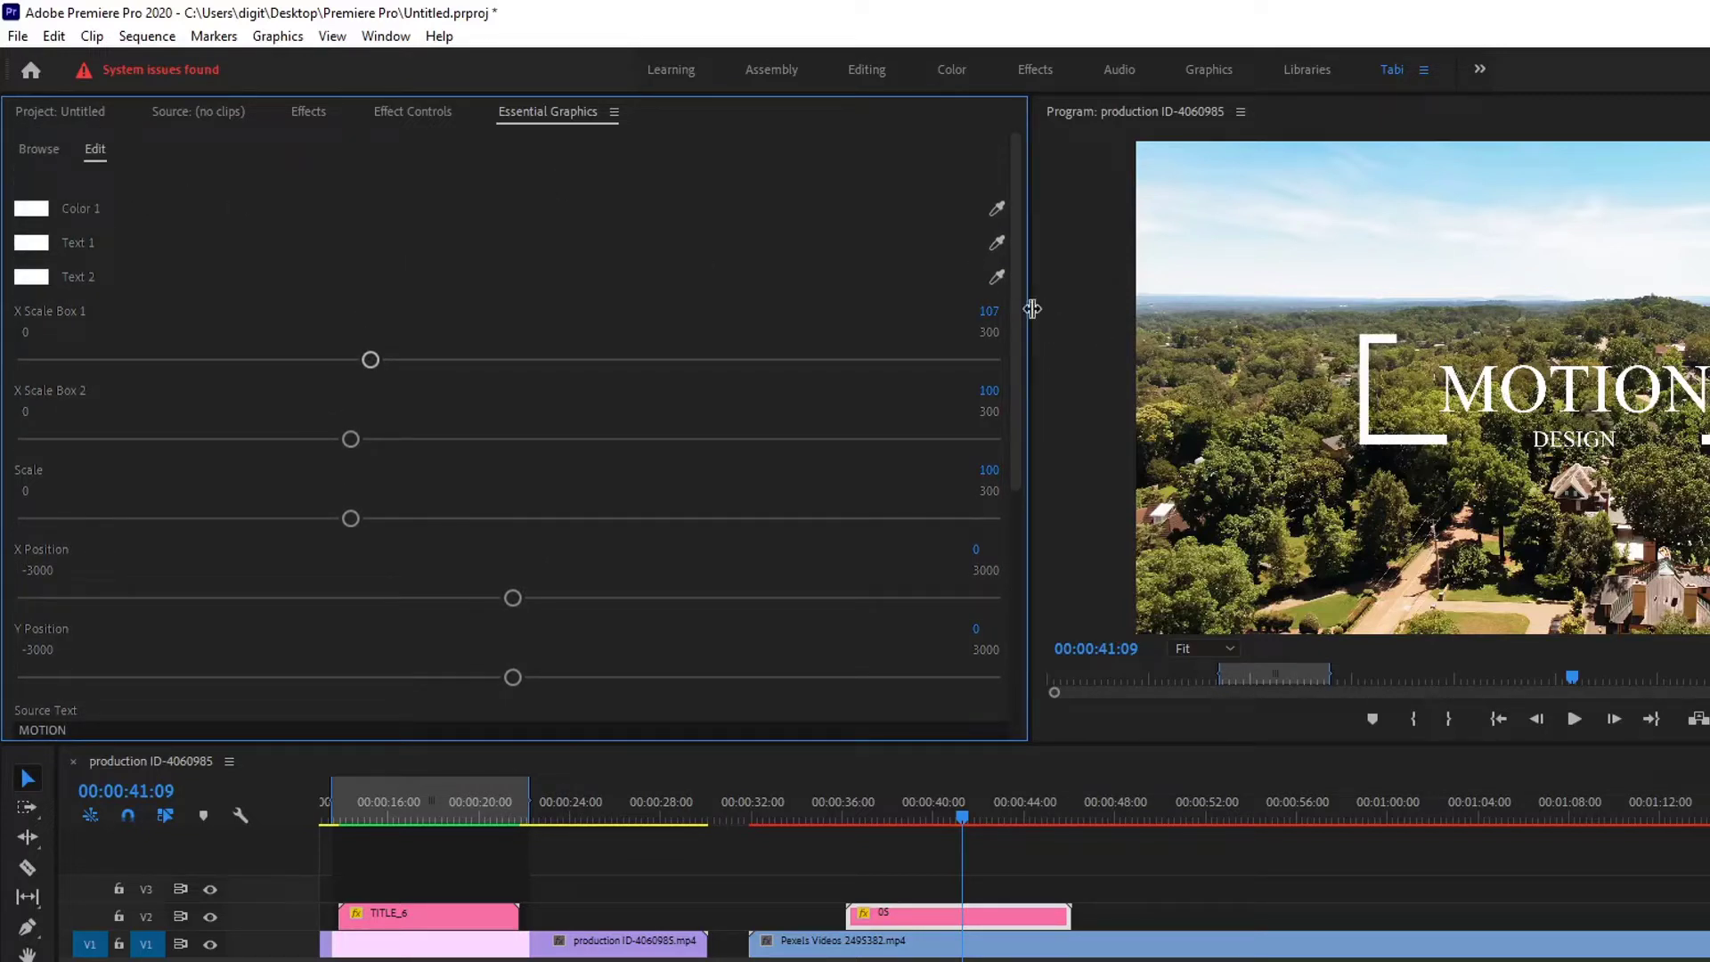
{"action": "left_click_drag", "start_coordinate": [1018, 307], "coordinate": [1013, 552]}
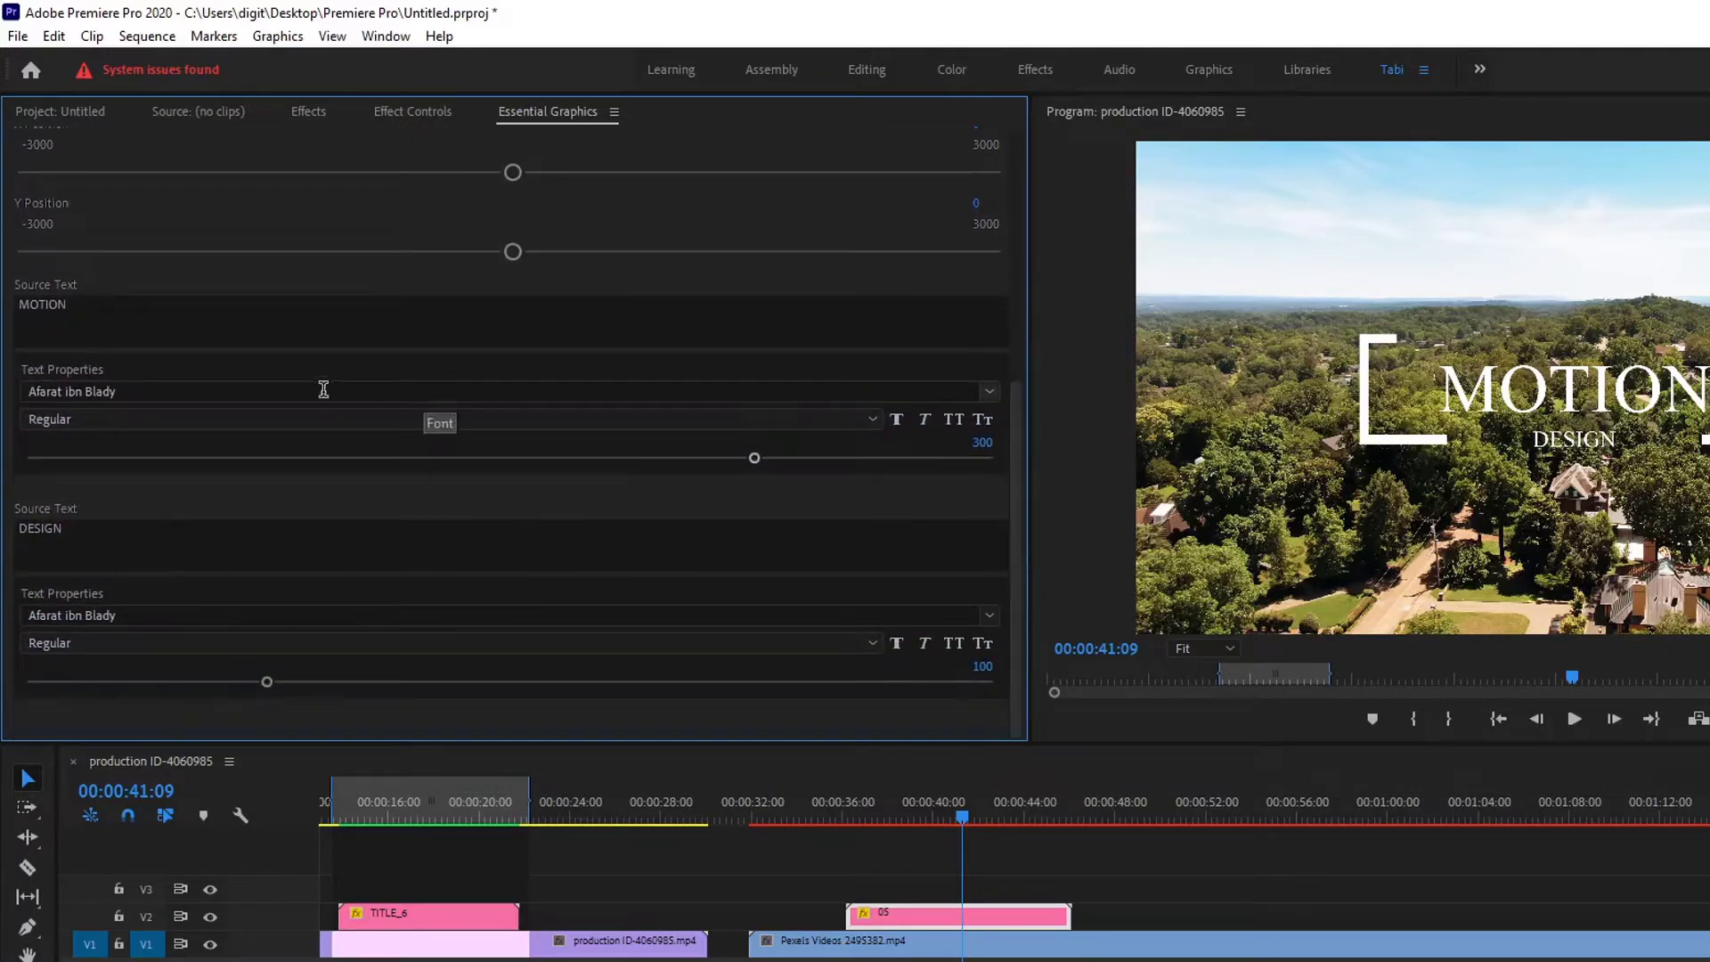
- Set the MOTION line's font to Bebas Neue
{"action": "left_click", "coordinate": [212, 395]}
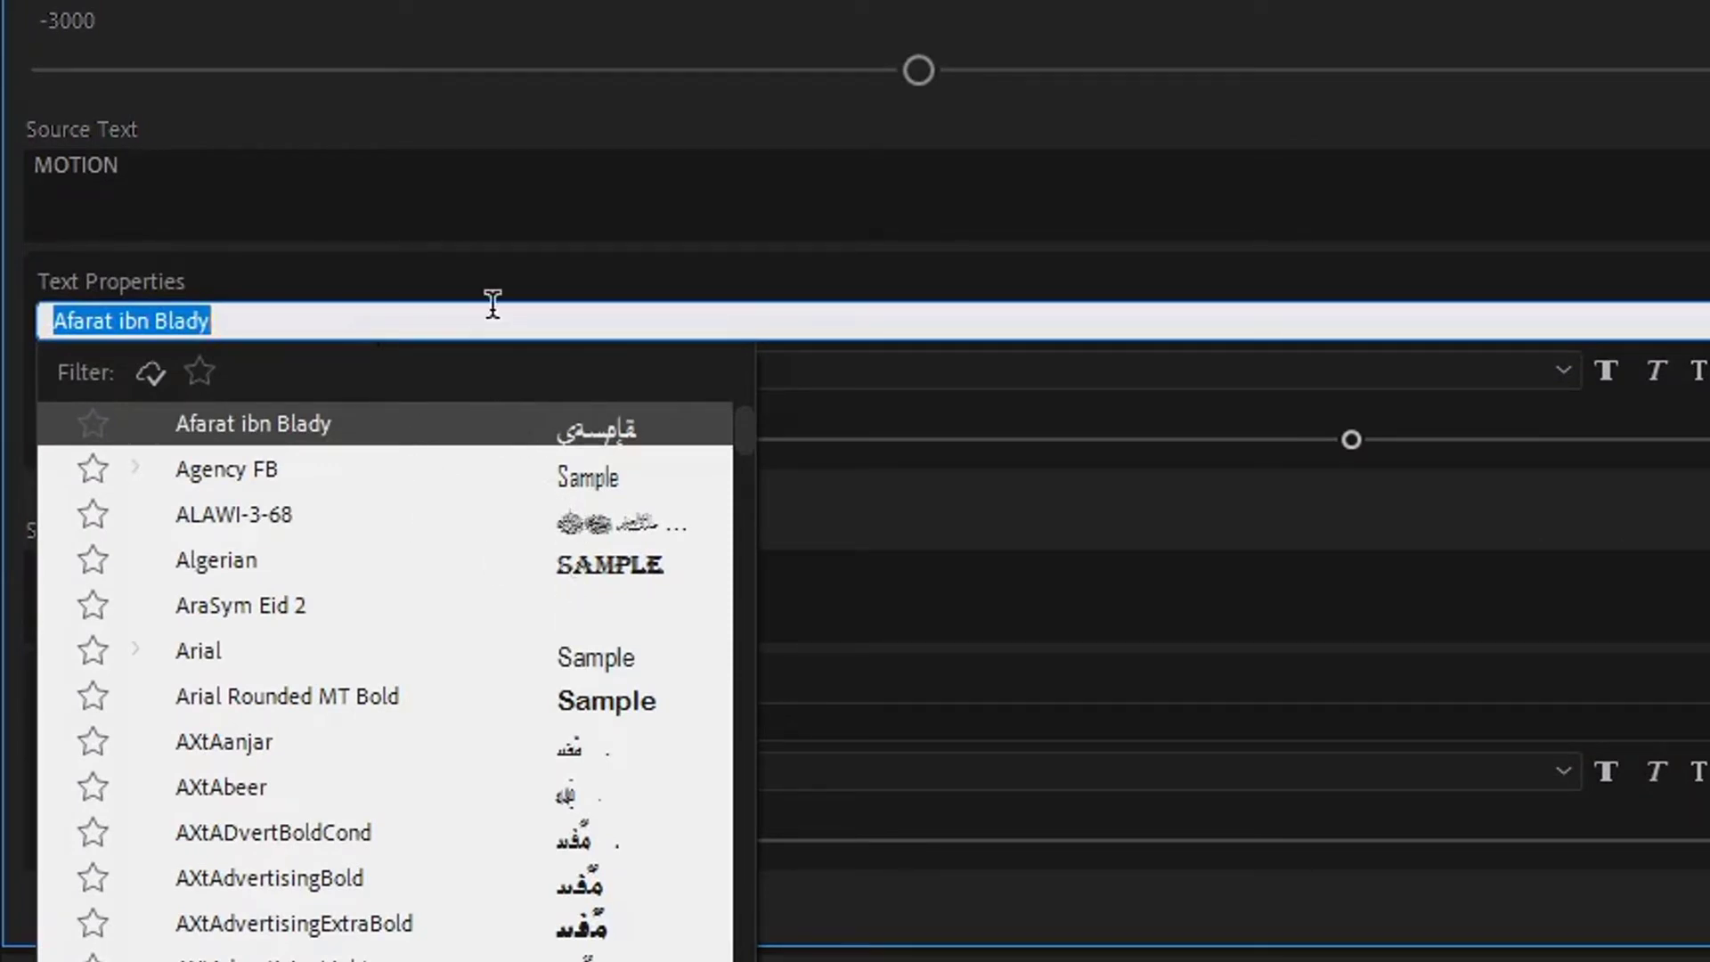
{"action": "type", "text": "BA"}
{"action": "key", "text": "BackSpace"}
{"action": "type", "text": "E"}
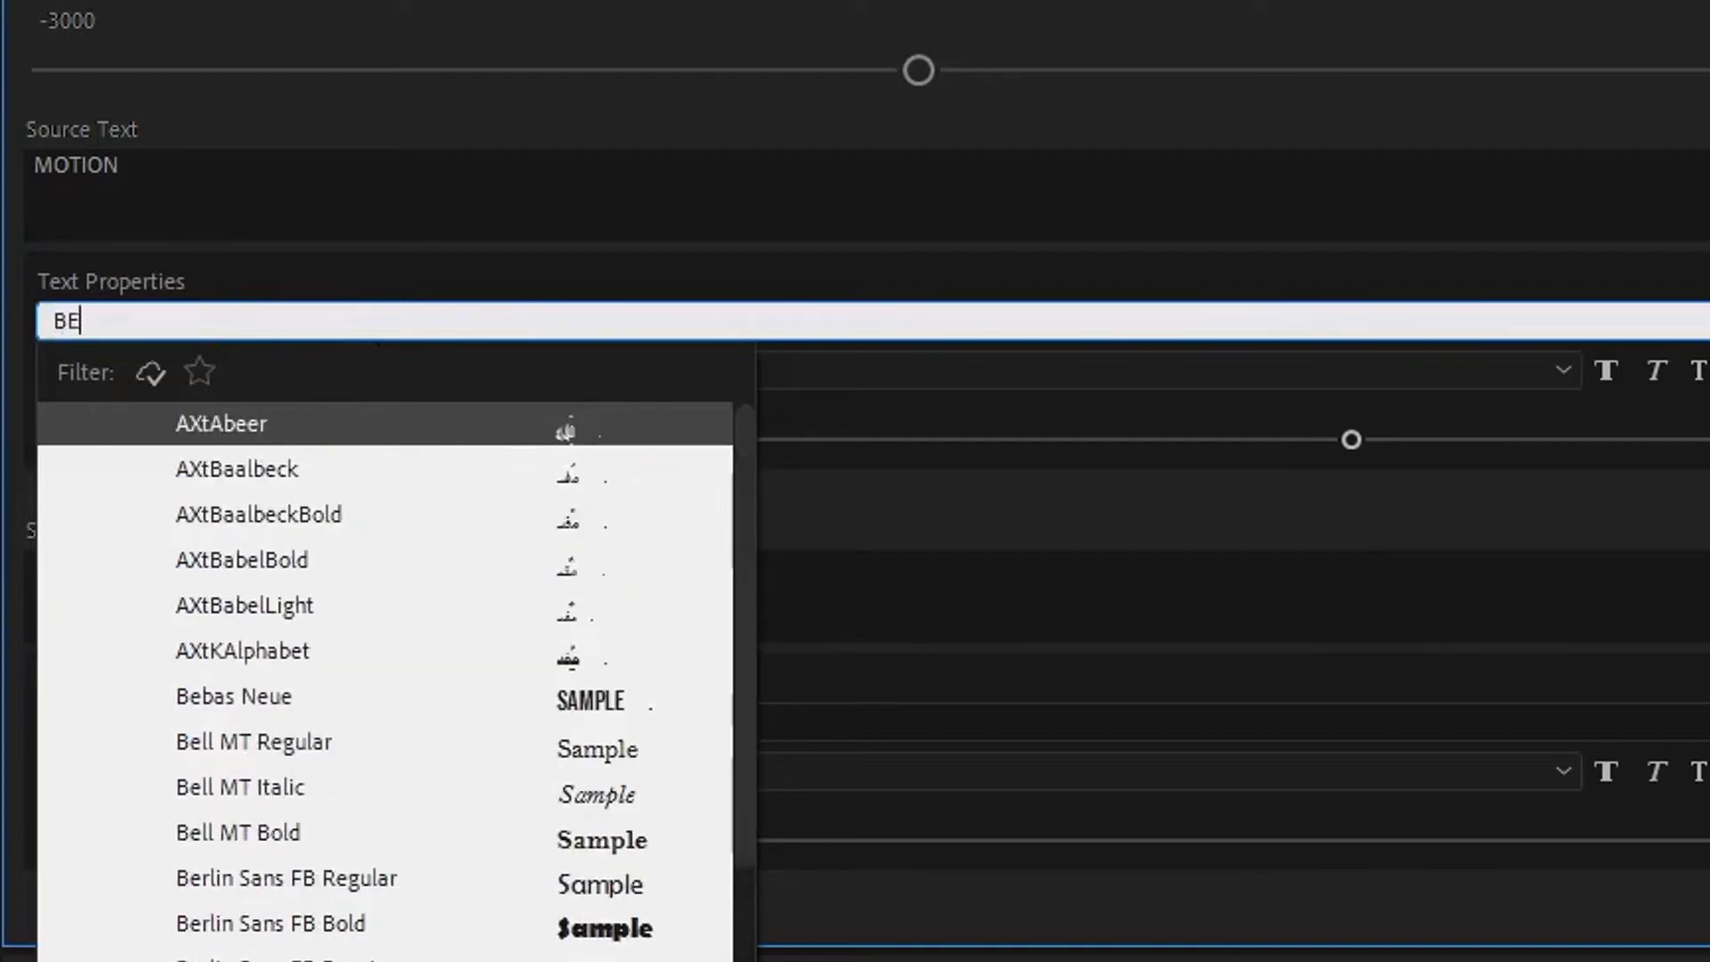
{"action": "type", "text": "BA"}
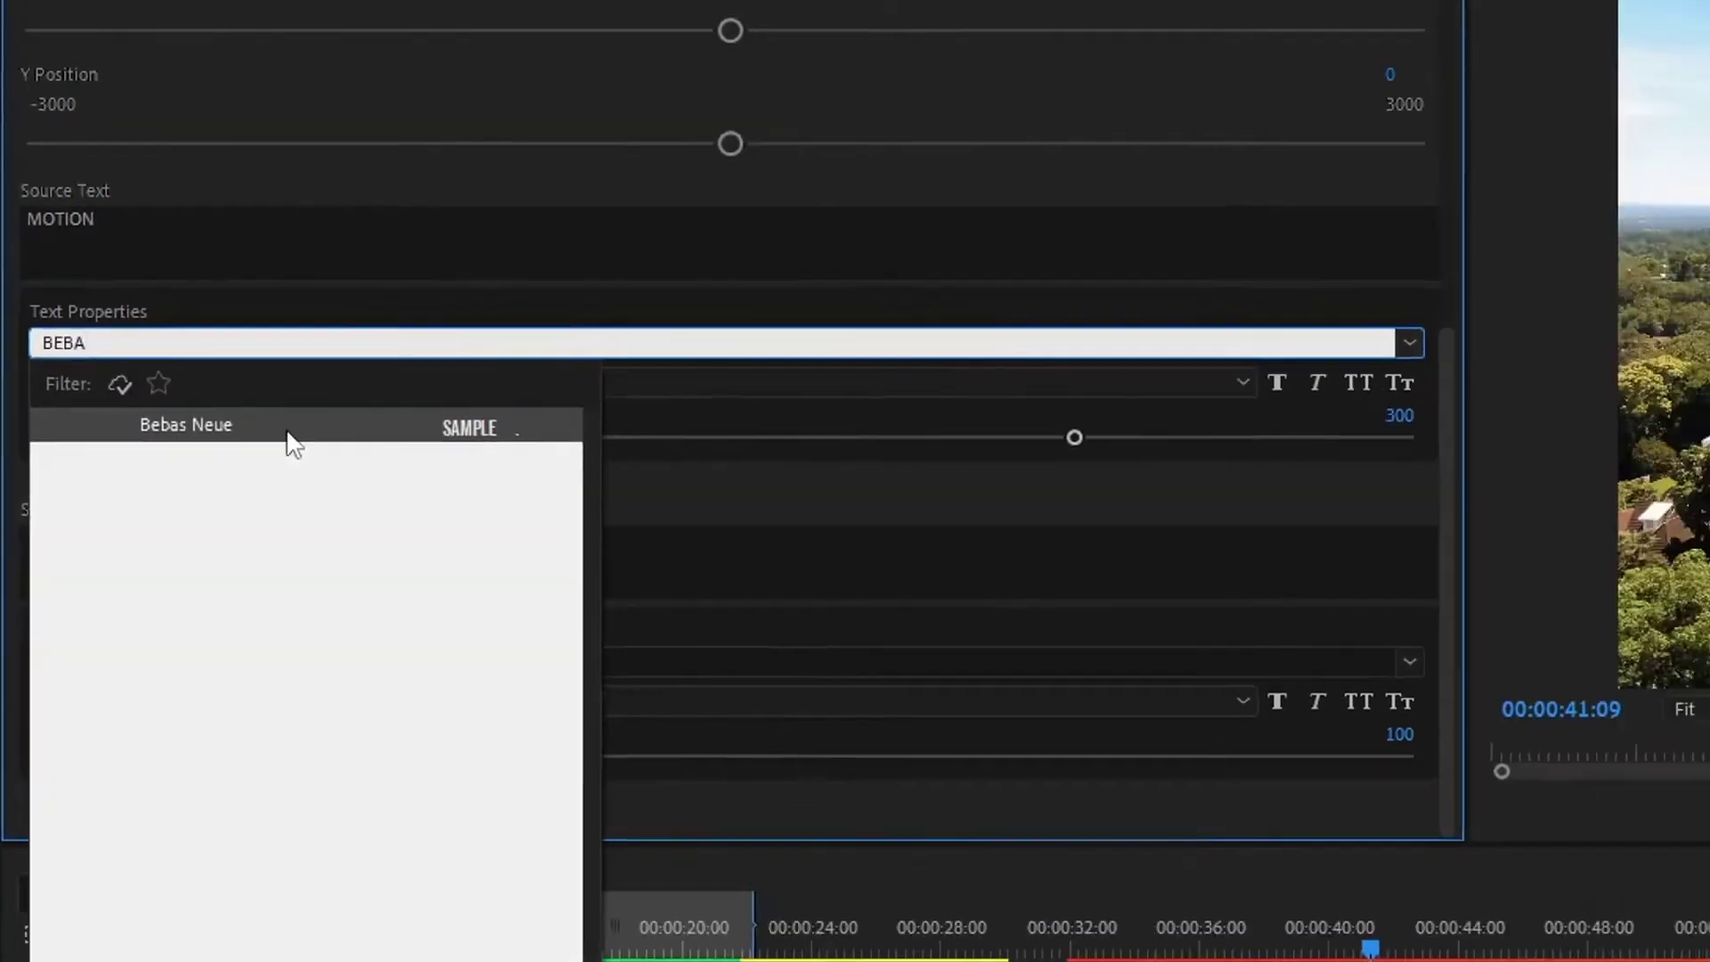
{"action": "left_click", "coordinate": [288, 433]}
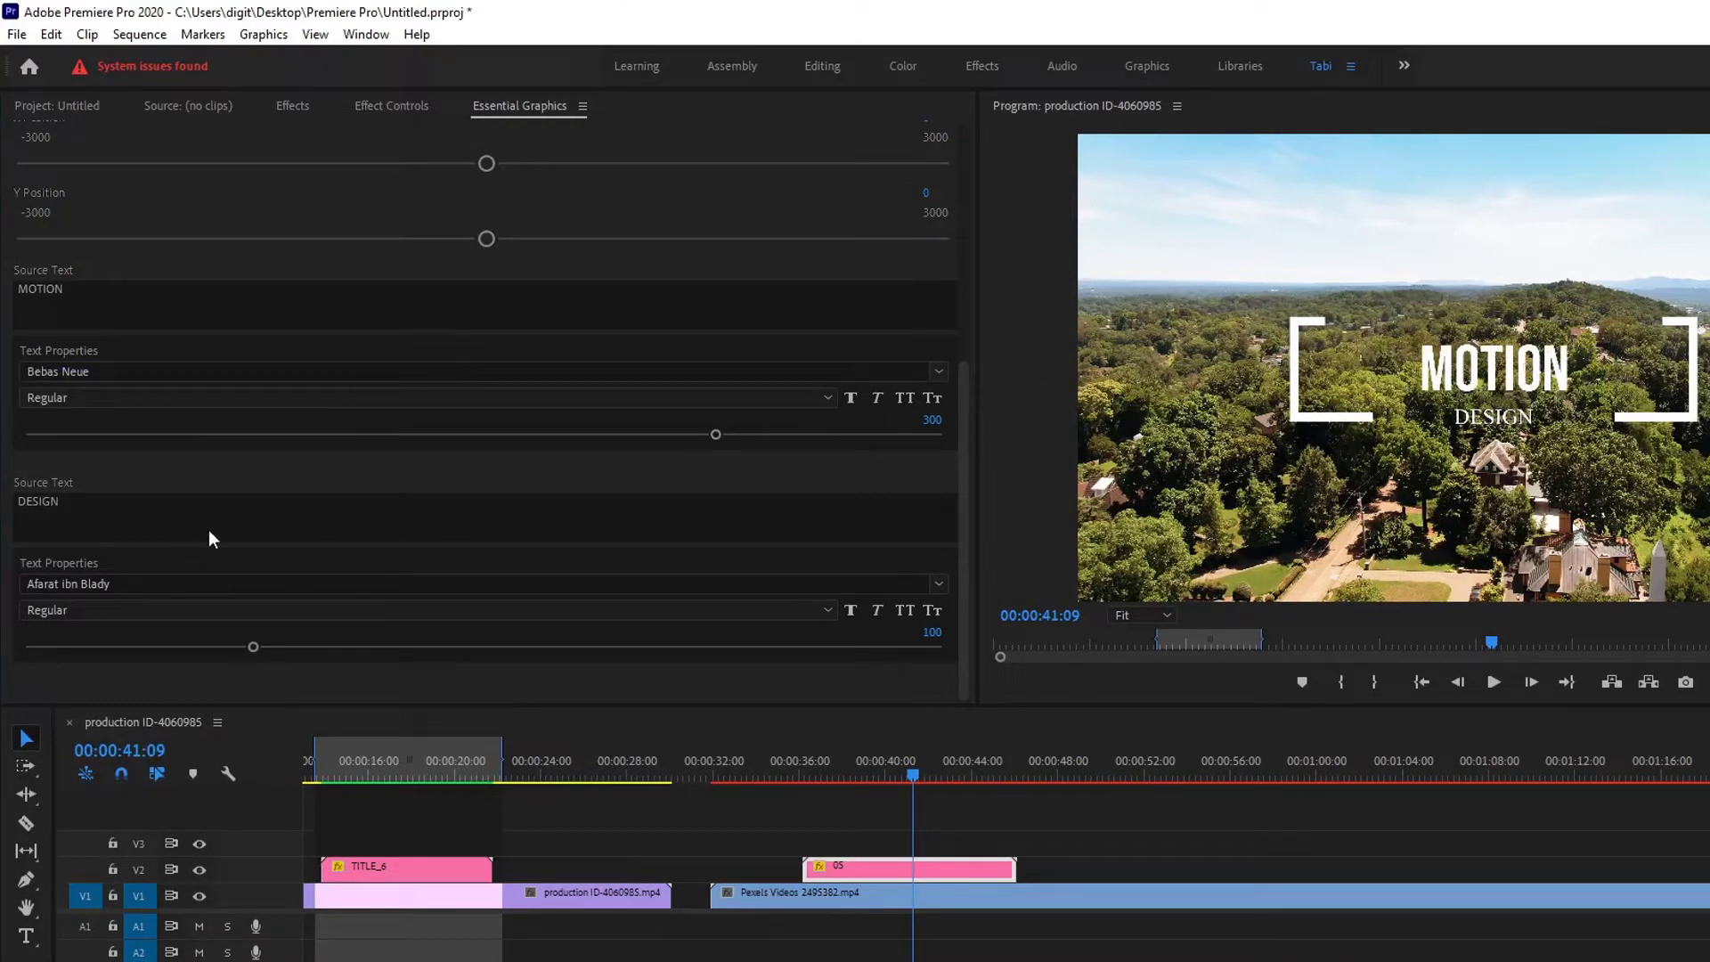
- Apply Bebas Neue to the DESIGN line as well
{"action": "left_click", "coordinate": [126, 583]}
{"action": "type", "text": "BE"}
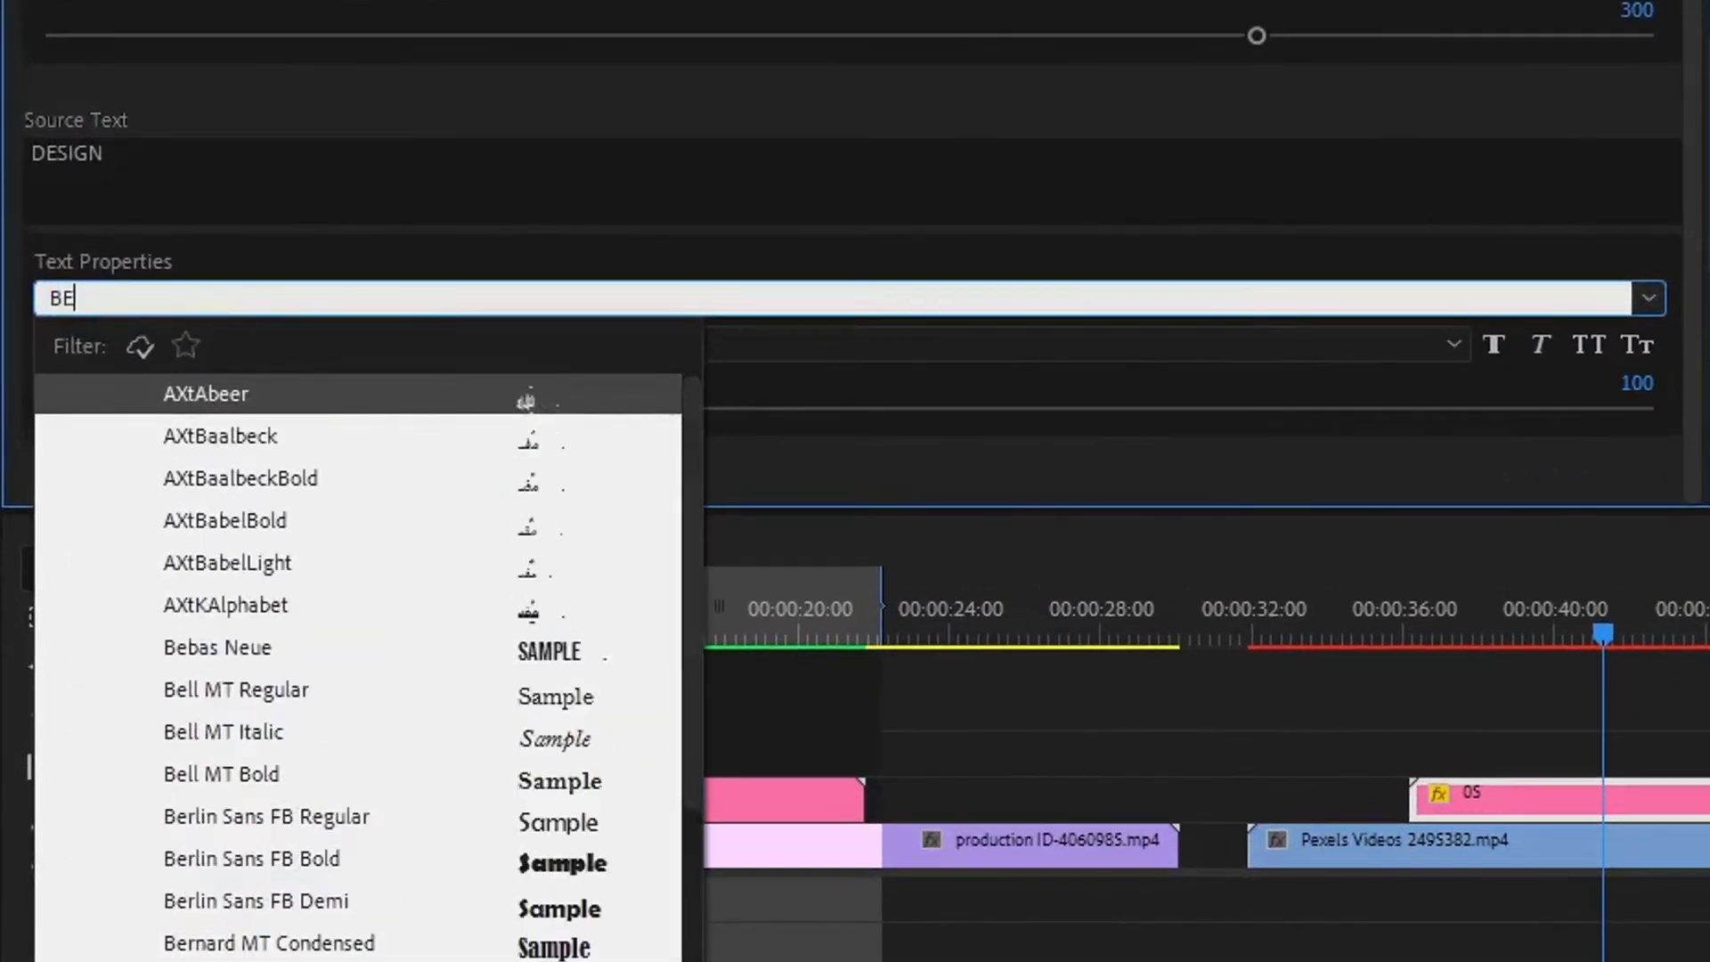
{"action": "type", "text": "BA"}
{"action": "key", "text": "Escape"}
{"action": "left_click", "coordinate": [294, 341]}
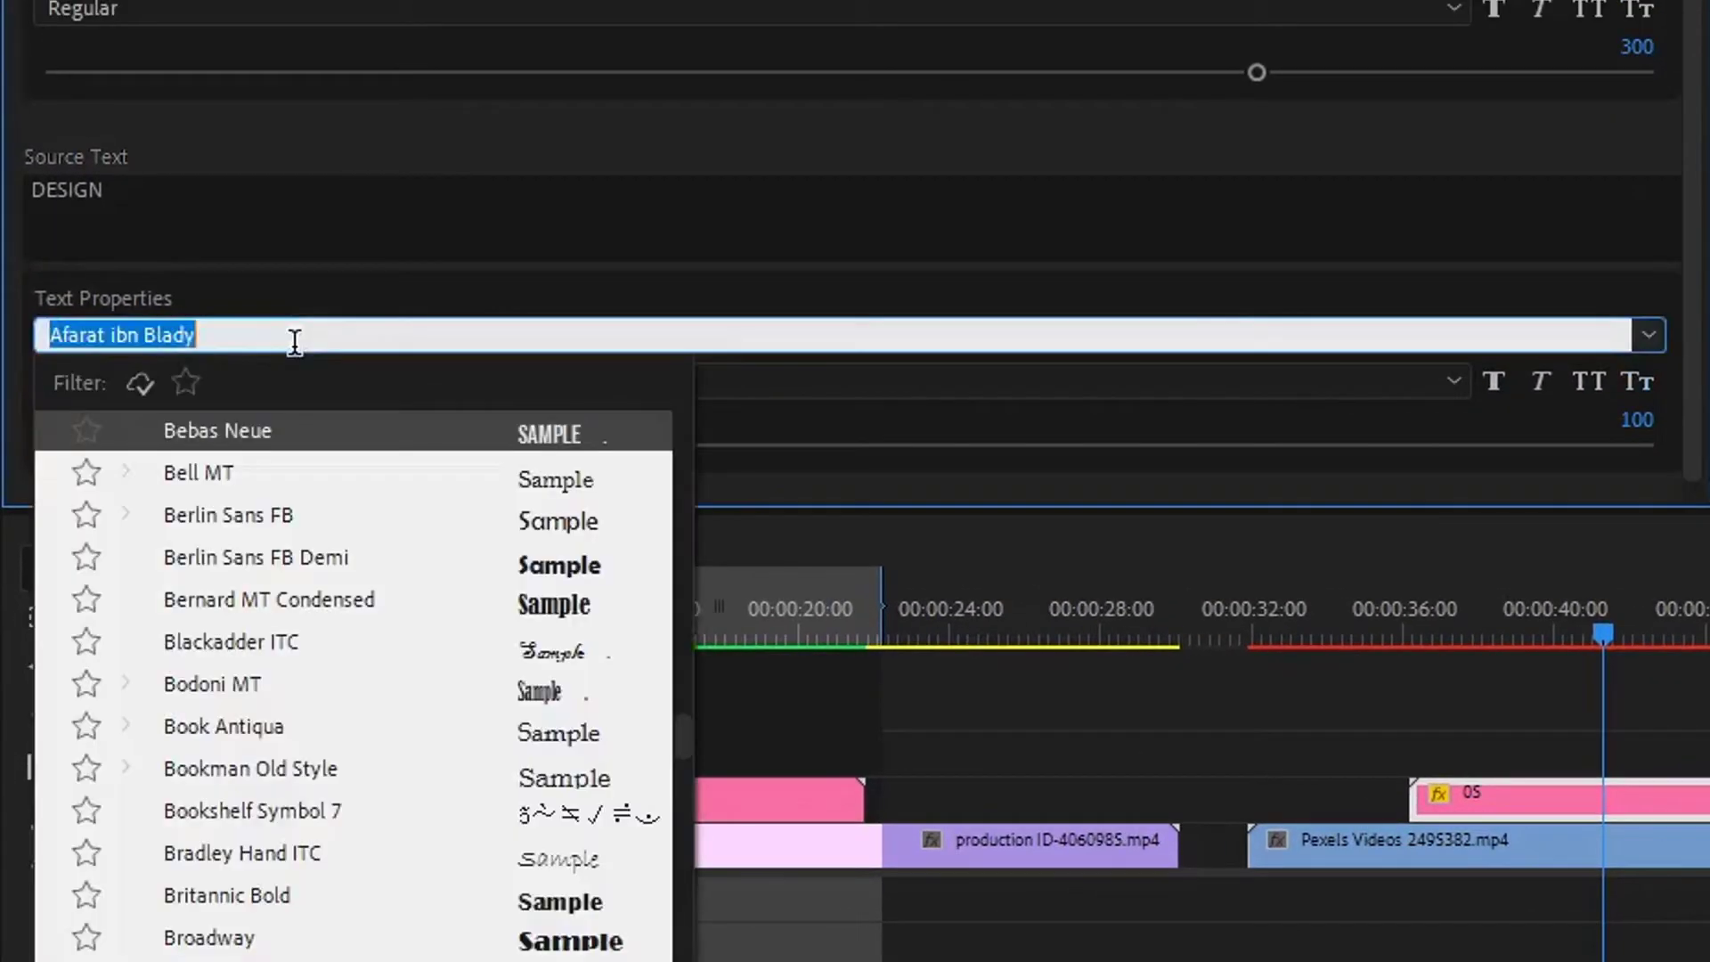
{"action": "type", "text": "BEBA"}
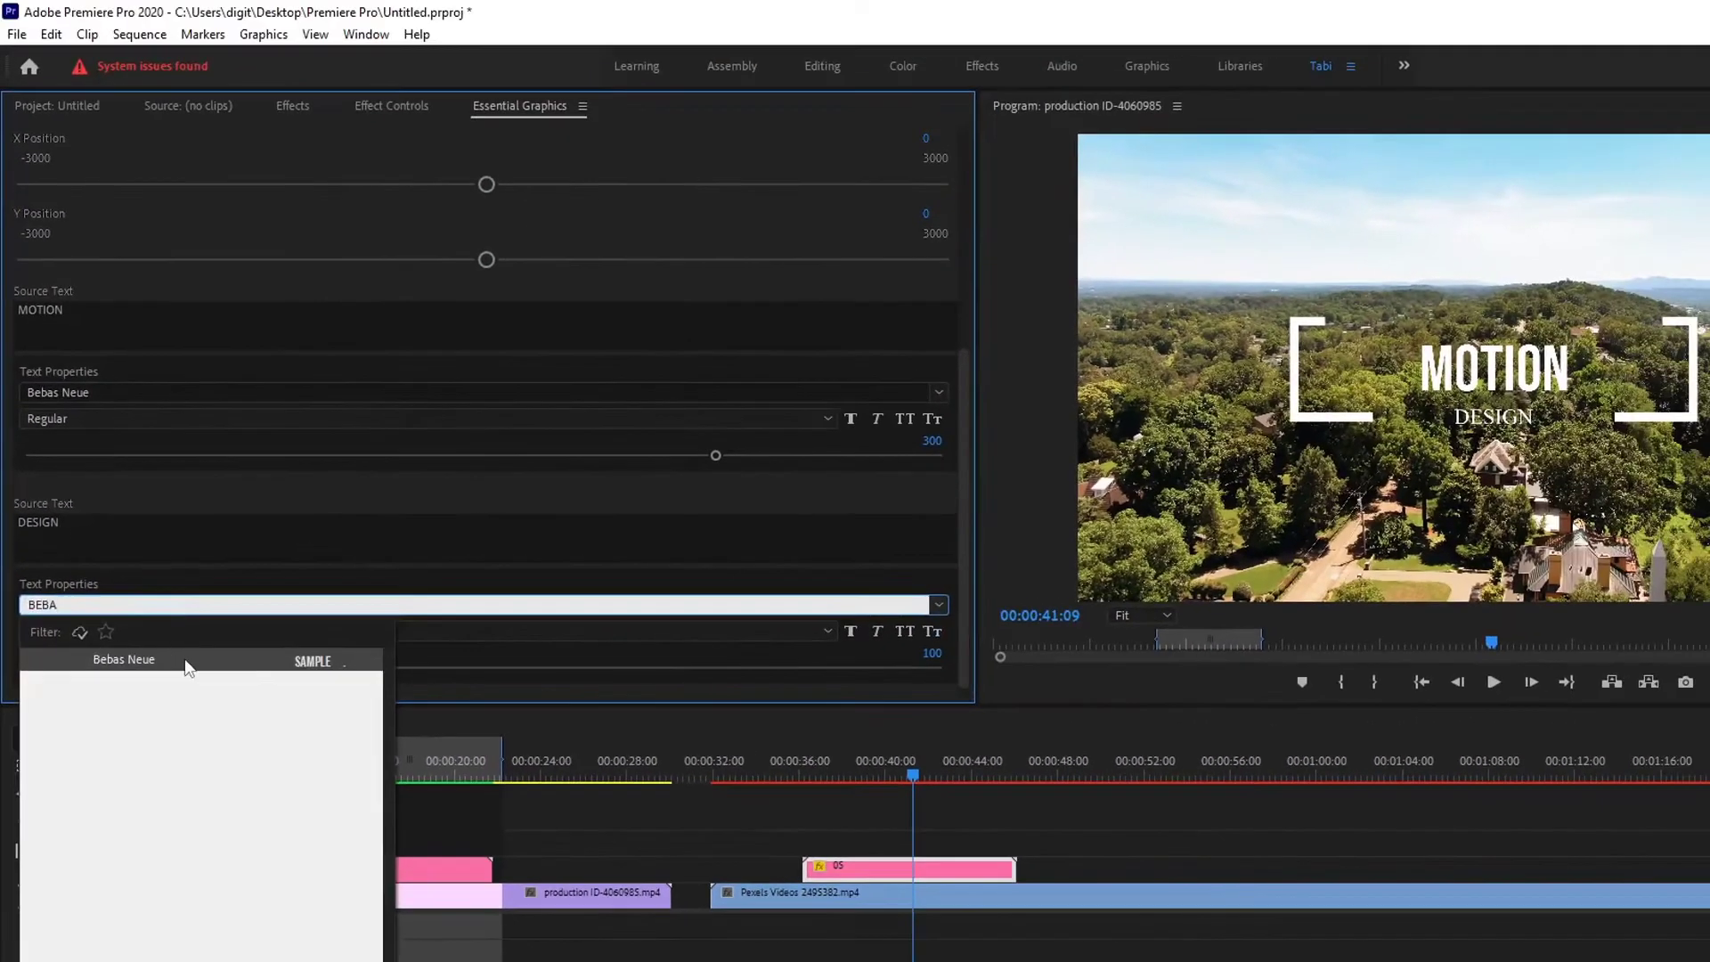
{"action": "left_click", "coordinate": [185, 659]}
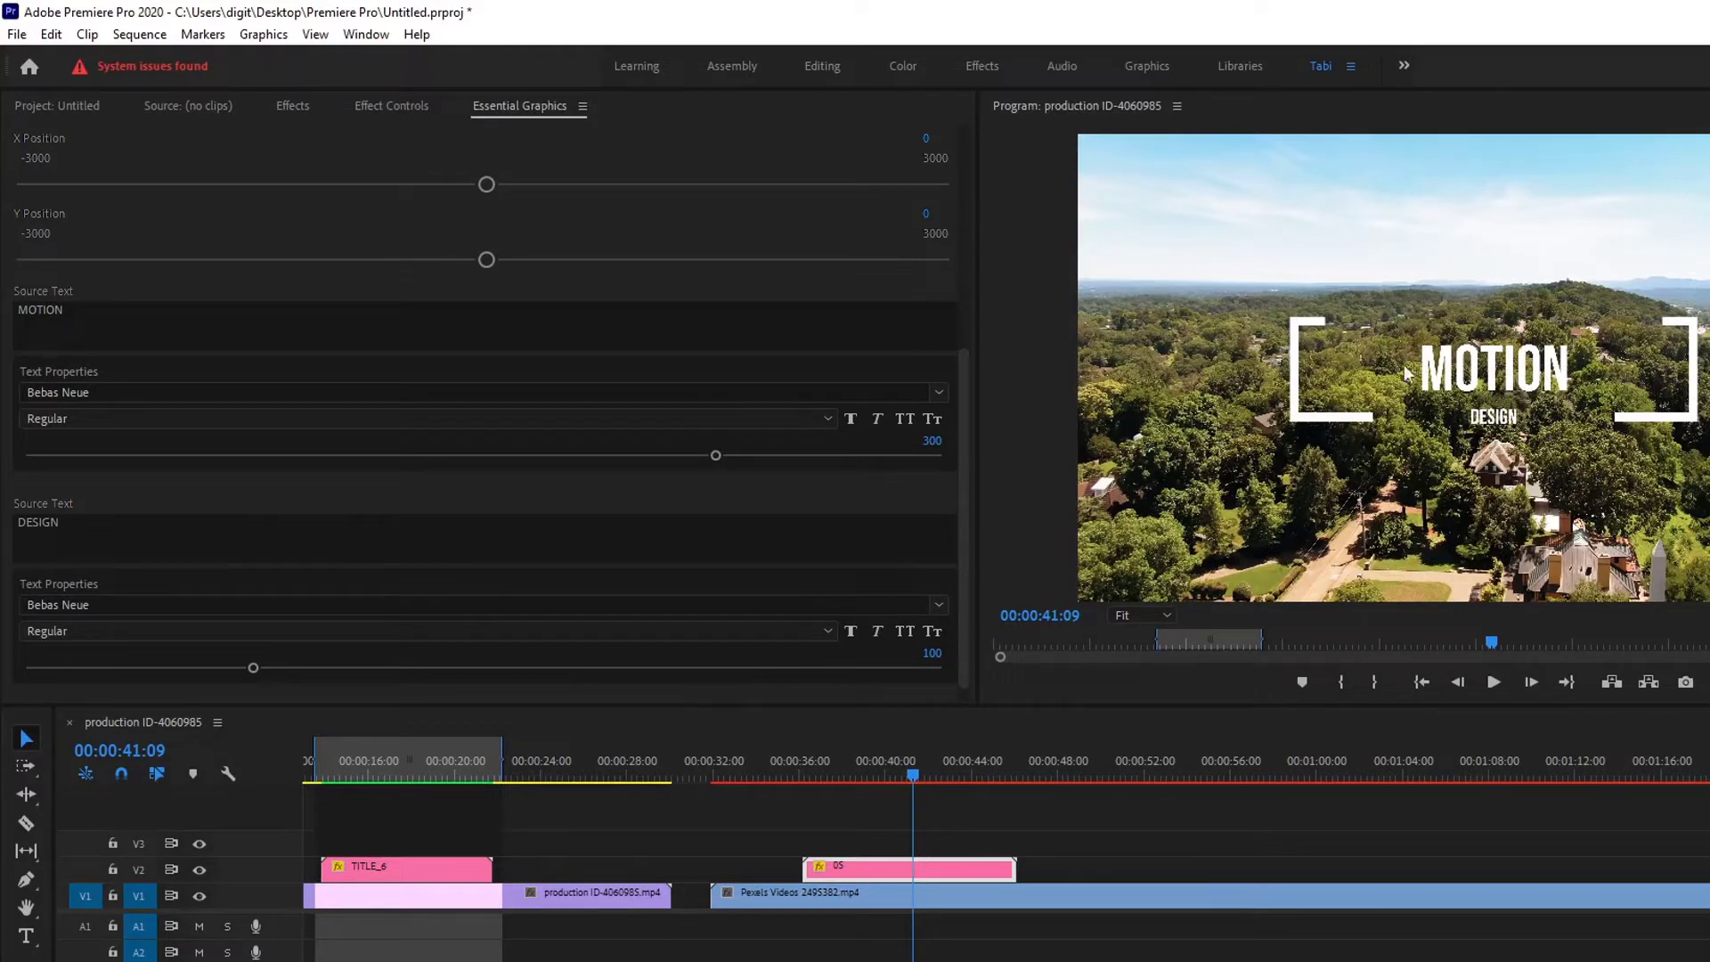
- Pull the upper and lower bracket lines inward with the Box 1 and Box 2 X scale sliders
{"action": "scroll", "coordinate": [597, 346], "scroll_direction": "up", "scroll_amount": 2}
{"action": "scroll", "coordinate": [659, 334], "scroll_direction": "up", "scroll_amount": 1}
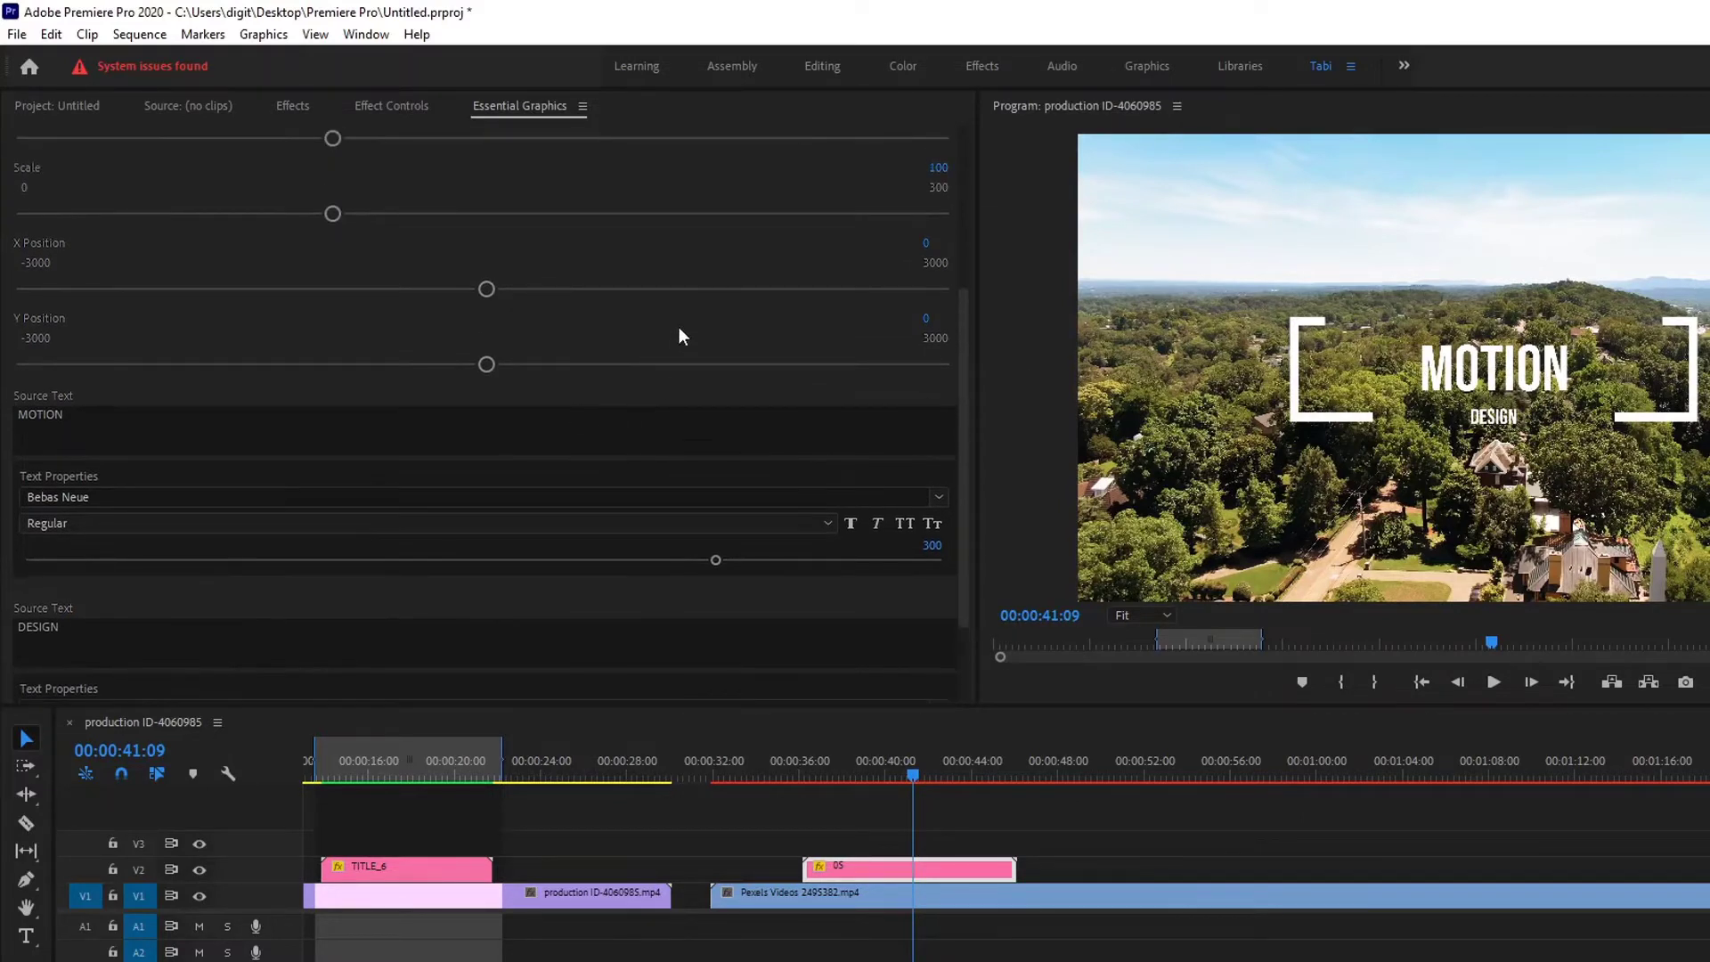
{"action": "scroll", "coordinate": [686, 263], "scroll_direction": "up", "scroll_amount": 1}
{"action": "scroll", "coordinate": [686, 258], "scroll_direction": "up", "scroll_amount": 1}
{"action": "scroll", "coordinate": [687, 239], "scroll_direction": "up", "scroll_amount": 1}
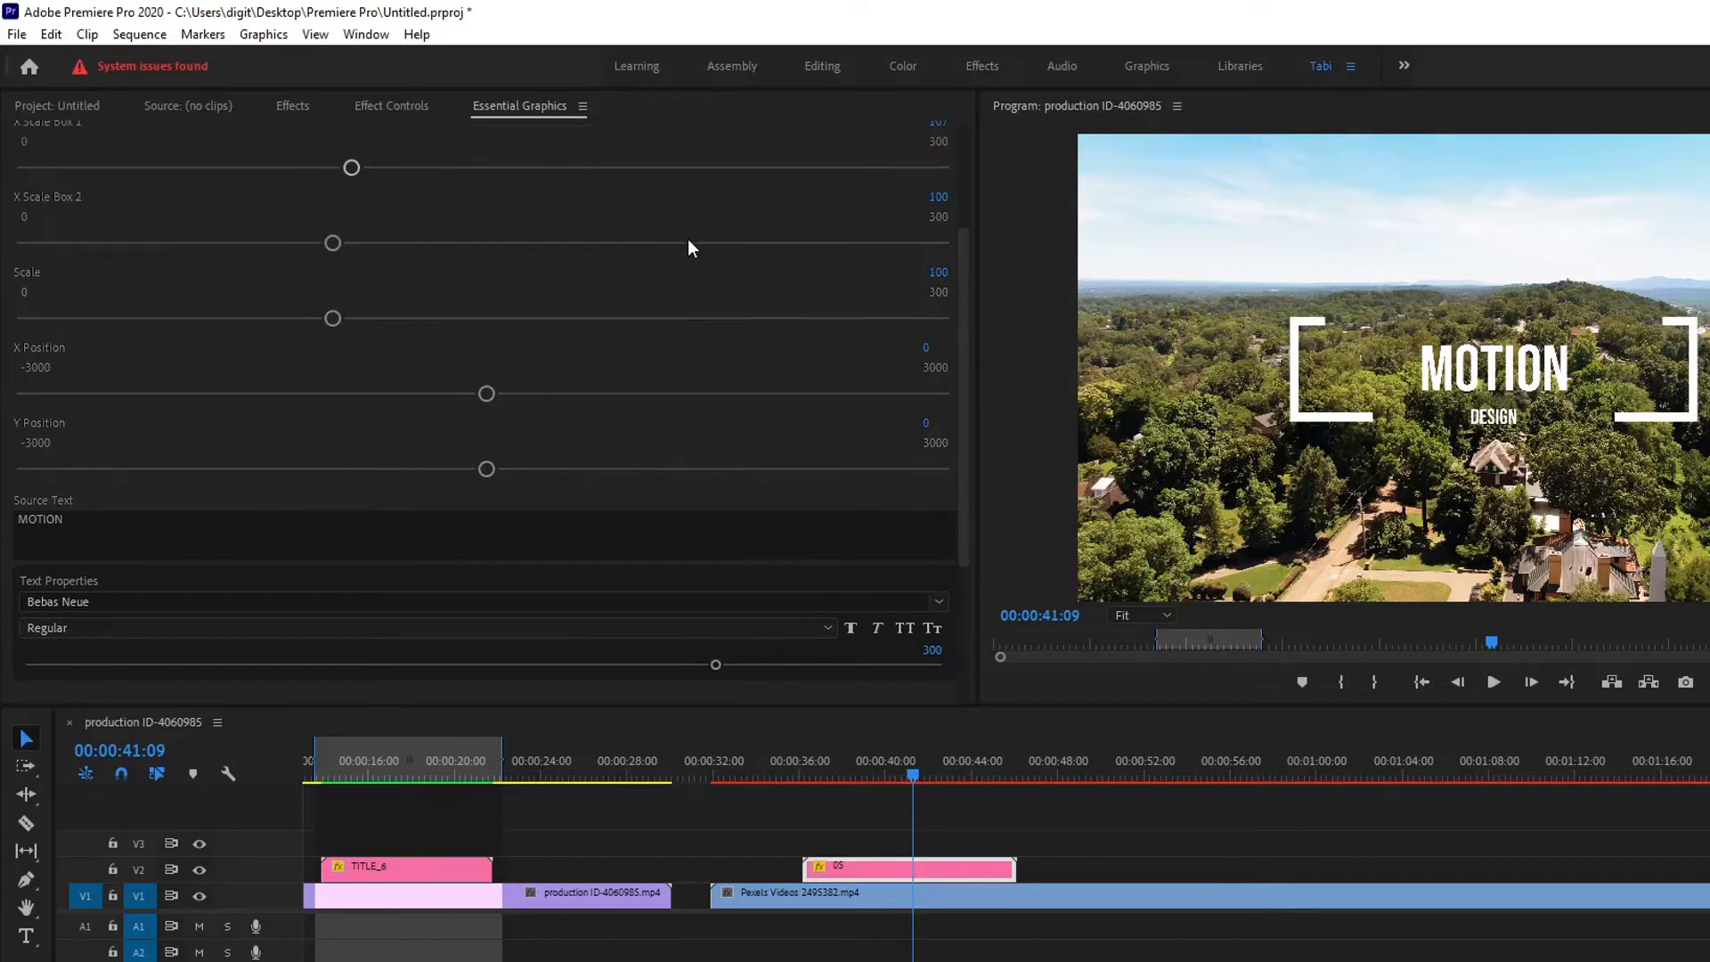
{"action": "left_click_drag", "start_coordinate": [970, 342], "coordinate": [958, 251]}
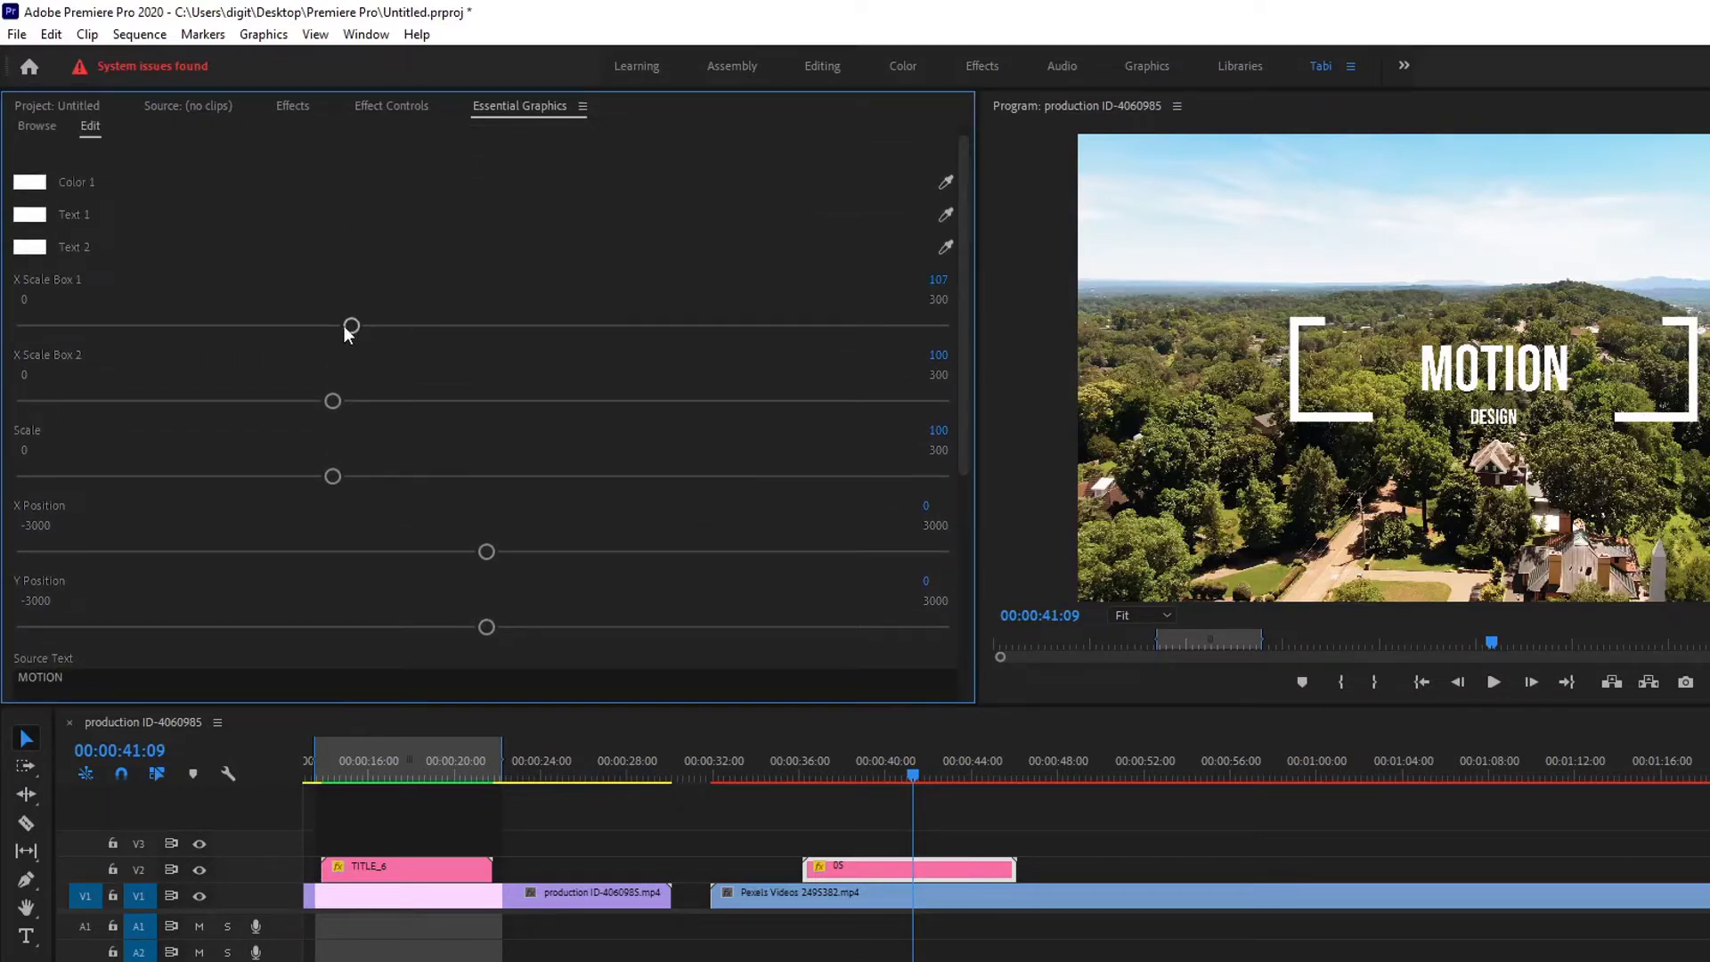
{"action": "left_click_drag", "start_coordinate": [348, 328], "coordinate": [280, 333]}
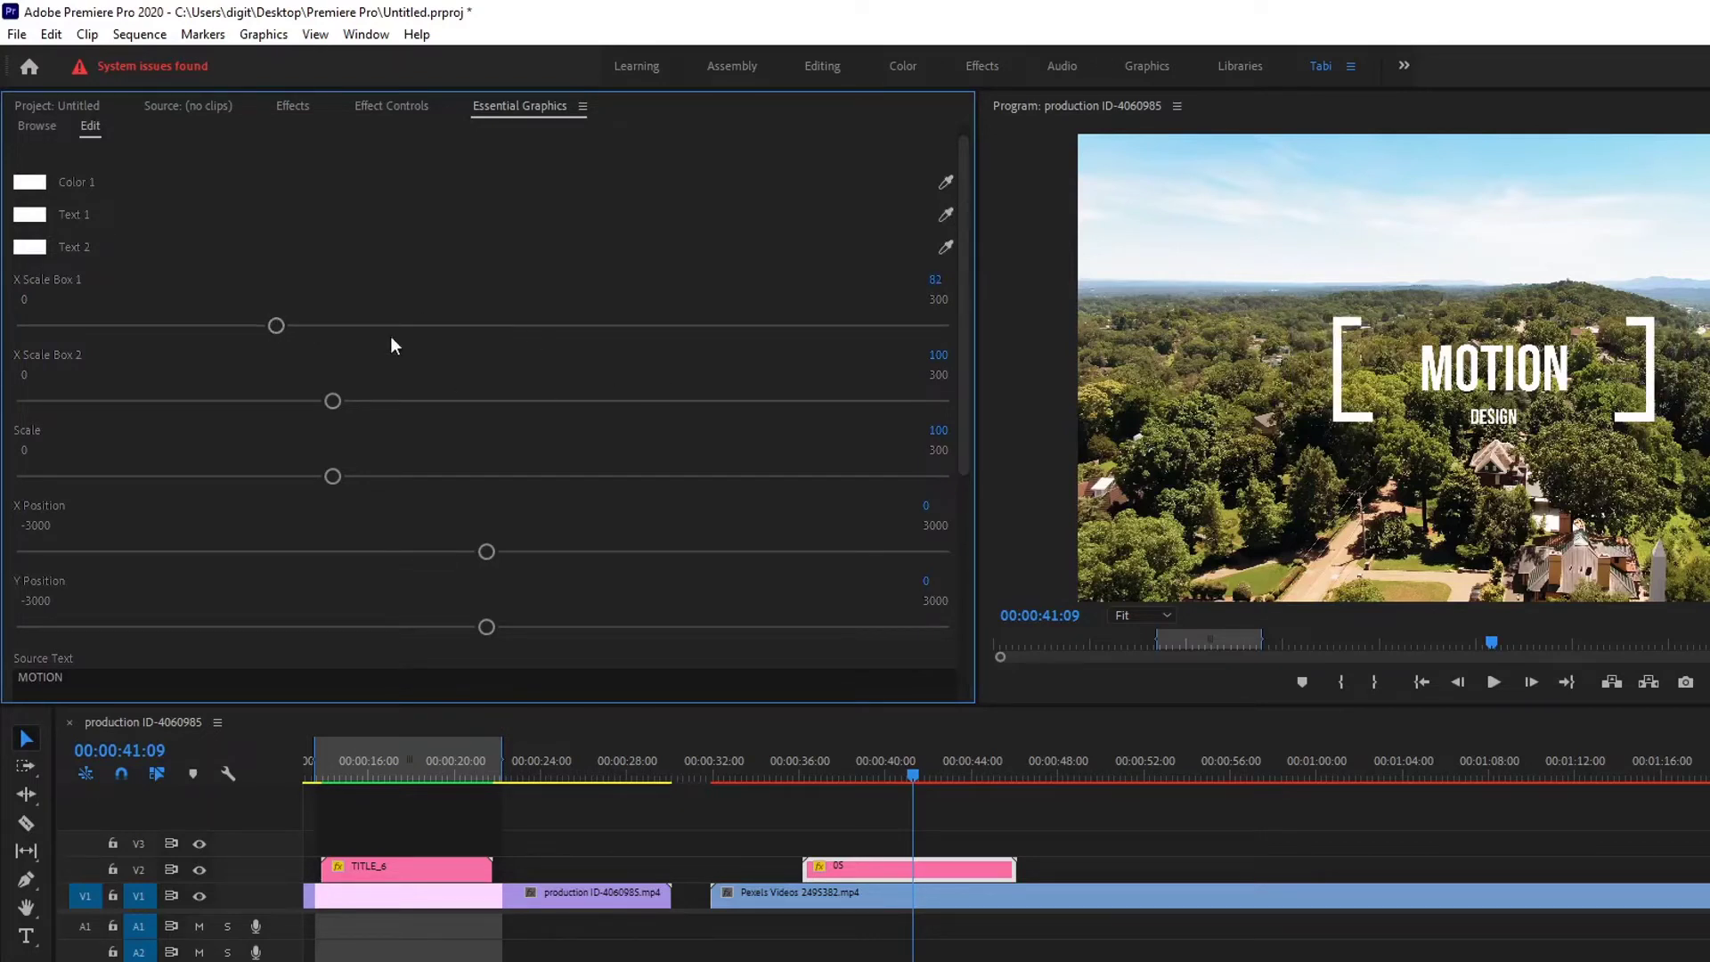
{"action": "mouse_move", "coordinate": [333, 402]}
{"action": "left_mouse_down"}
{"action": "mouse_move", "coordinate": [317, 403]}
{"action": "mouse_move", "coordinate": [363, 415]}
{"action": "left_mouse_up"}
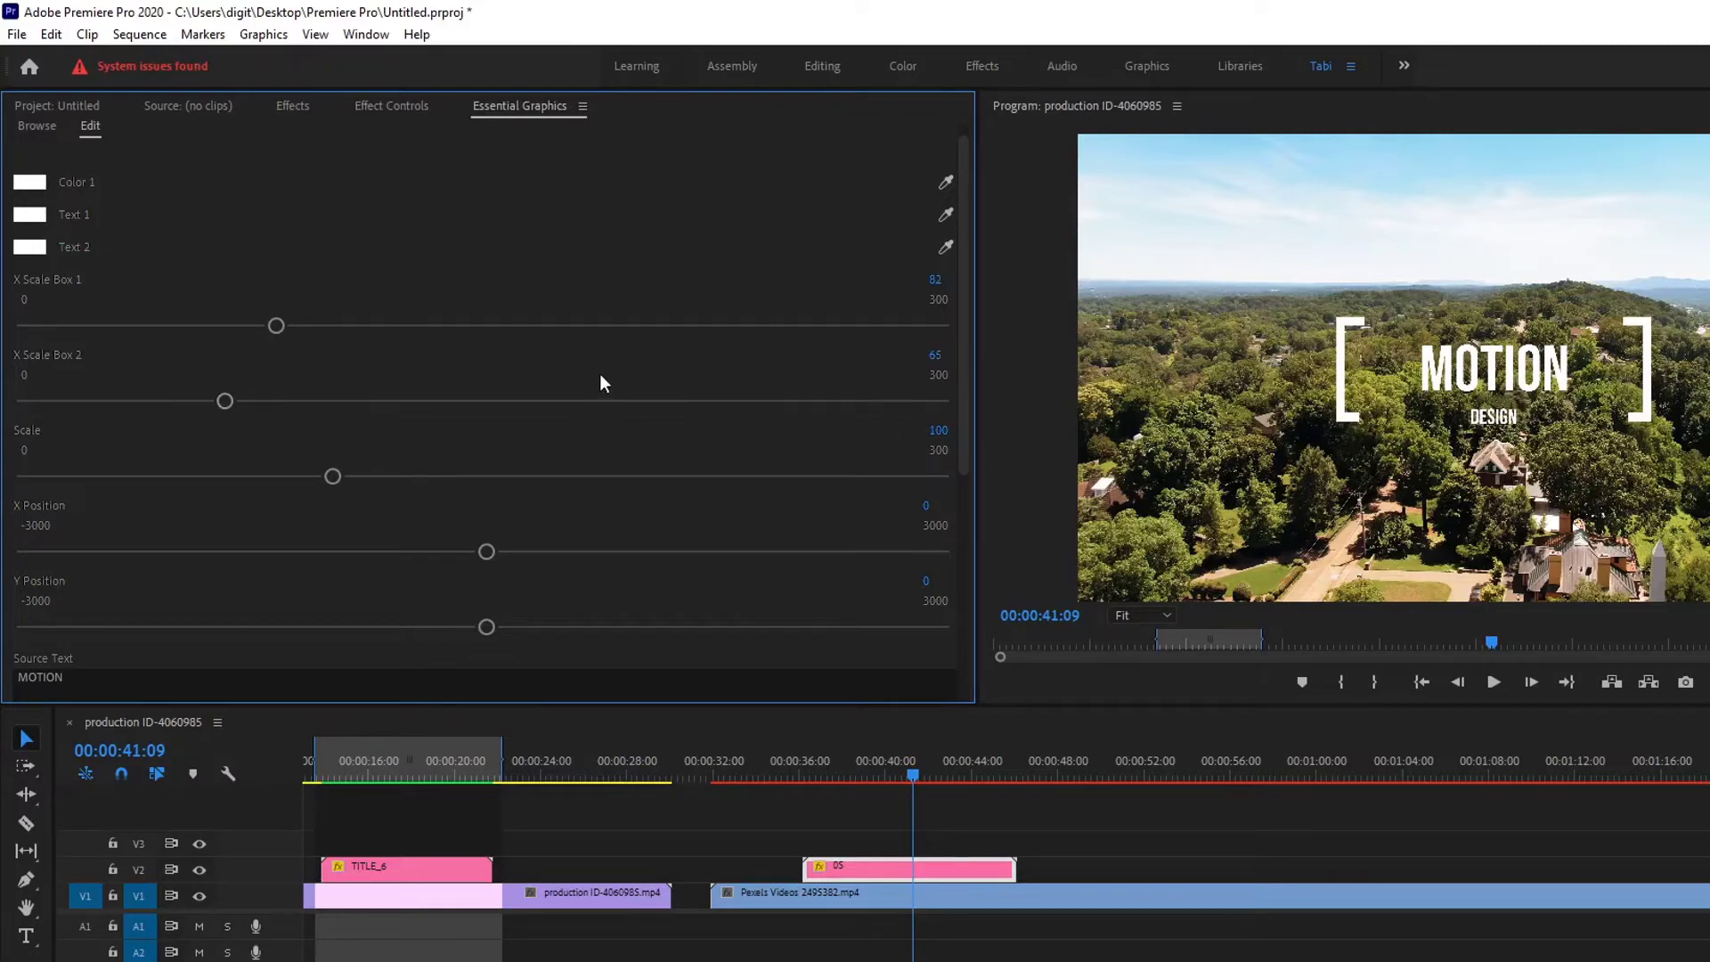
- Fine-tune the bracket lengths to hug MOTION and DESIGN, ending at box X scales 54 and 41
{"action": "scroll", "coordinate": [410, 396], "scroll_direction": "up", "scroll_amount": 1}
{"action": "left_click_drag", "start_coordinate": [224, 417], "coordinate": [192, 417]}
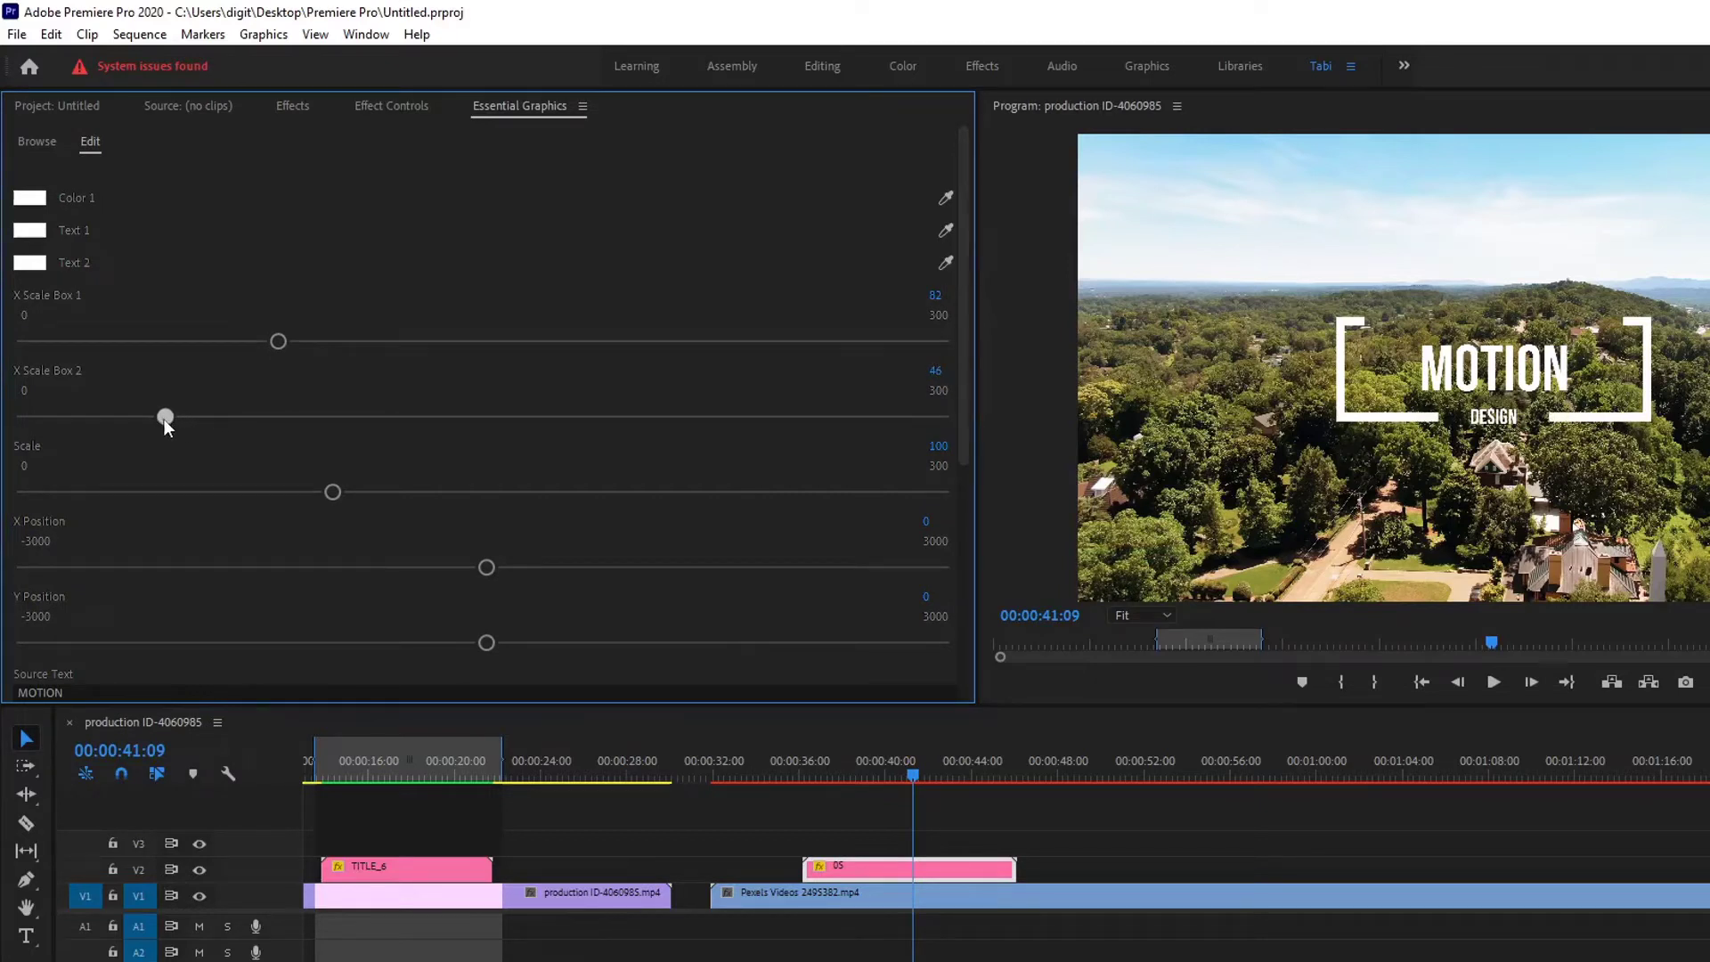
{"action": "left_click_drag", "start_coordinate": [165, 418], "coordinate": [183, 417]}
{"action": "left_click_drag", "start_coordinate": [269, 341], "coordinate": [143, 341]}
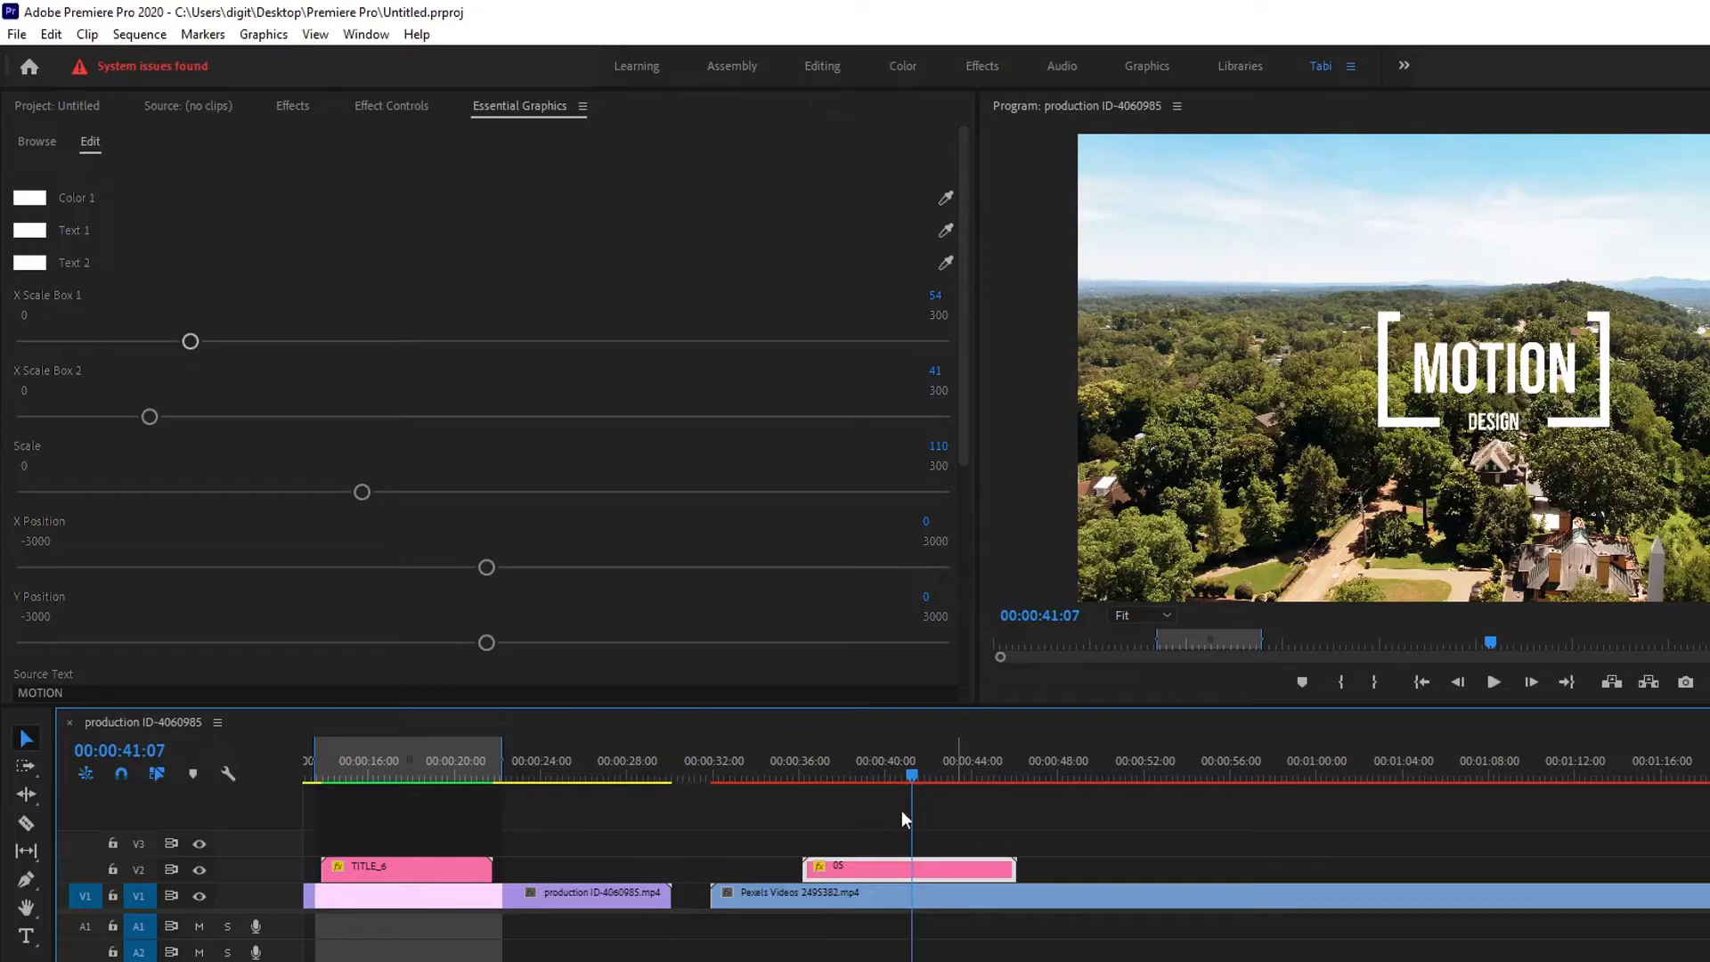
- Mark In at 35:18 and Out at 46:18 around the bracketed MOTION DESIGN title
{"action": "left_click", "coordinate": [788, 773]}
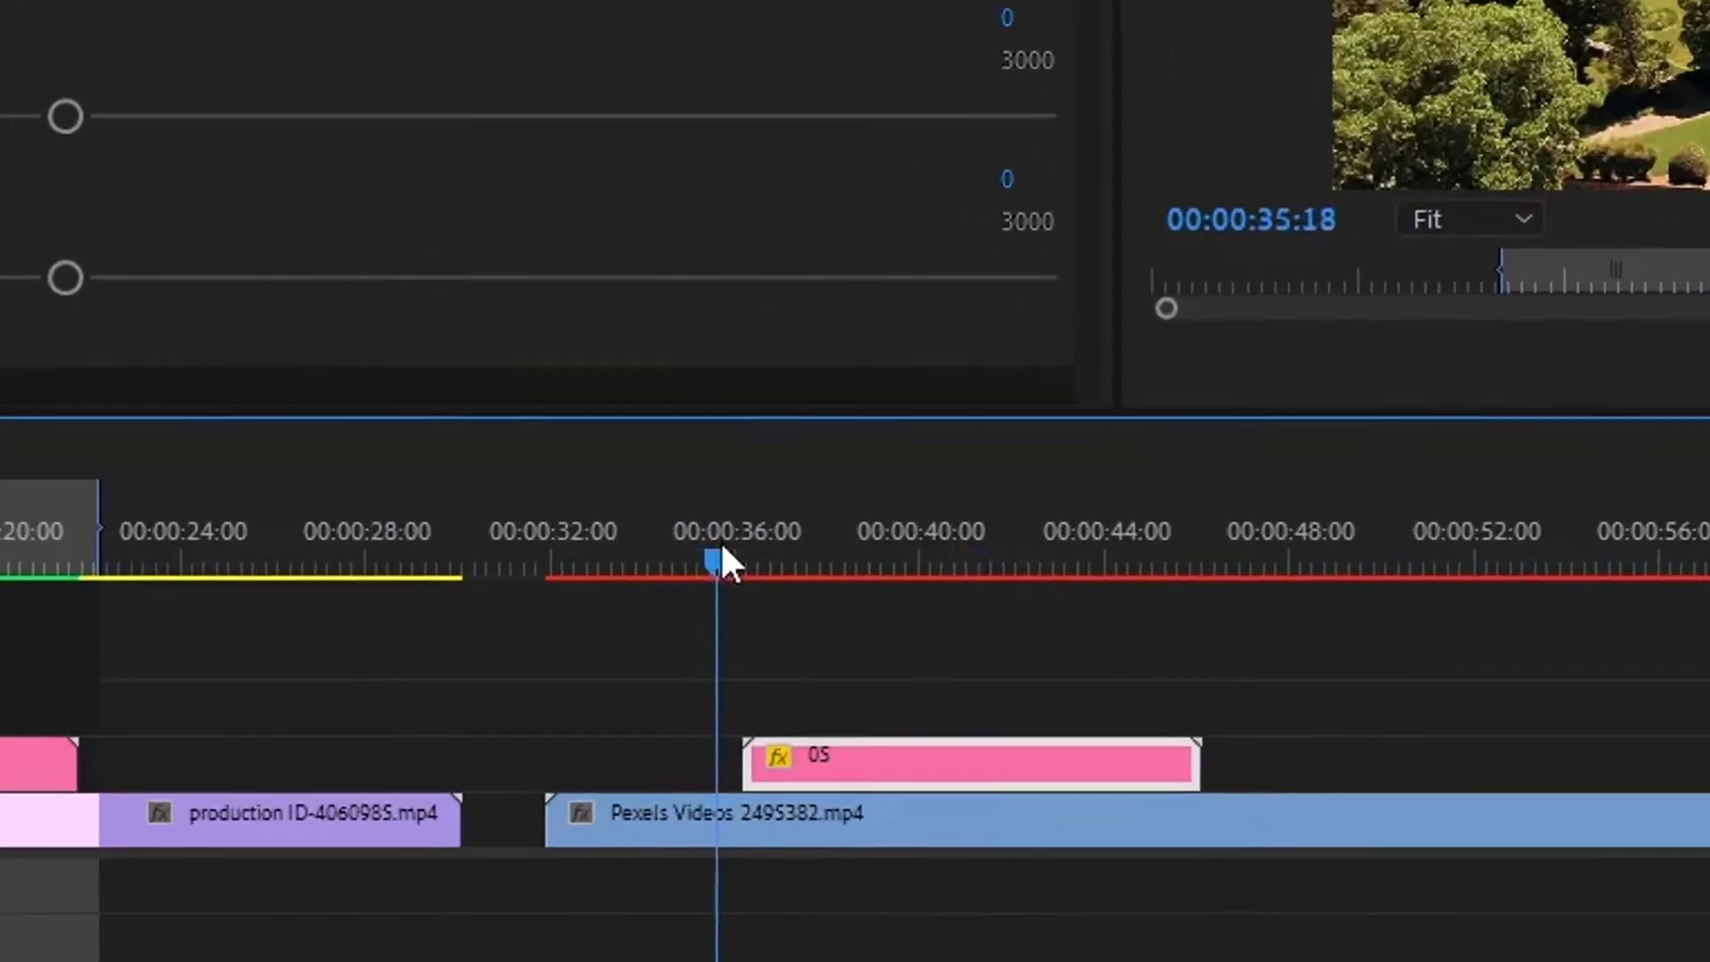
{"action": "key", "text": "i"}
{"action": "left_click_drag", "start_coordinate": [1240, 516], "coordinate": [1263, 517]}
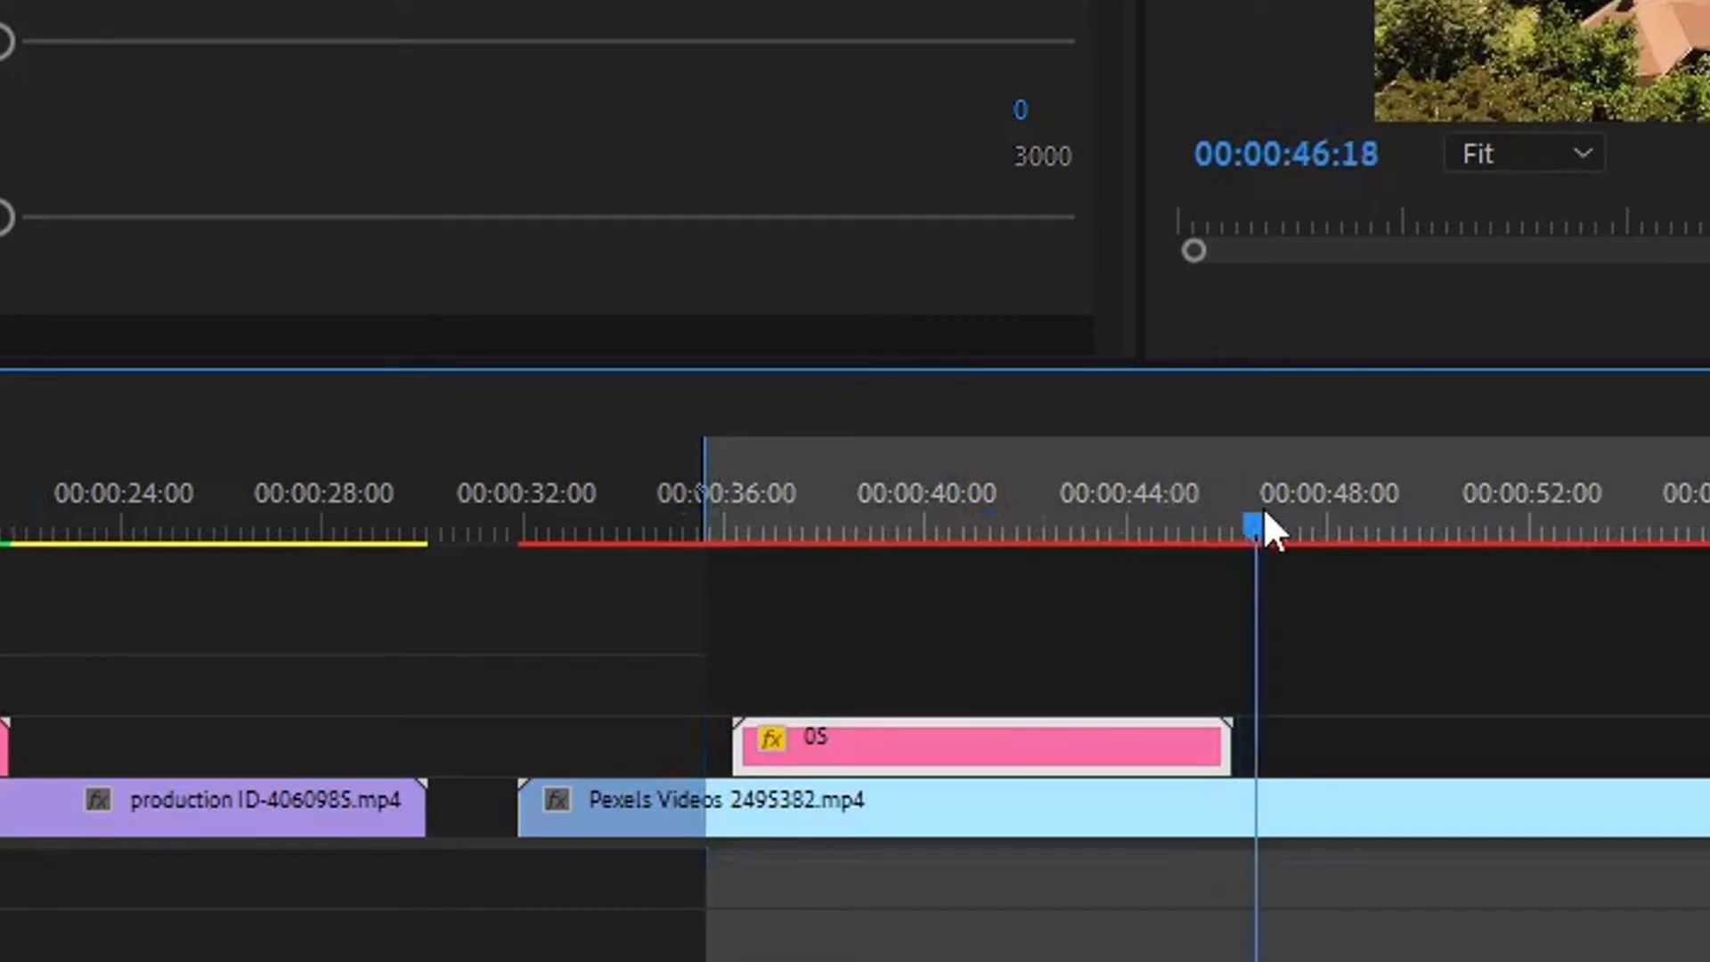
{"action": "key", "text": "o"}
- Render the 35:18–46:18 range and play the title section back
{"action": "left_click", "coordinate": [1081, 526]}
{"action": "left_click", "coordinate": [984, 486]}
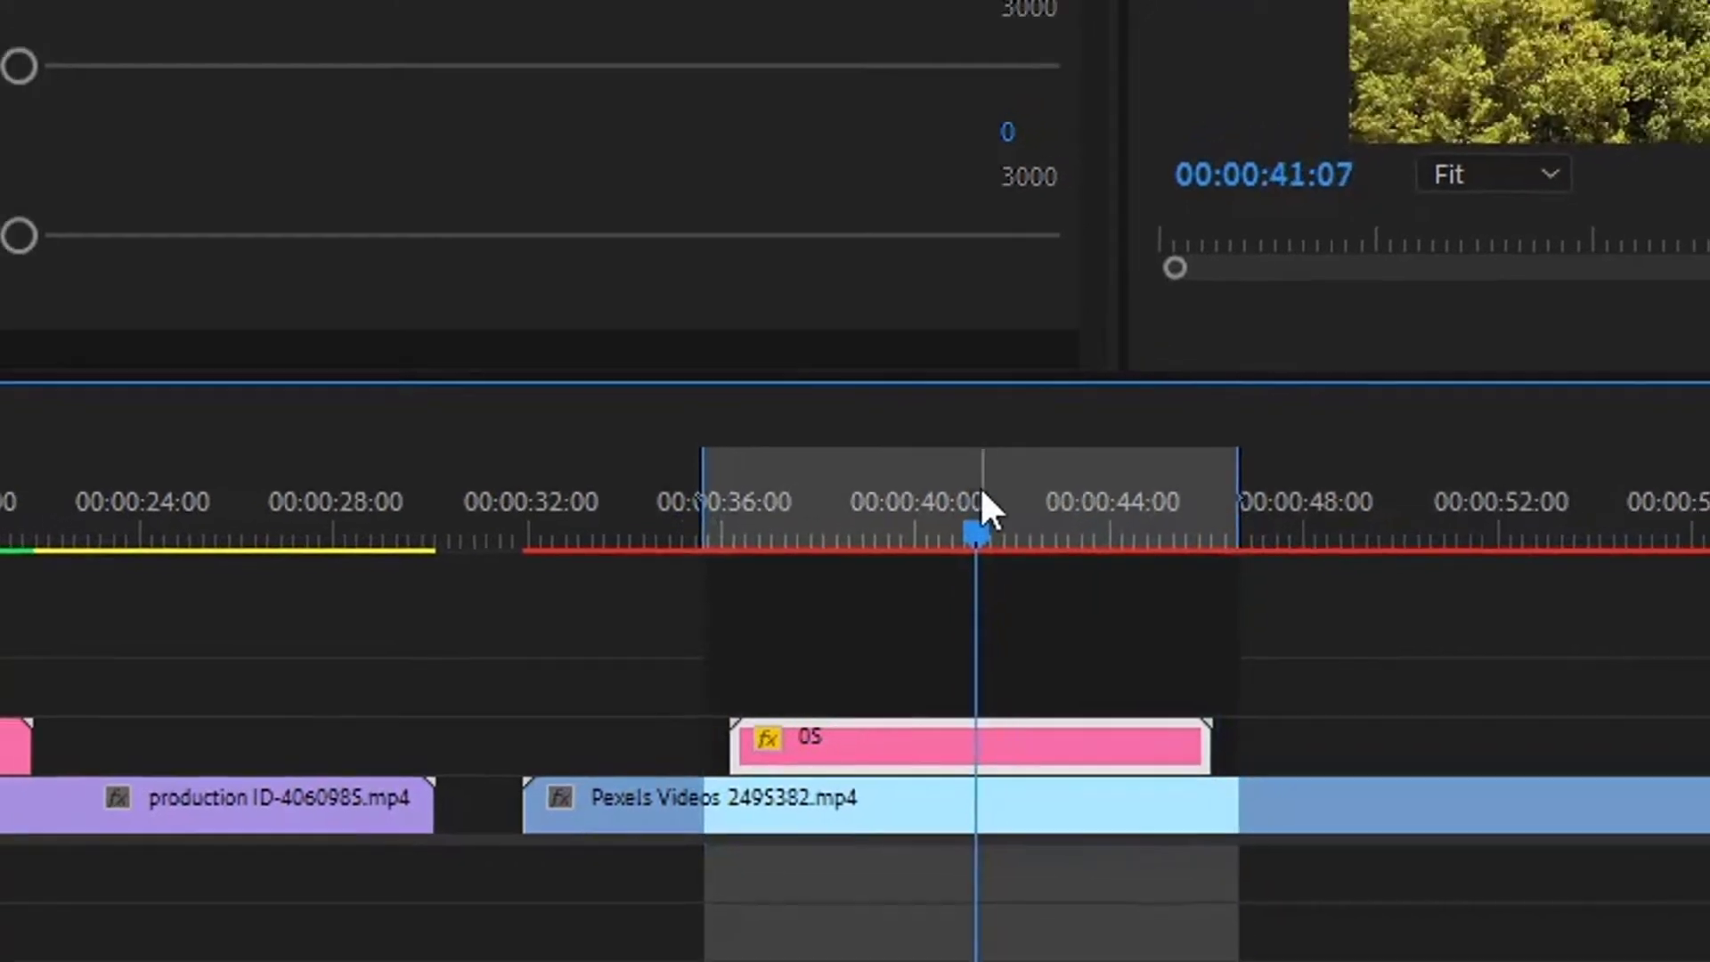
{"action": "key", "text": "Return"}
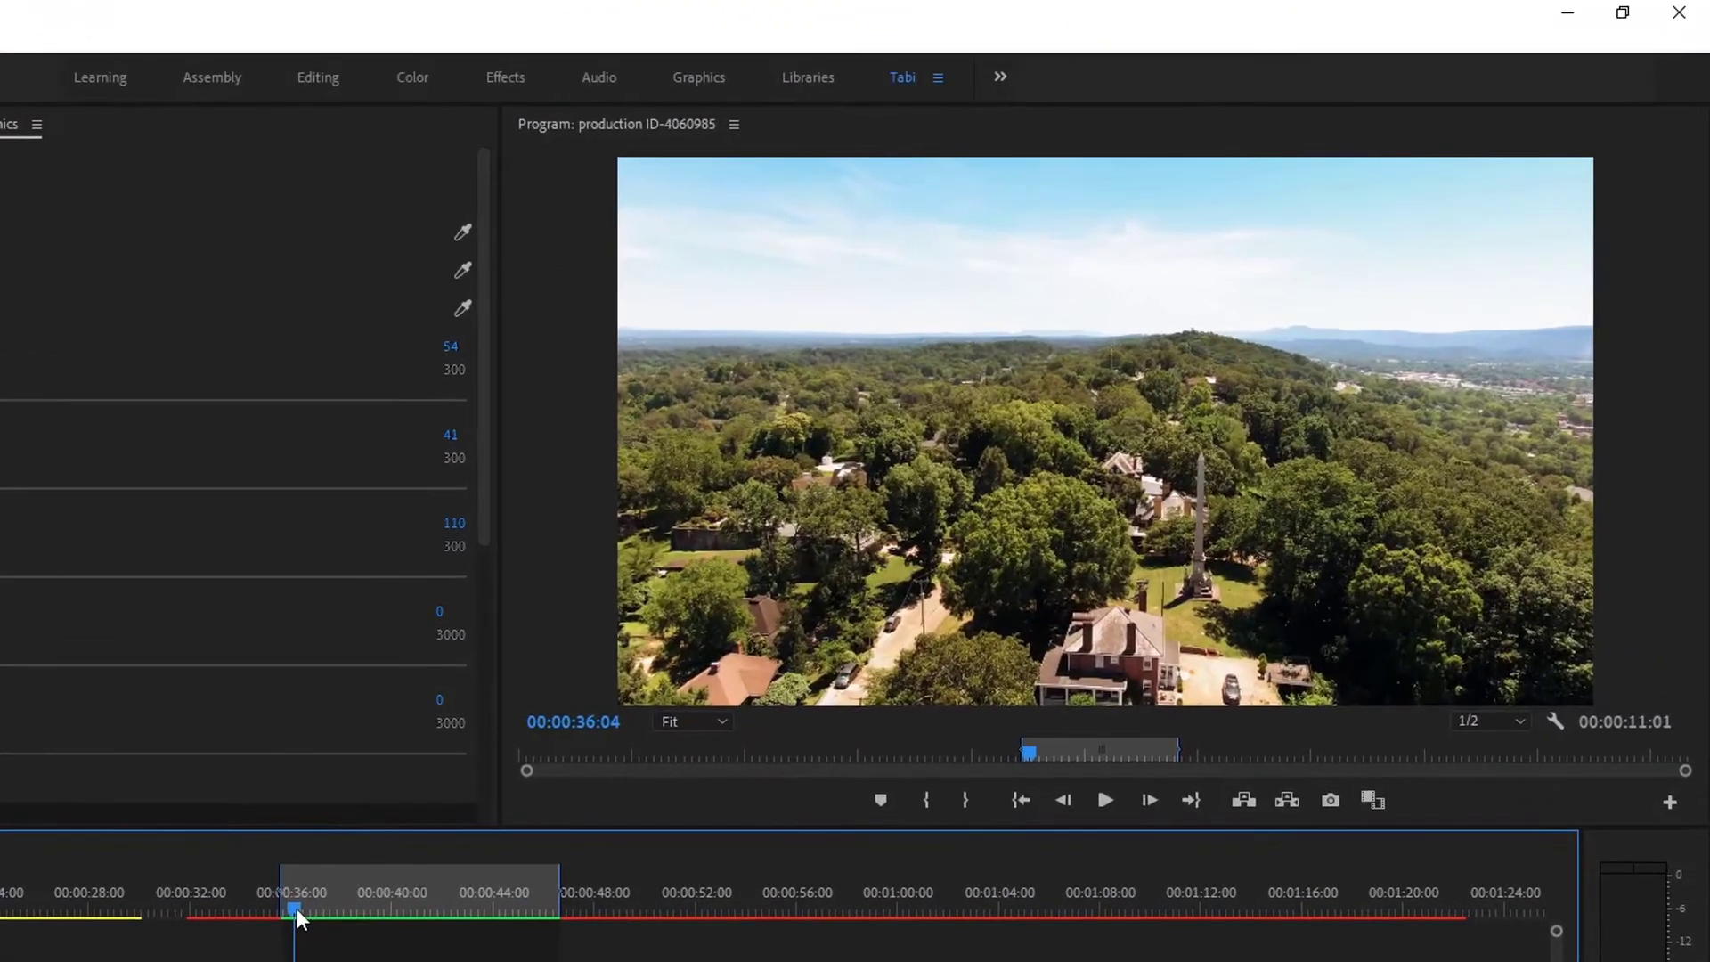
{"action": "key", "text": "space"}
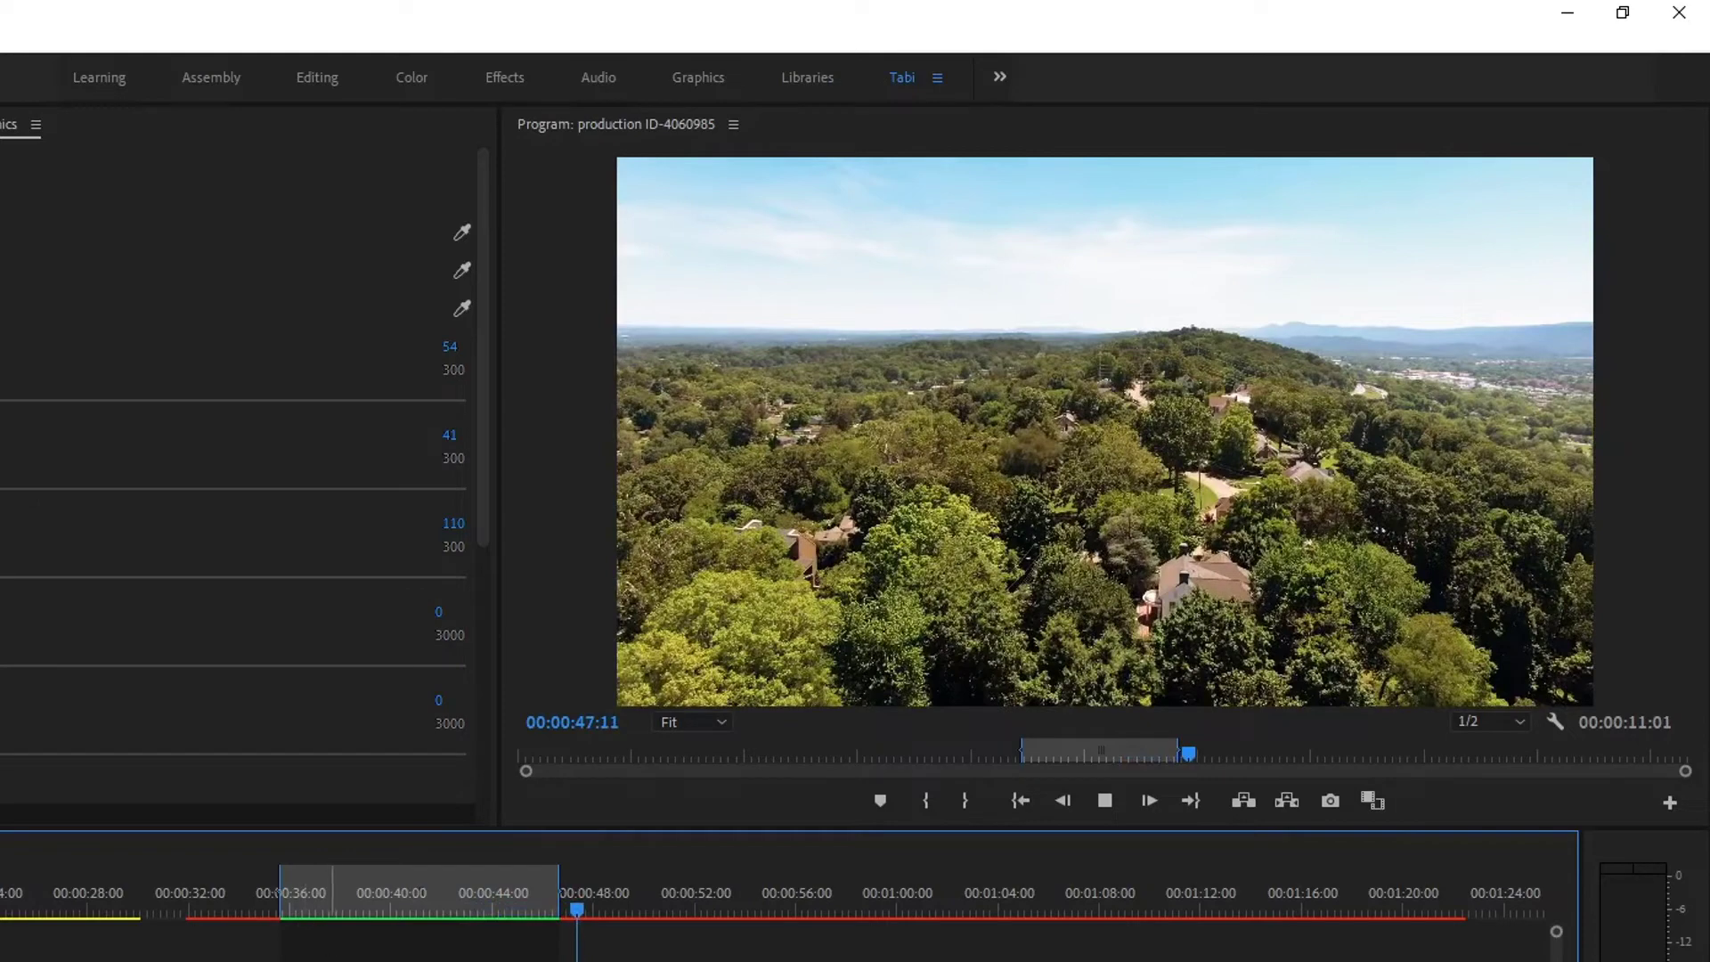
{"action": "key", "text": "minus"}
{"action": "key", "text": "space"}
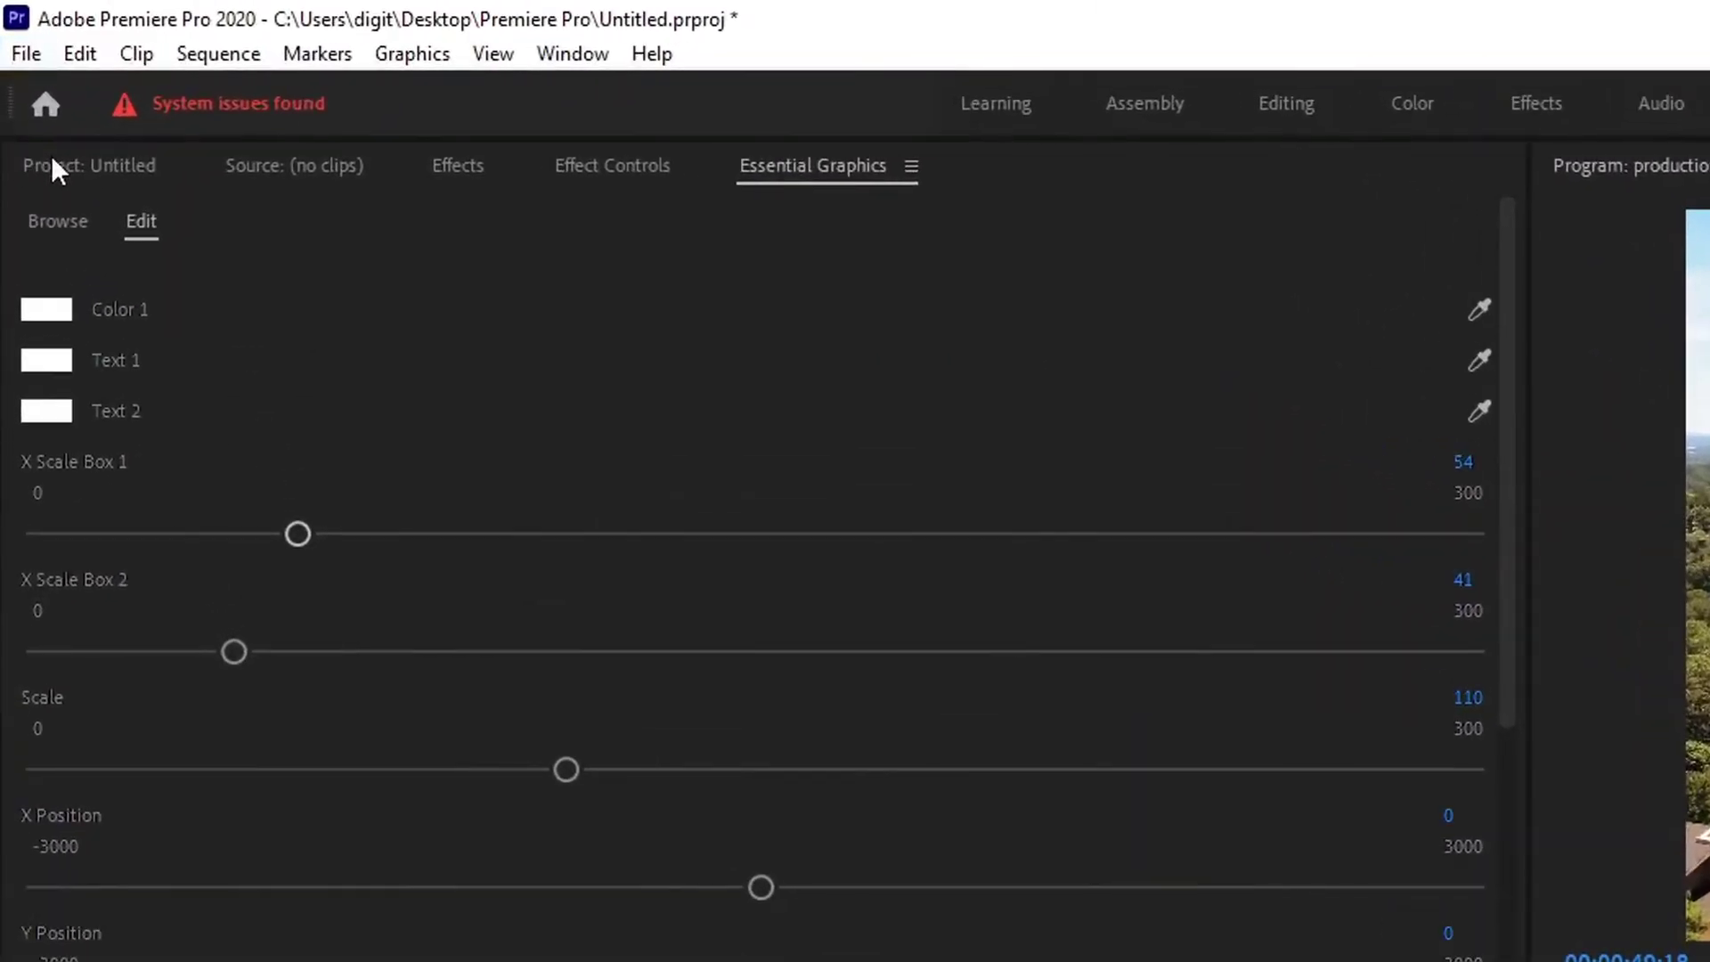
- Place video.mp4 on V1 around 1:30, after a gap following the Pexels clip, and move the playhead onto it
{"action": "left_click", "coordinate": [51, 157]}
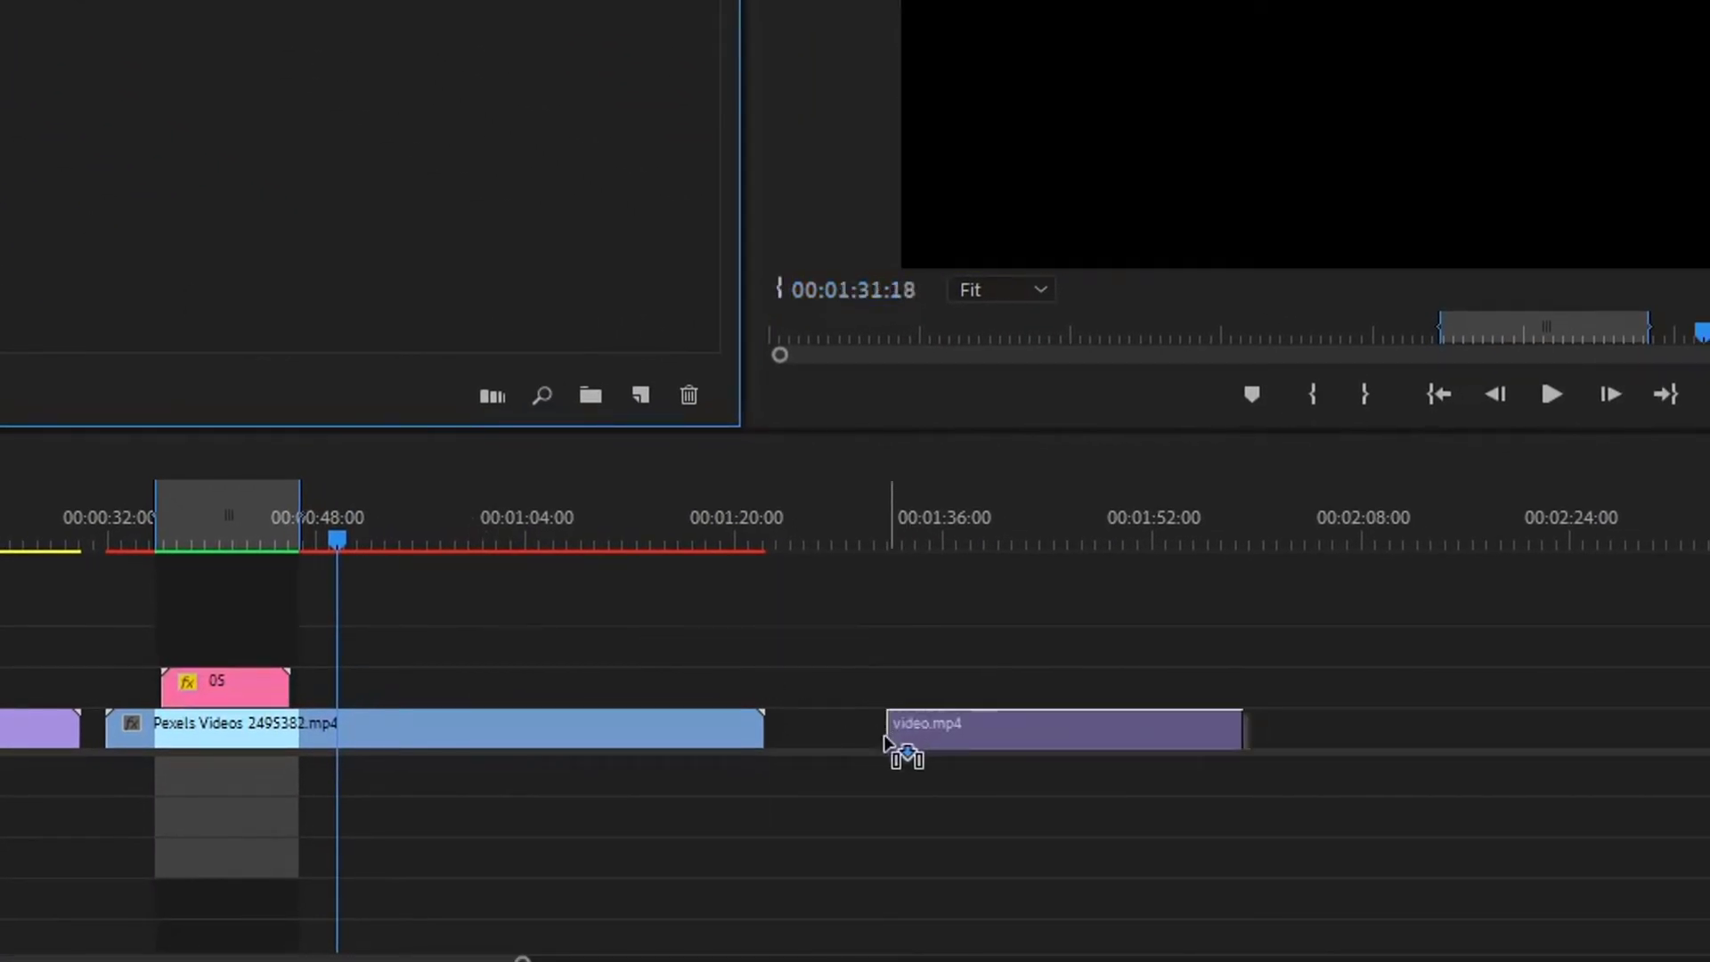
{"action": "left_click_drag", "start_coordinate": [869, 732], "coordinate": [891, 746]}
{"action": "left_click_drag", "start_coordinate": [902, 534], "coordinate": [908, 535]}
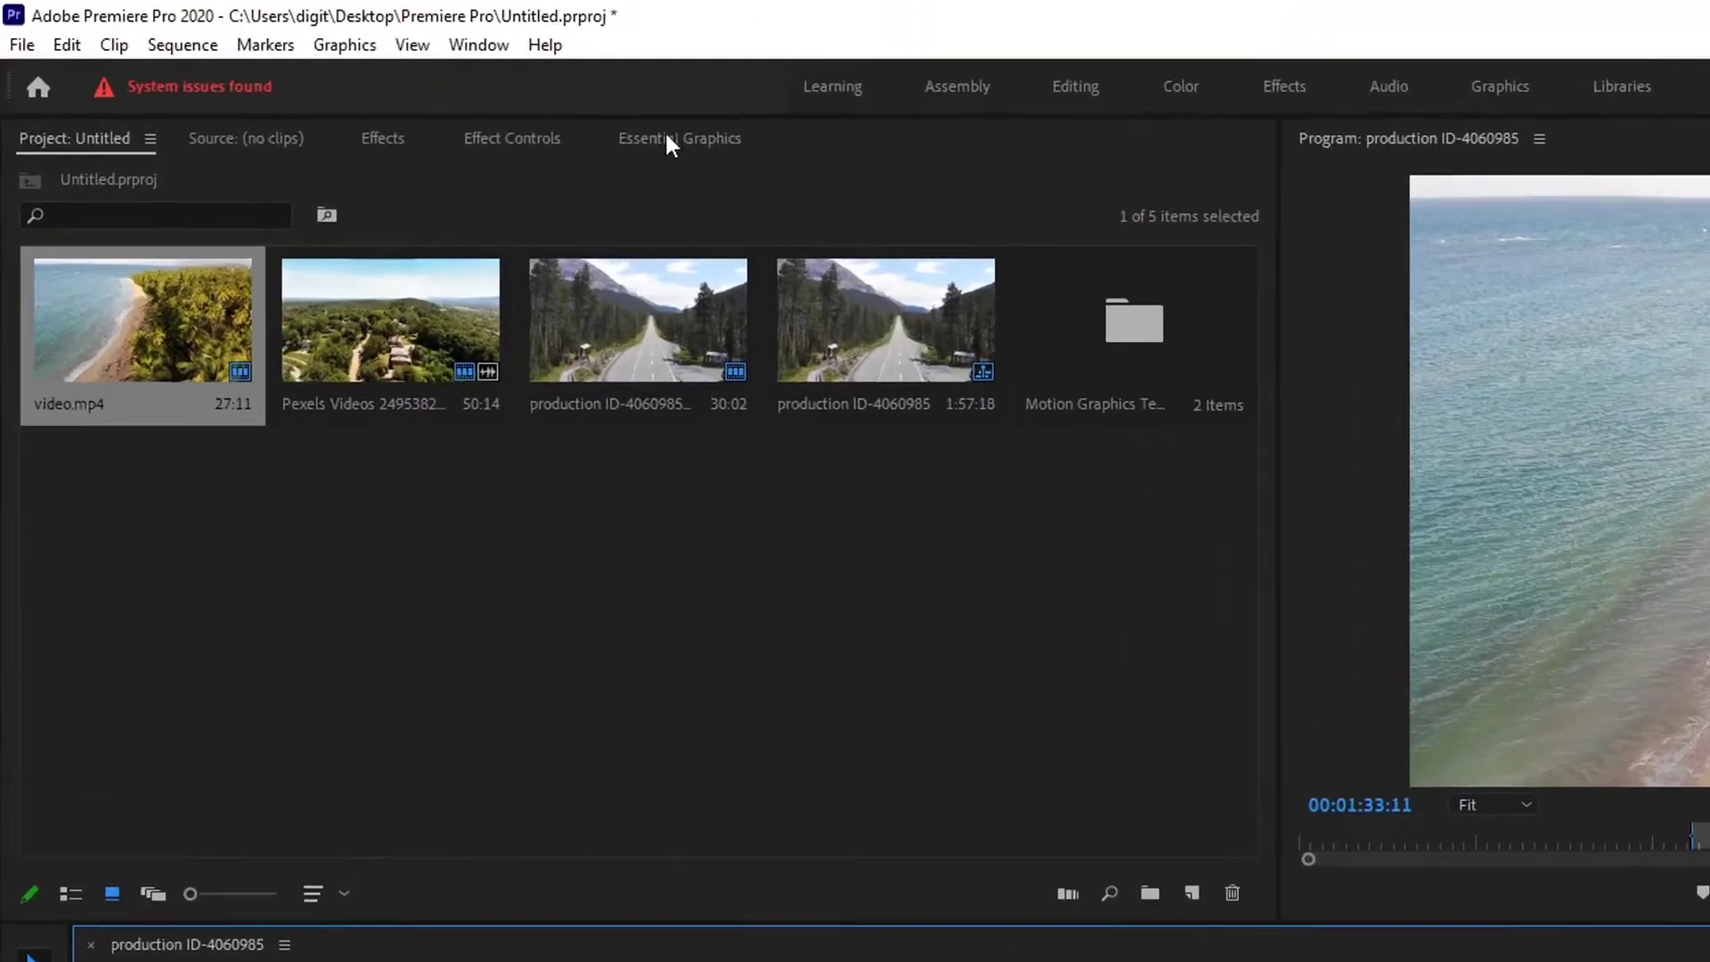
- Install slide.mogrt from the Slide folder as a motion graphics template in Essential Graphics
{"action": "left_click", "coordinate": [434, 90]}
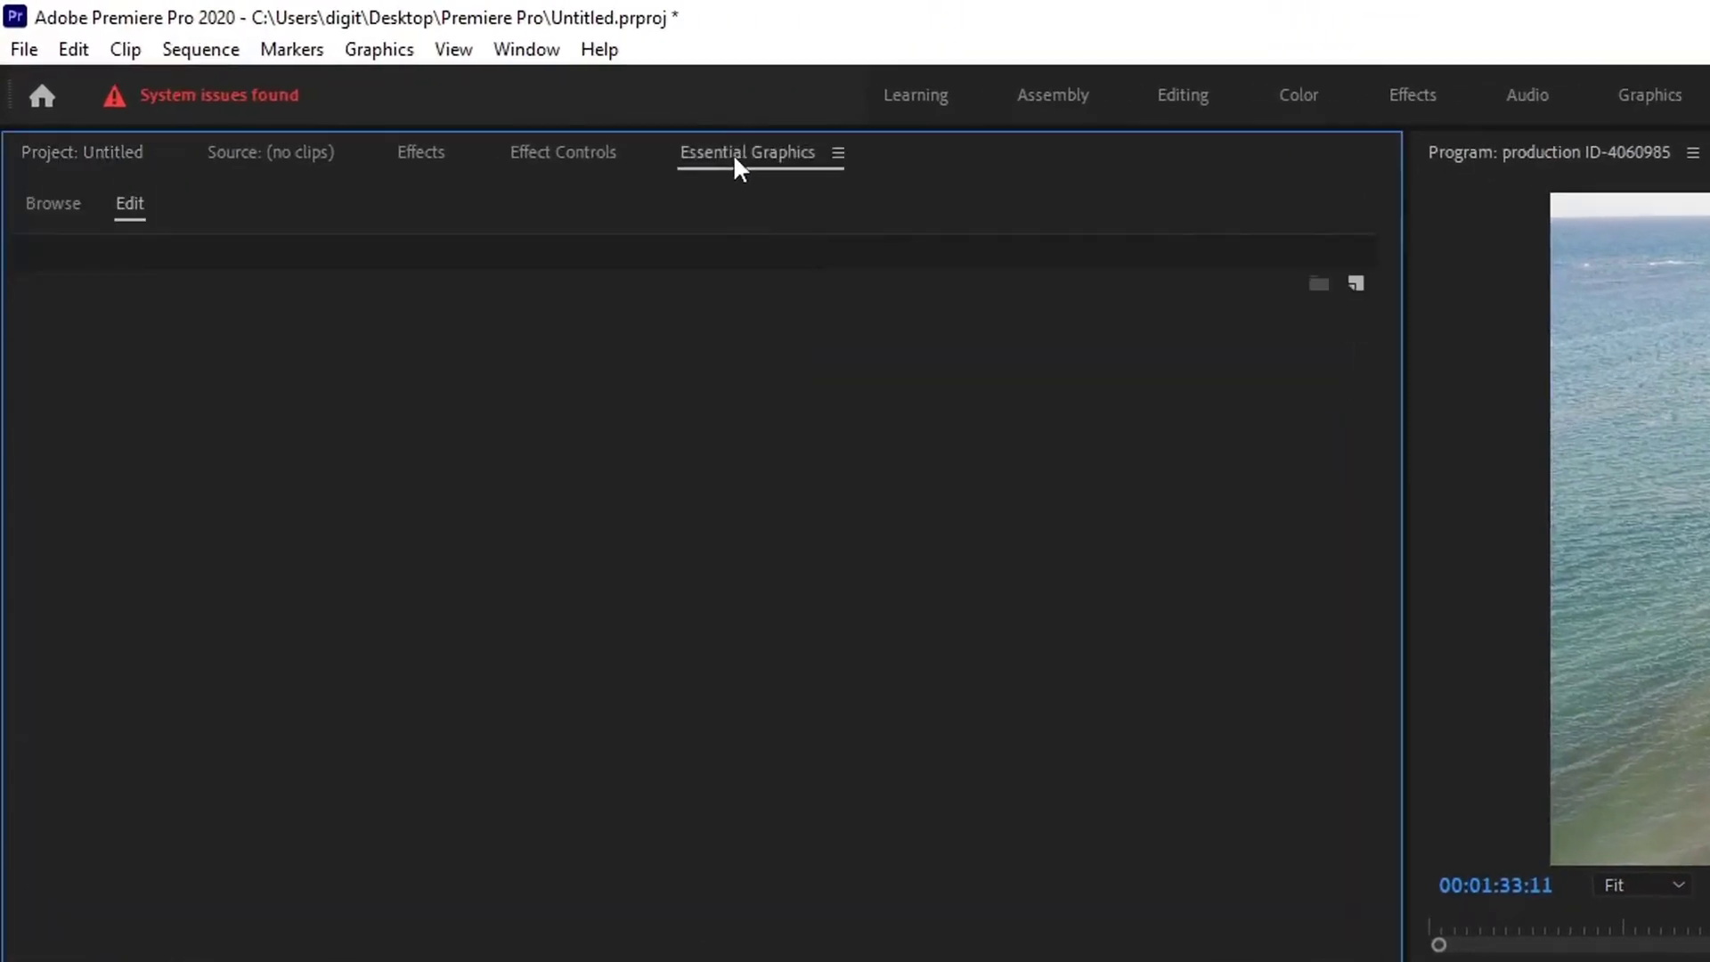
{"action": "left_click", "coordinate": [30, 203]}
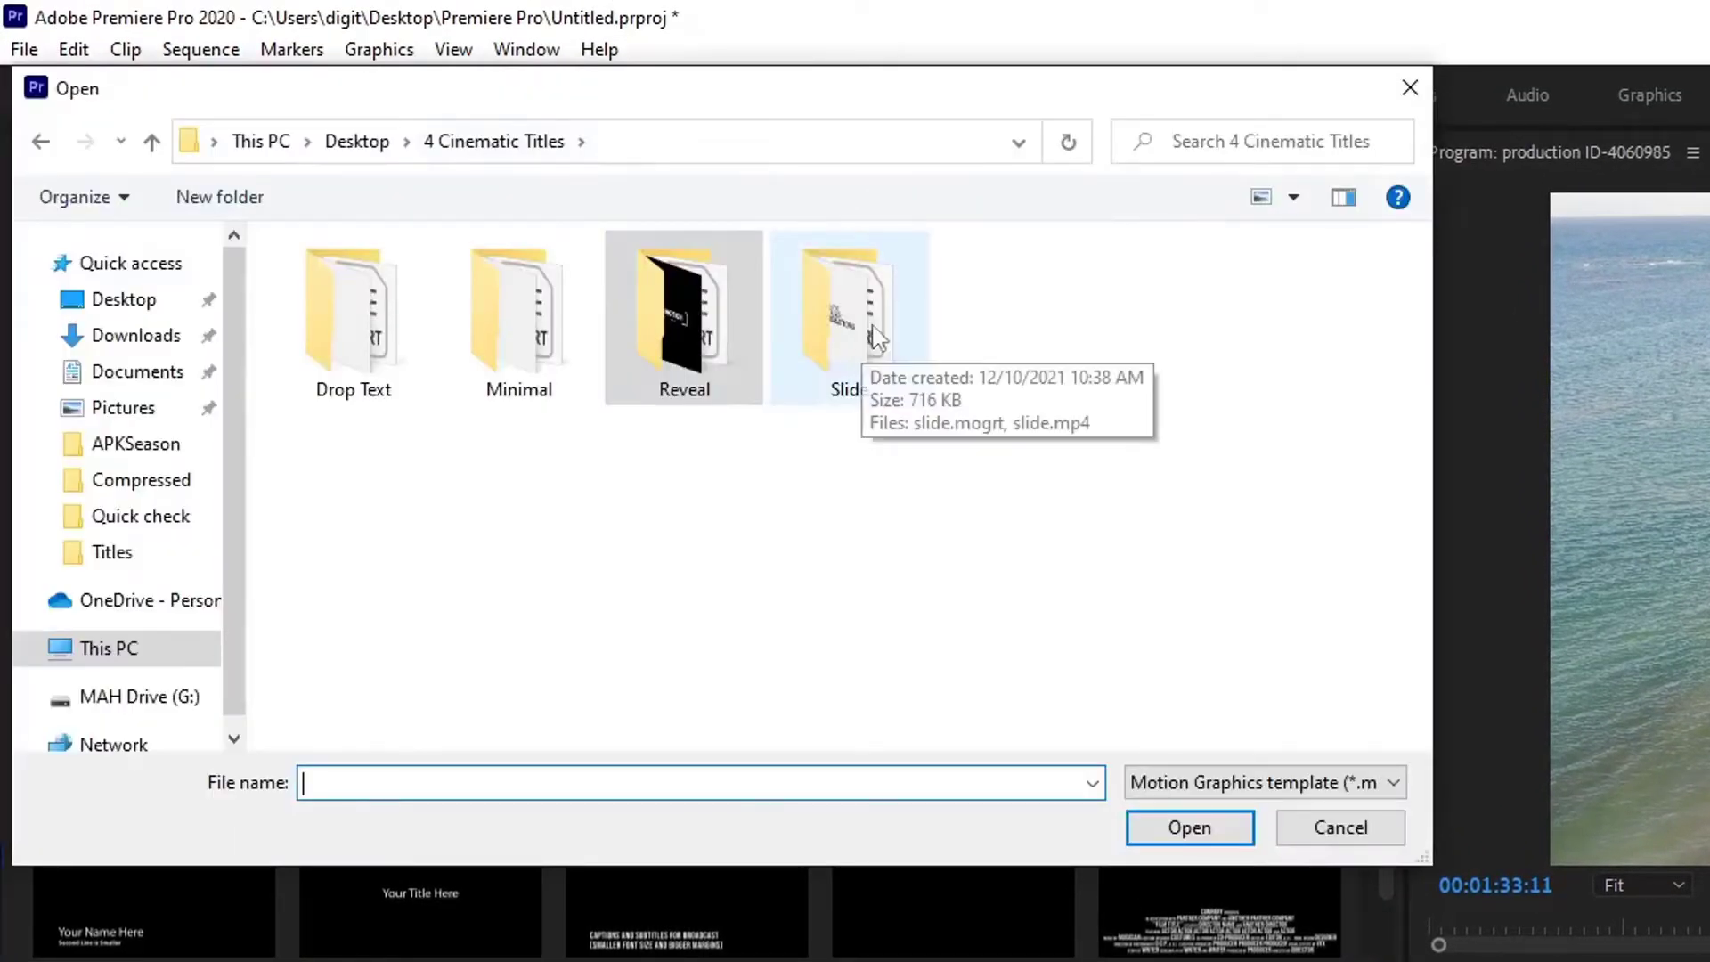
{"action": "double_click", "coordinate": [849, 314]}
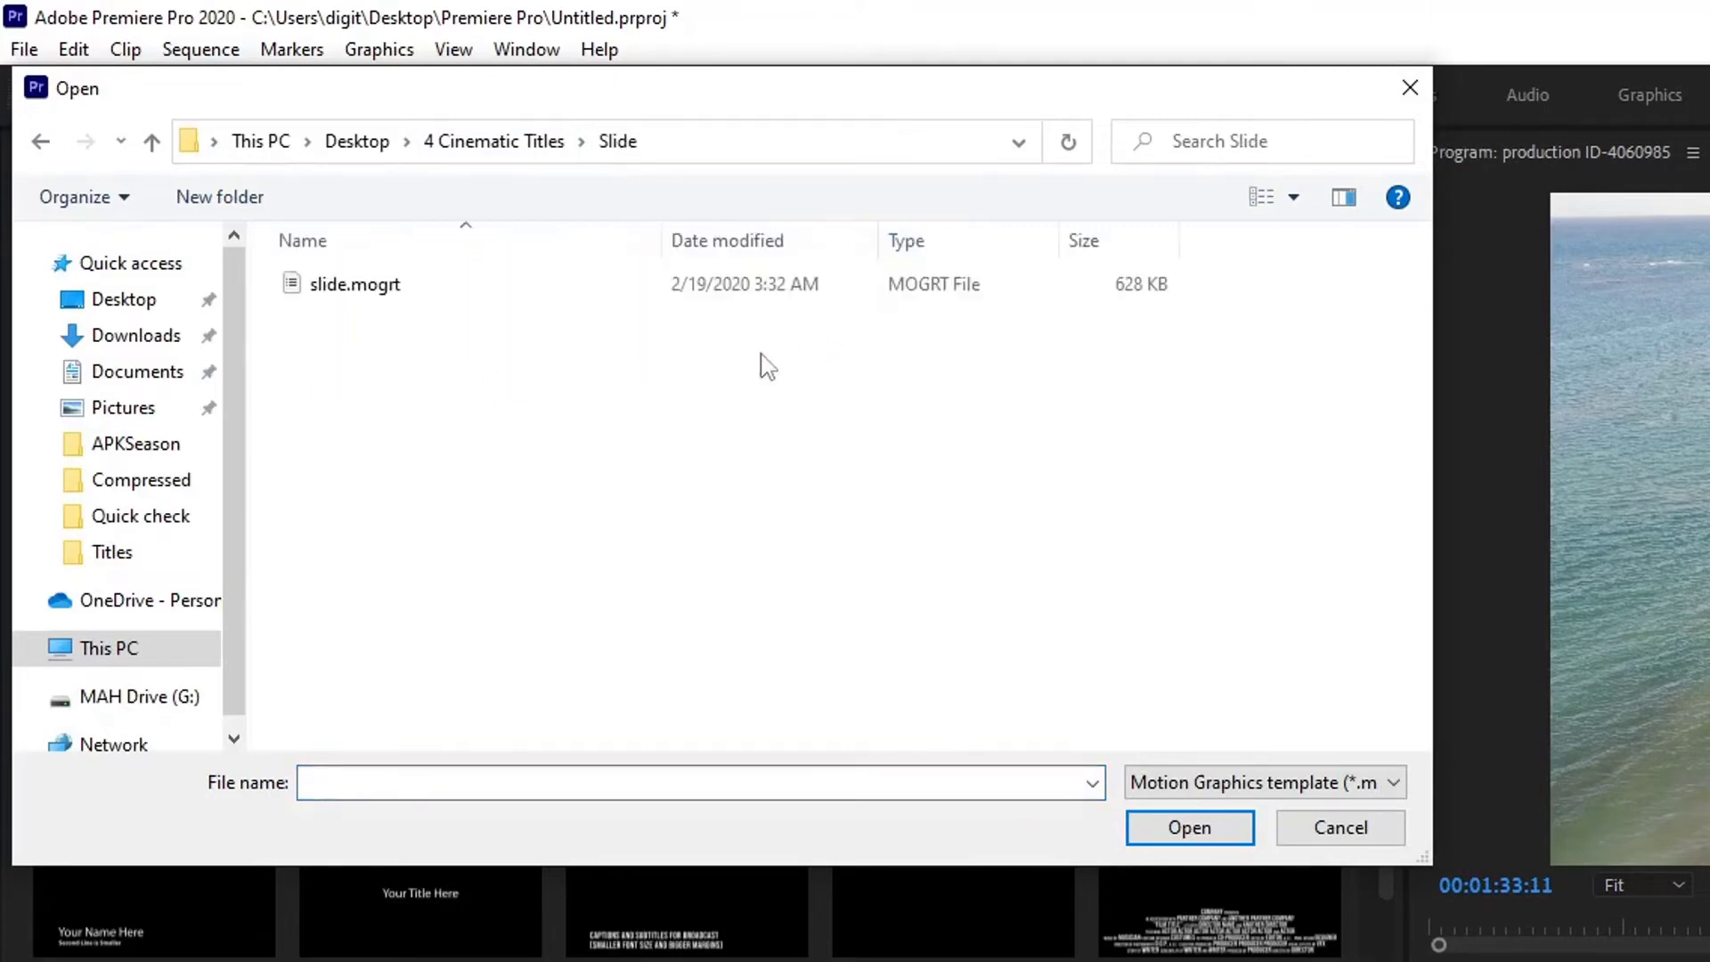
{"action": "left_click", "coordinate": [321, 287]}
{"action": "left_click", "coordinate": [1190, 826]}
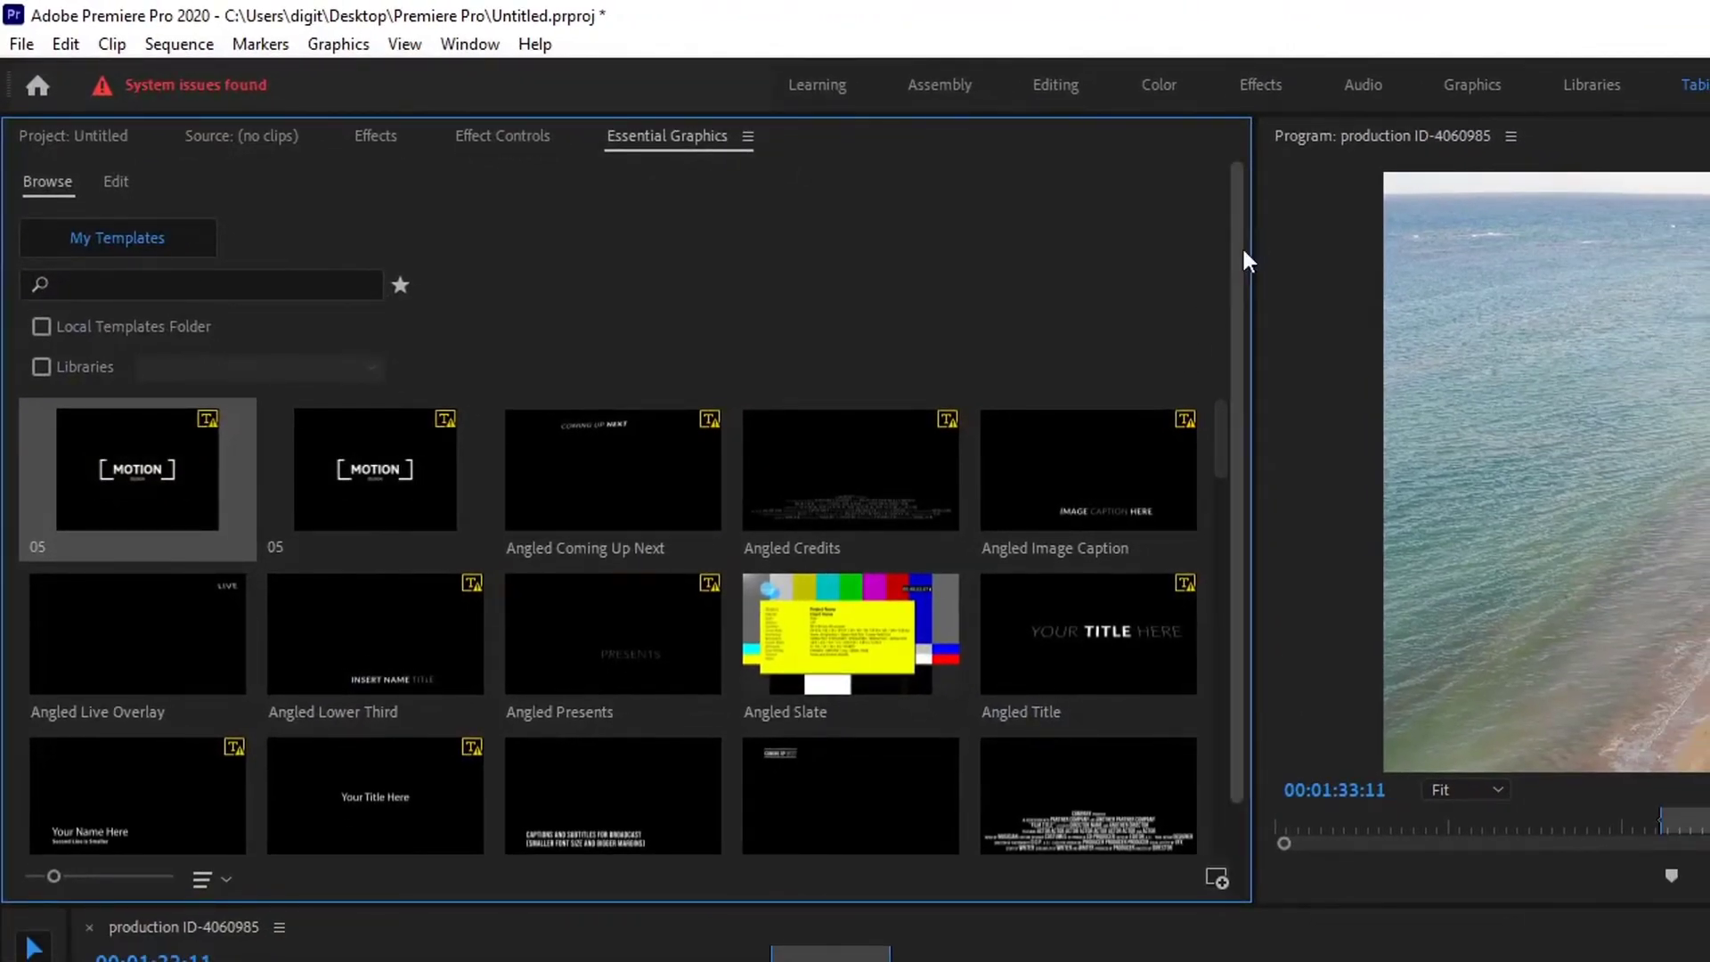
- Drop the TITLE_3 template onto V2 above the beach clip, undoing the accidental extra copy
{"action": "scroll", "coordinate": [1237, 335], "scroll_direction": "down", "scroll_amount": 1}
{"action": "scroll", "coordinate": [1240, 341], "scroll_direction": "down", "scroll_amount": 1}
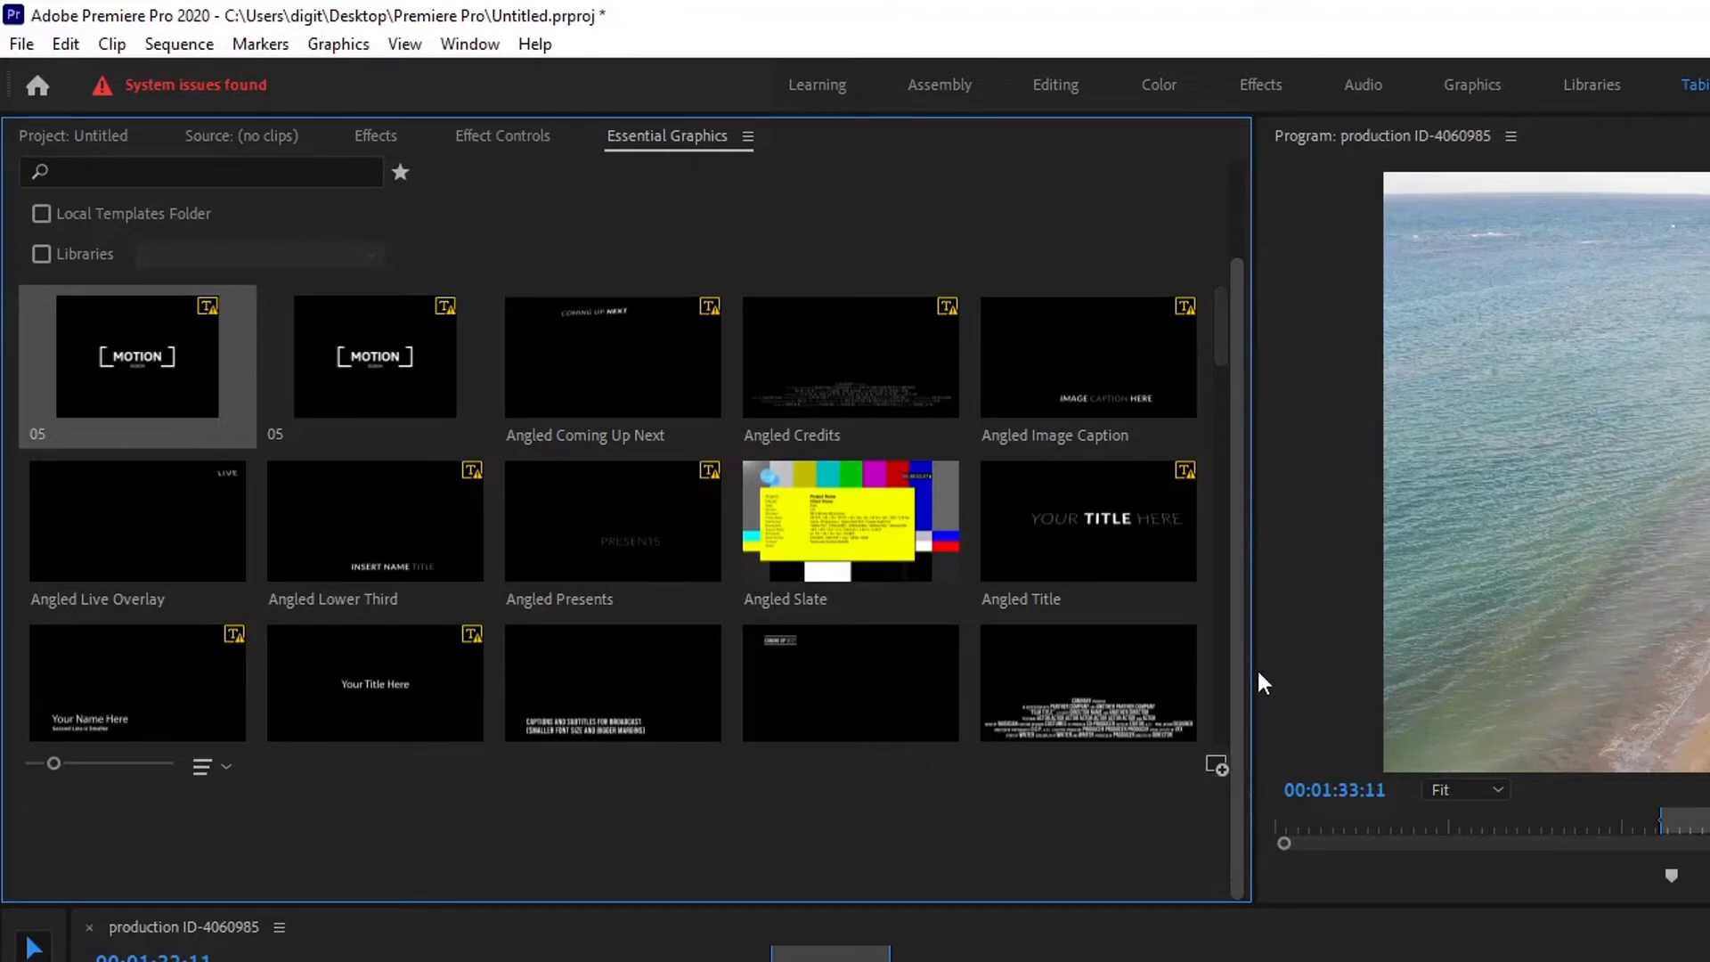
{"action": "scroll", "coordinate": [1182, 489], "scroll_direction": "down", "scroll_amount": 3}
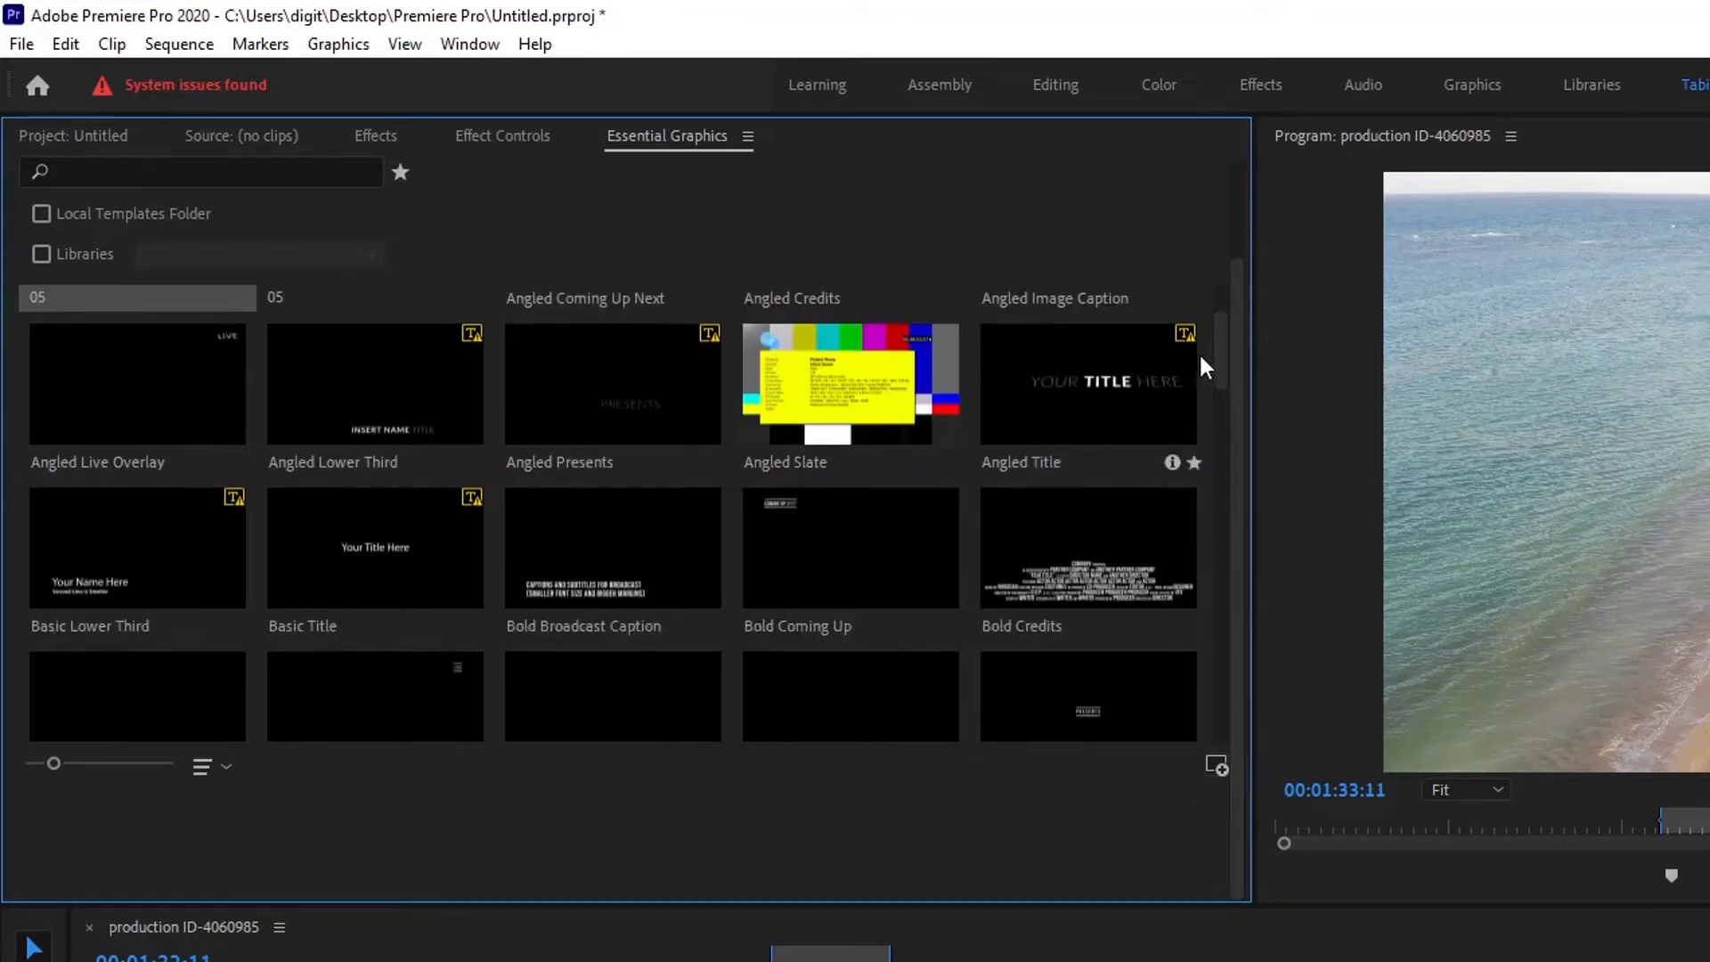
{"action": "scroll", "coordinate": [1202, 361], "scroll_direction": "down", "scroll_amount": 8}
{"action": "left_click_drag", "start_coordinate": [1220, 485], "coordinate": [1226, 774]}
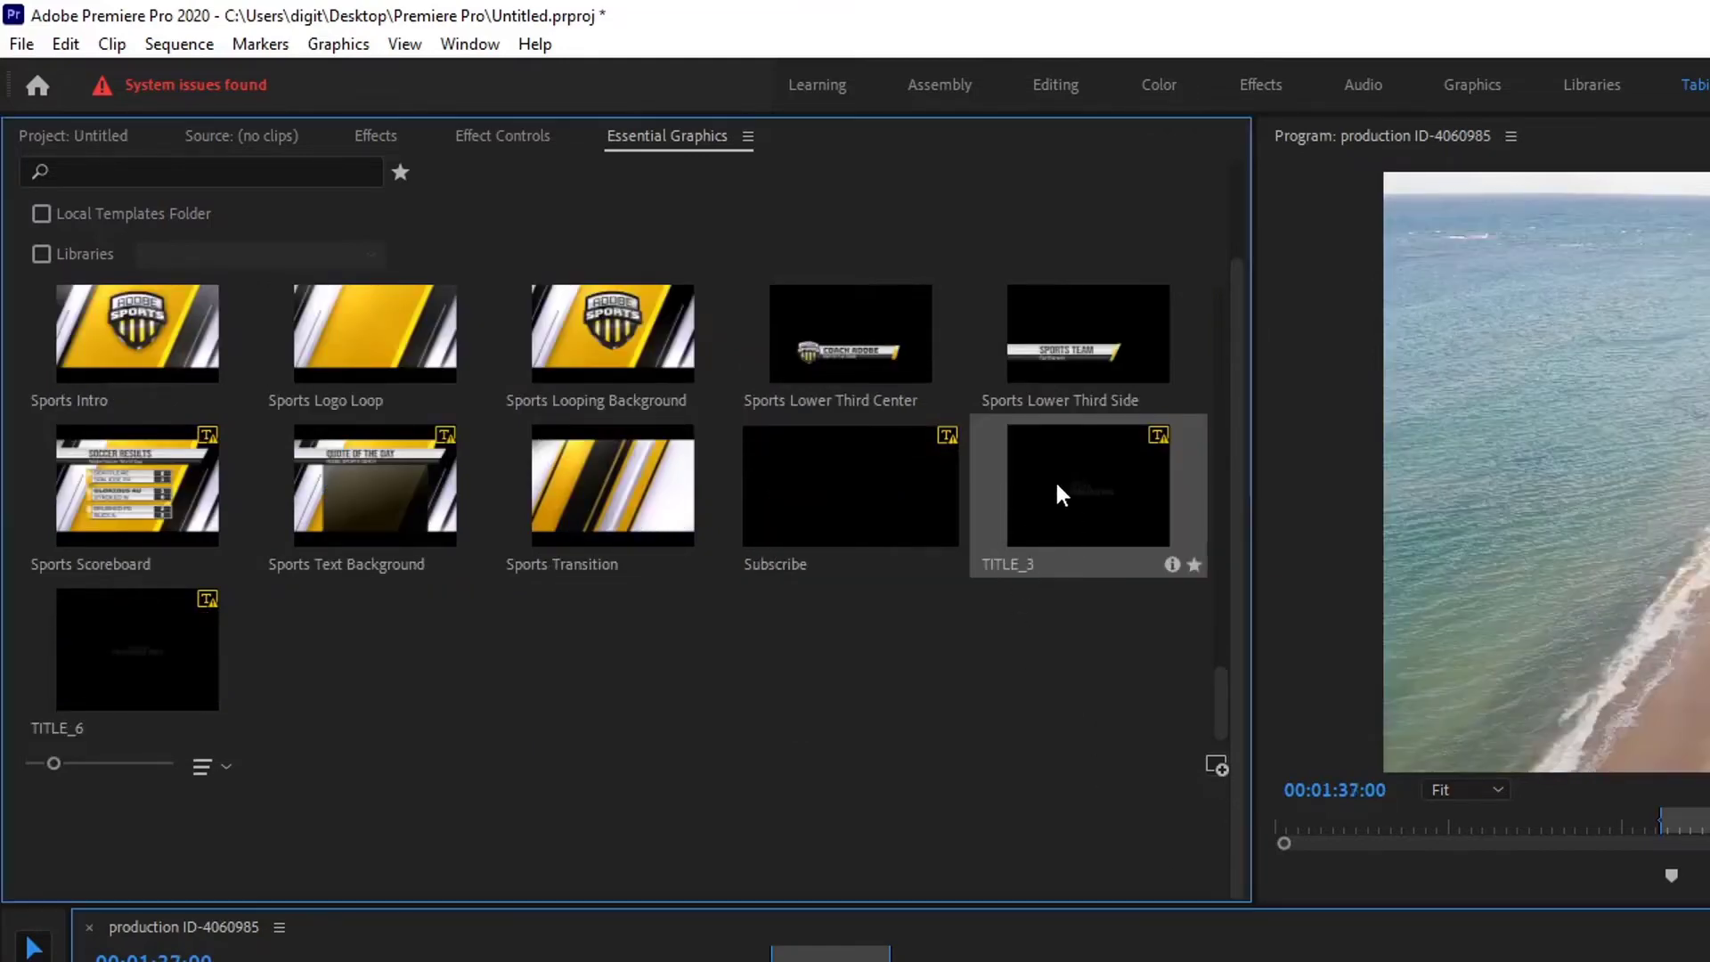
{"action": "left_click_drag", "start_coordinate": [1051, 477], "coordinate": [1124, 775]}
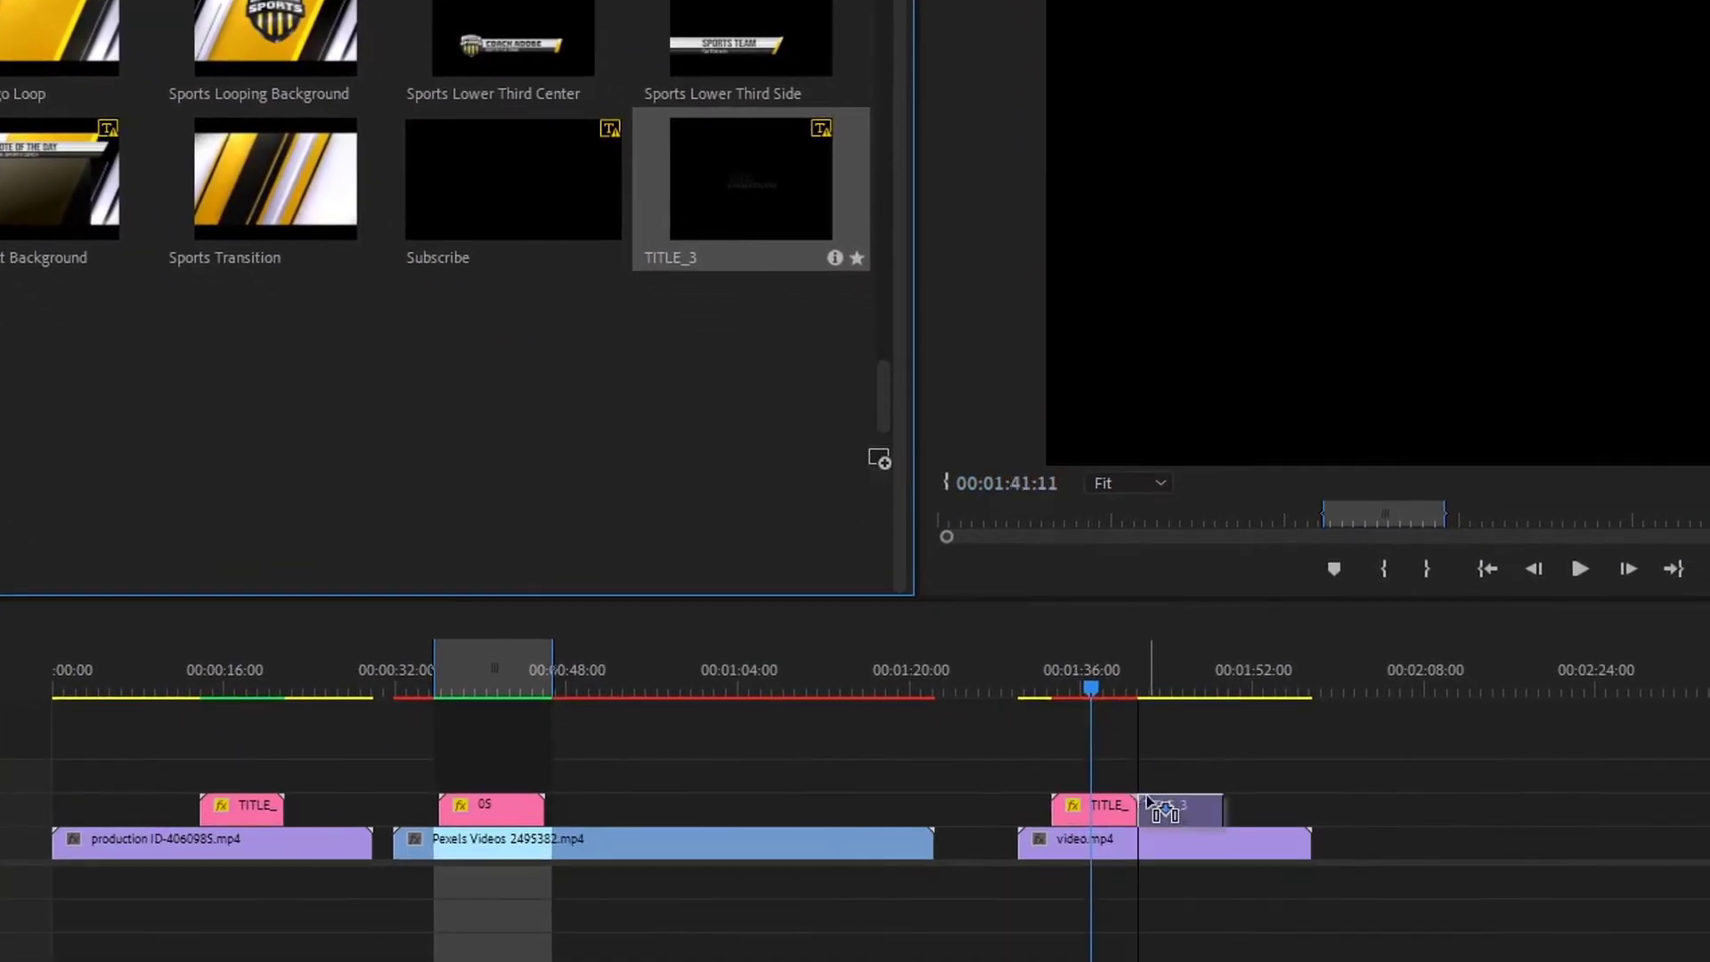
{"action": "left_click_drag", "start_coordinate": [1124, 775], "coordinate": [1211, 805]}
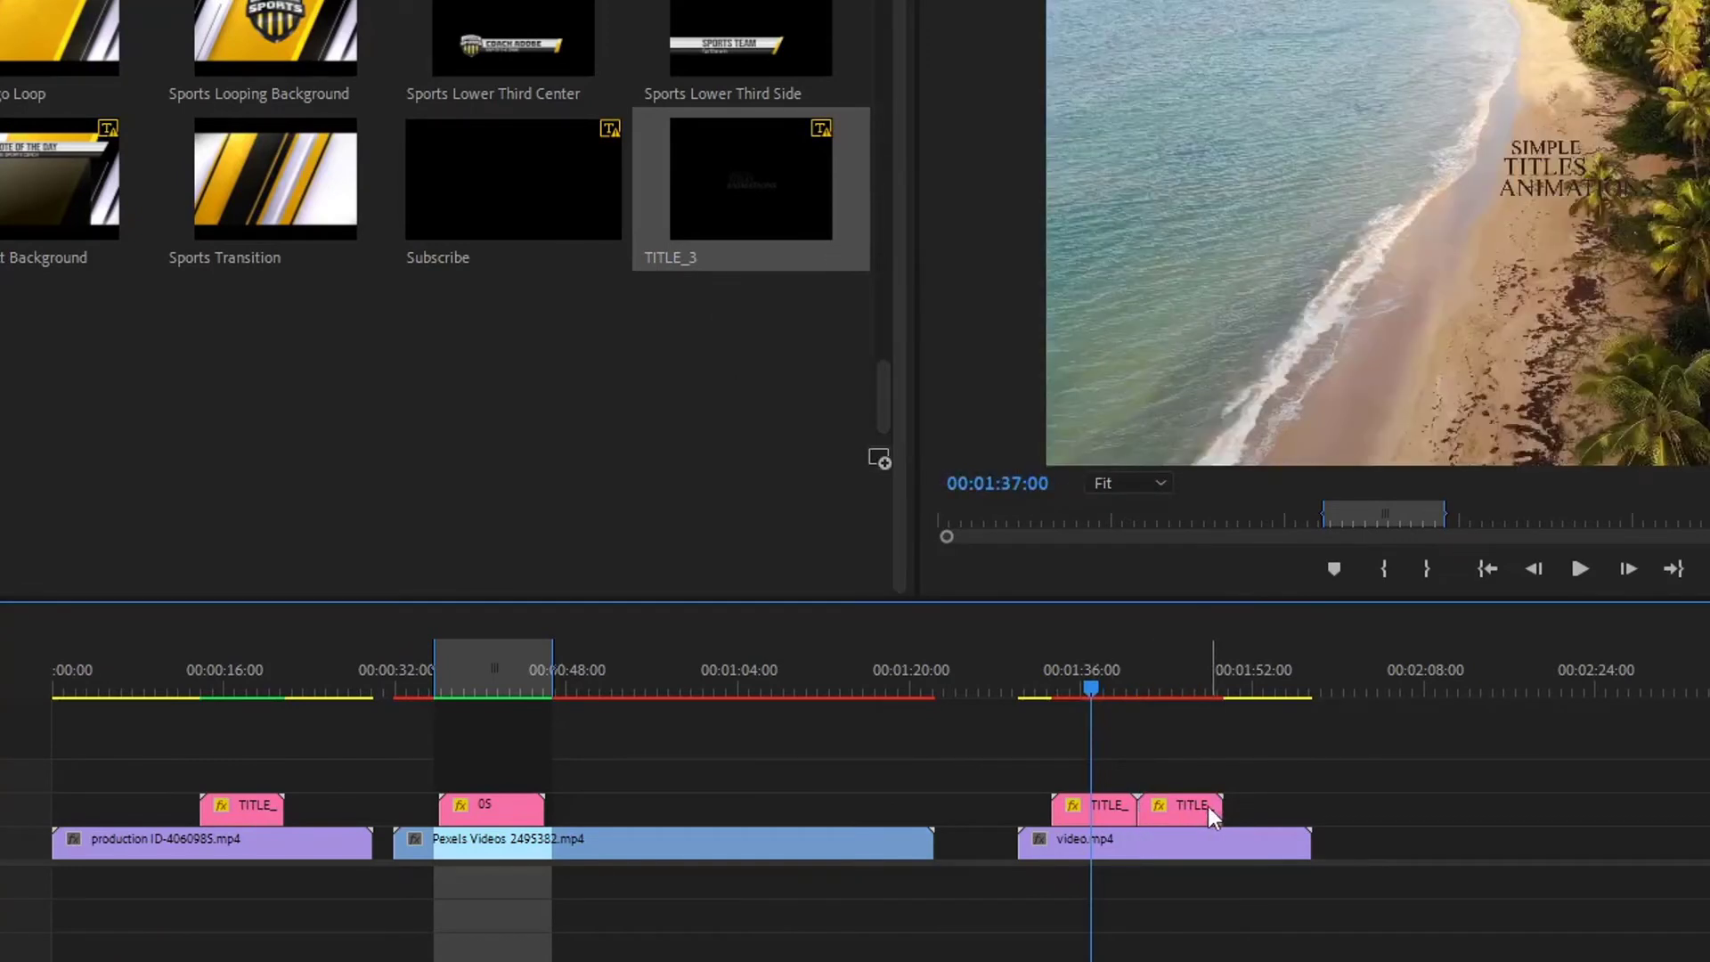
{"action": "key", "text": "ctrl+z"}
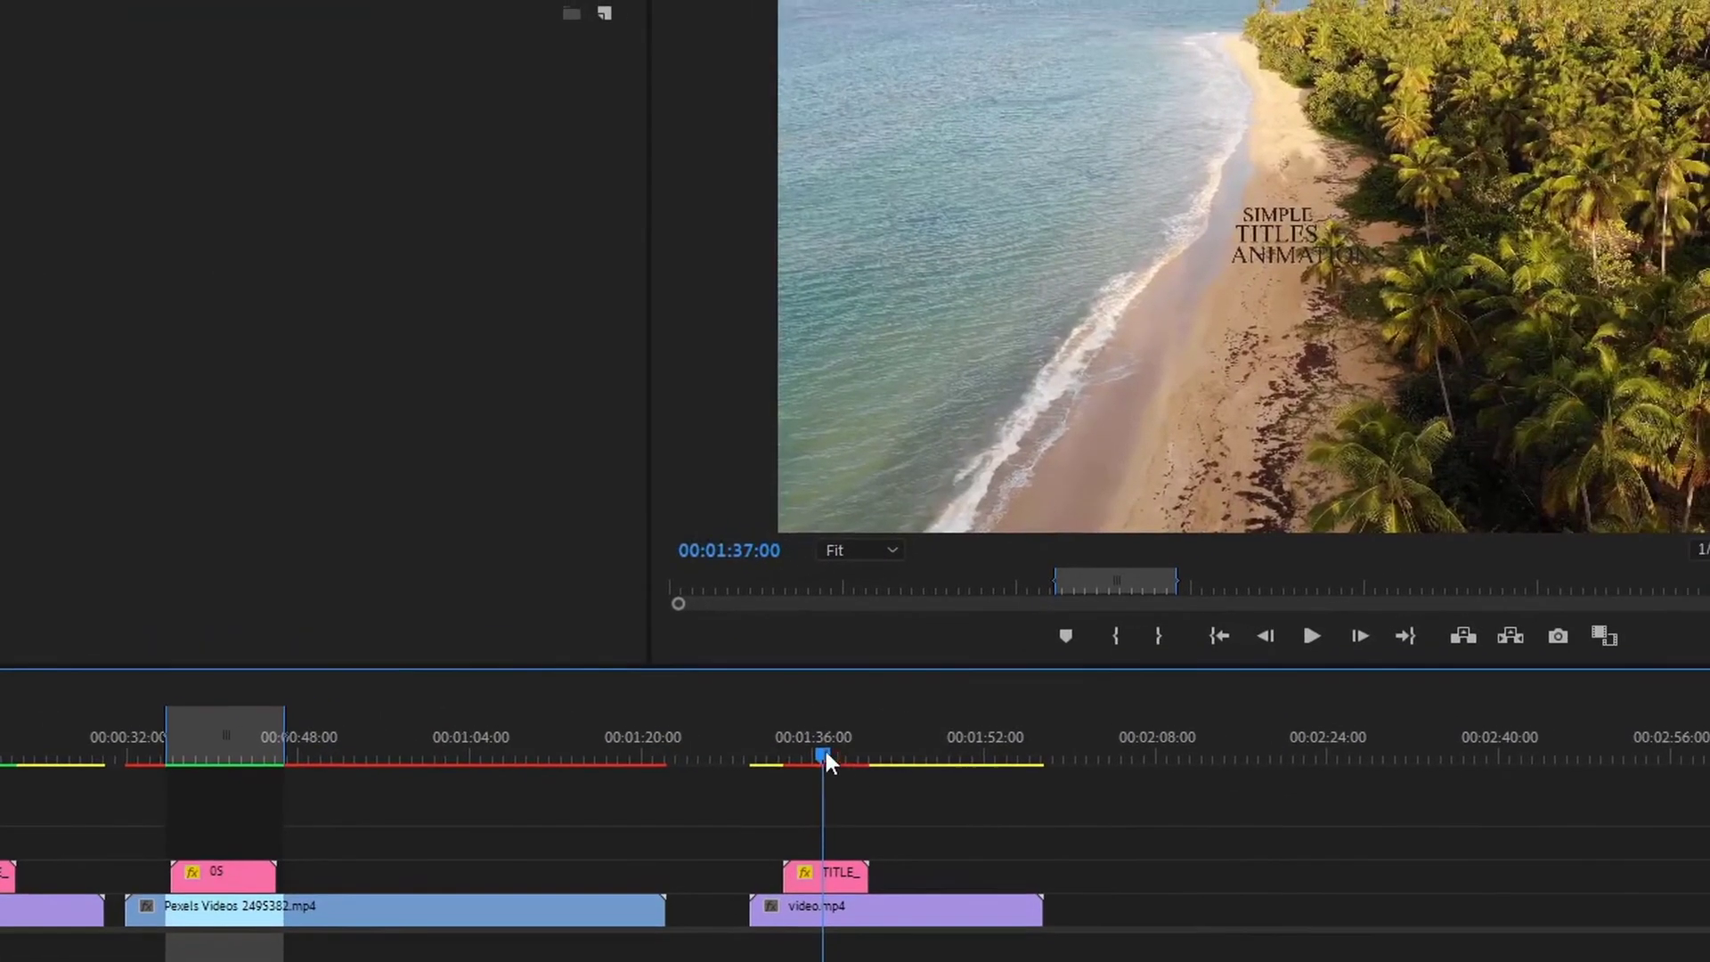
{"action": "left_click_drag", "start_coordinate": [824, 755], "coordinate": [766, 764]}
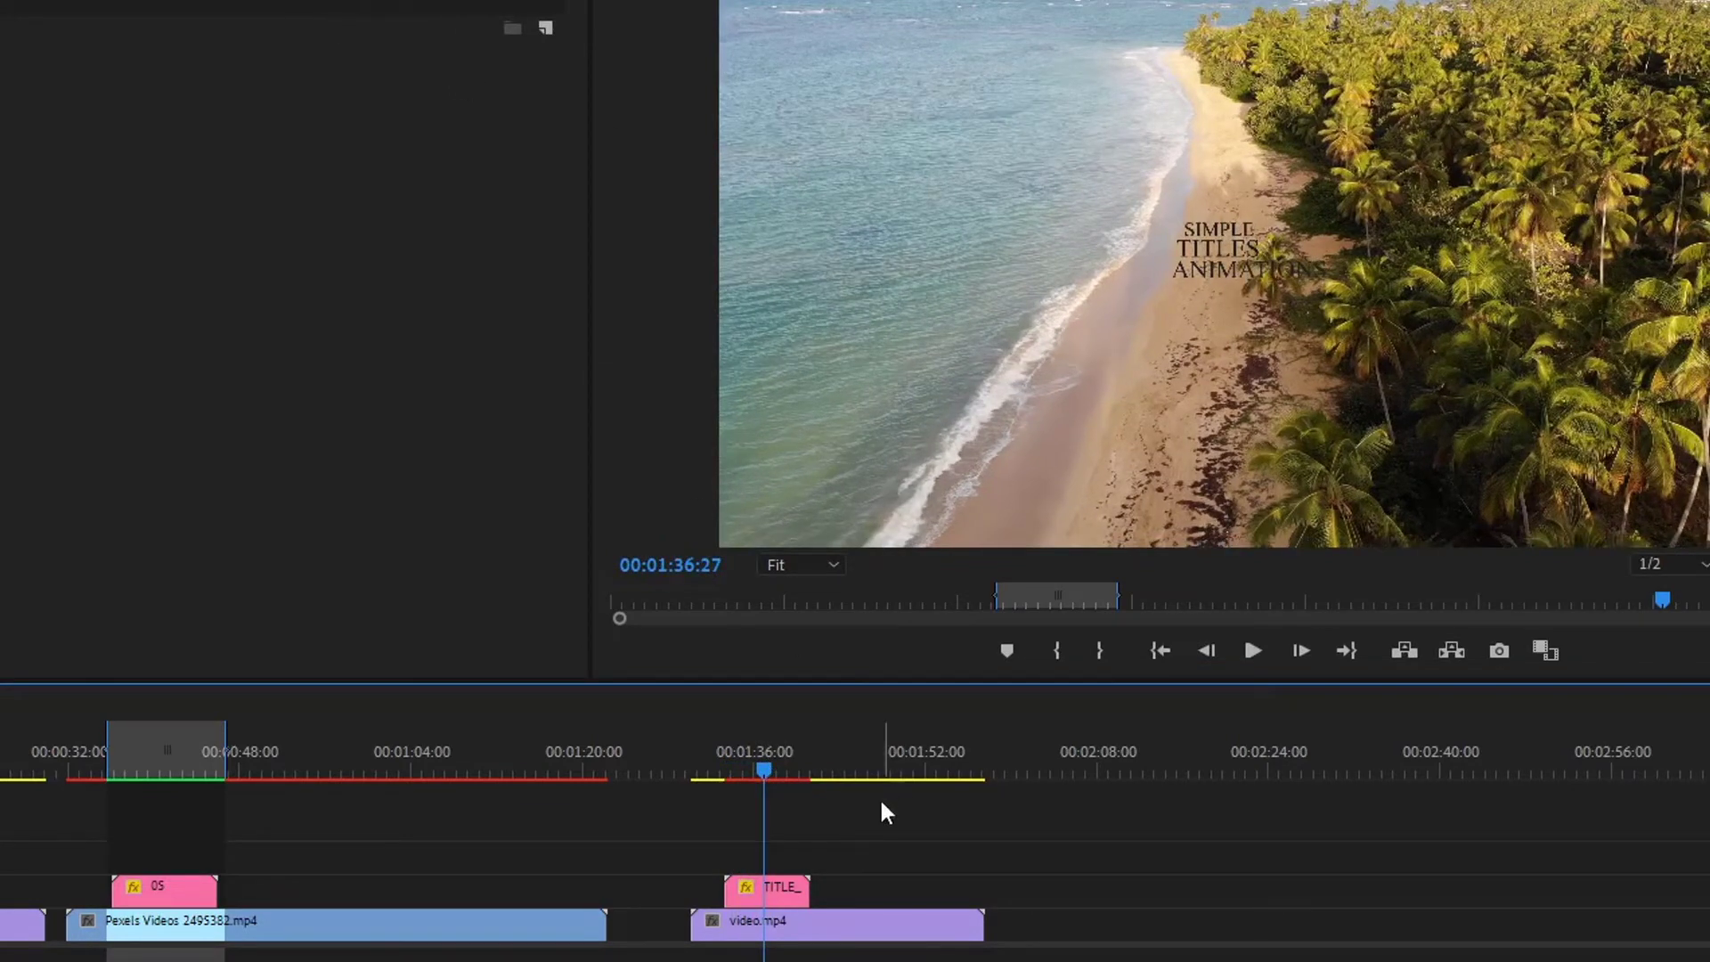
- Set all three of TITLE_3's text colours to white (FFFFFF)
{"action": "left_click", "coordinate": [768, 883]}
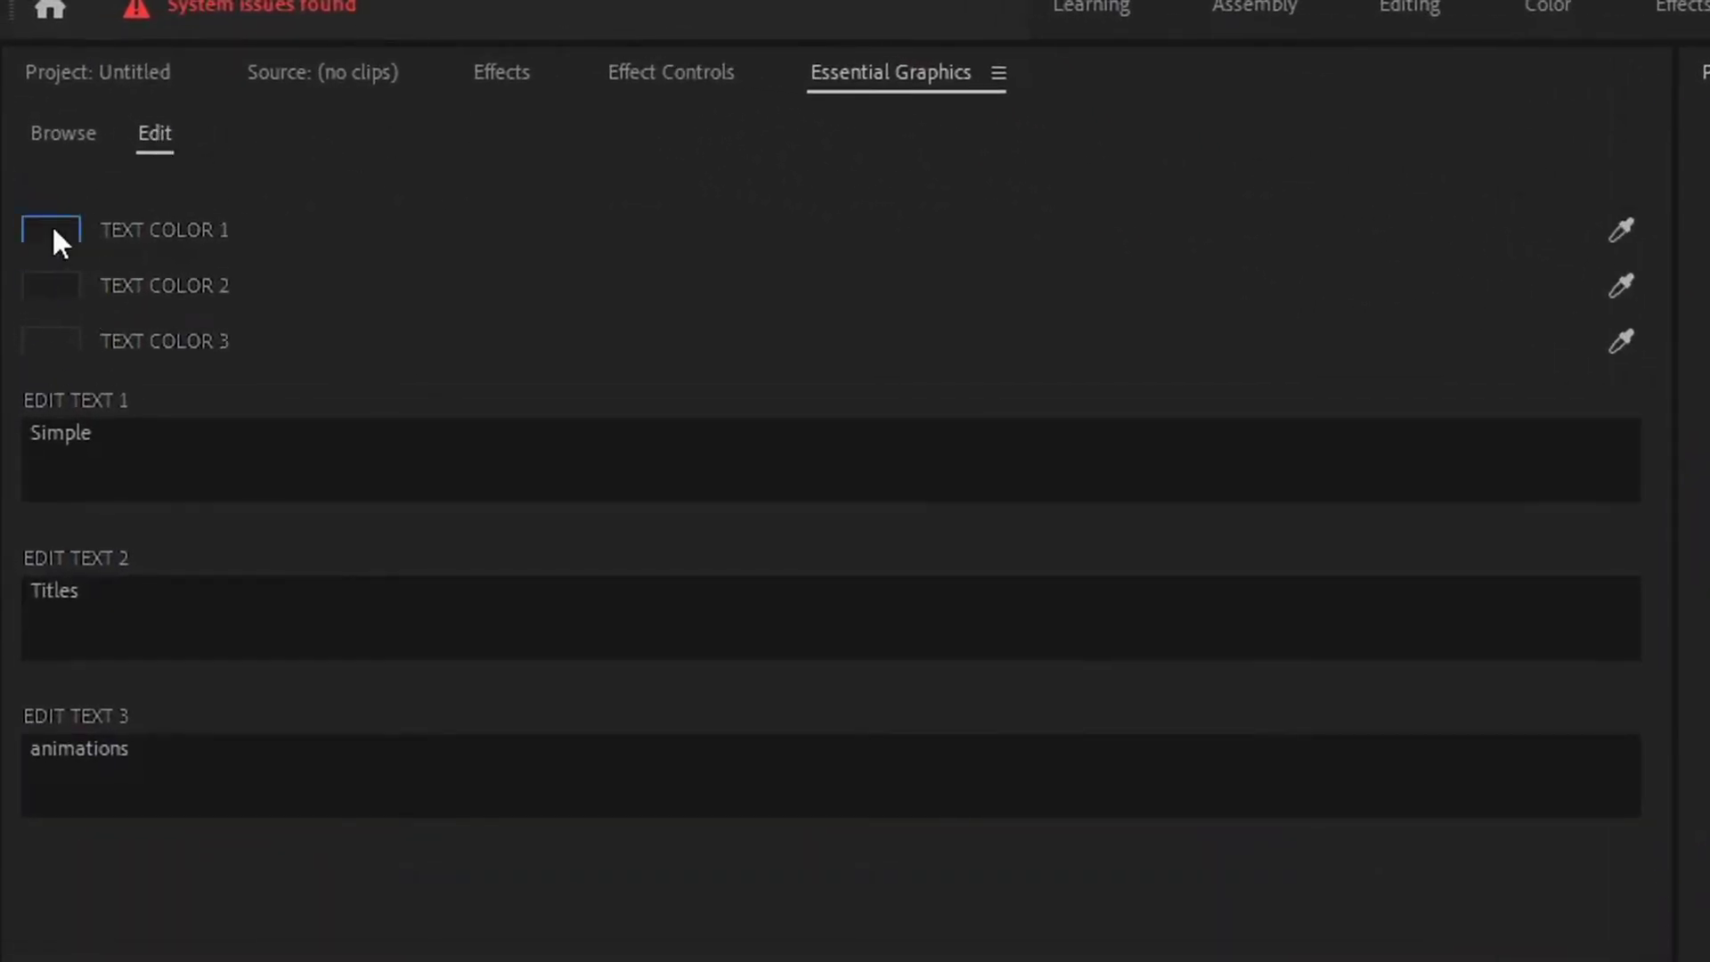
{"action": "left_click", "coordinate": [52, 231]}
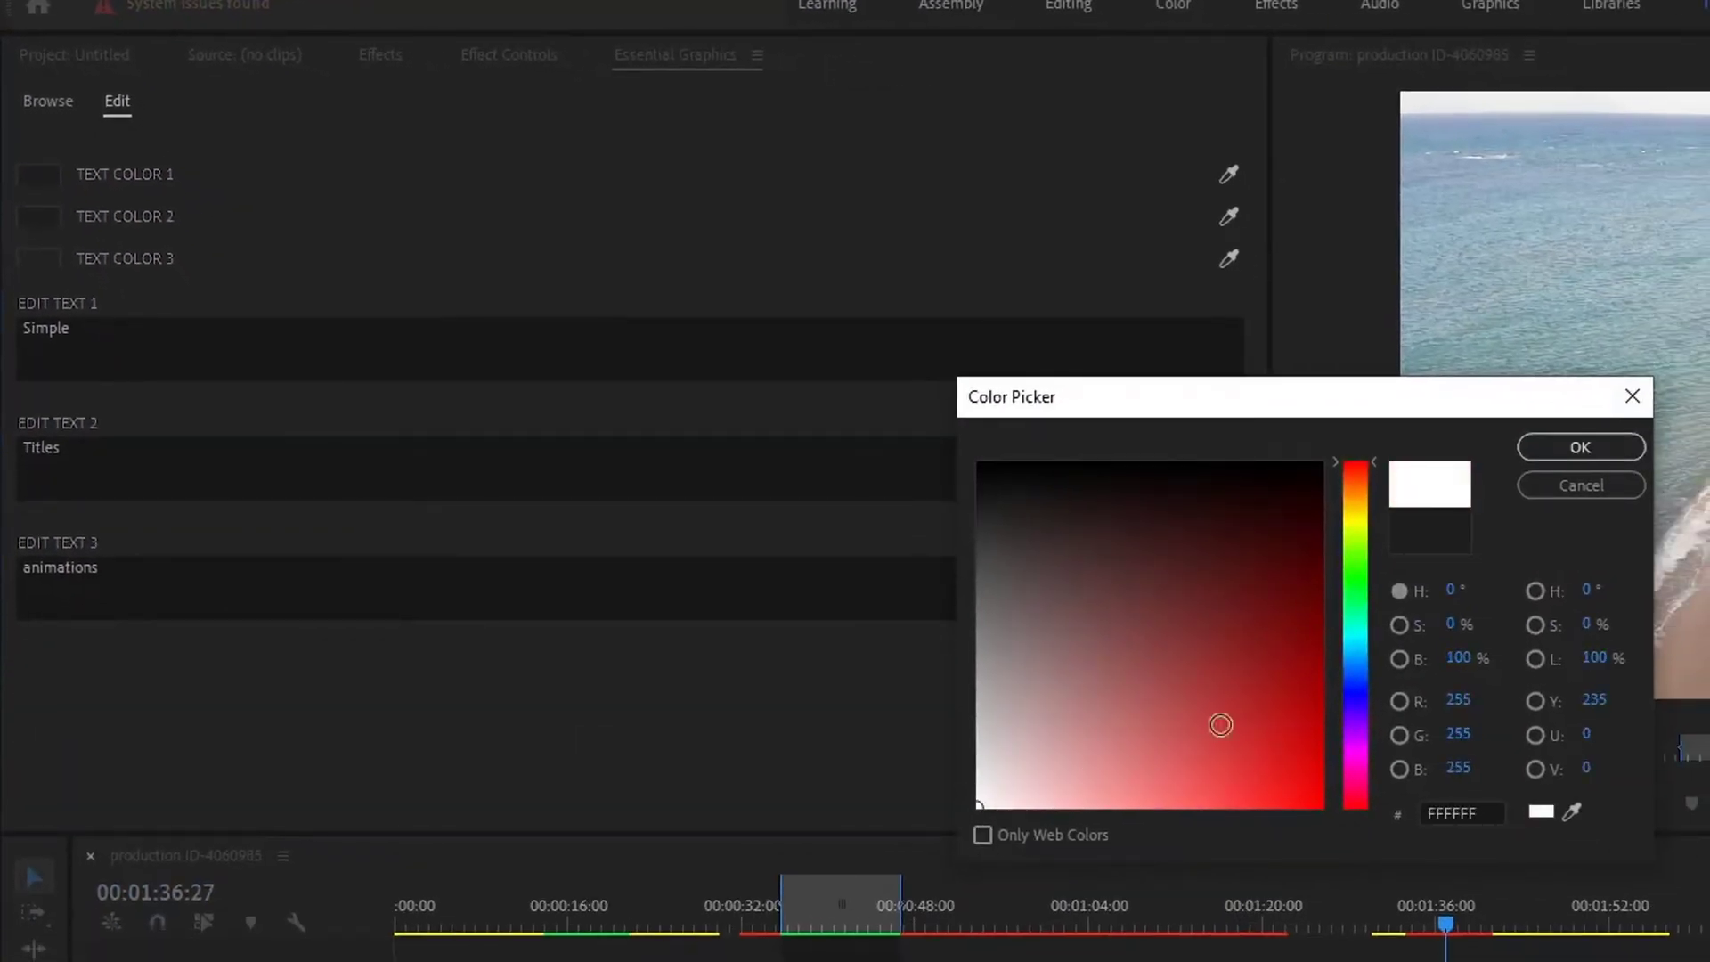
{"action": "left_click", "coordinate": [1548, 460]}
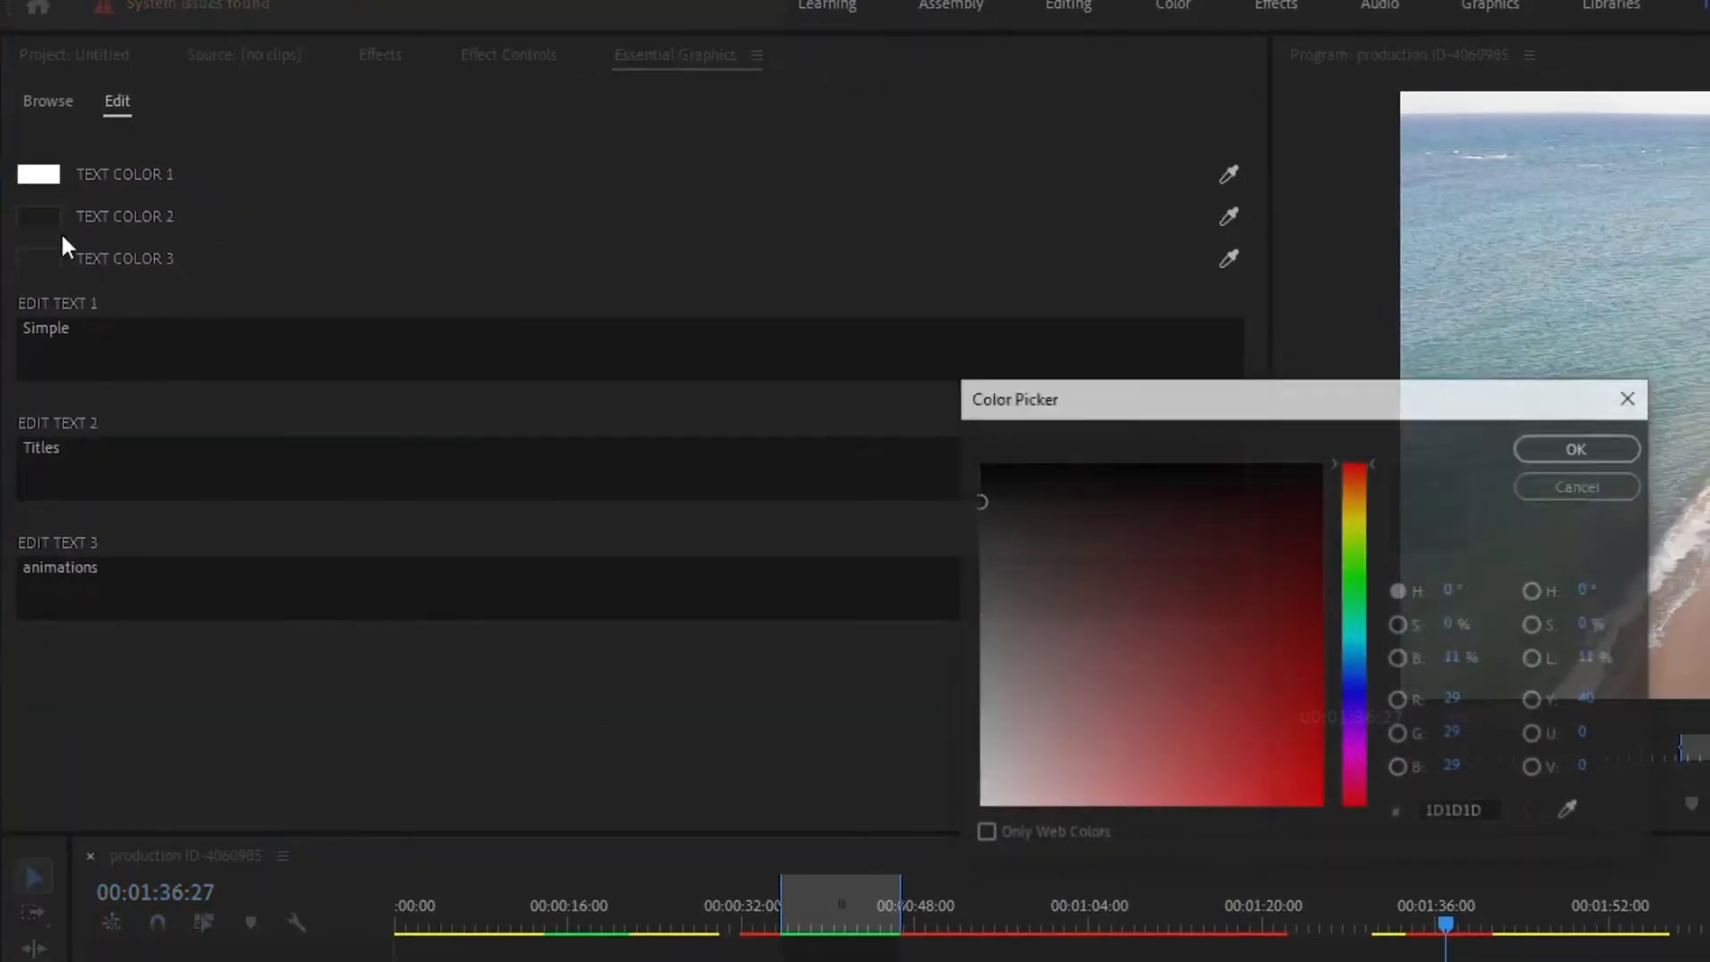
{"action": "left_click_drag", "start_coordinate": [1023, 711], "coordinate": [914, 820]}
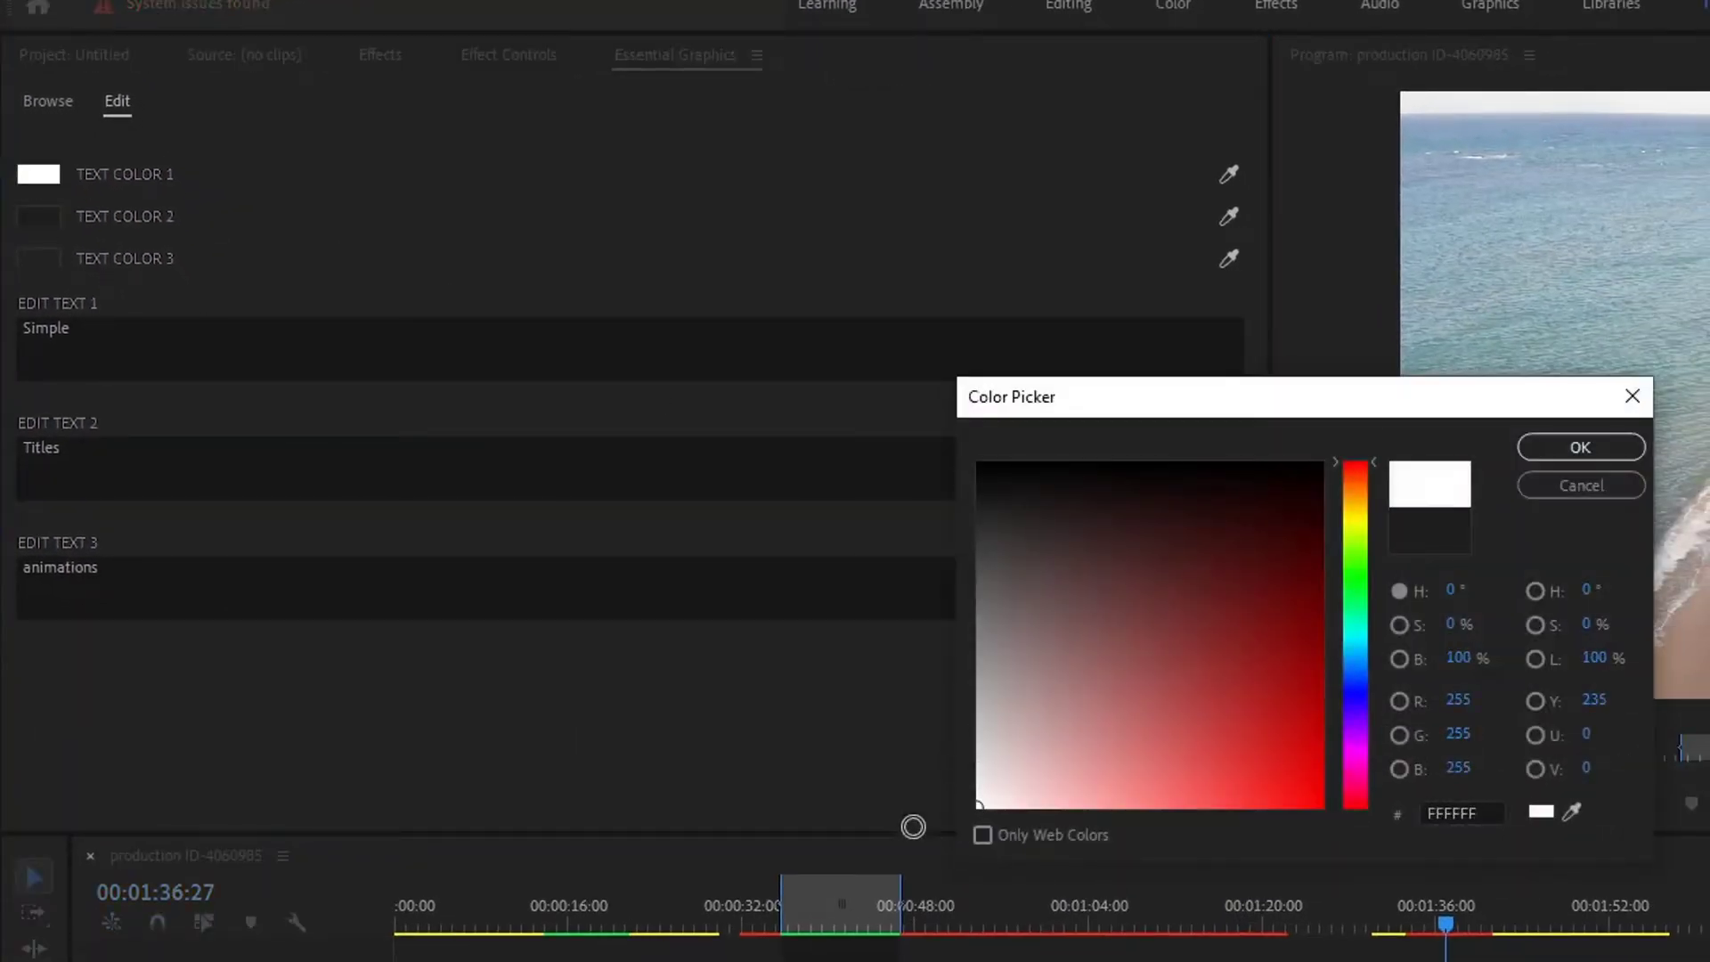
{"action": "left_click", "coordinate": [1578, 452]}
{"action": "left_click", "coordinate": [39, 259]}
{"action": "left_click_drag", "start_coordinate": [1083, 686], "coordinate": [947, 824]}
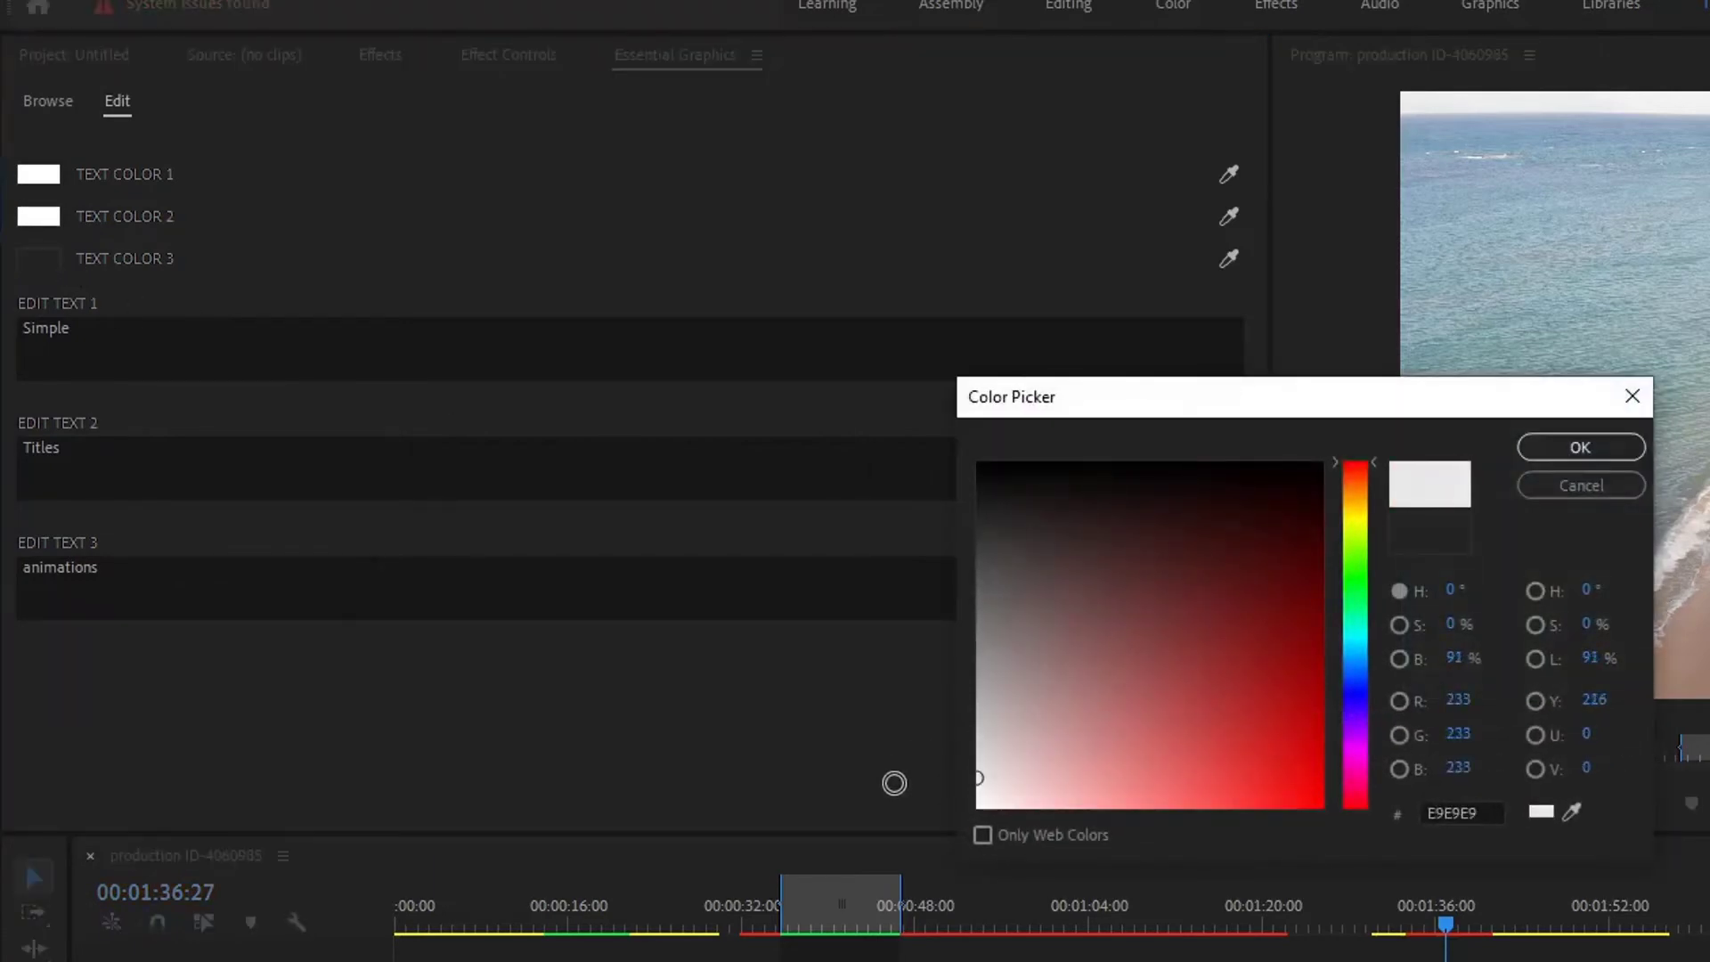
{"action": "left_click", "coordinate": [1537, 454]}
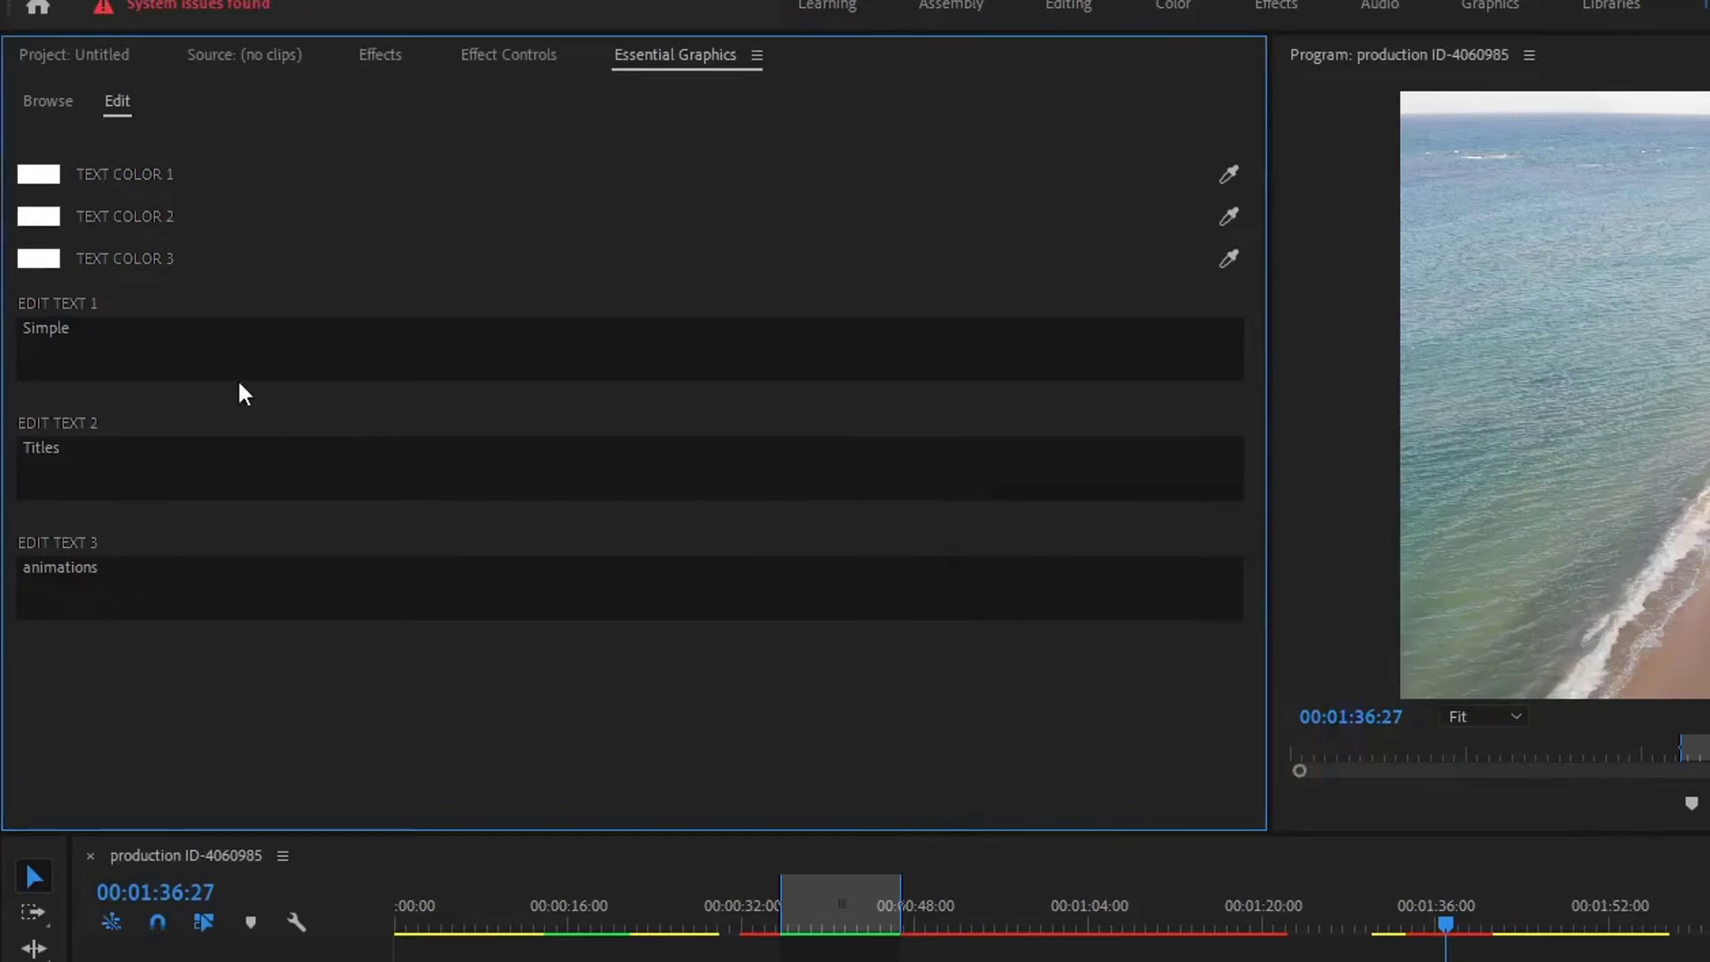
{"action": "left_click", "coordinate": [225, 347]}
- Scale TITLE_3 to 286 and position it at 963, 1658 in the lower left
{"action": "left_click", "coordinate": [496, 58]}
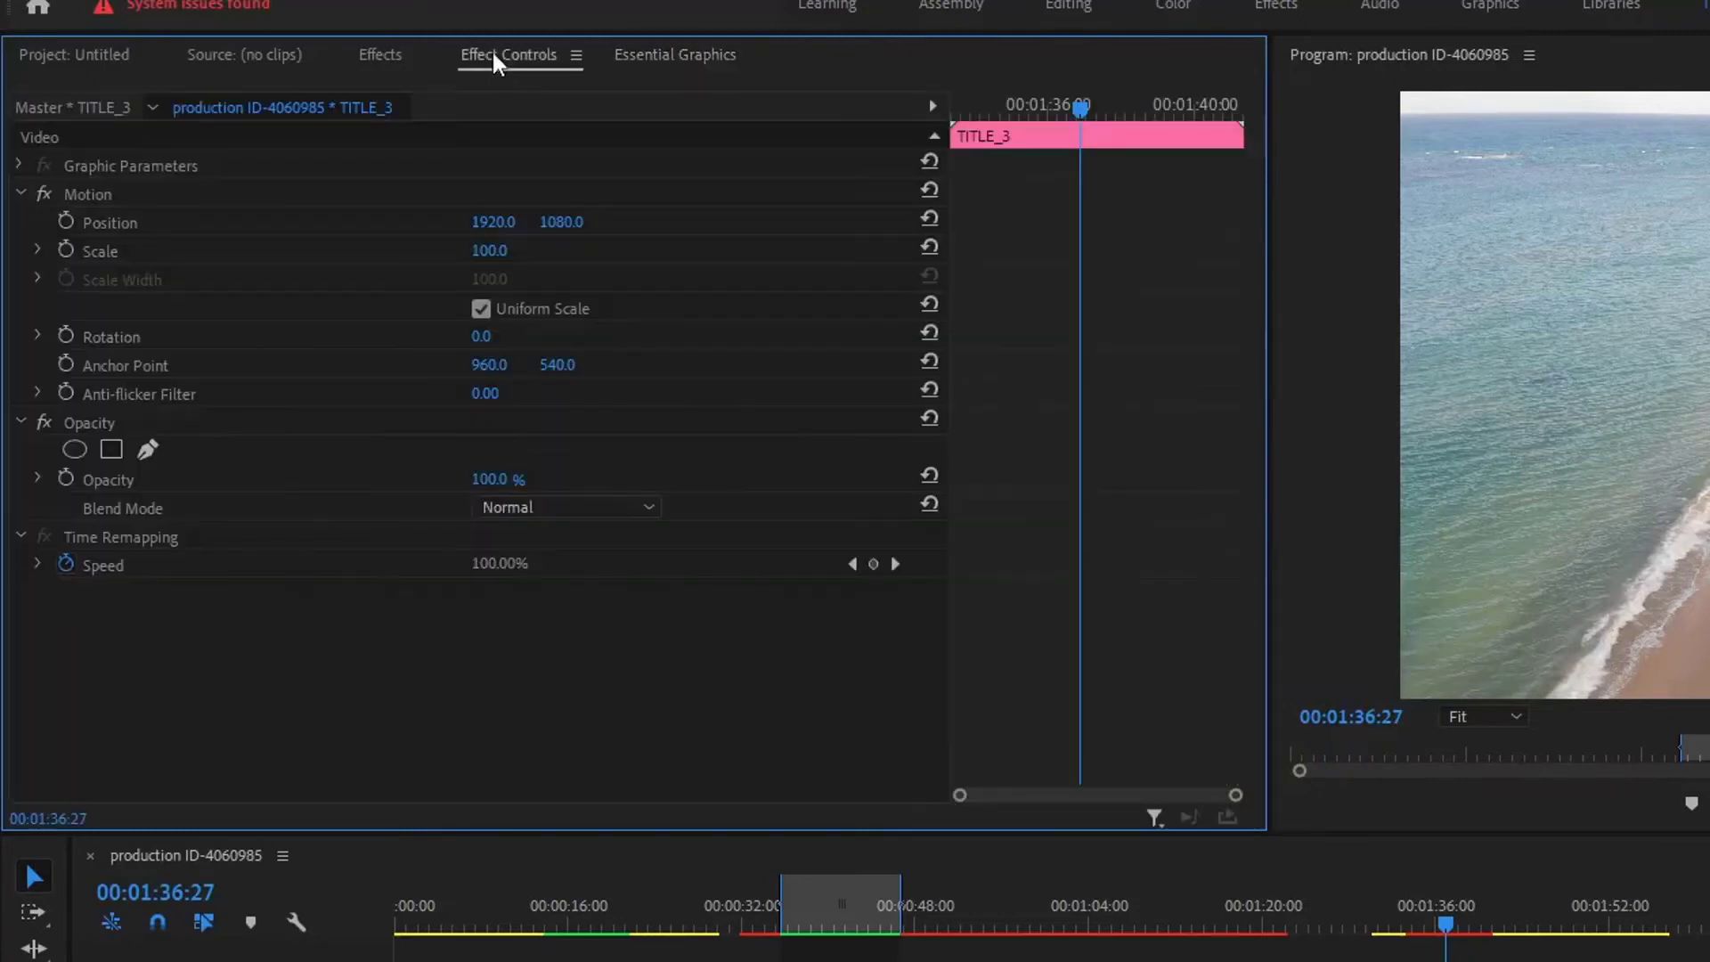
{"action": "left_click_drag", "start_coordinate": [489, 250], "coordinate": [587, 250]}
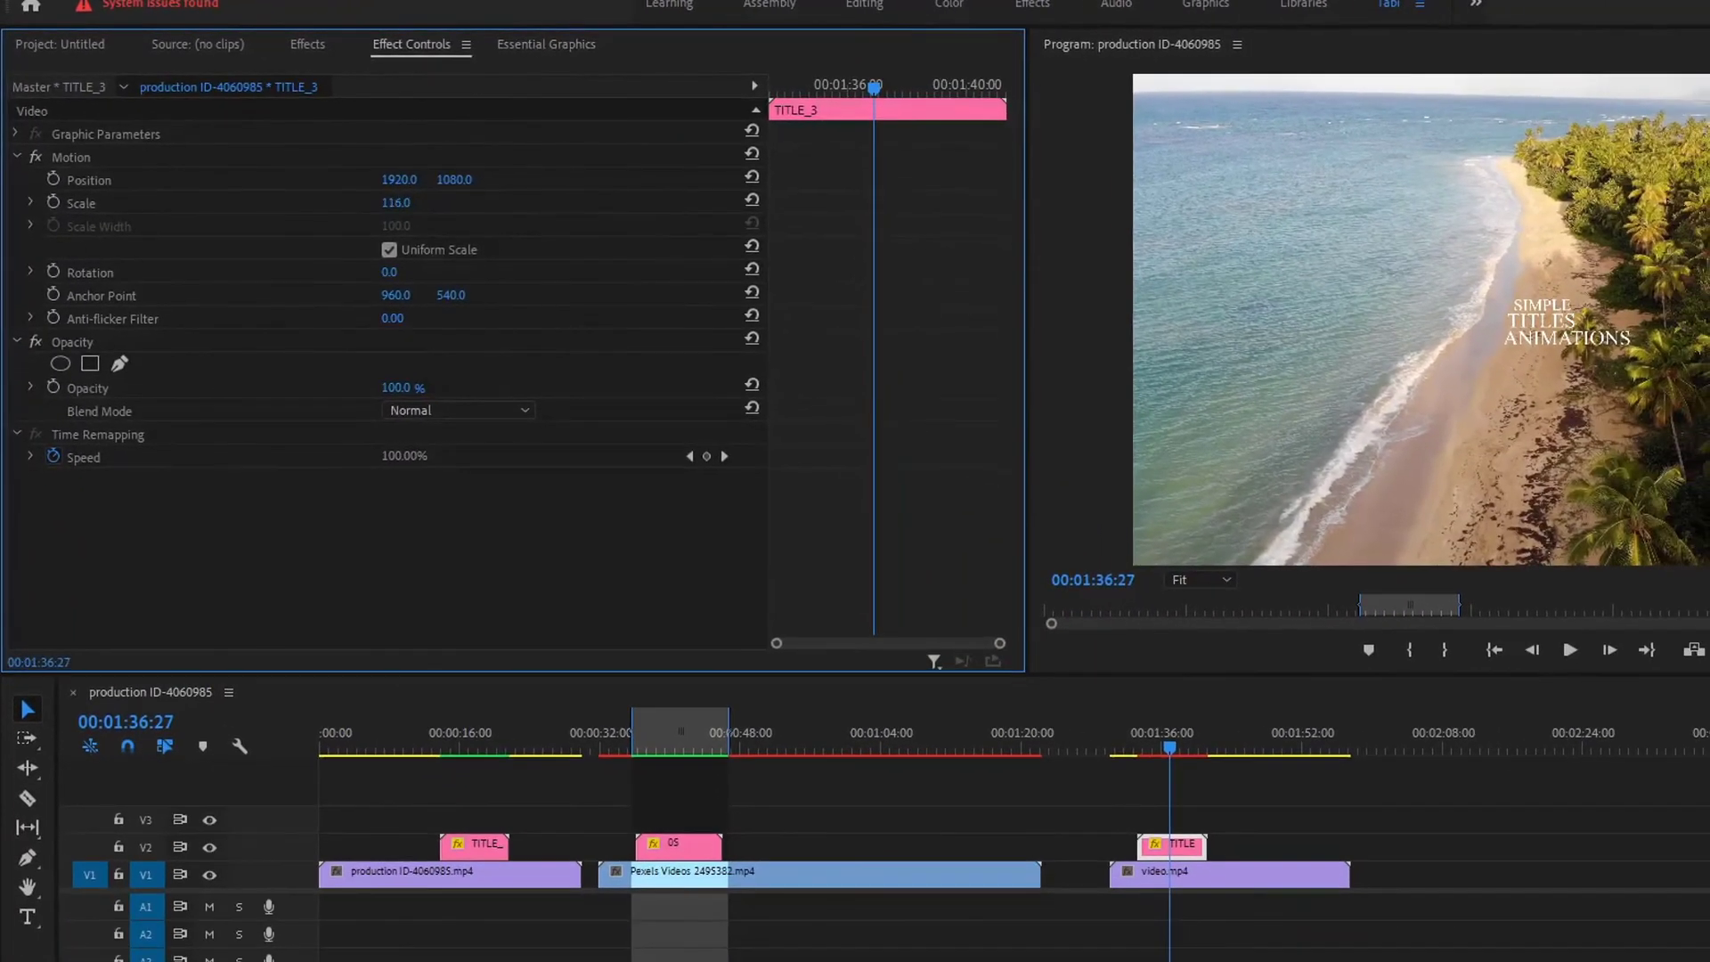
{"action": "left_click_drag", "start_coordinate": [395, 202], "coordinate": [463, 203]}
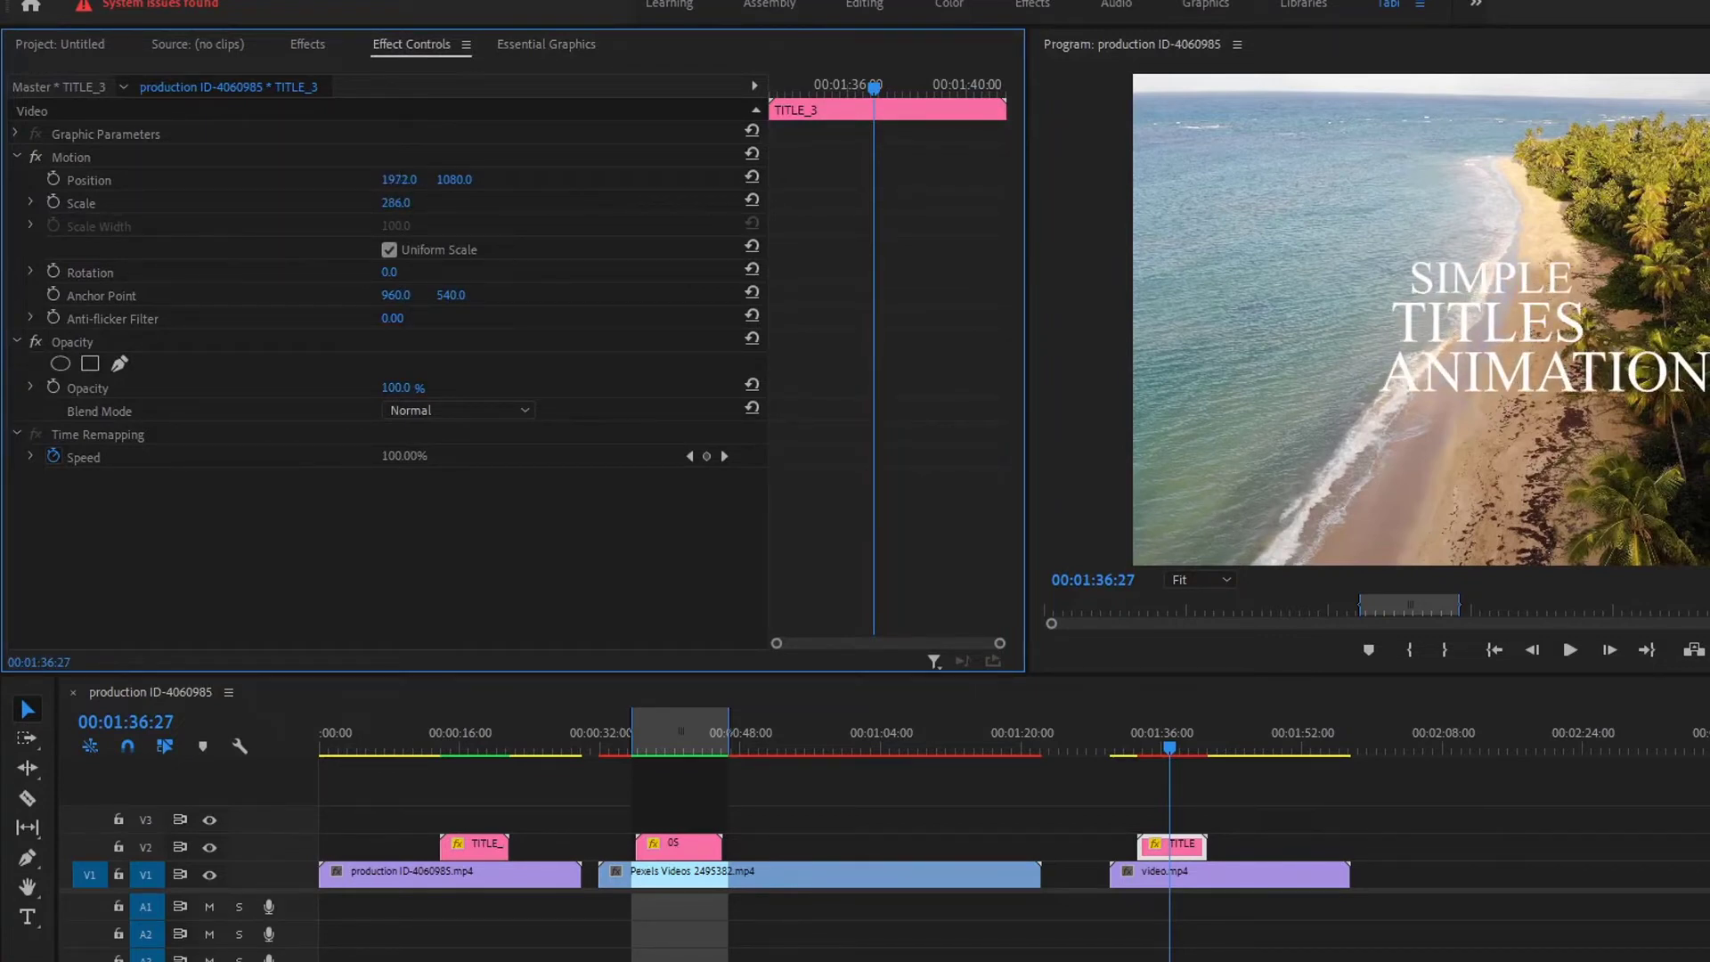
{"action": "left_click_drag", "start_coordinate": [399, 179], "coordinate": [517, 183]}
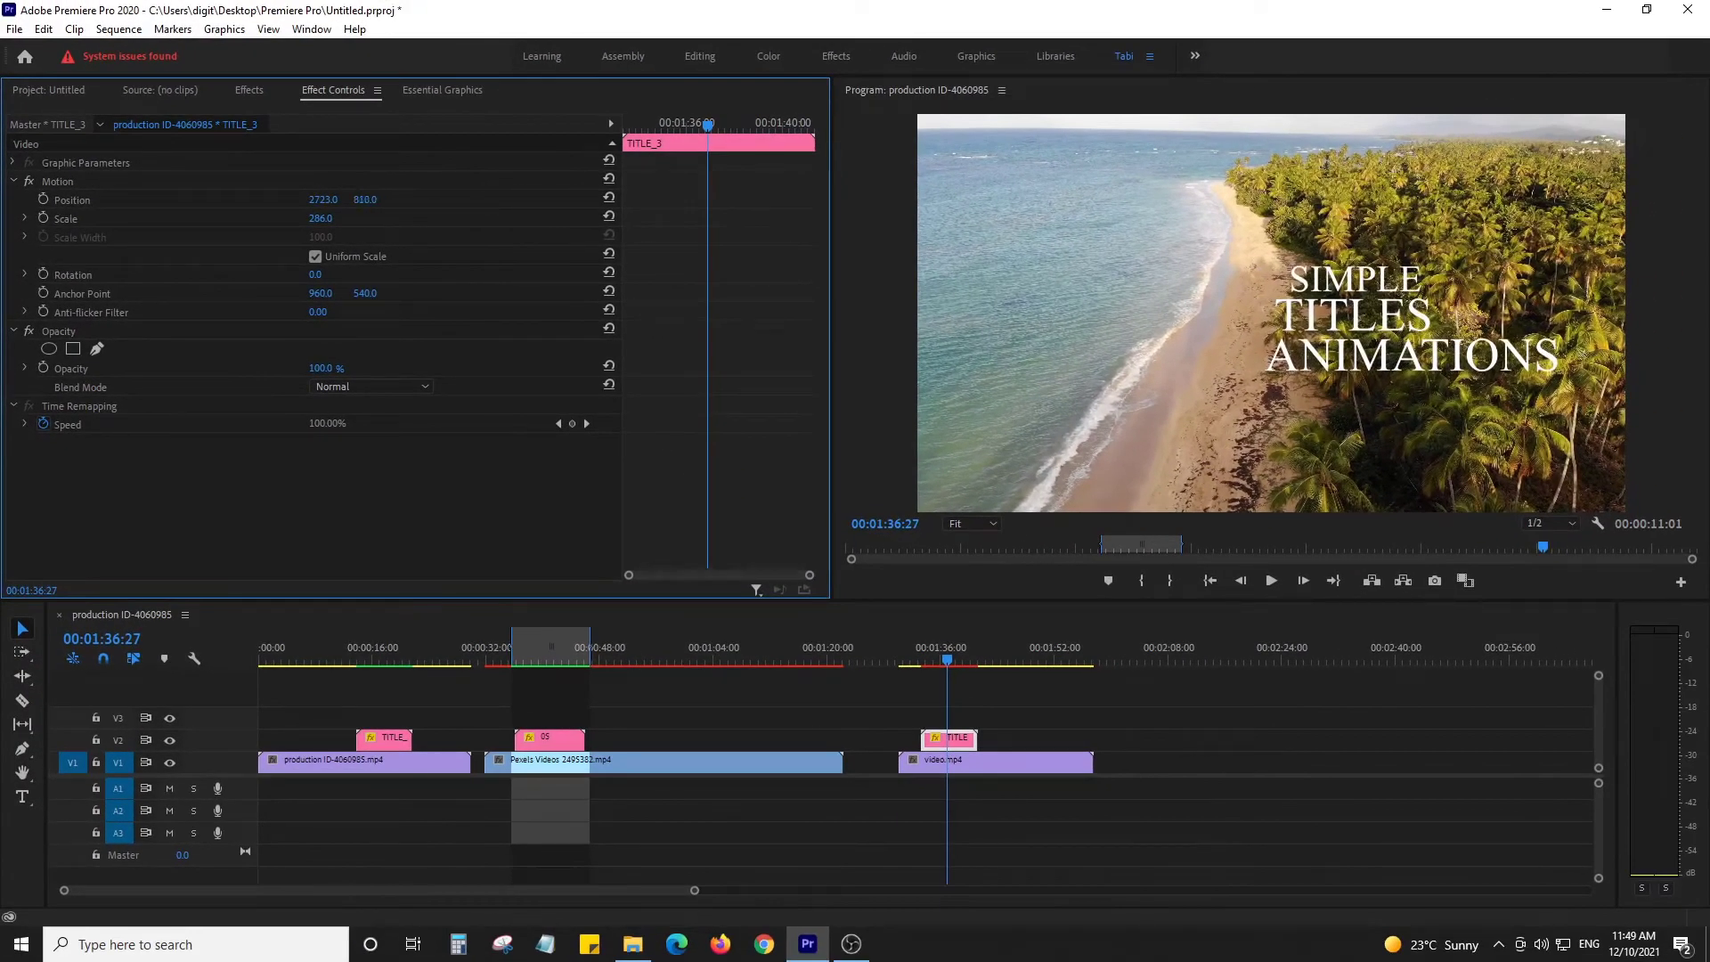
{"action": "mouse_move", "coordinate": [367, 199]}
{"action": "left_mouse_down"}
{"action": "mouse_move", "coordinate": [303, 200]}
{"action": "mouse_move", "coordinate": [427, 200]}
{"action": "mouse_move", "coordinate": [392, 200]}
{"action": "left_mouse_up"}
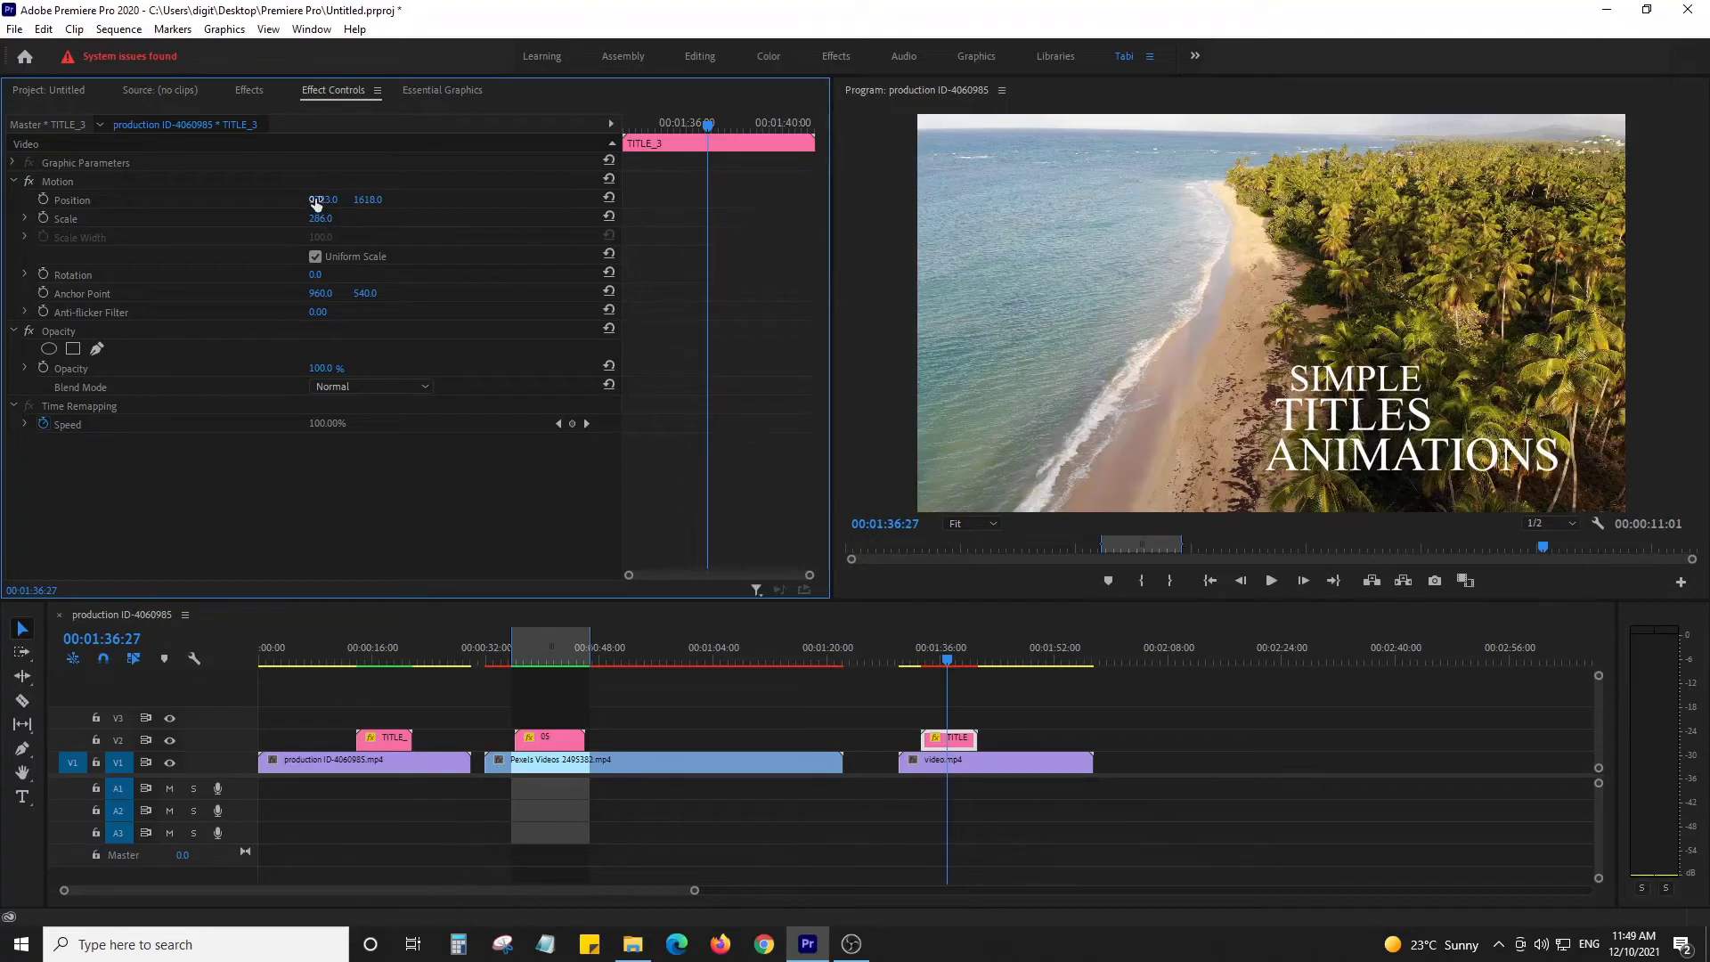
{"action": "mouse_move", "coordinate": [321, 200]}
{"action": "left_mouse_down"}
{"action": "mouse_move", "coordinate": [223, 200]}
{"action": "mouse_move", "coordinate": [410, 200]}
{"action": "left_mouse_up"}
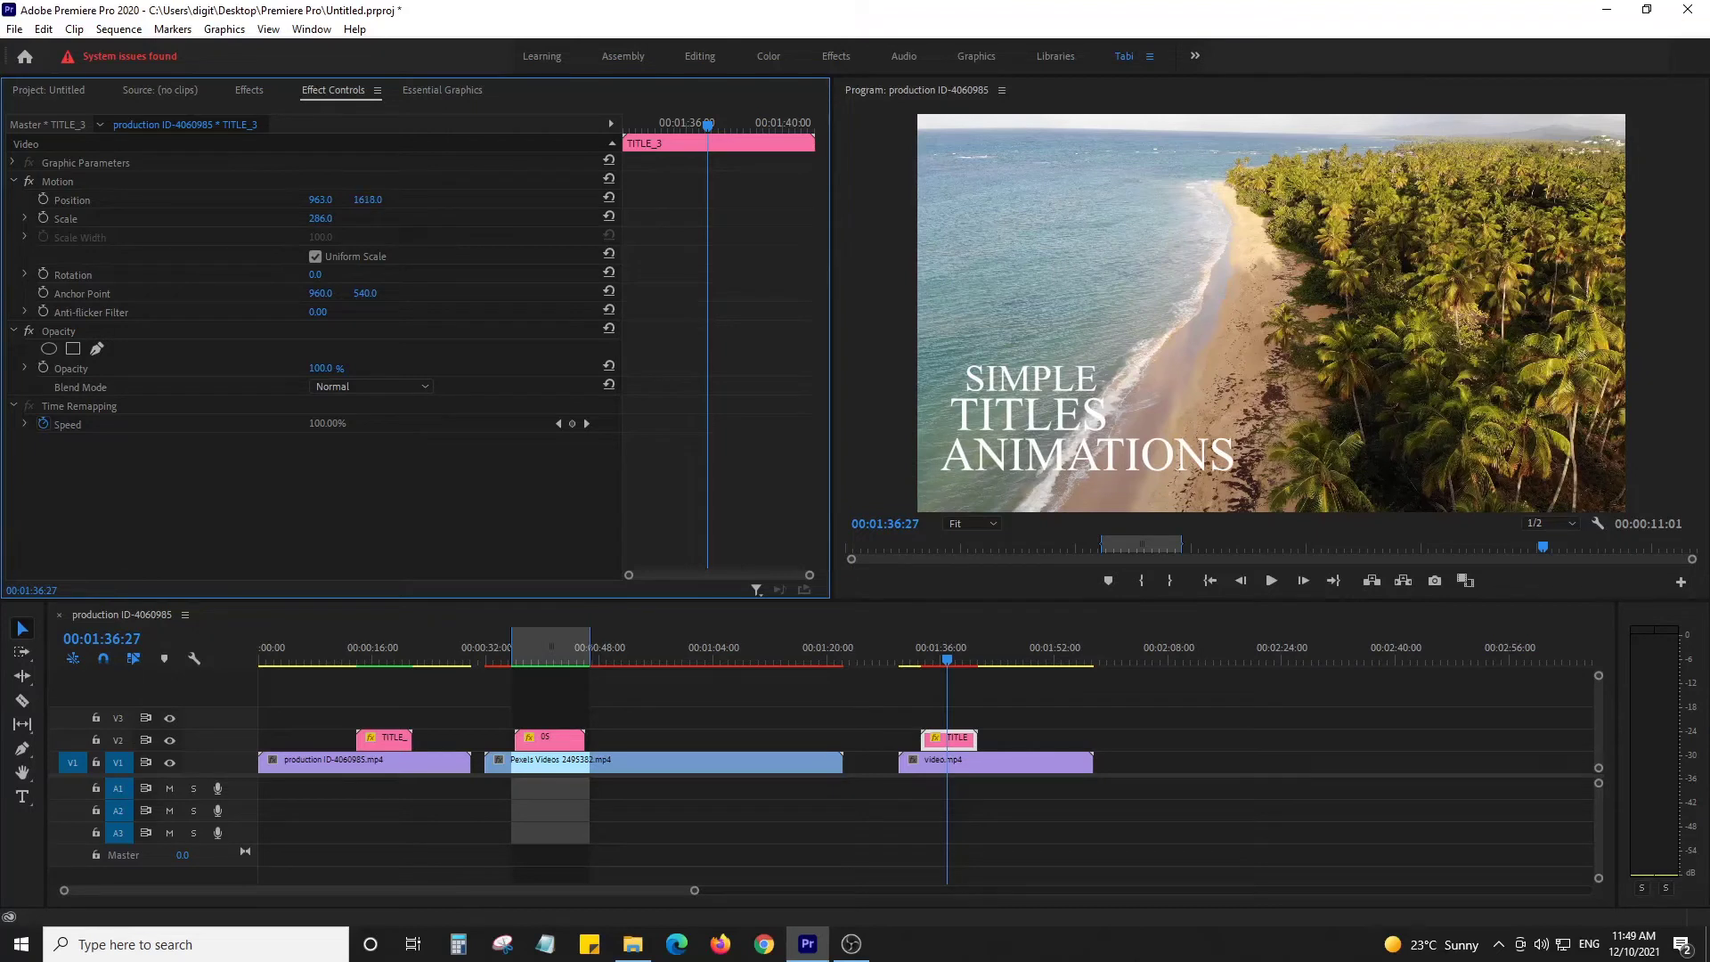
{"action": "left_click_drag", "start_coordinate": [367, 200], "coordinate": [399, 200]}
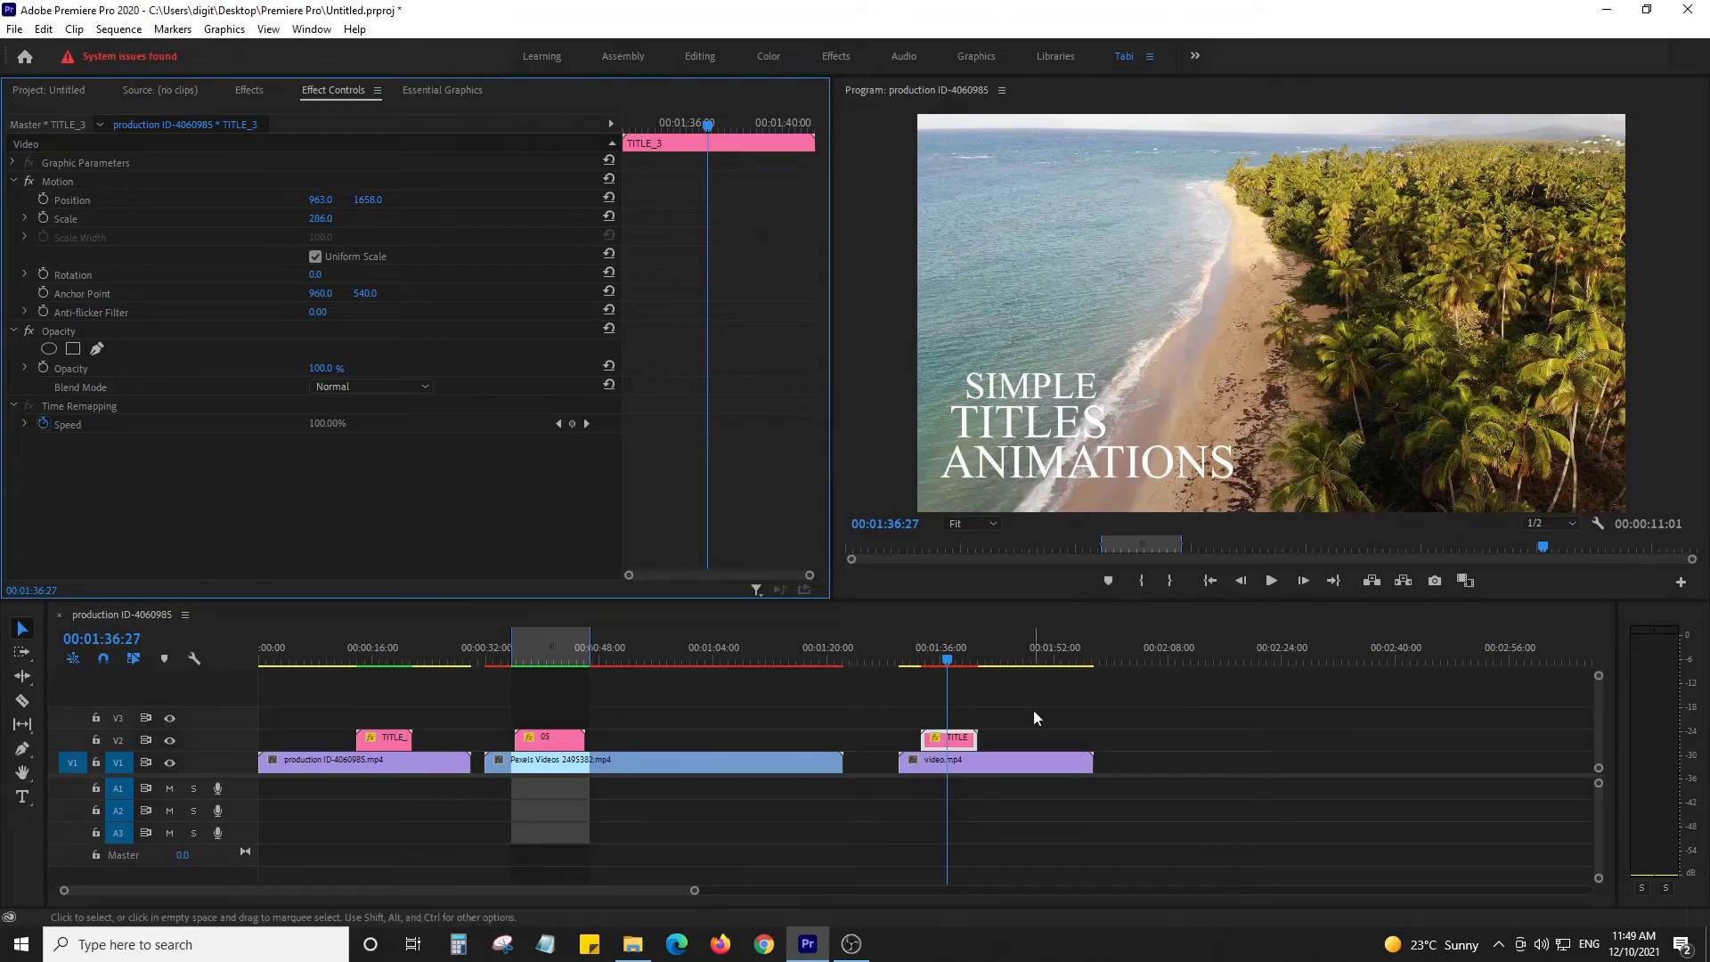
- Mark In at 00:01:32 and Out at 00:01:41 around the beach title
{"action": "scroll", "coordinate": [986, 700], "scroll_direction": "up", "scroll_amount": 3}
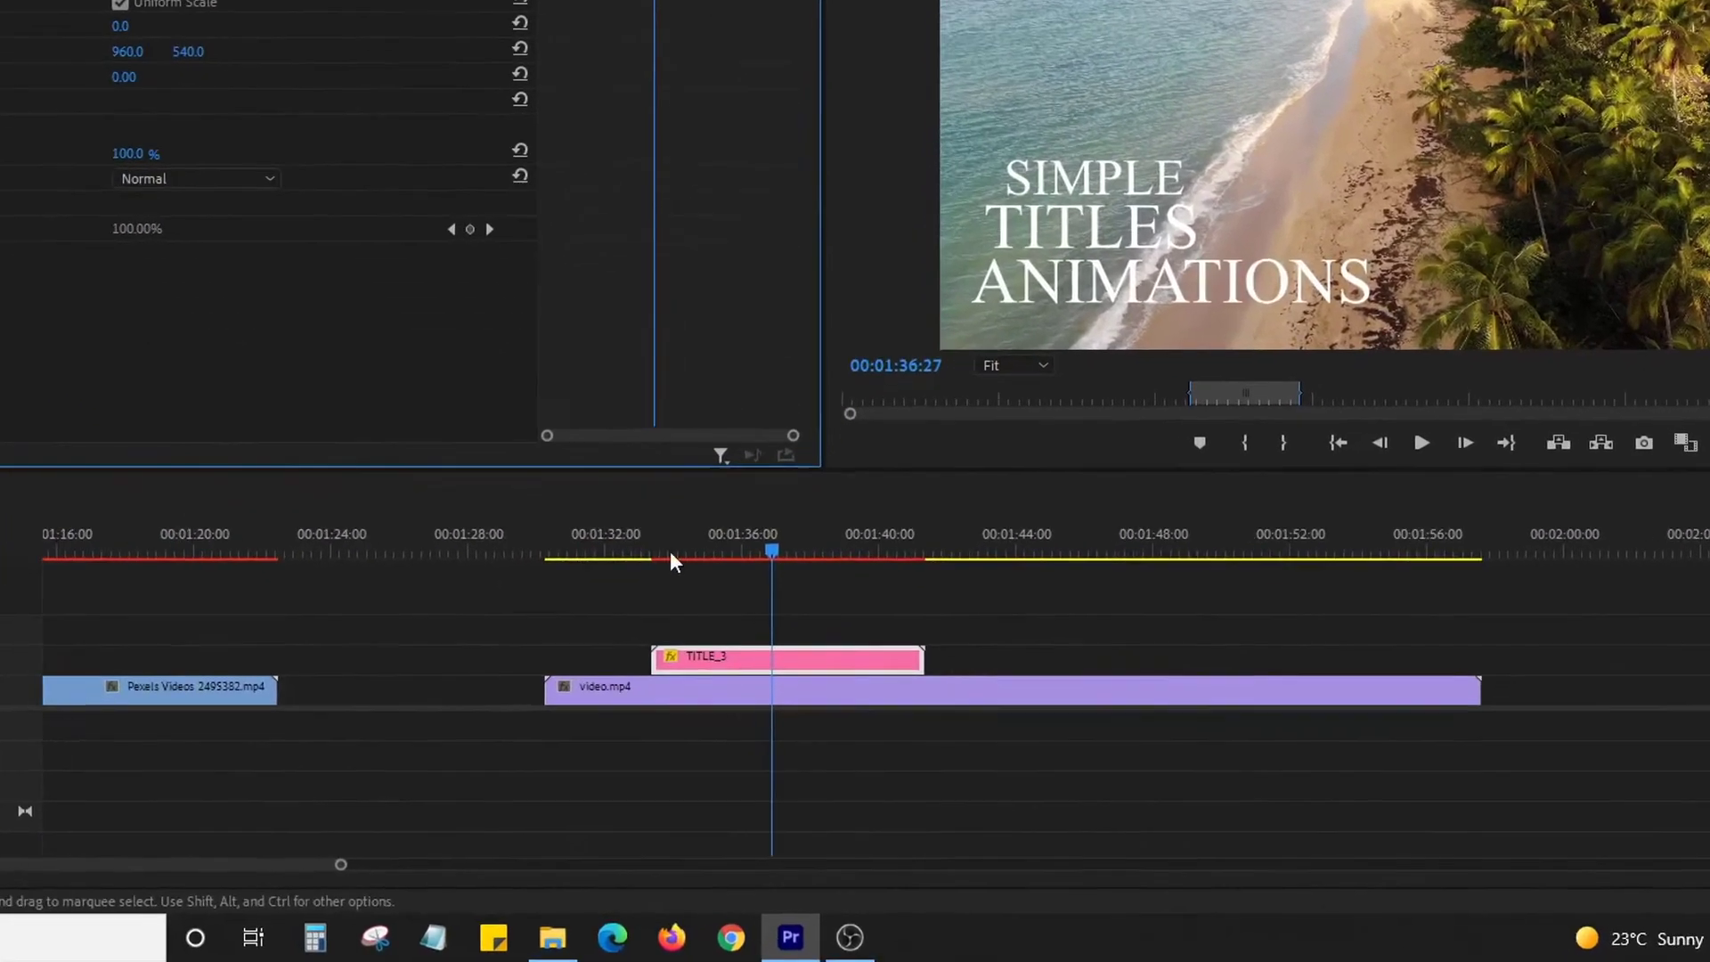
{"action": "left_click", "coordinate": [792, 659]}
{"action": "key", "text": "i"}
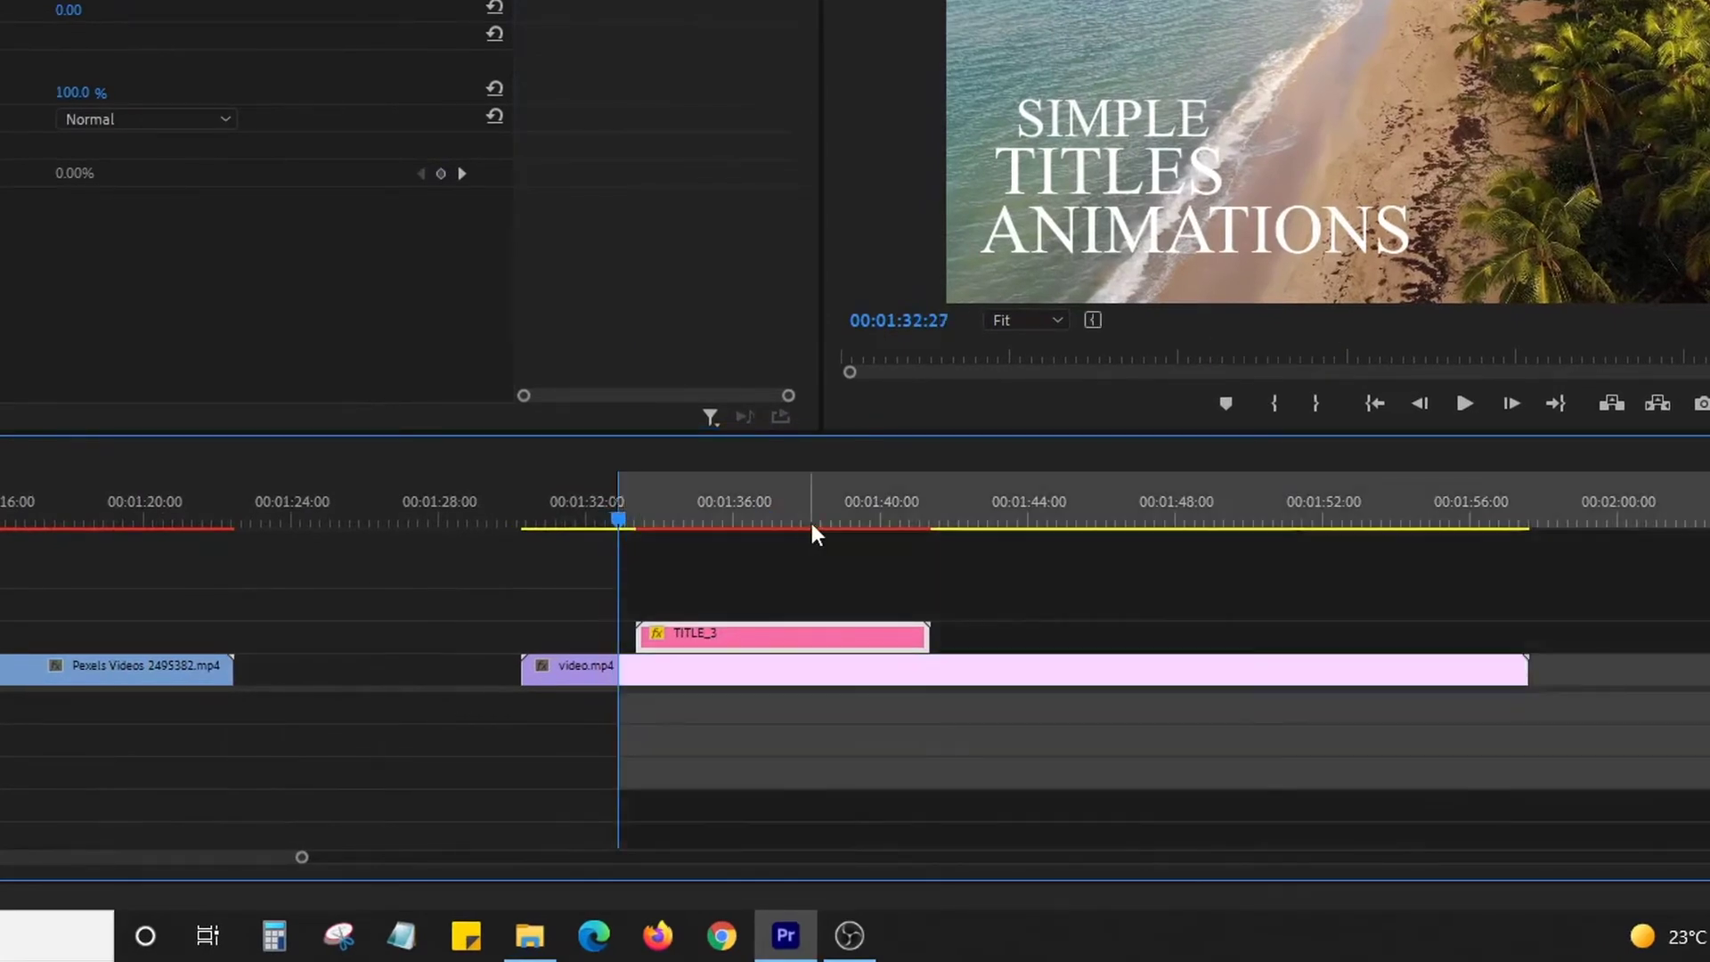
{"action": "left_click", "coordinate": [934, 514]}
{"action": "key", "text": "o"}
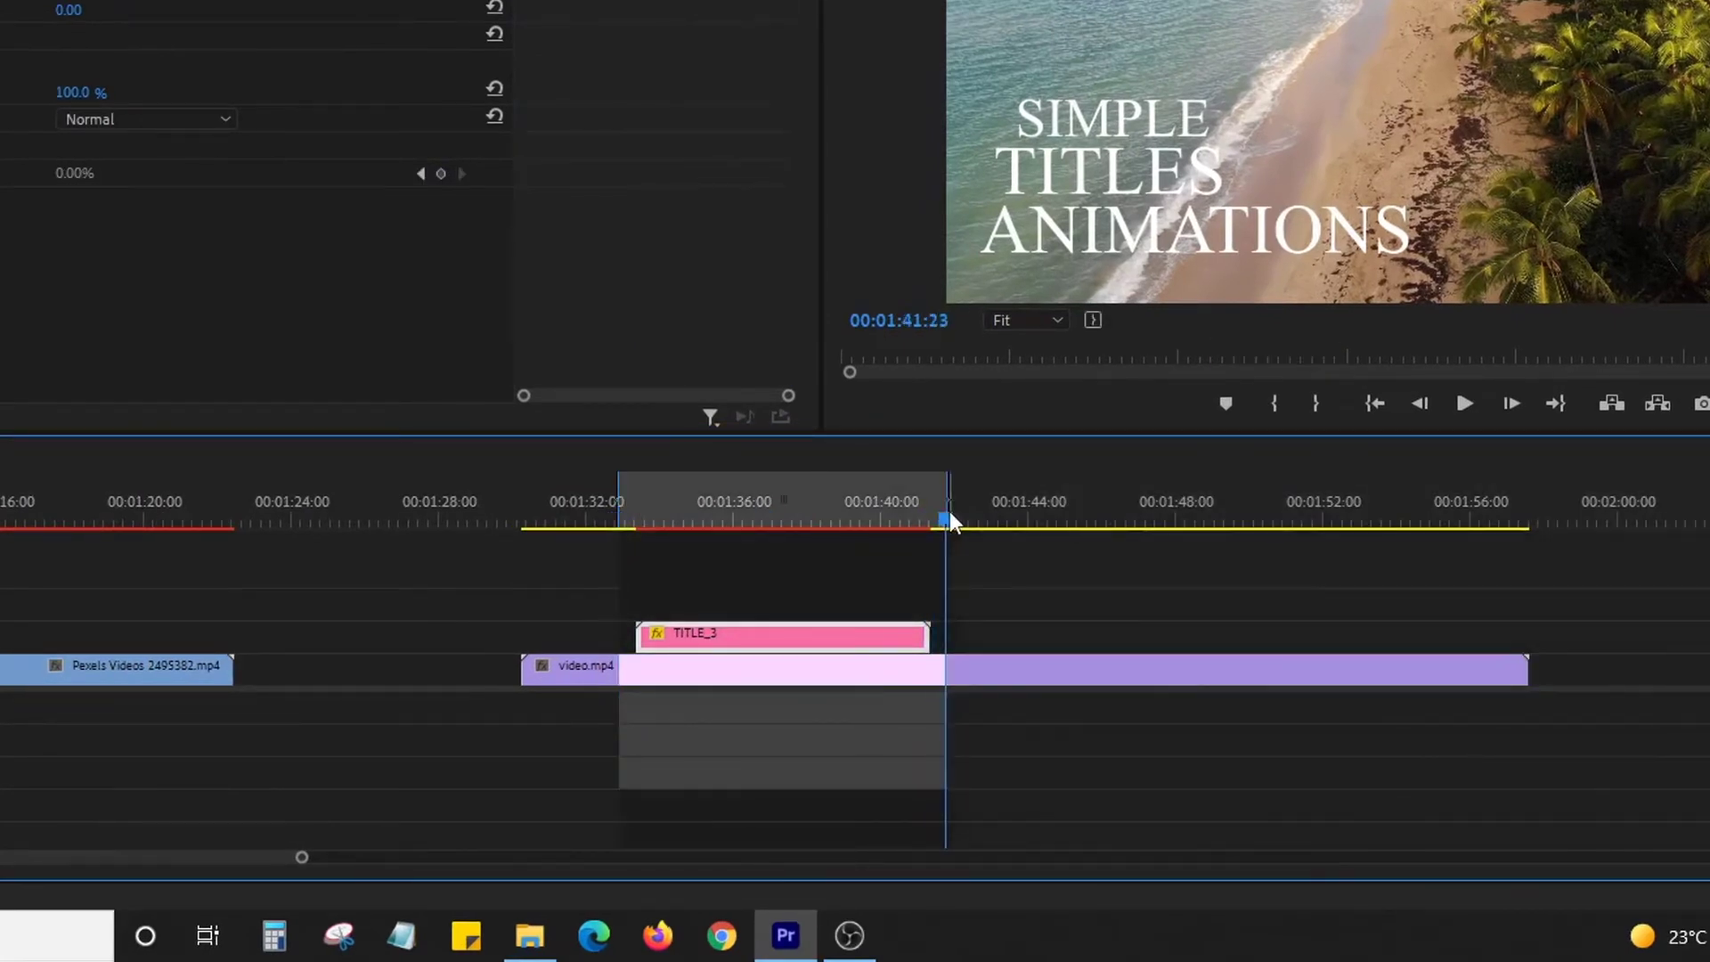
- Render the beach title range, play it through, and zoom out to show all three clips
{"action": "left_click", "coordinate": [864, 520]}
{"action": "left_click_drag", "start_coordinate": [860, 521], "coordinate": [722, 527]}
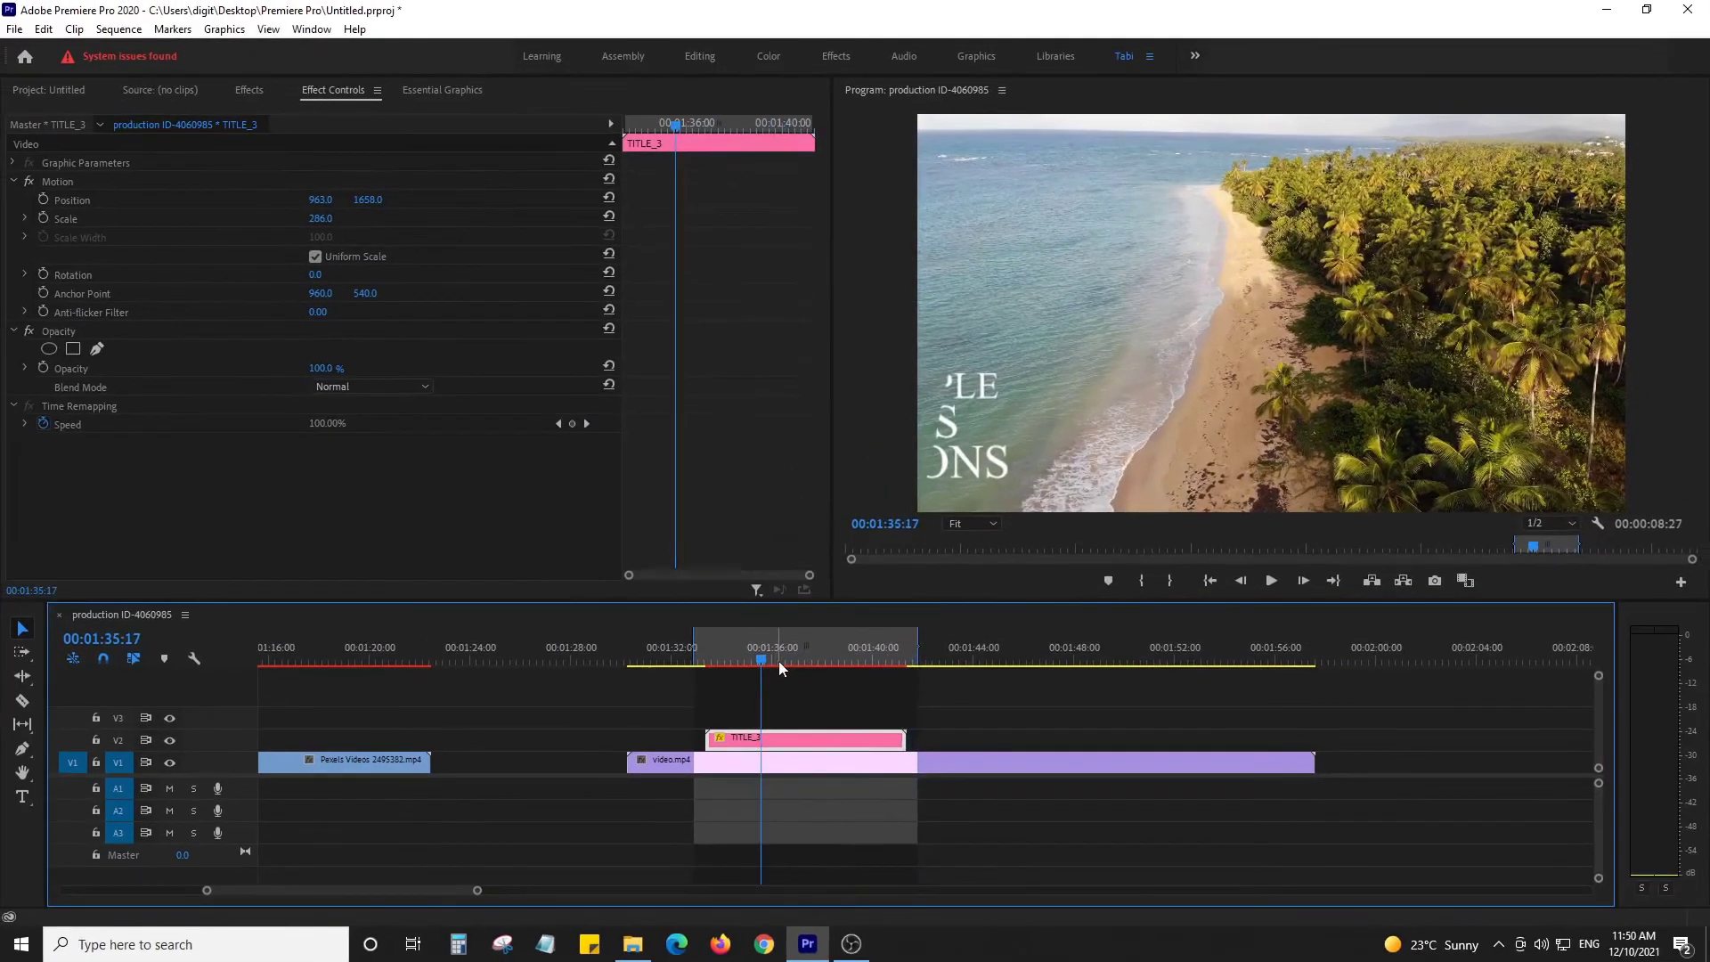
{"action": "key", "text": "Return"}
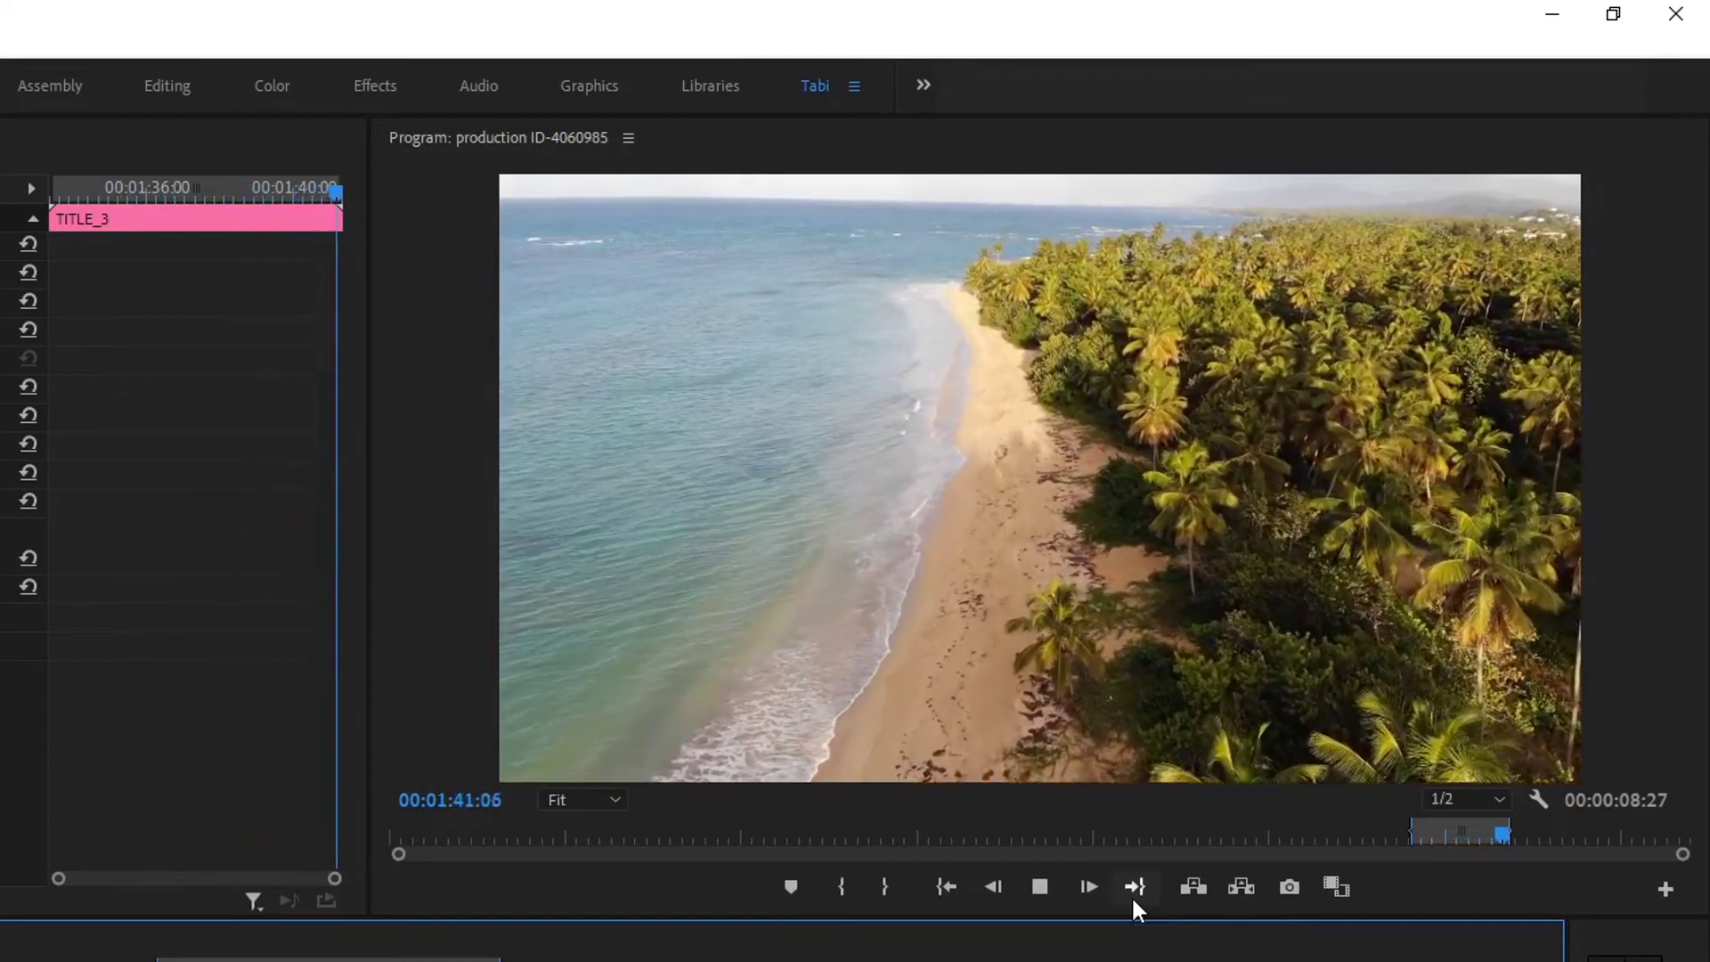
{"action": "key", "text": "space"}
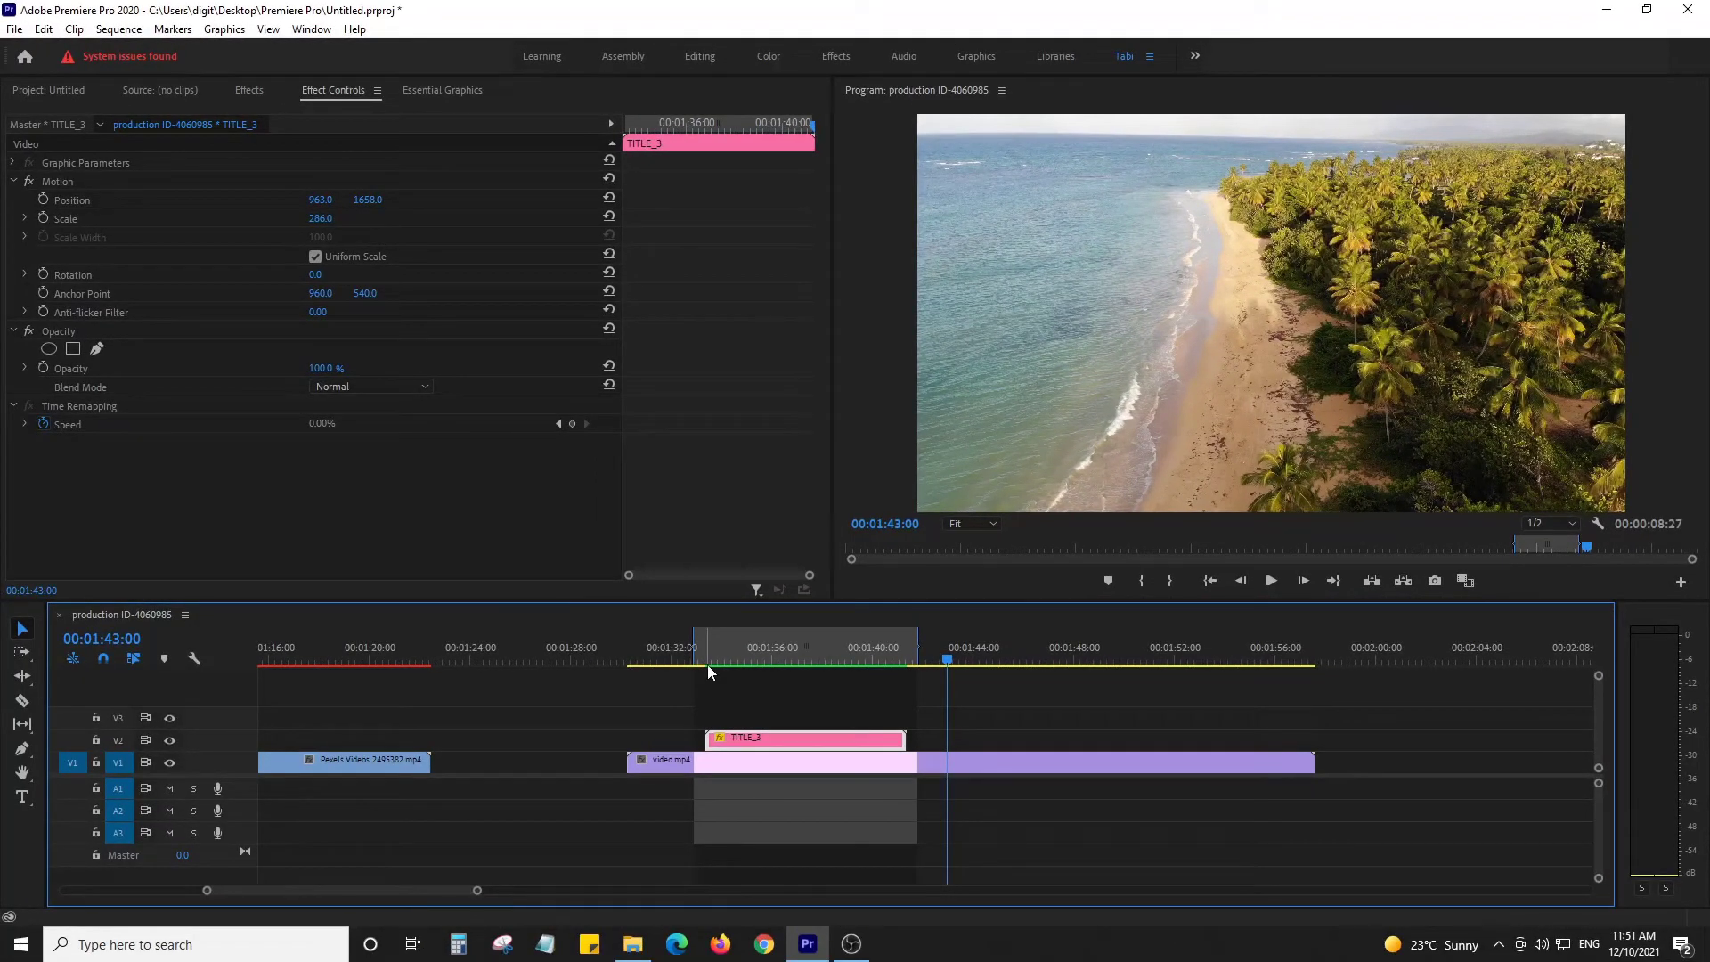
{"action": "key", "text": "minus"}
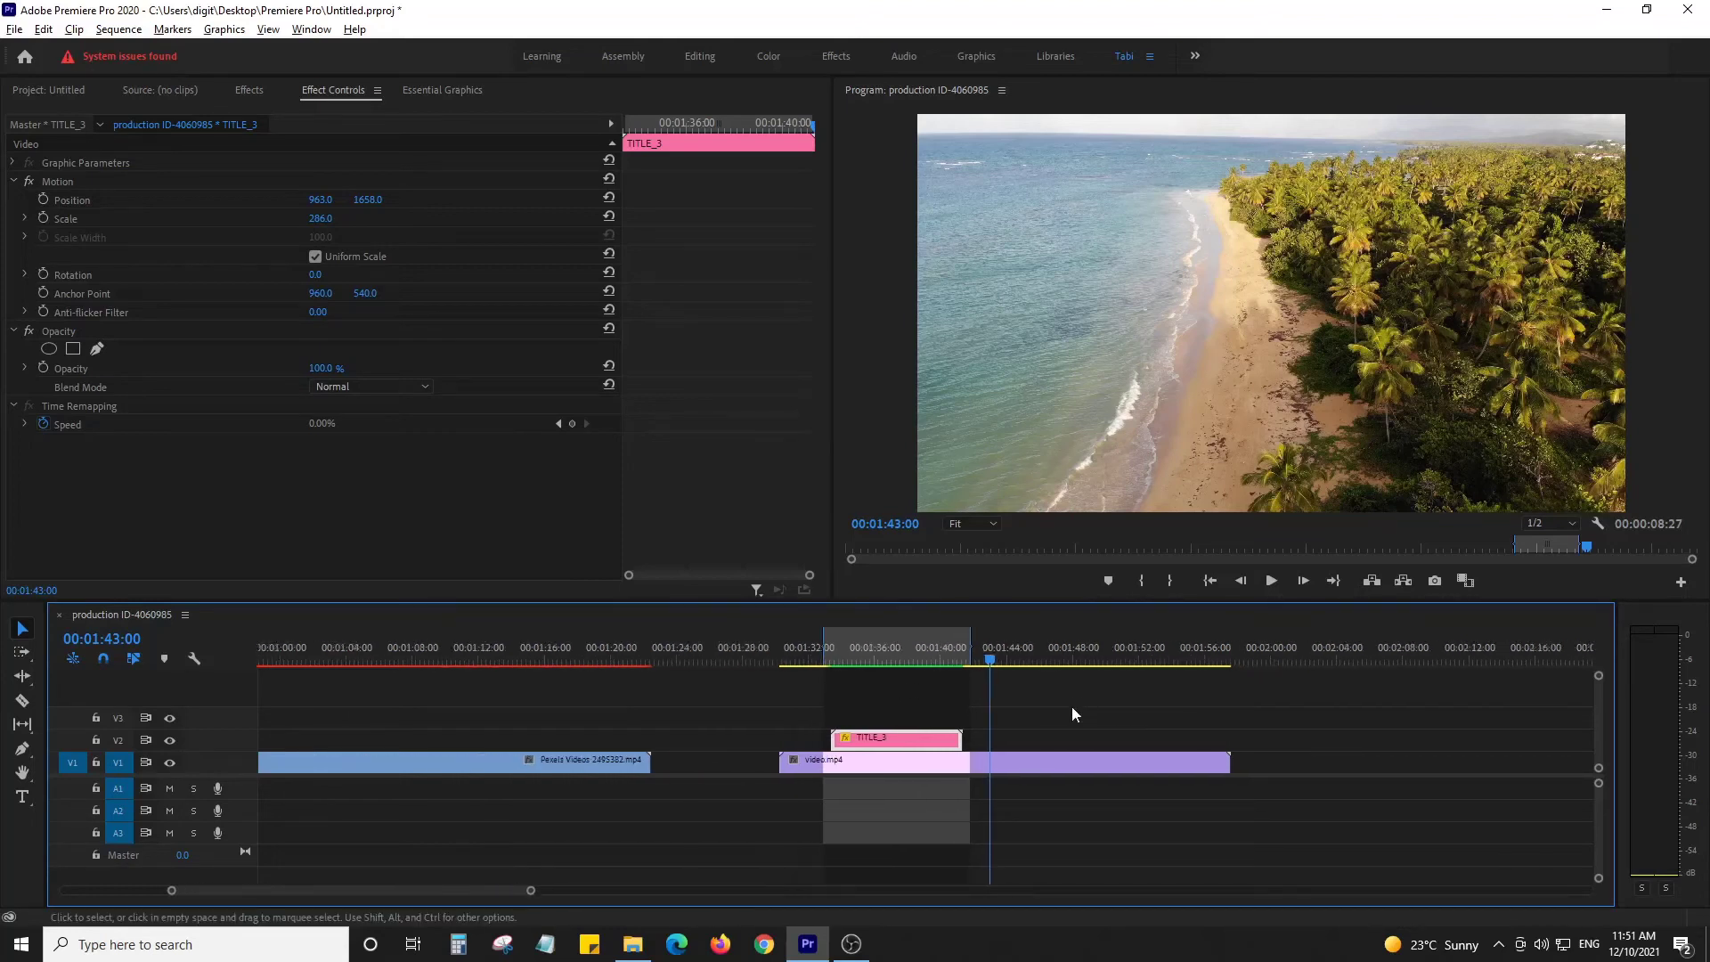
{"action": "key", "text": "minus"}
{"action": "key", "text": "minus"}
{"action": "key", "text": "minus"}
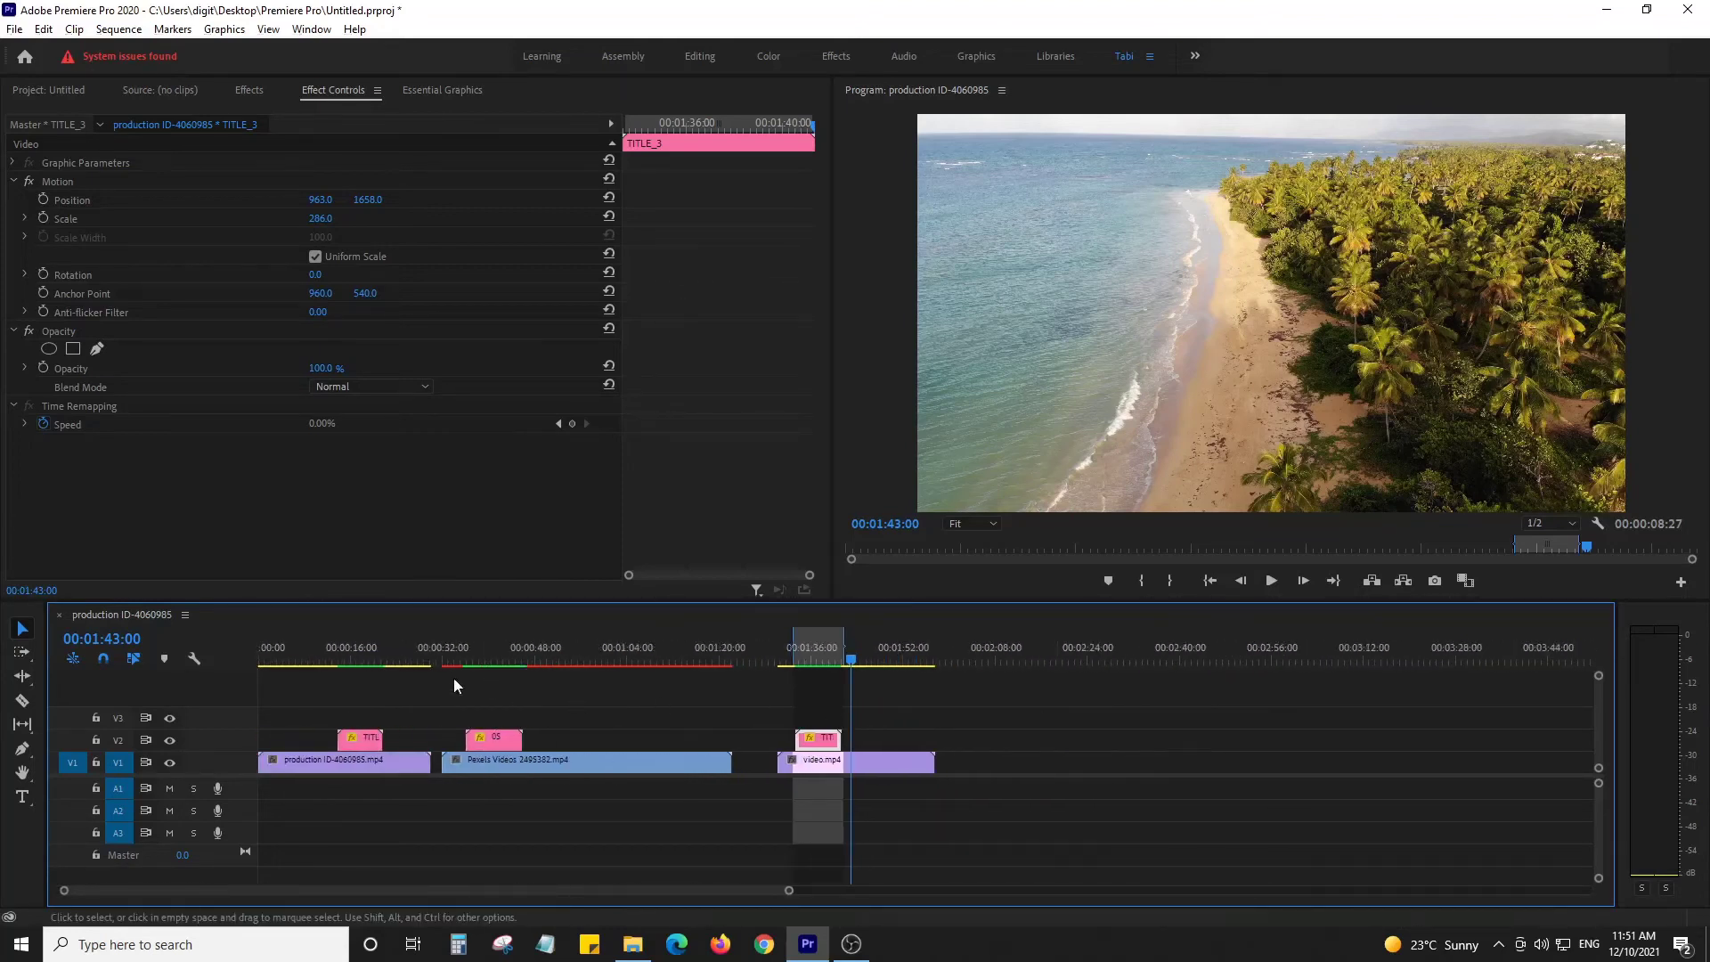